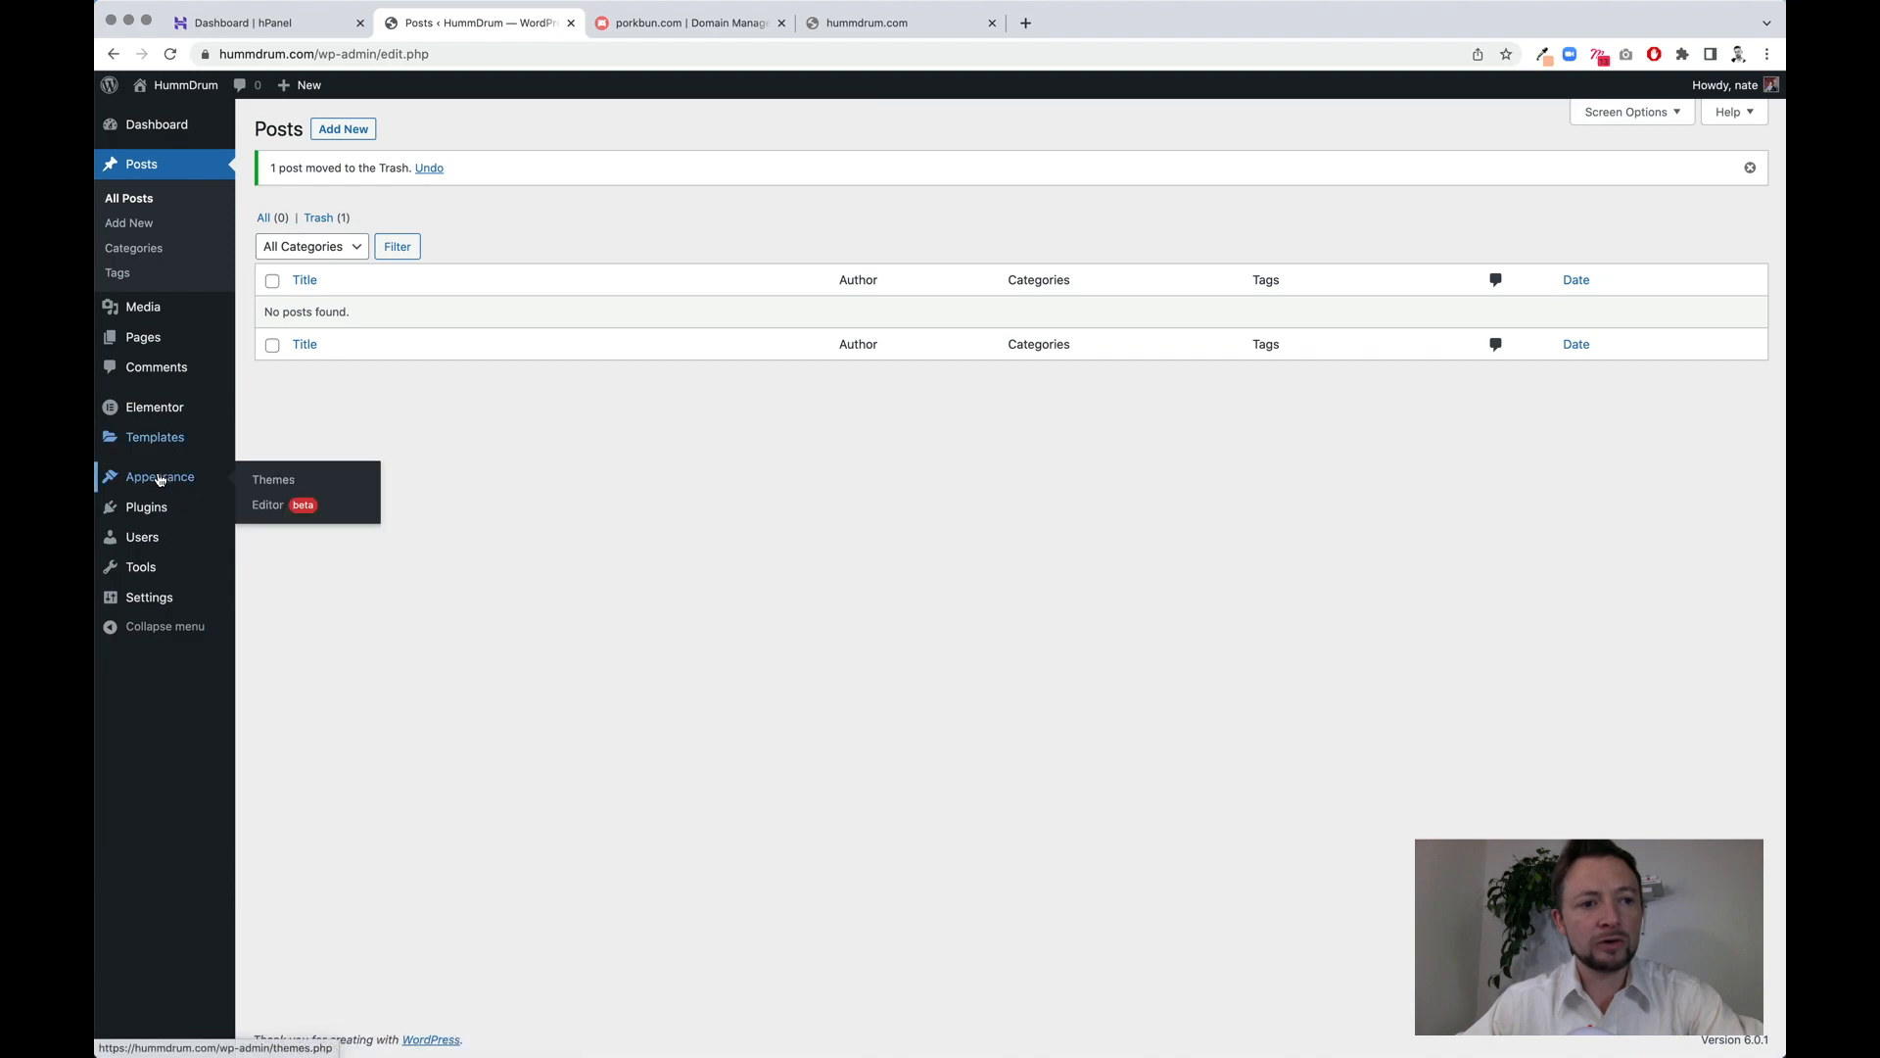
- Delete the inactive Twenty Twenty and Twenty Twenty-One themes from the installed themes
click(265, 481)
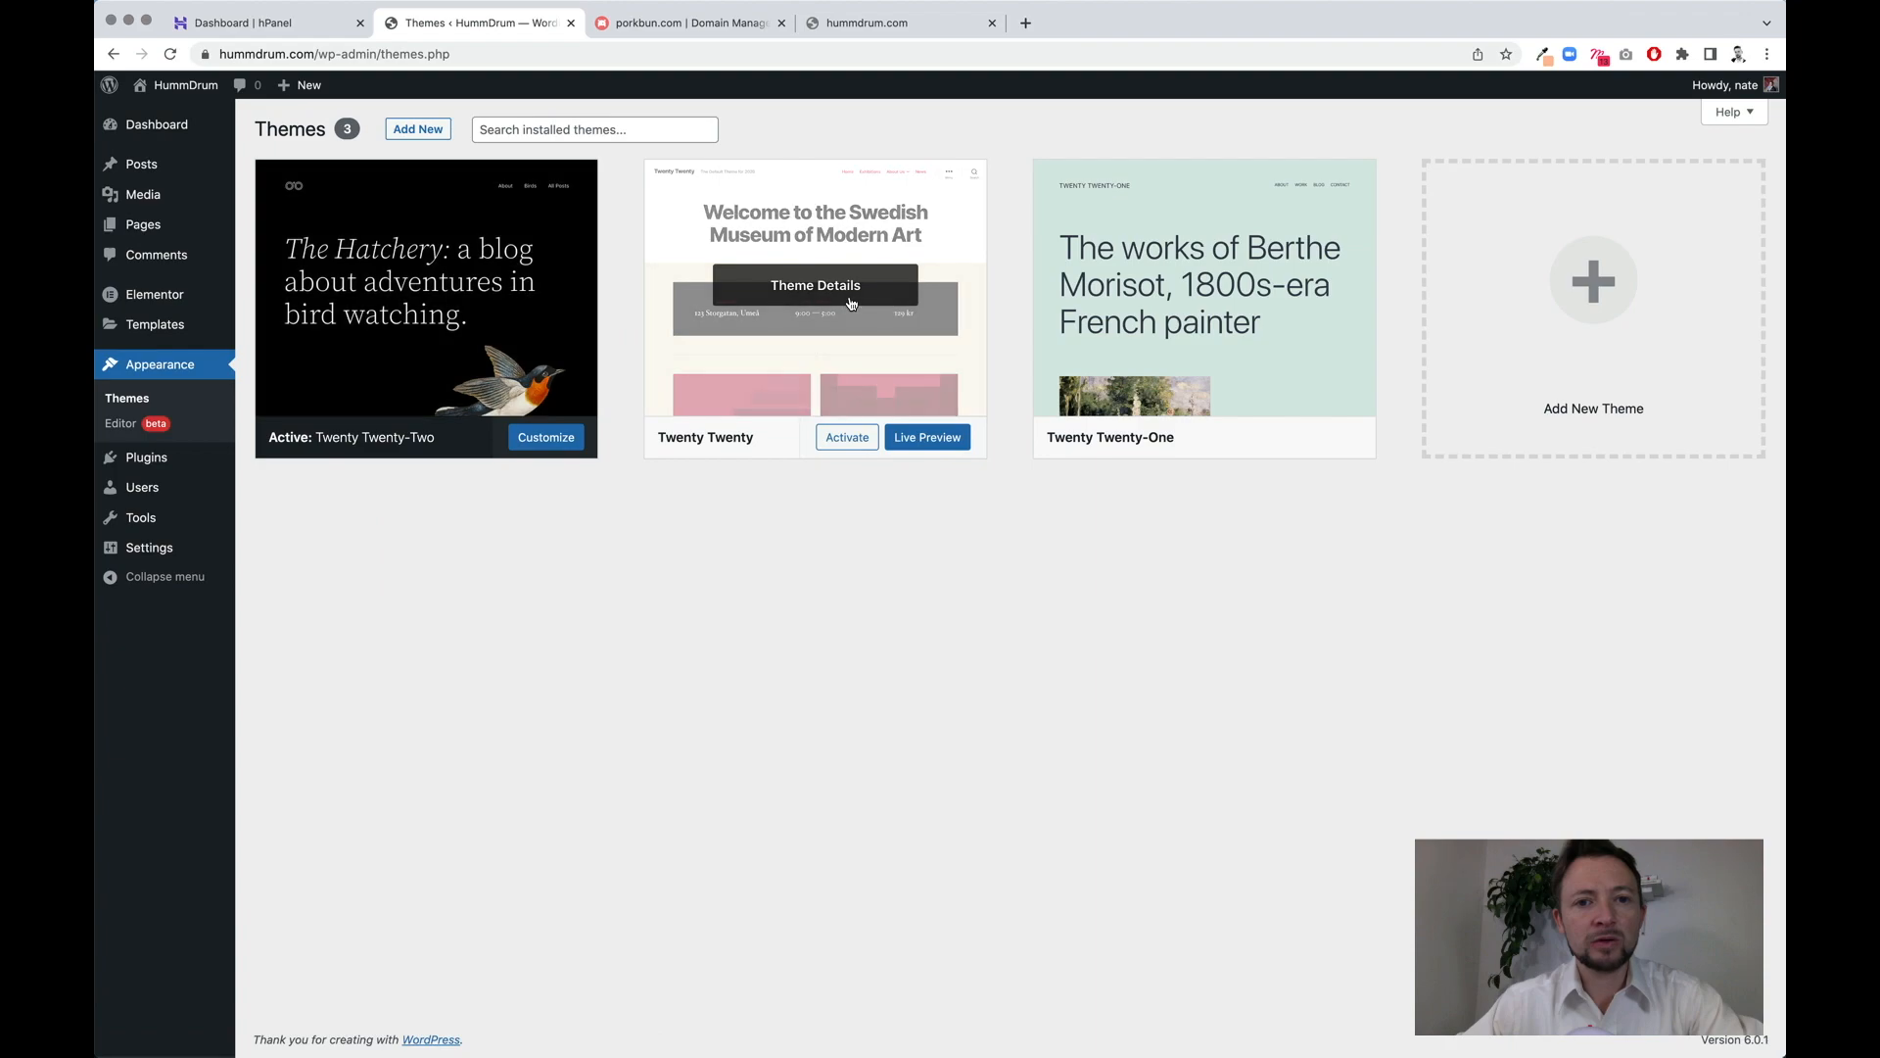
click(848, 302)
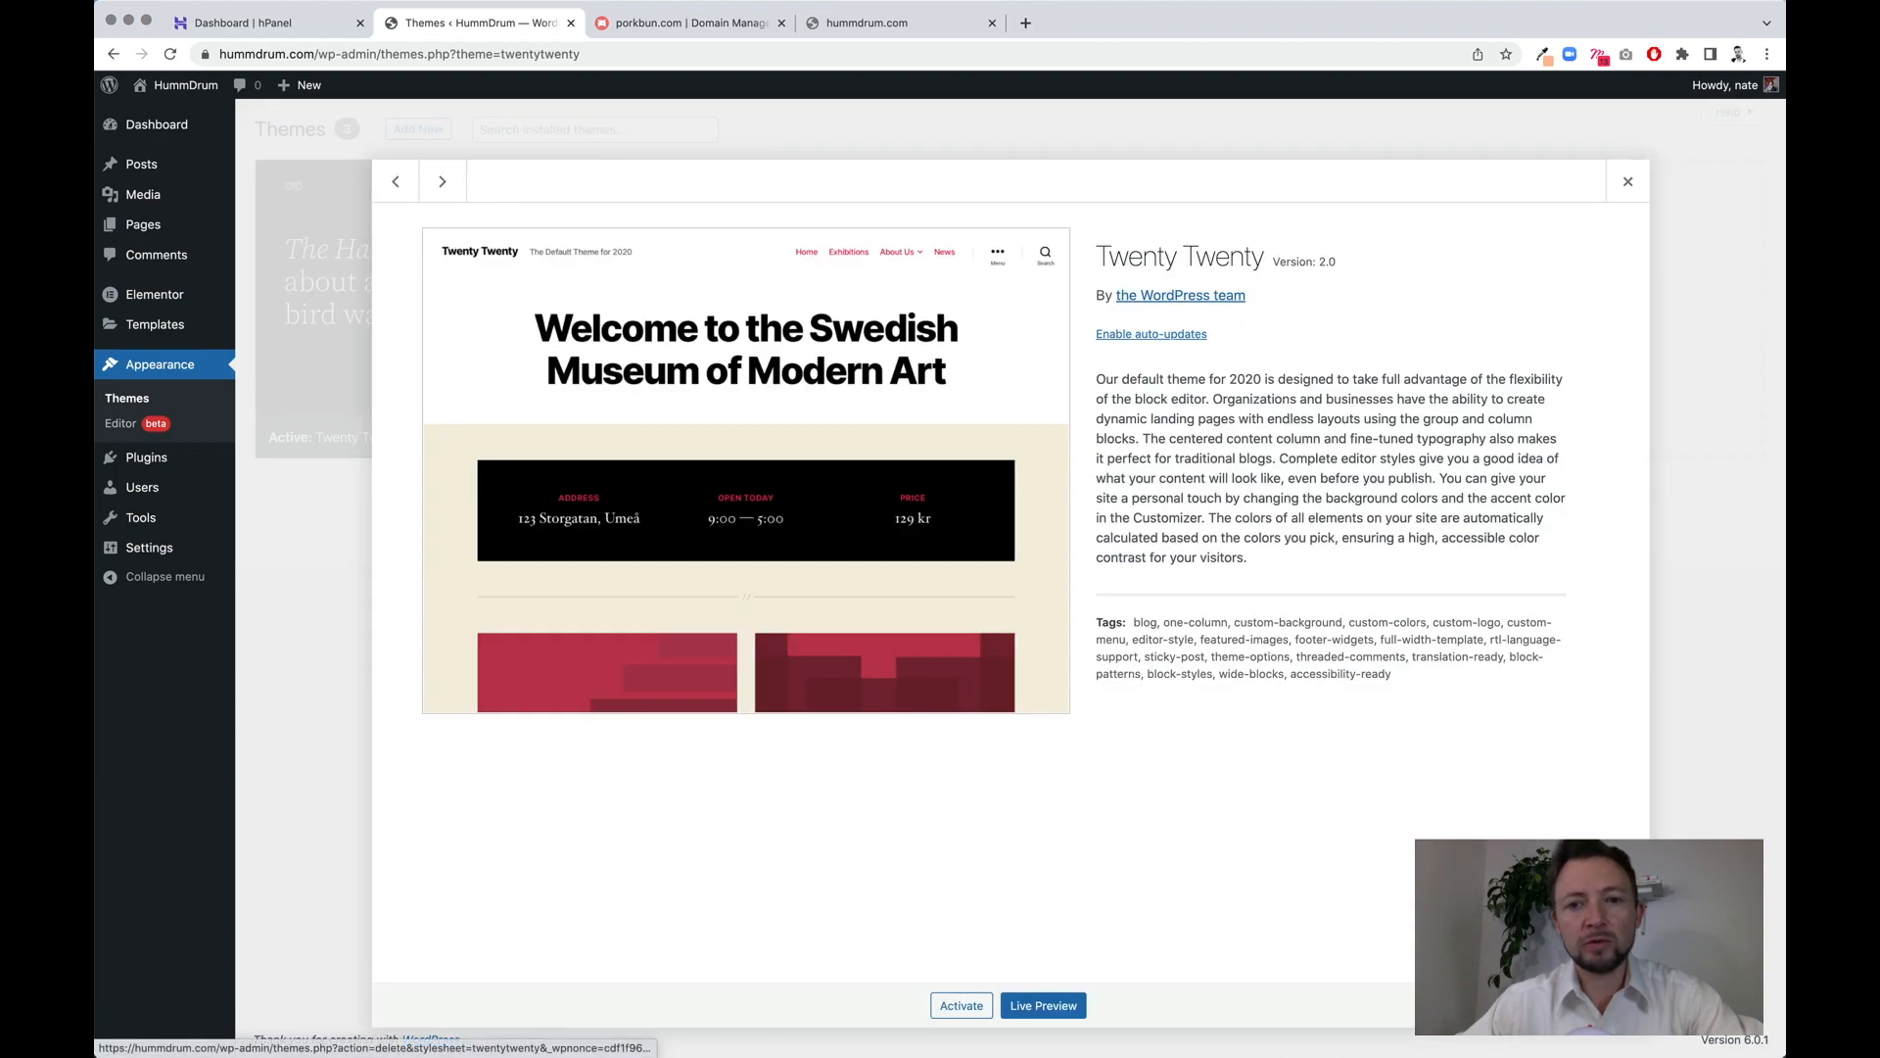
click(1611, 1006)
click(1102, 191)
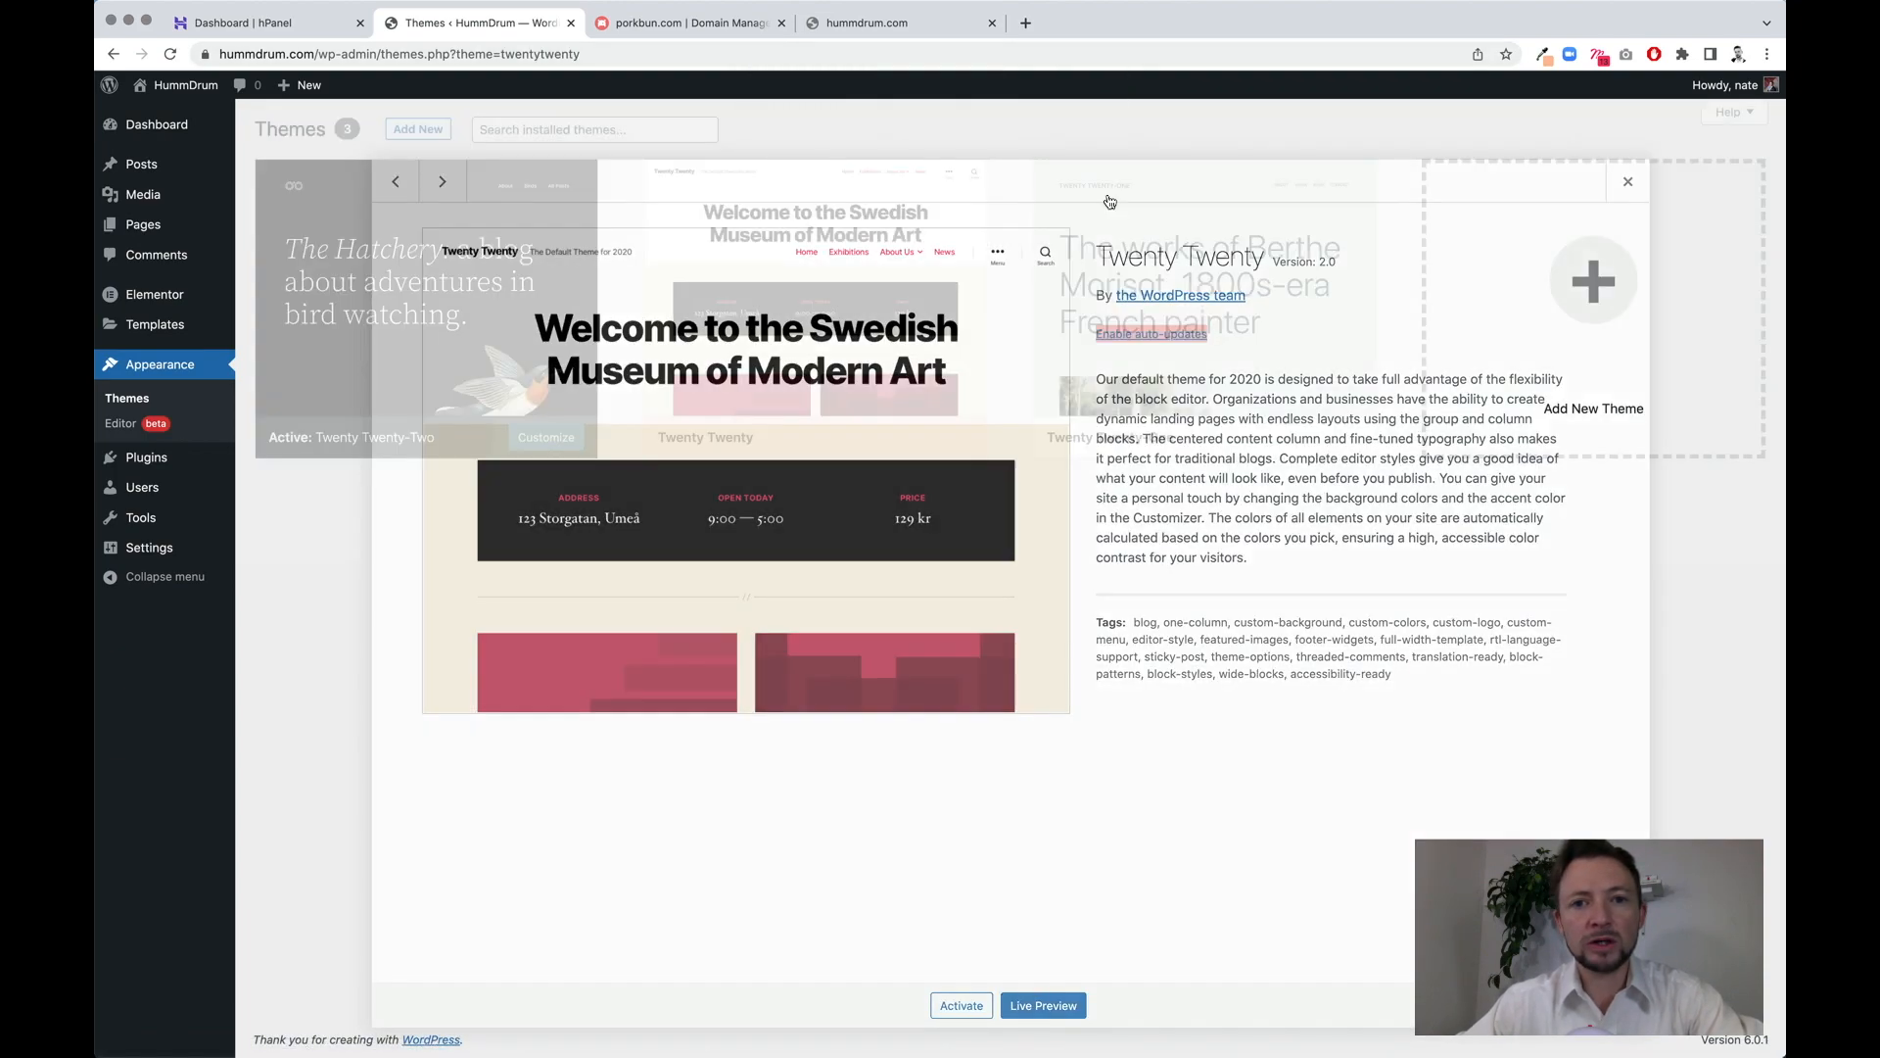
click(861, 293)
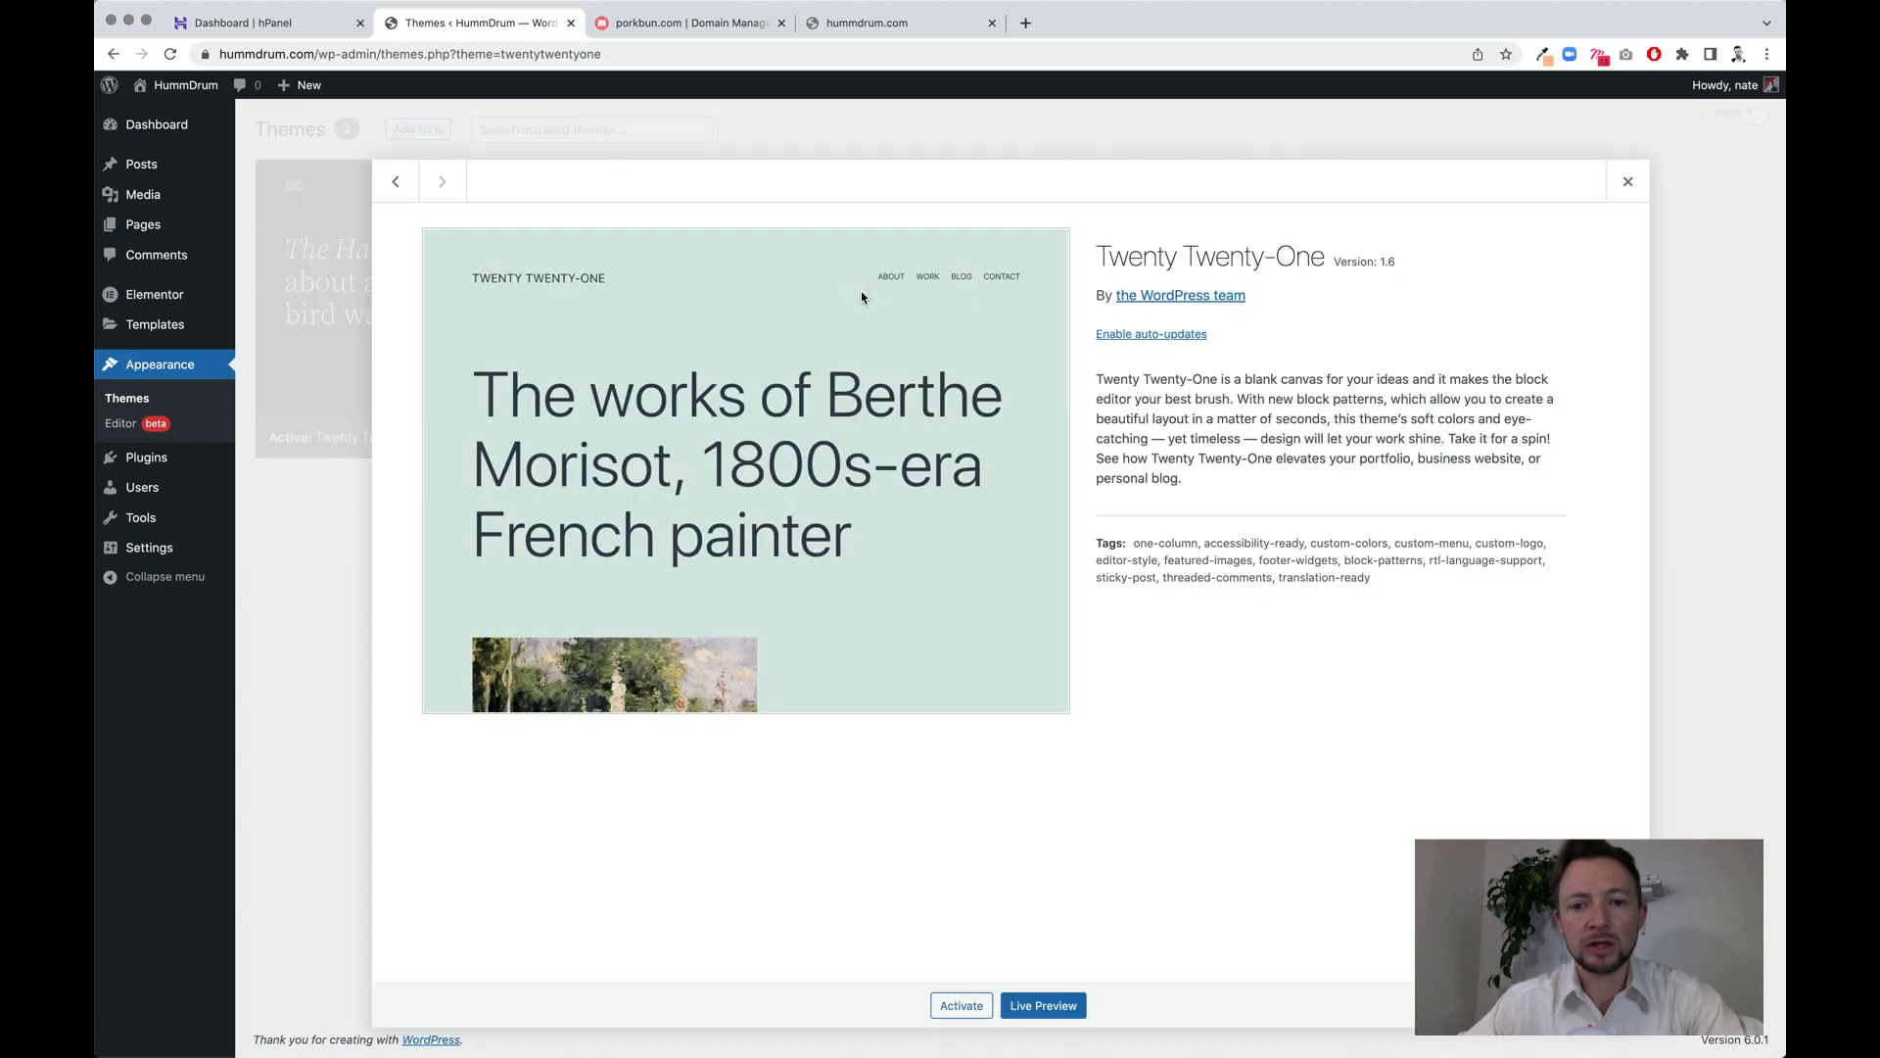
click(1611, 1006)
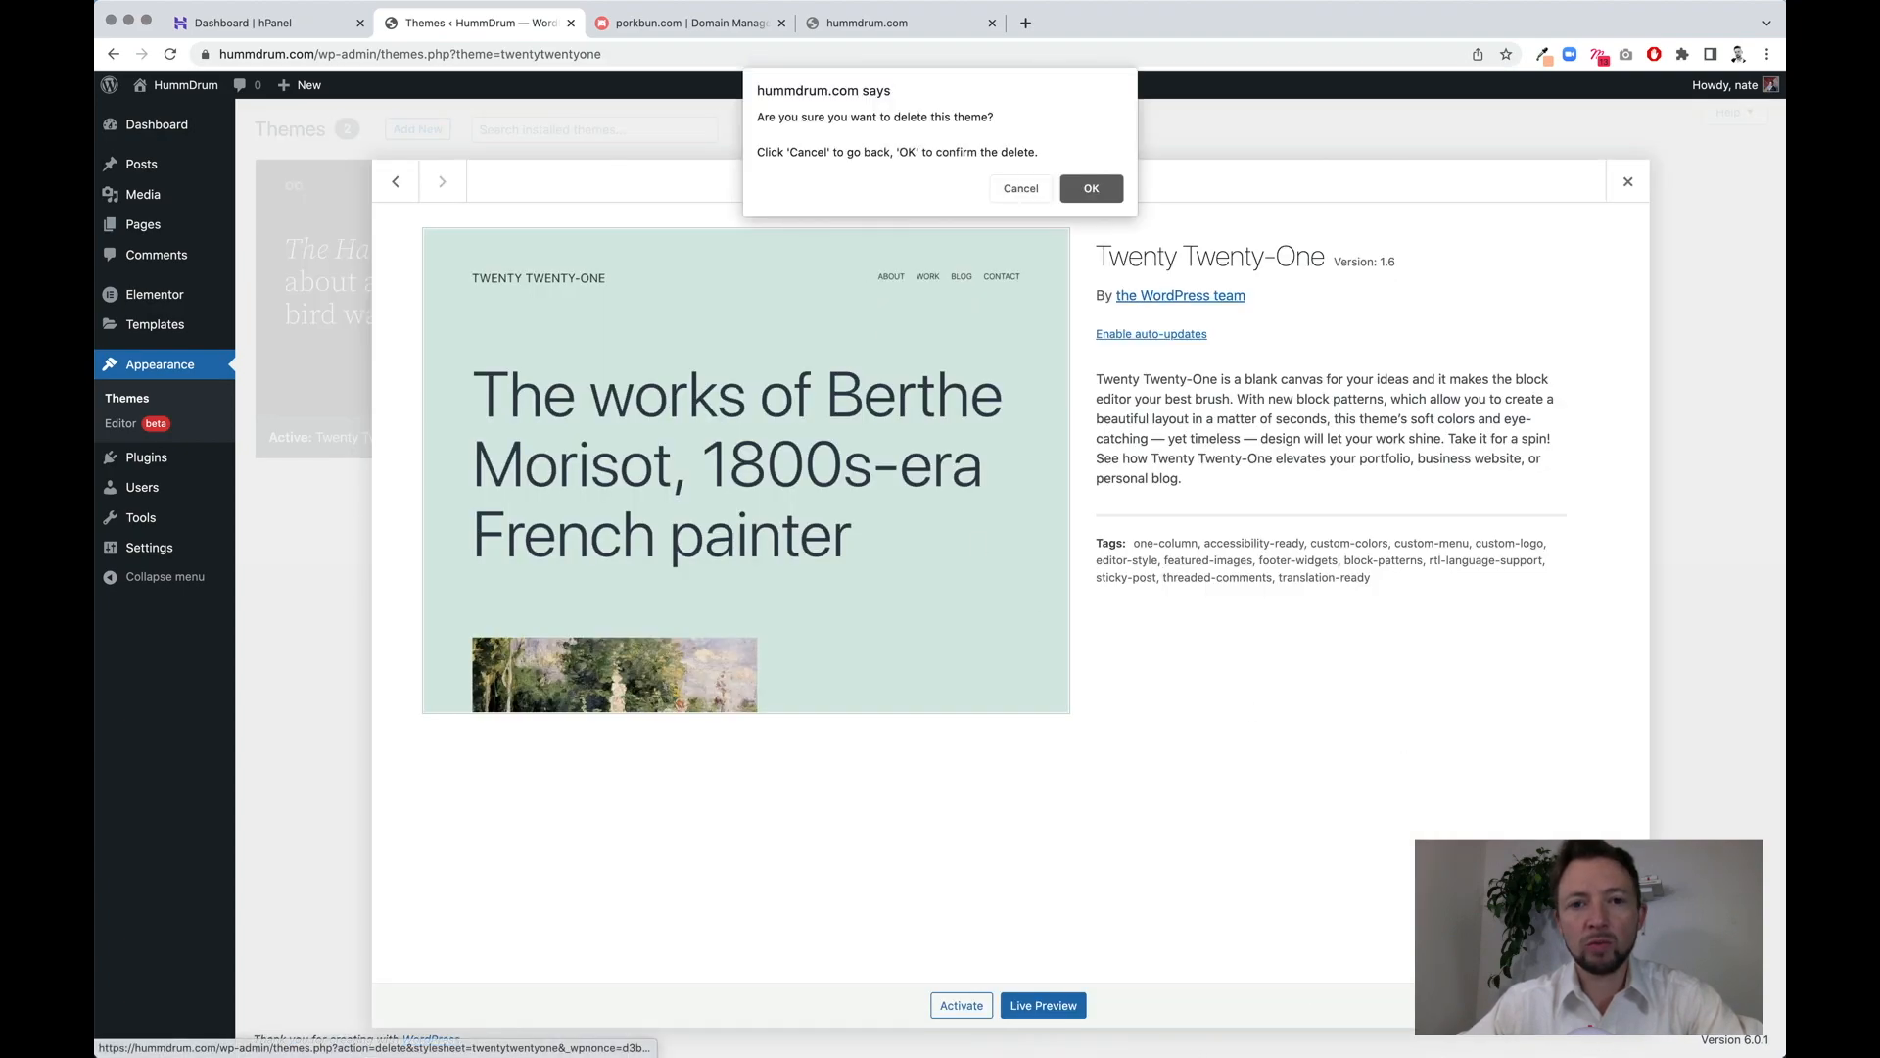
click(1092, 191)
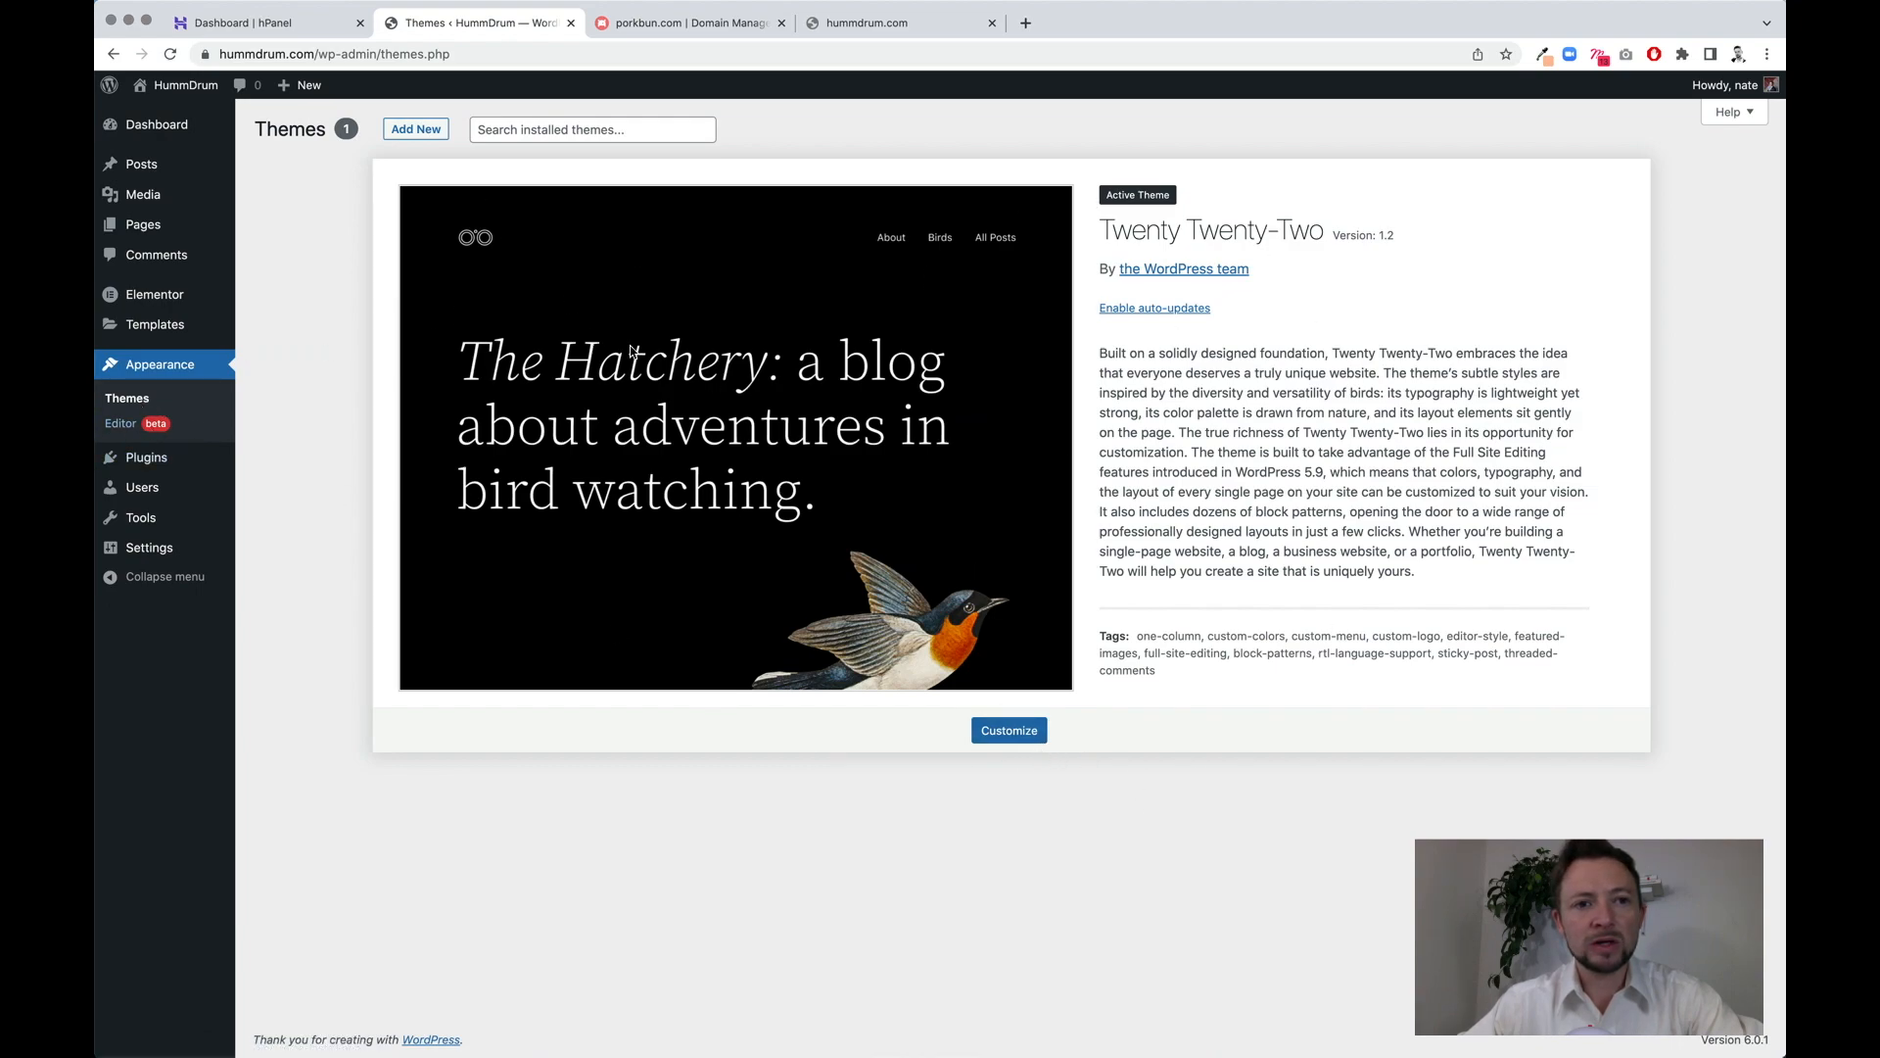
- Add Hello Elementor from the popular themes, installing and activating it on the site
click(142, 401)
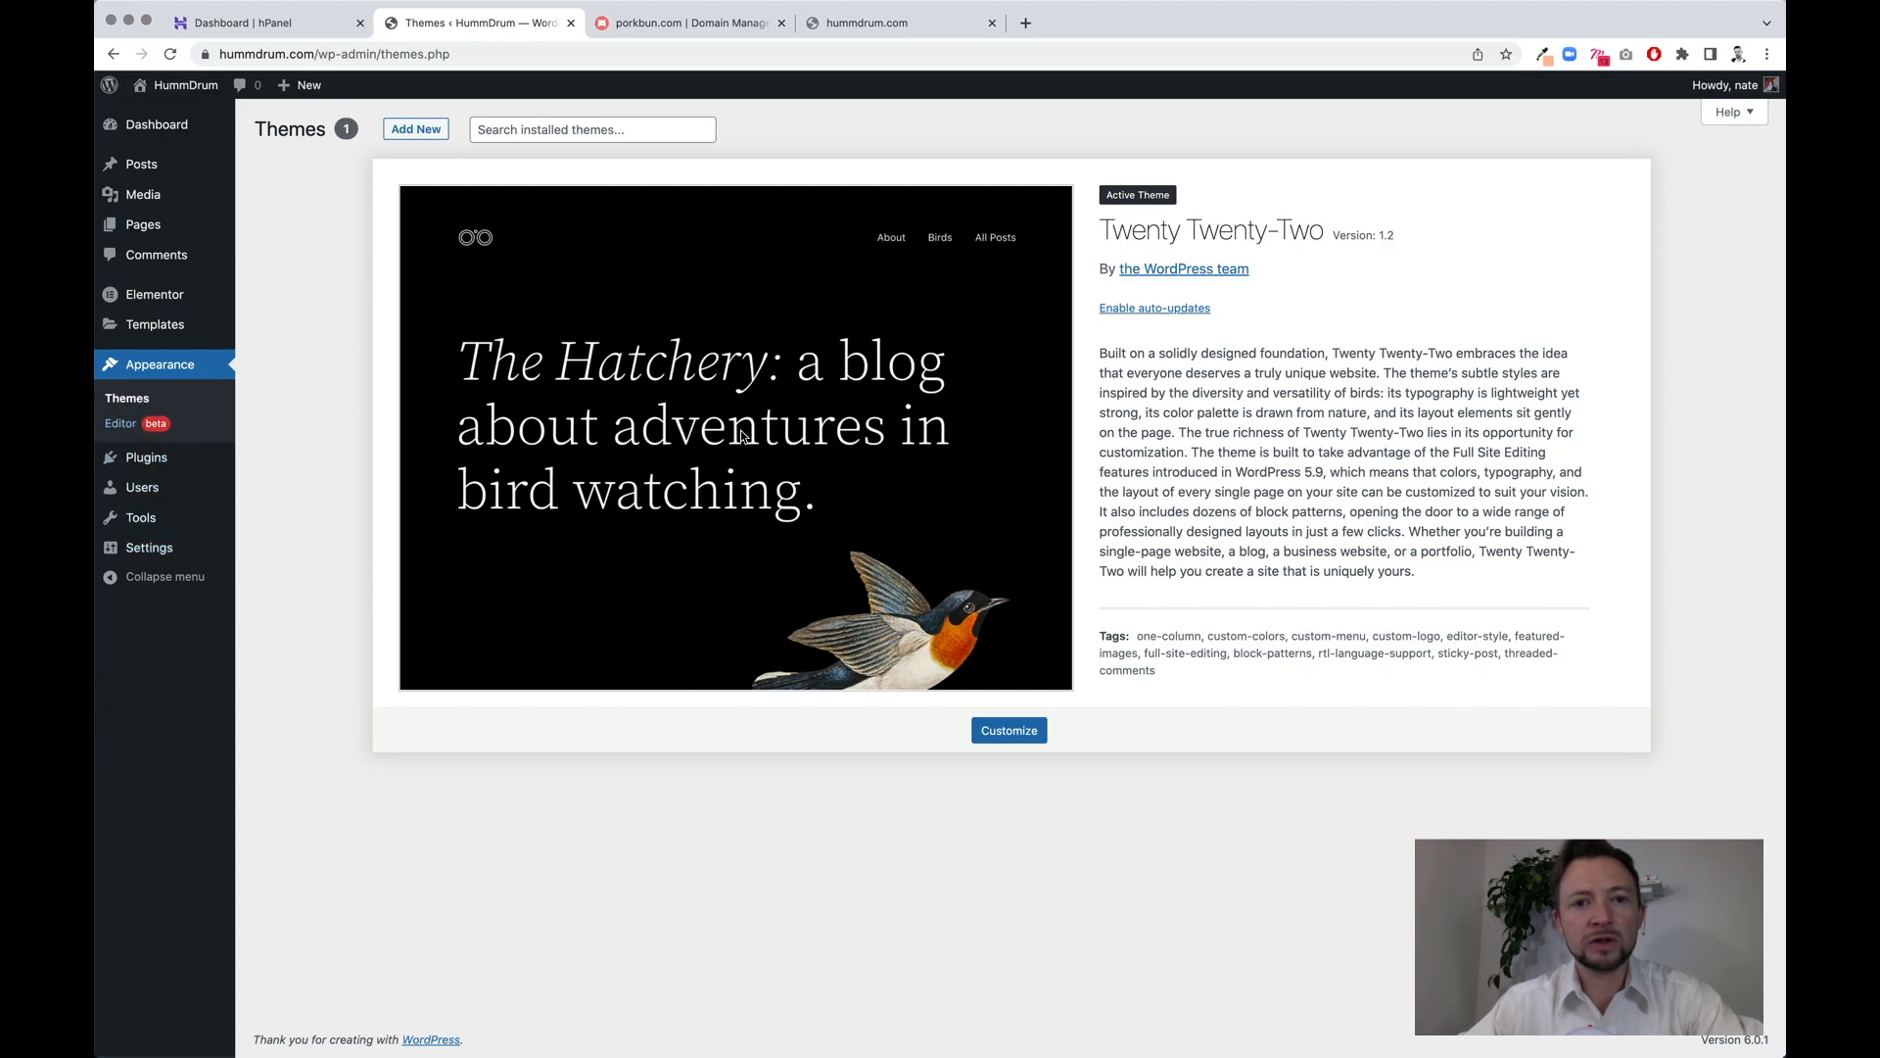
click(416, 129)
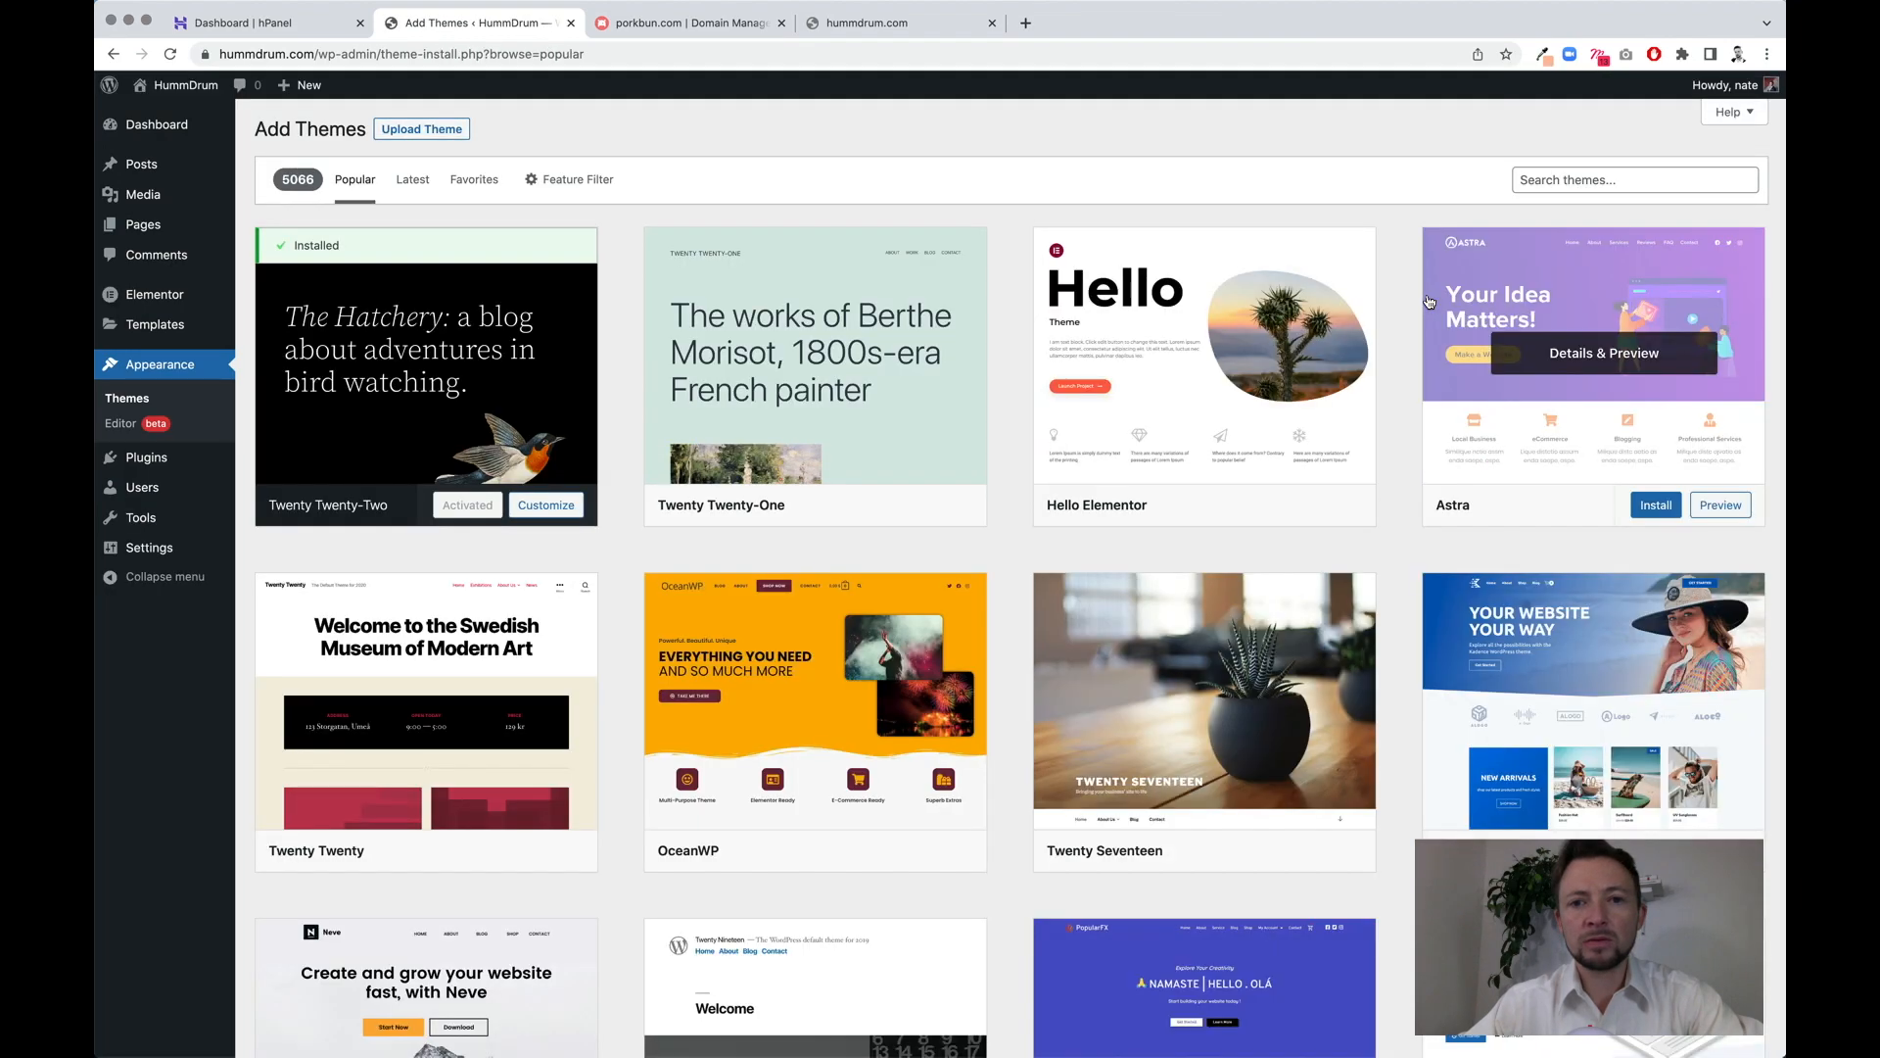
mouse_move(1189, 427)
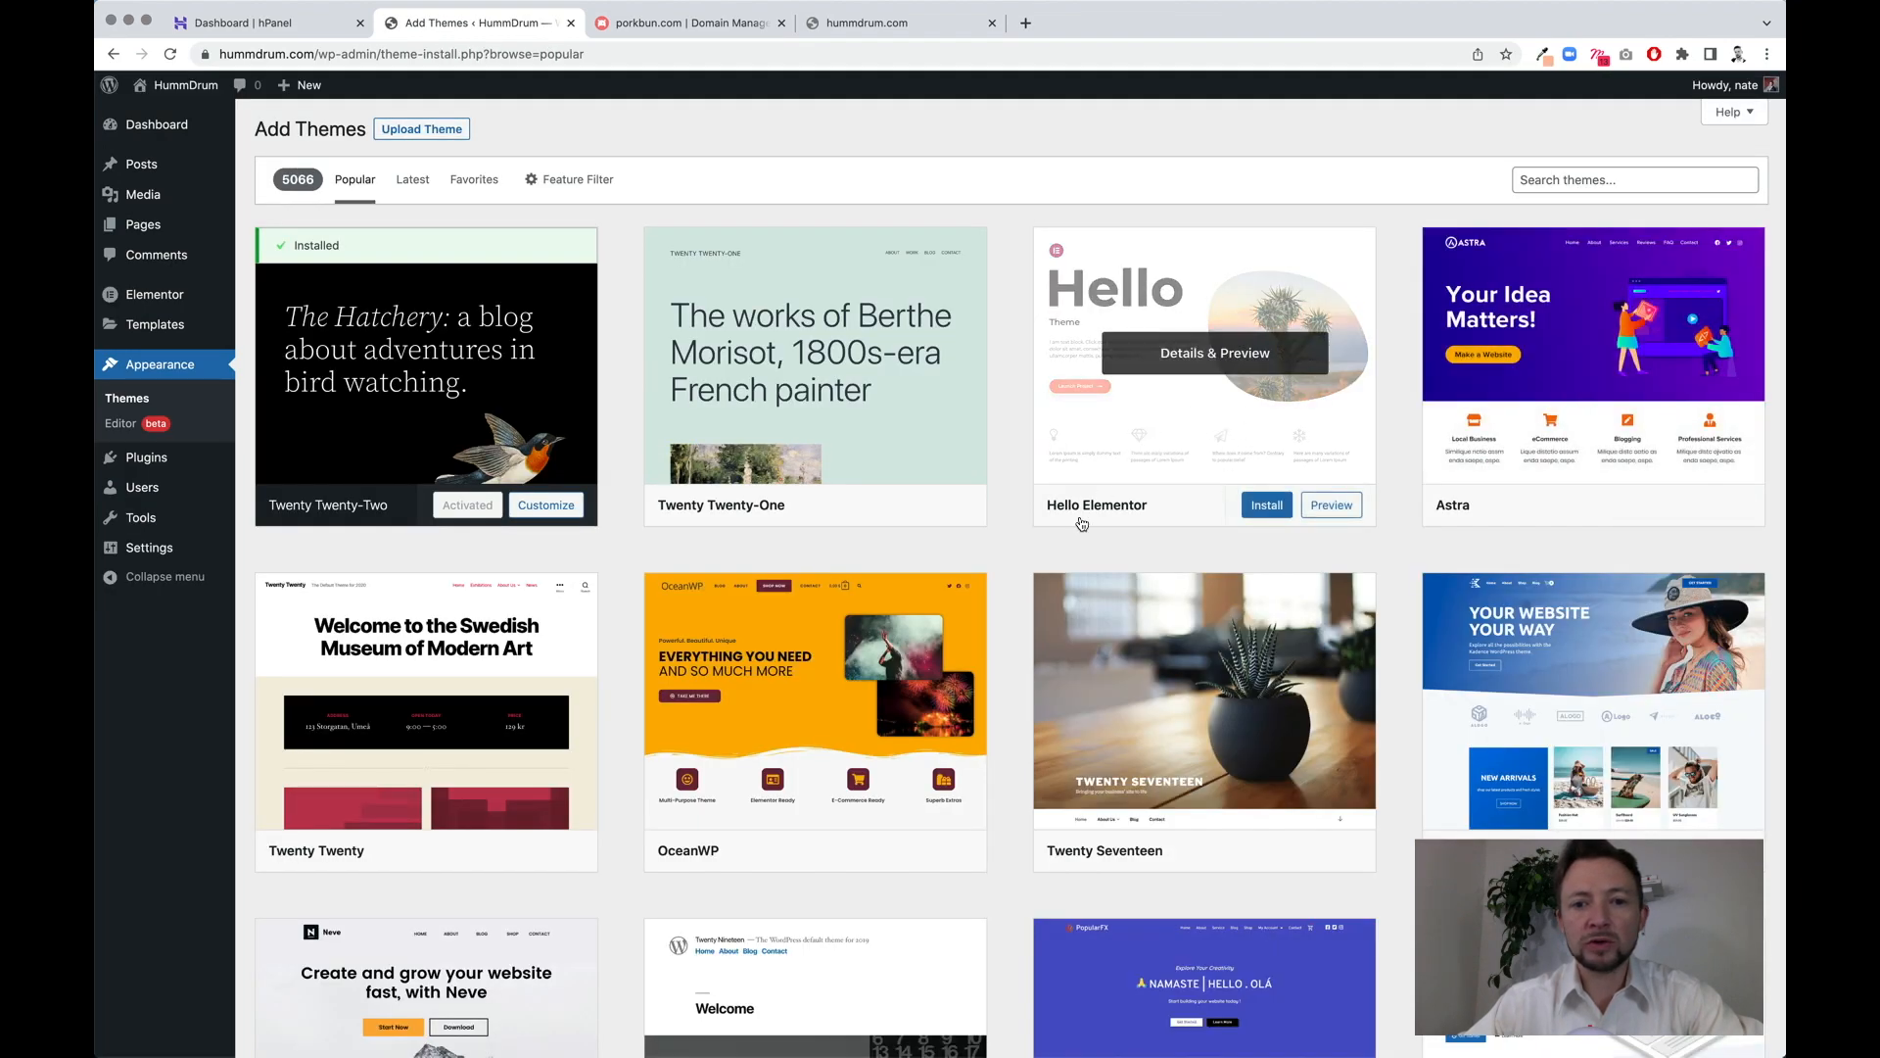
click(1277, 507)
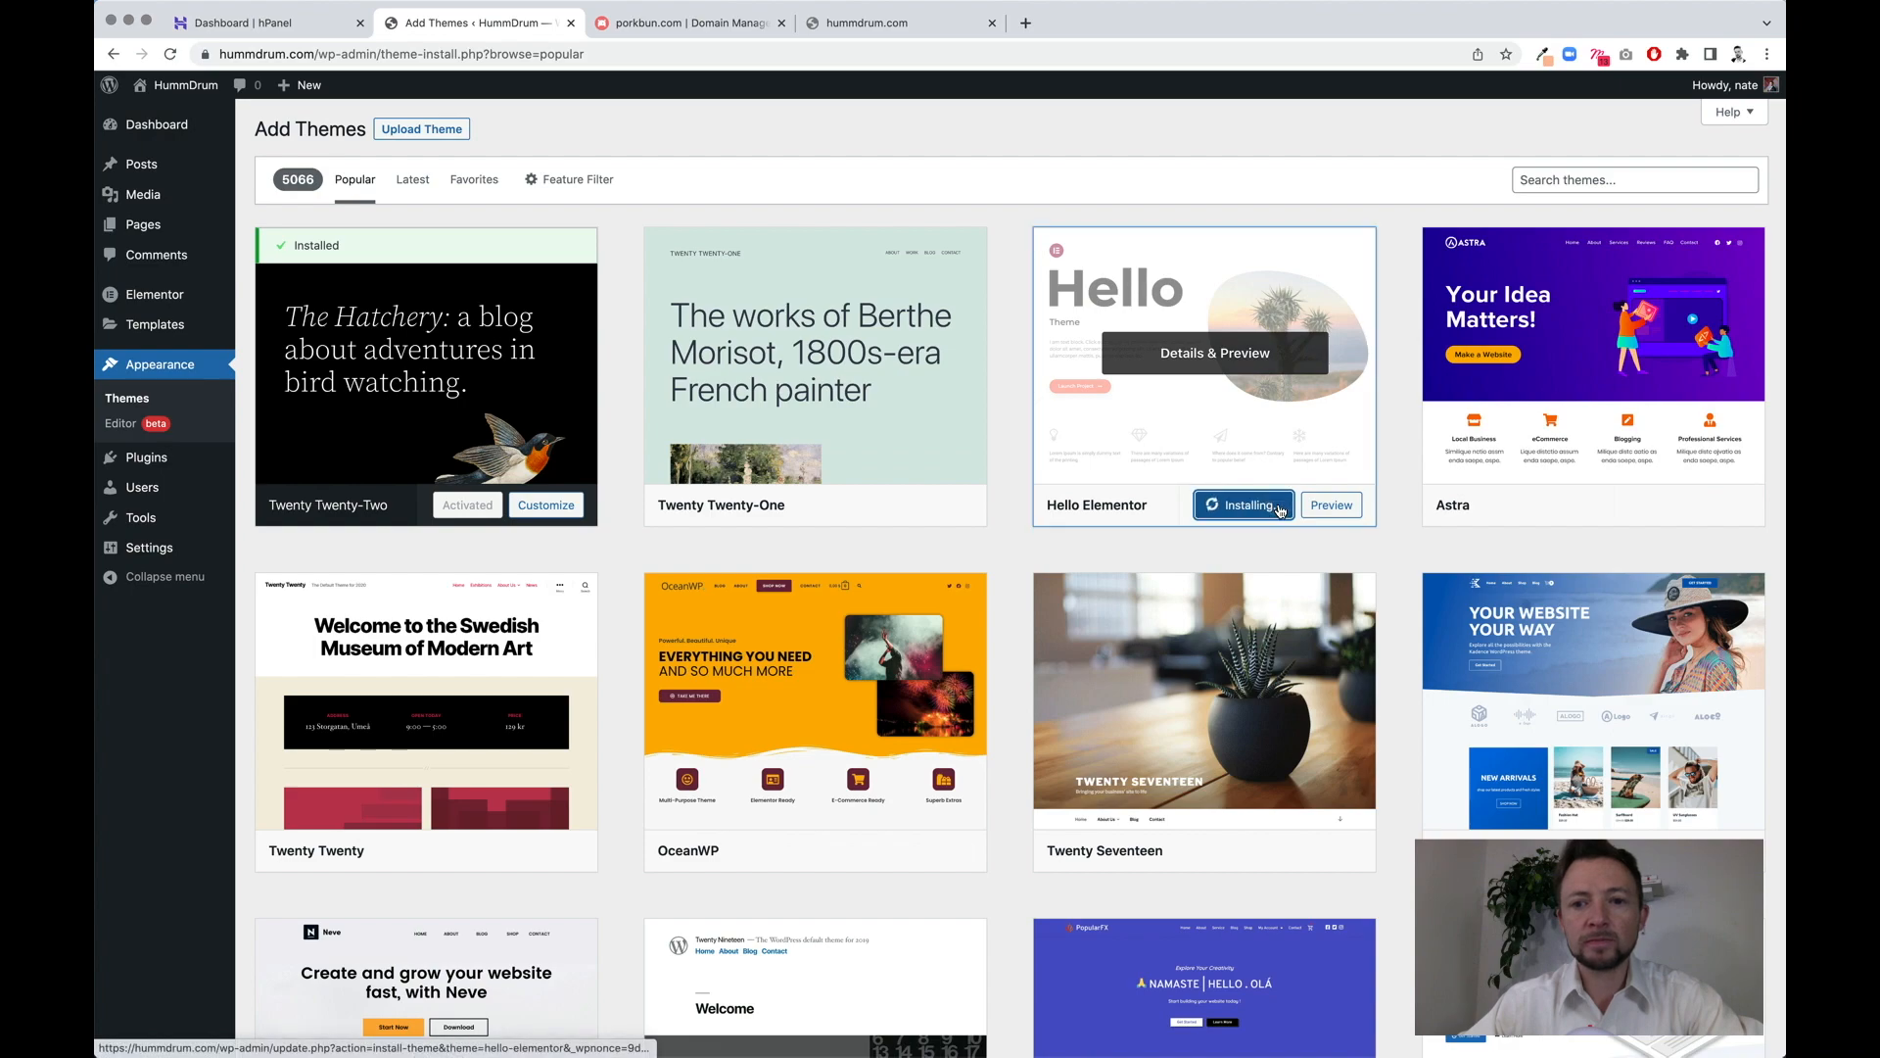
click(1242, 505)
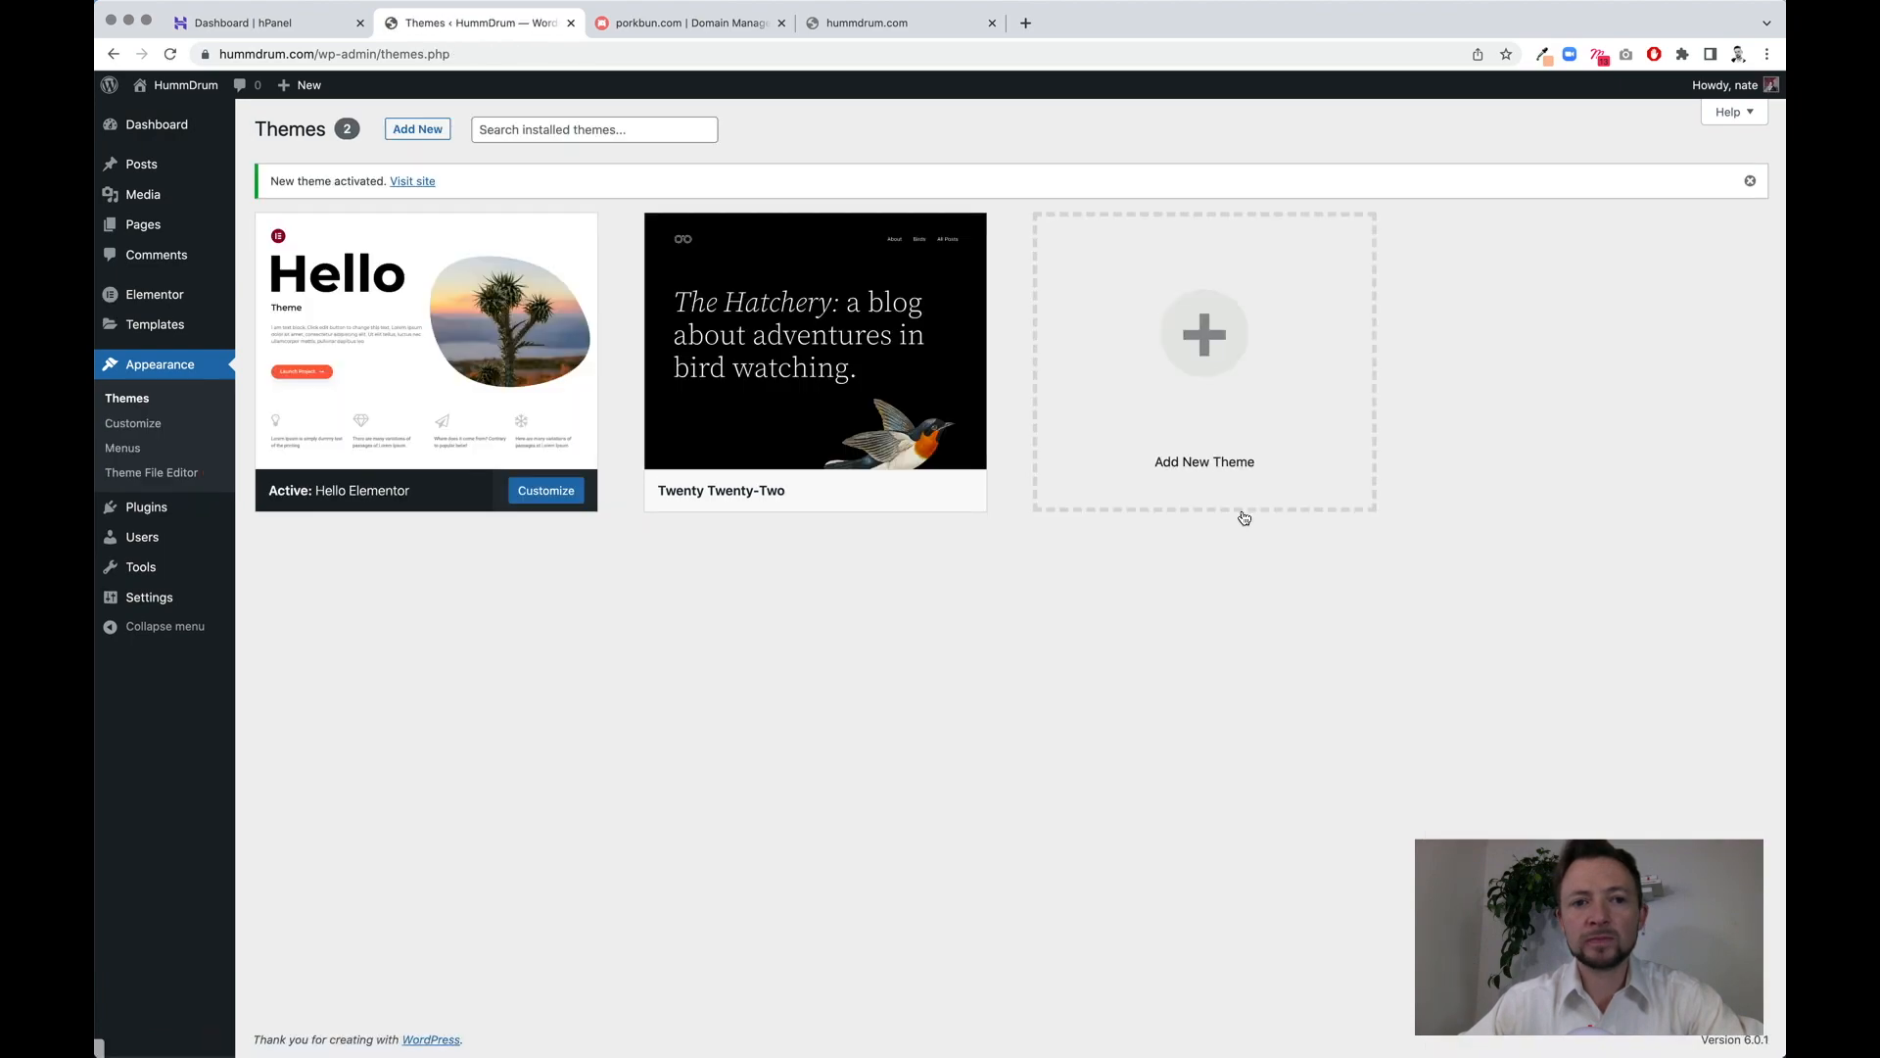
- Delete the inactive Twenty Twenty-Two theme from the installed themes
click(822, 402)
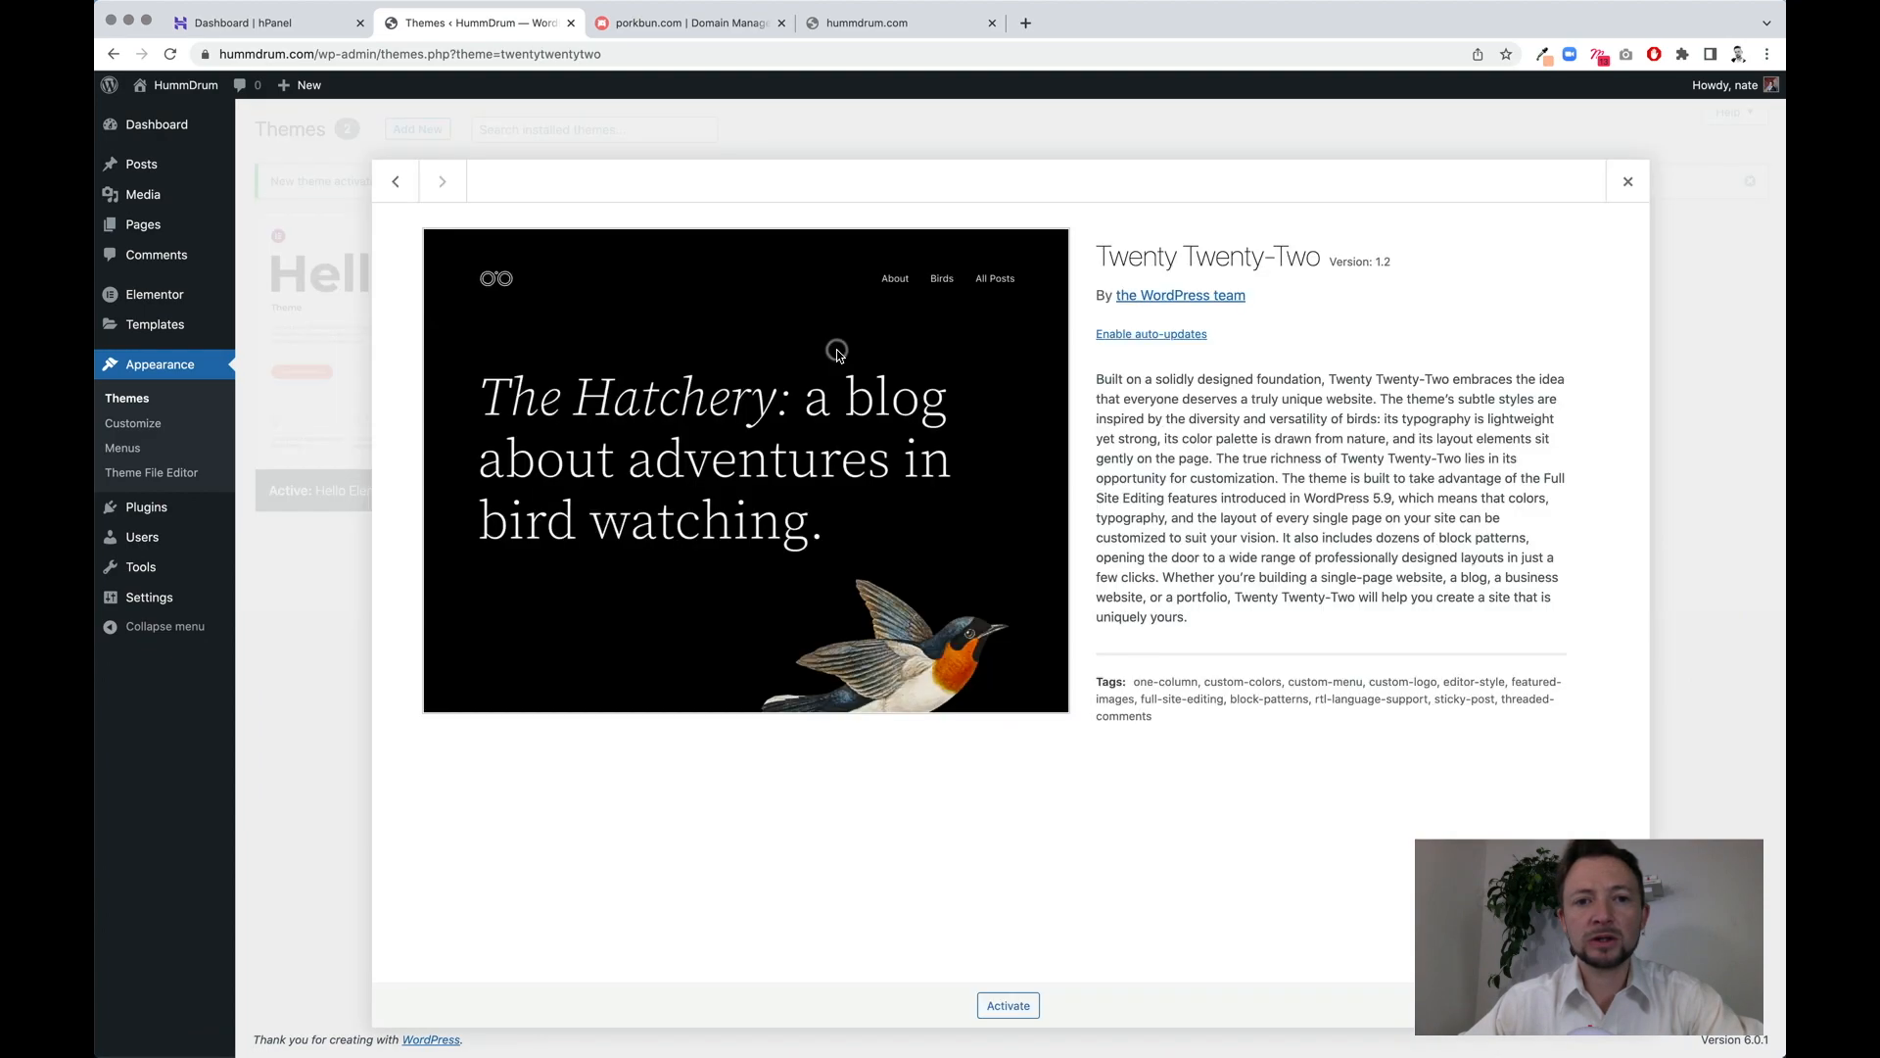
click(1617, 1005)
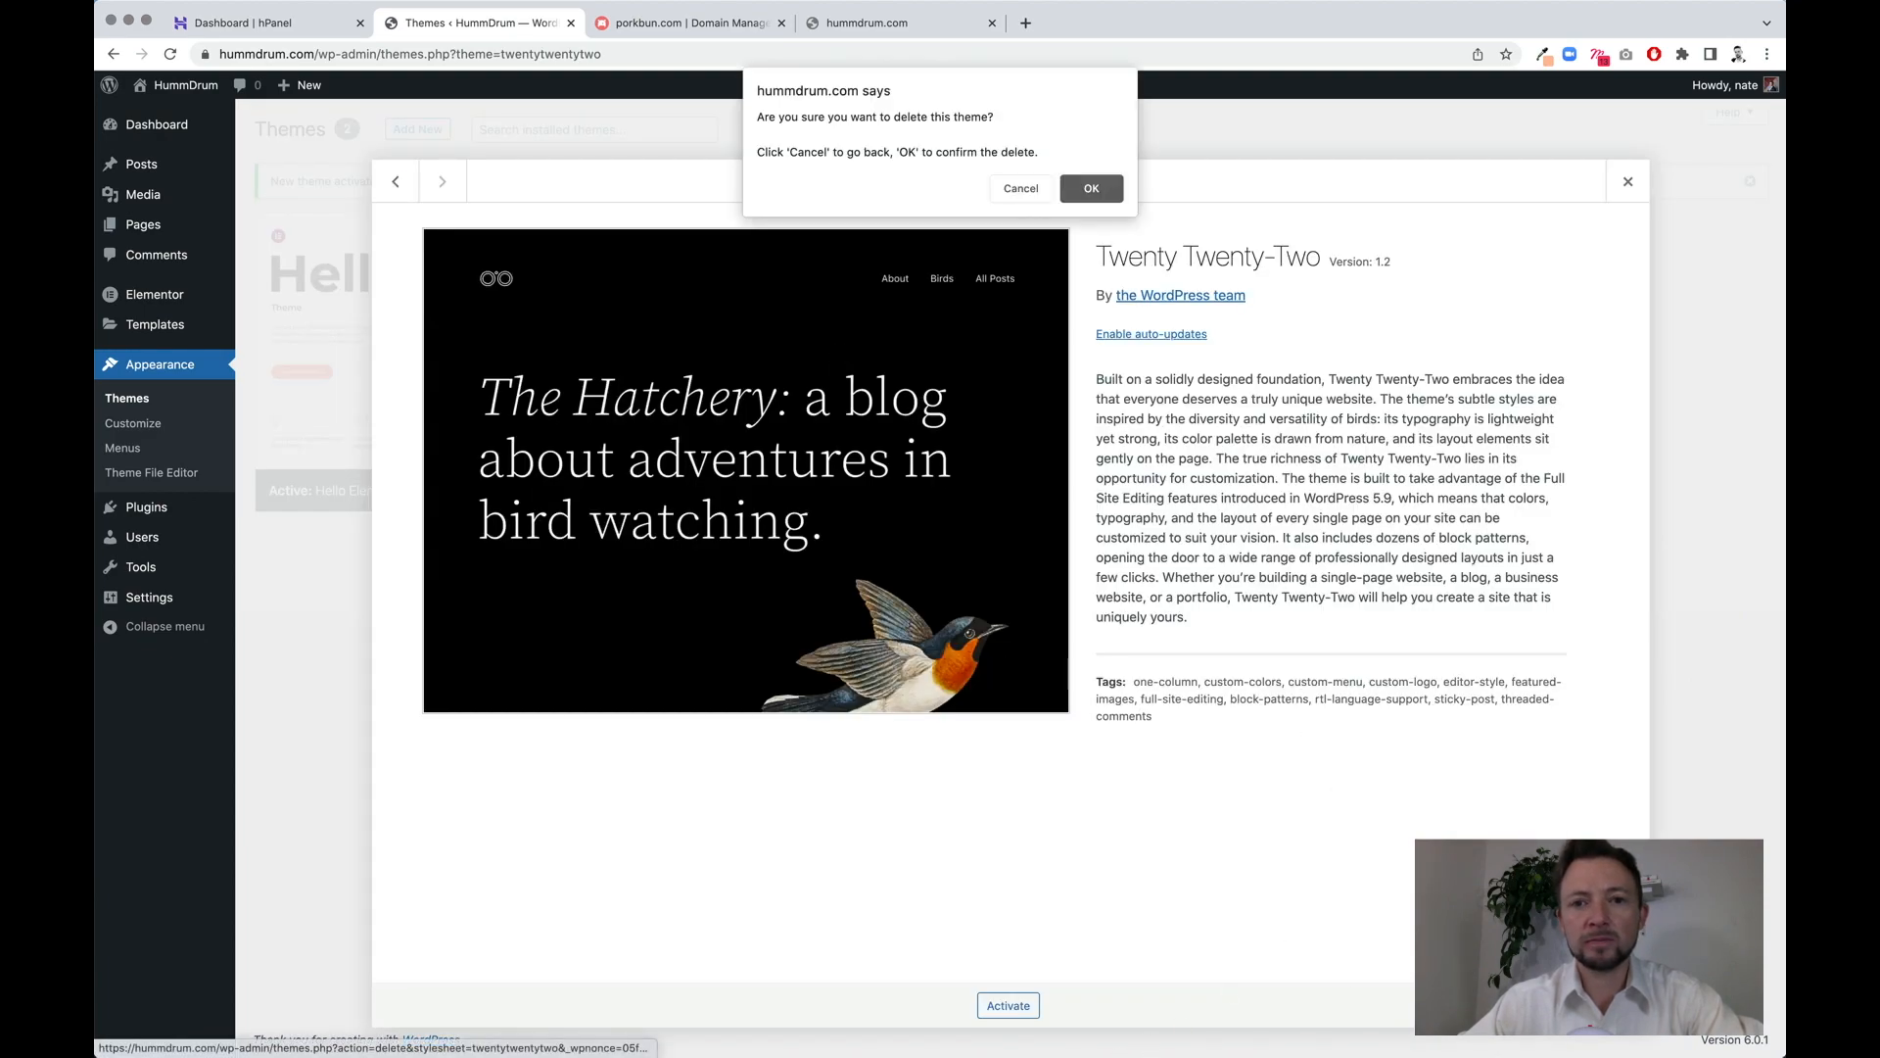
click(1103, 188)
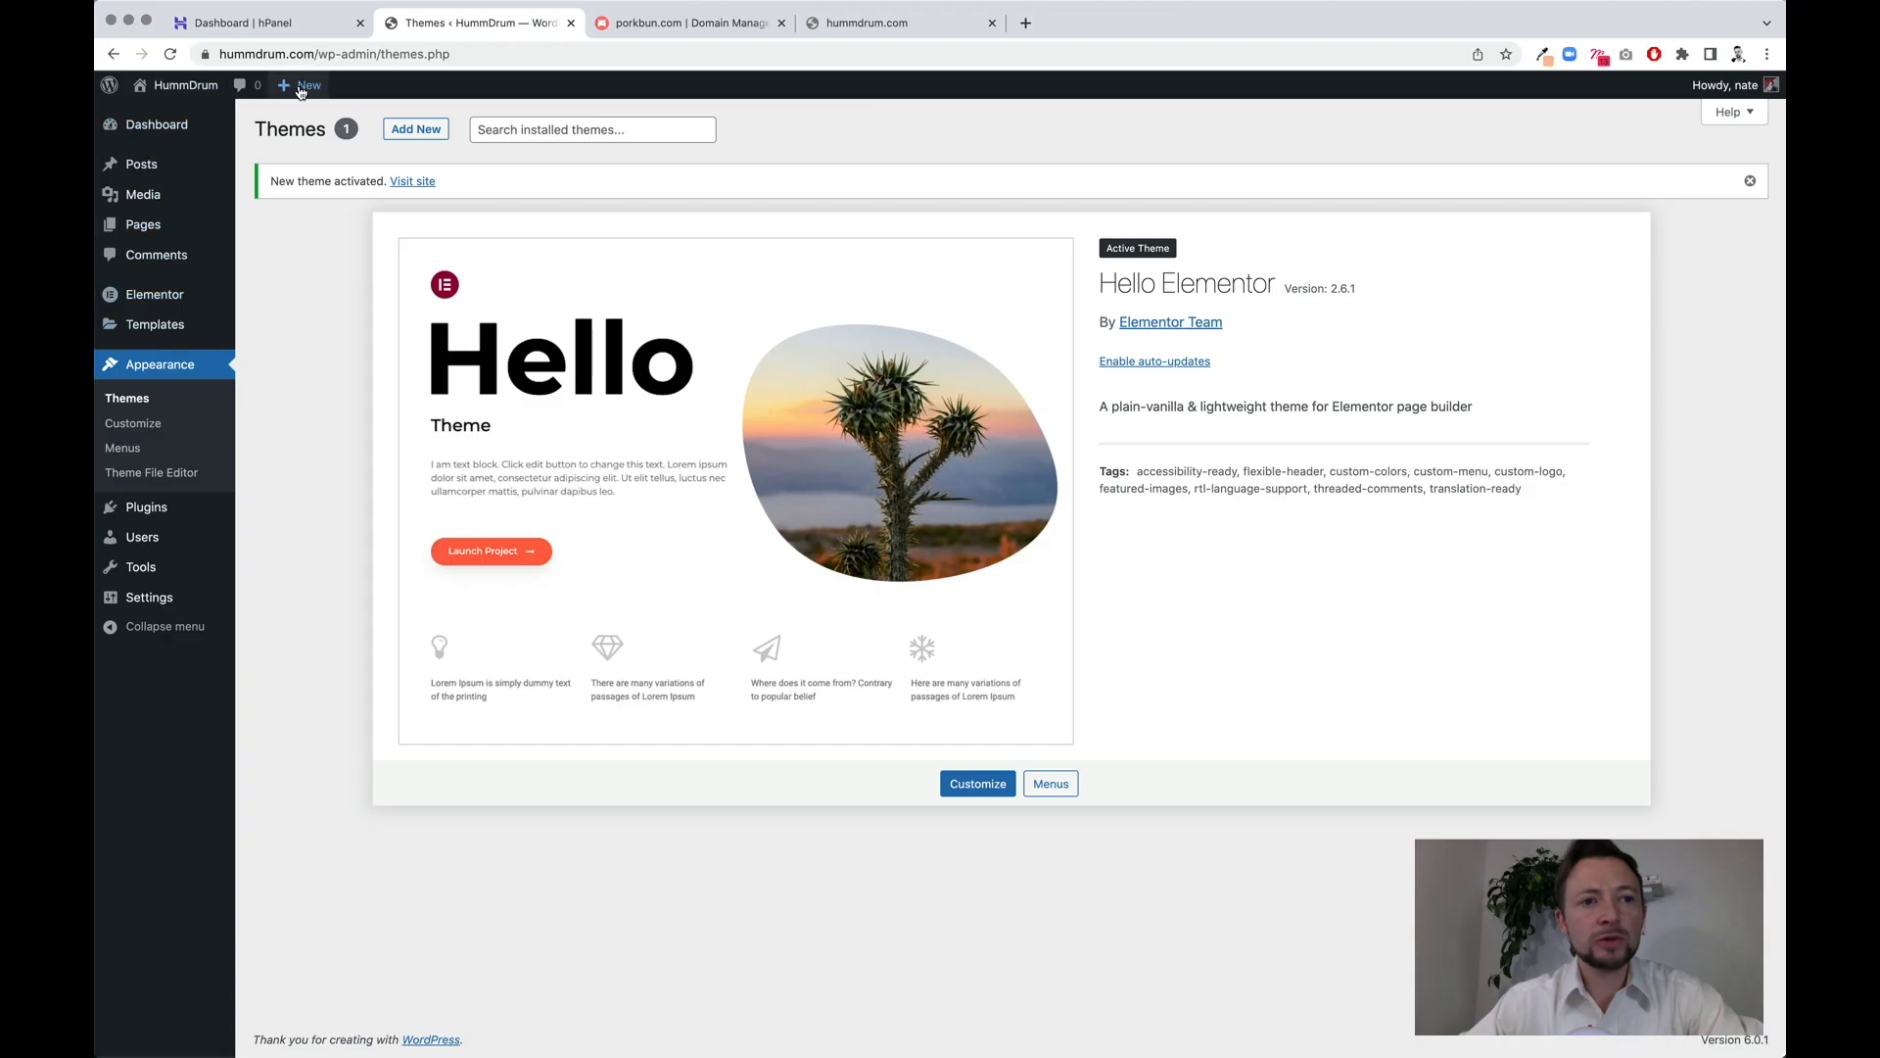
- Create a new page, open it in the Elementor editor and set its page layout to Elementor Canvas
mouse_move(301, 91)
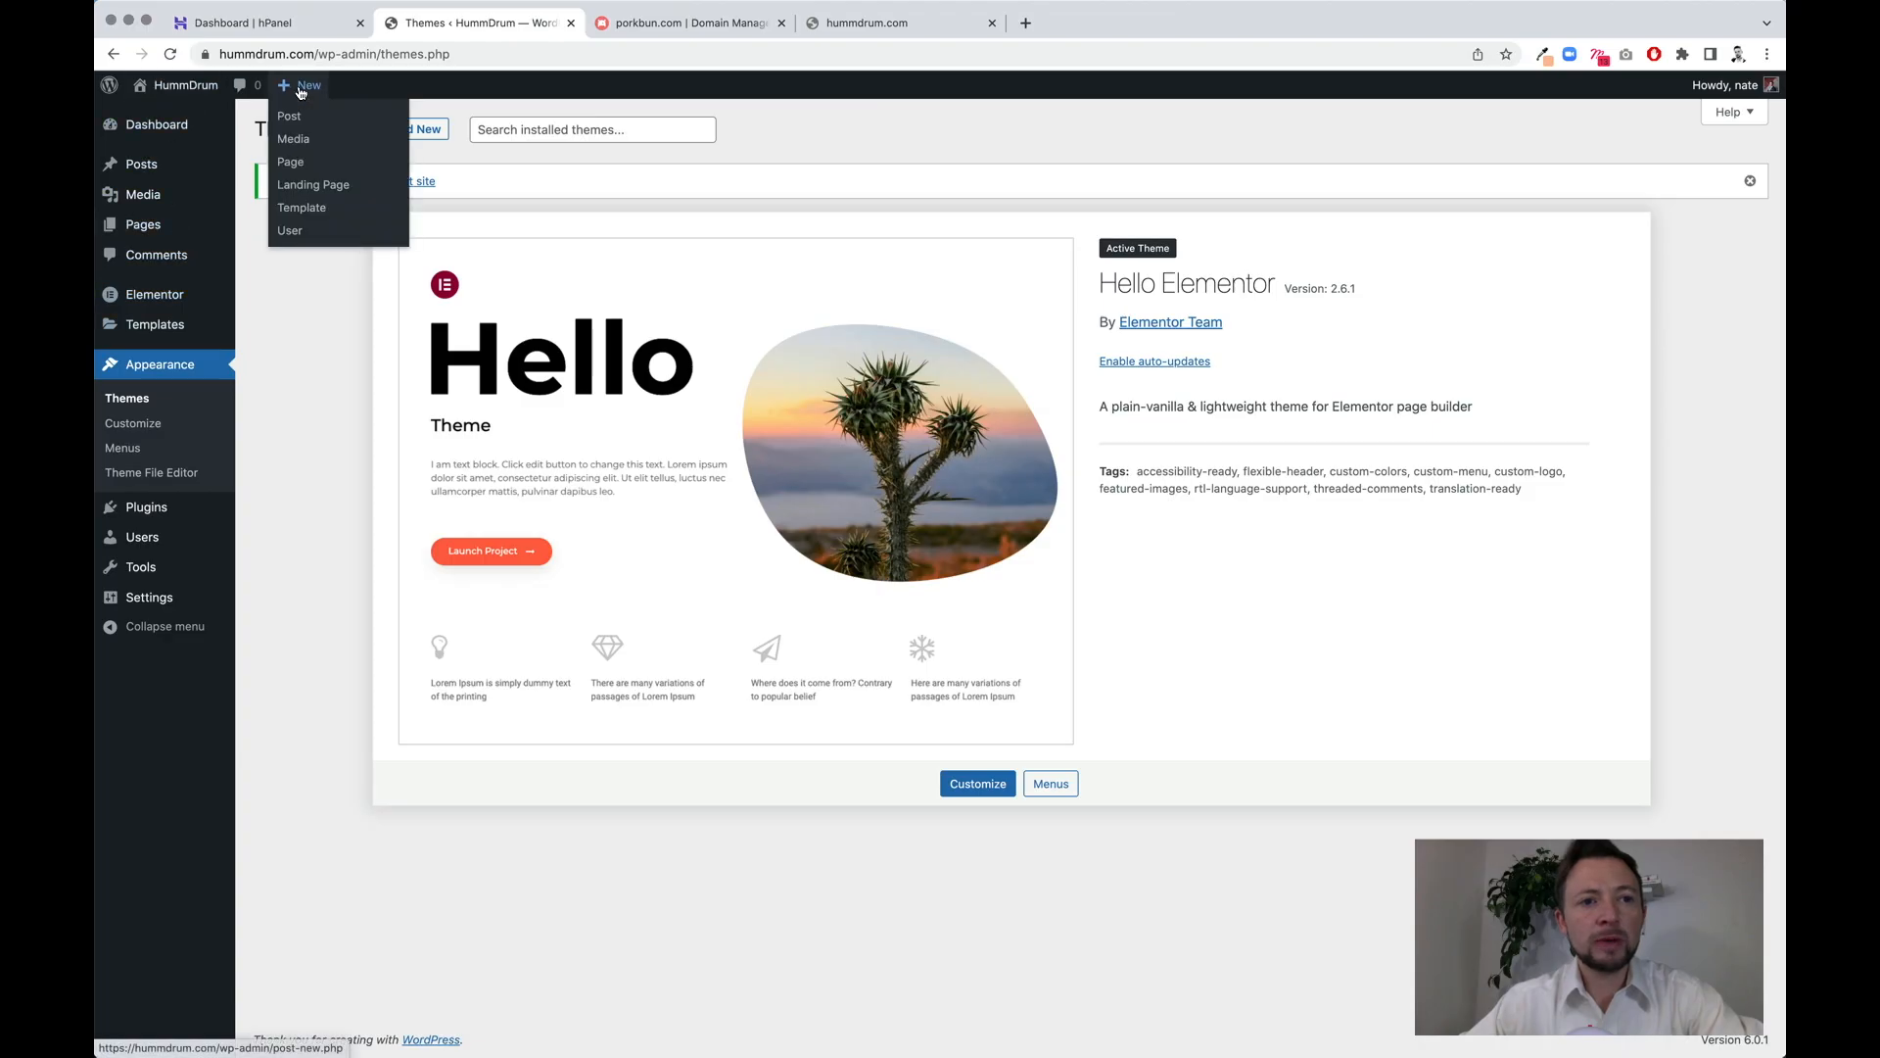
click(297, 168)
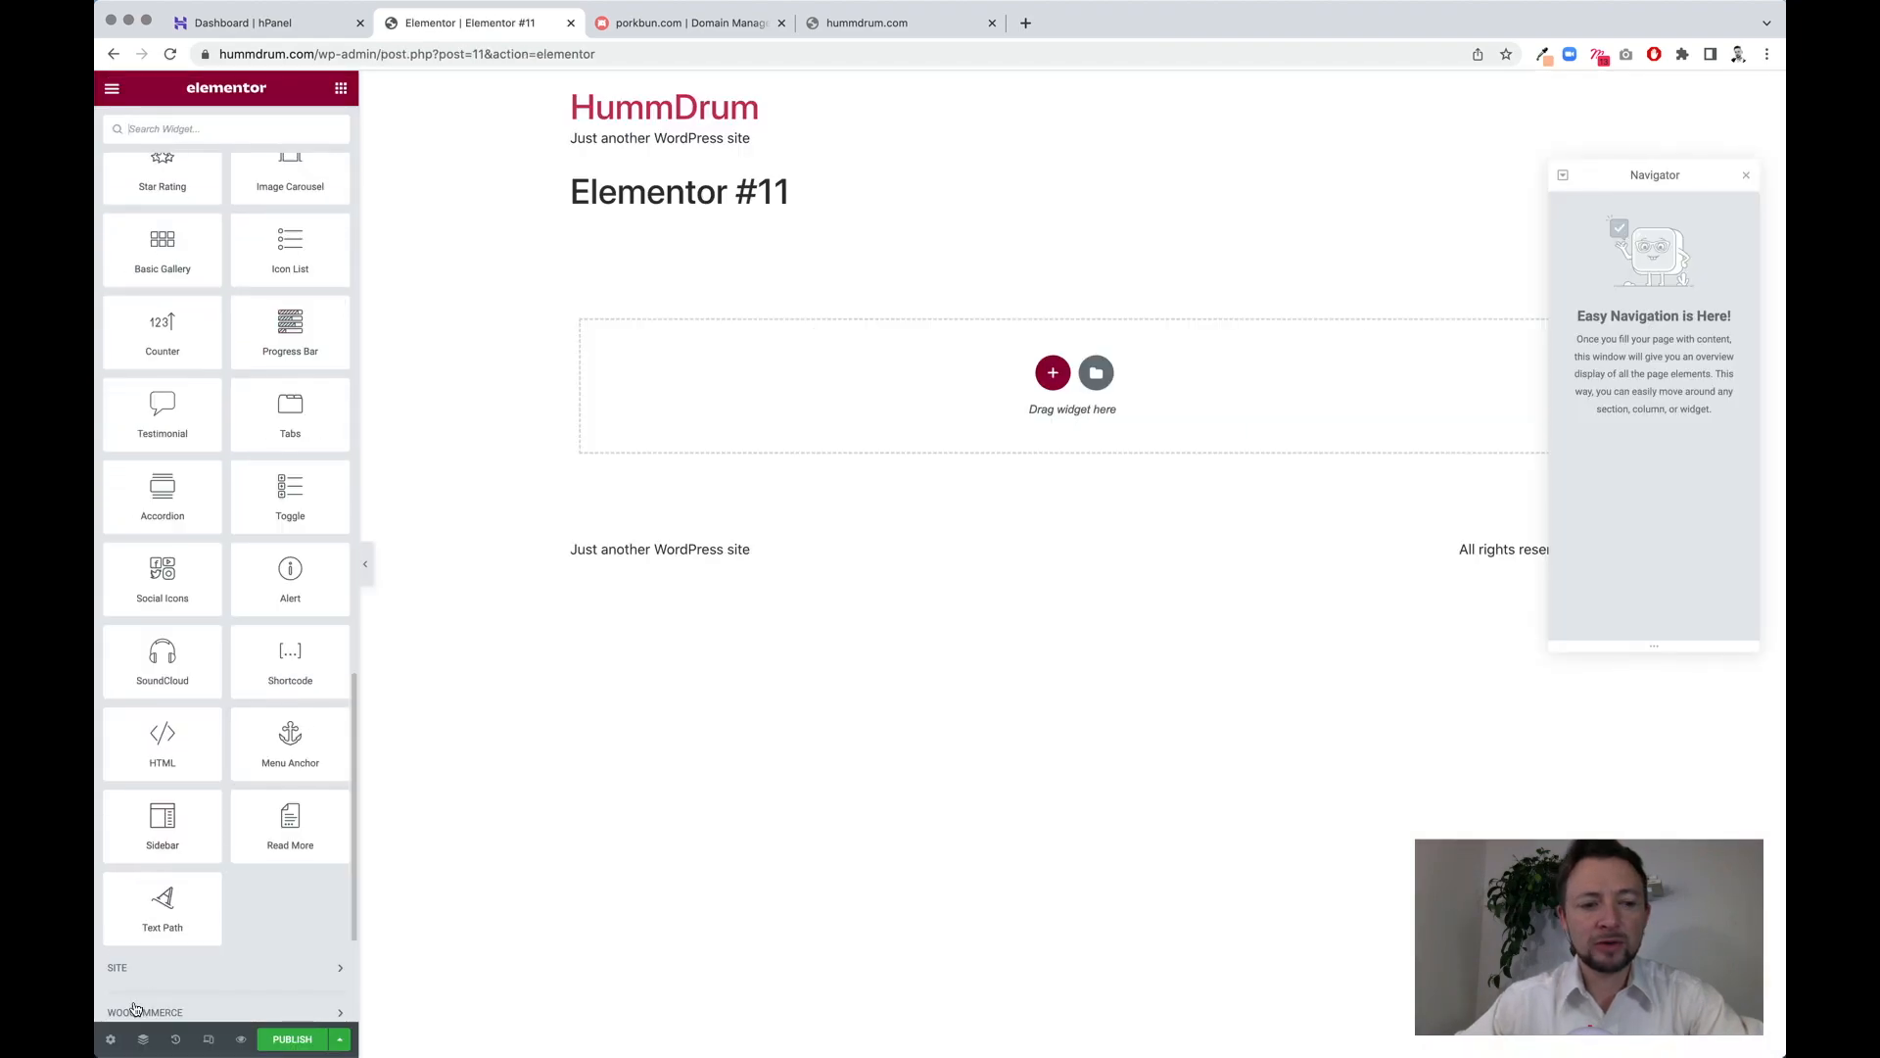
click(111, 1039)
click(306, 511)
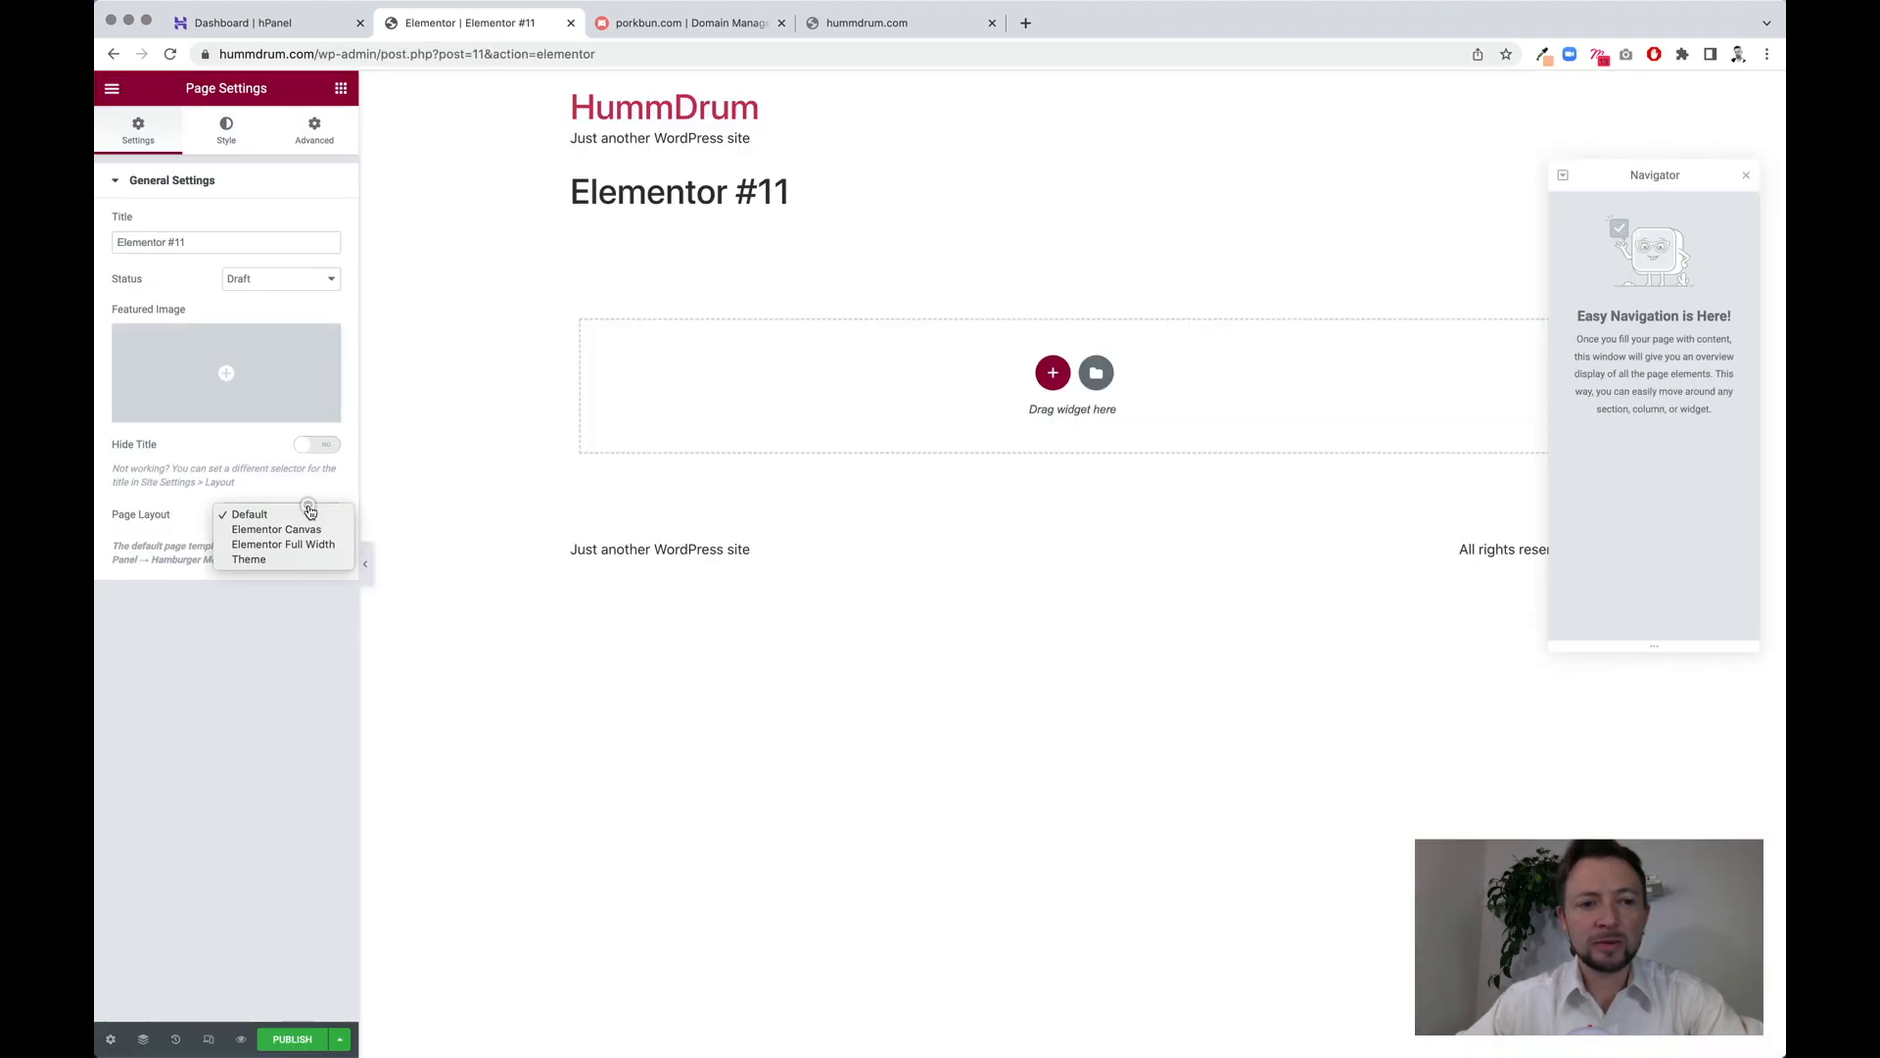
click(287, 532)
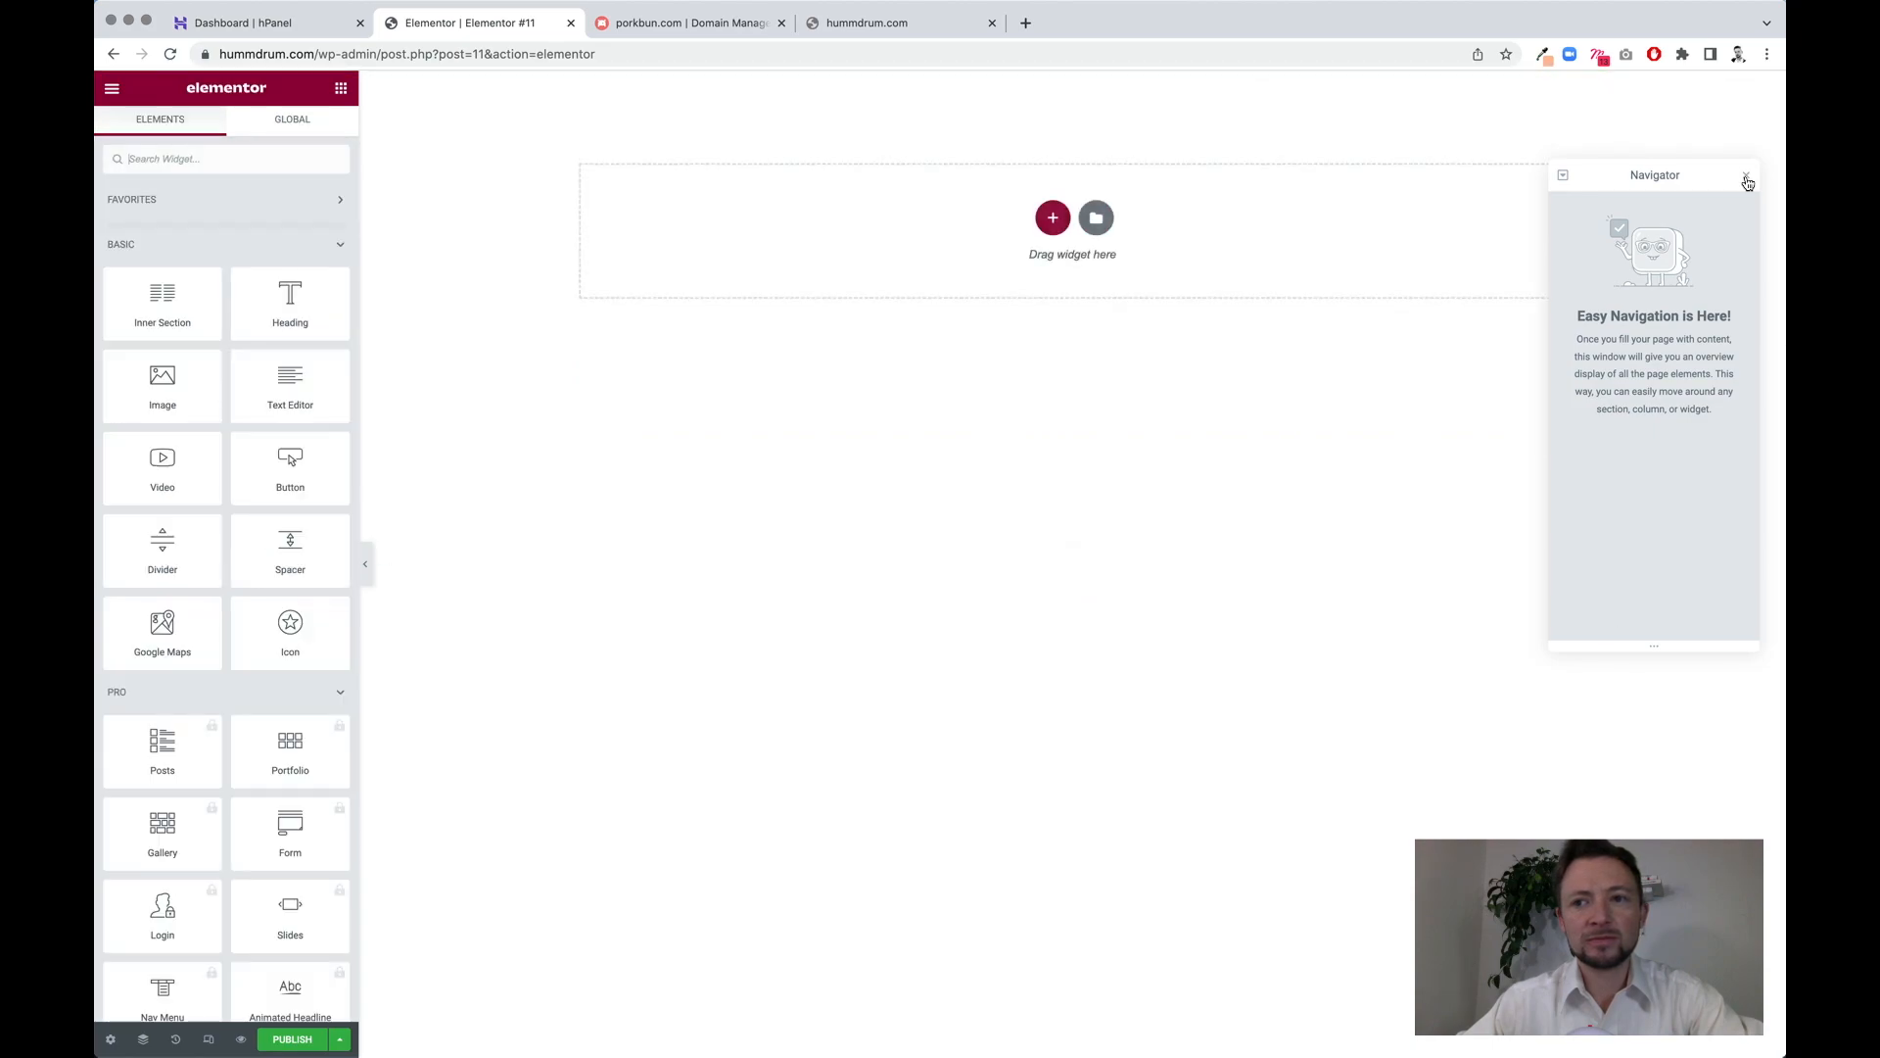
- Close the Navigator and briefly preview the blank page without the widget panel
click(1746, 180)
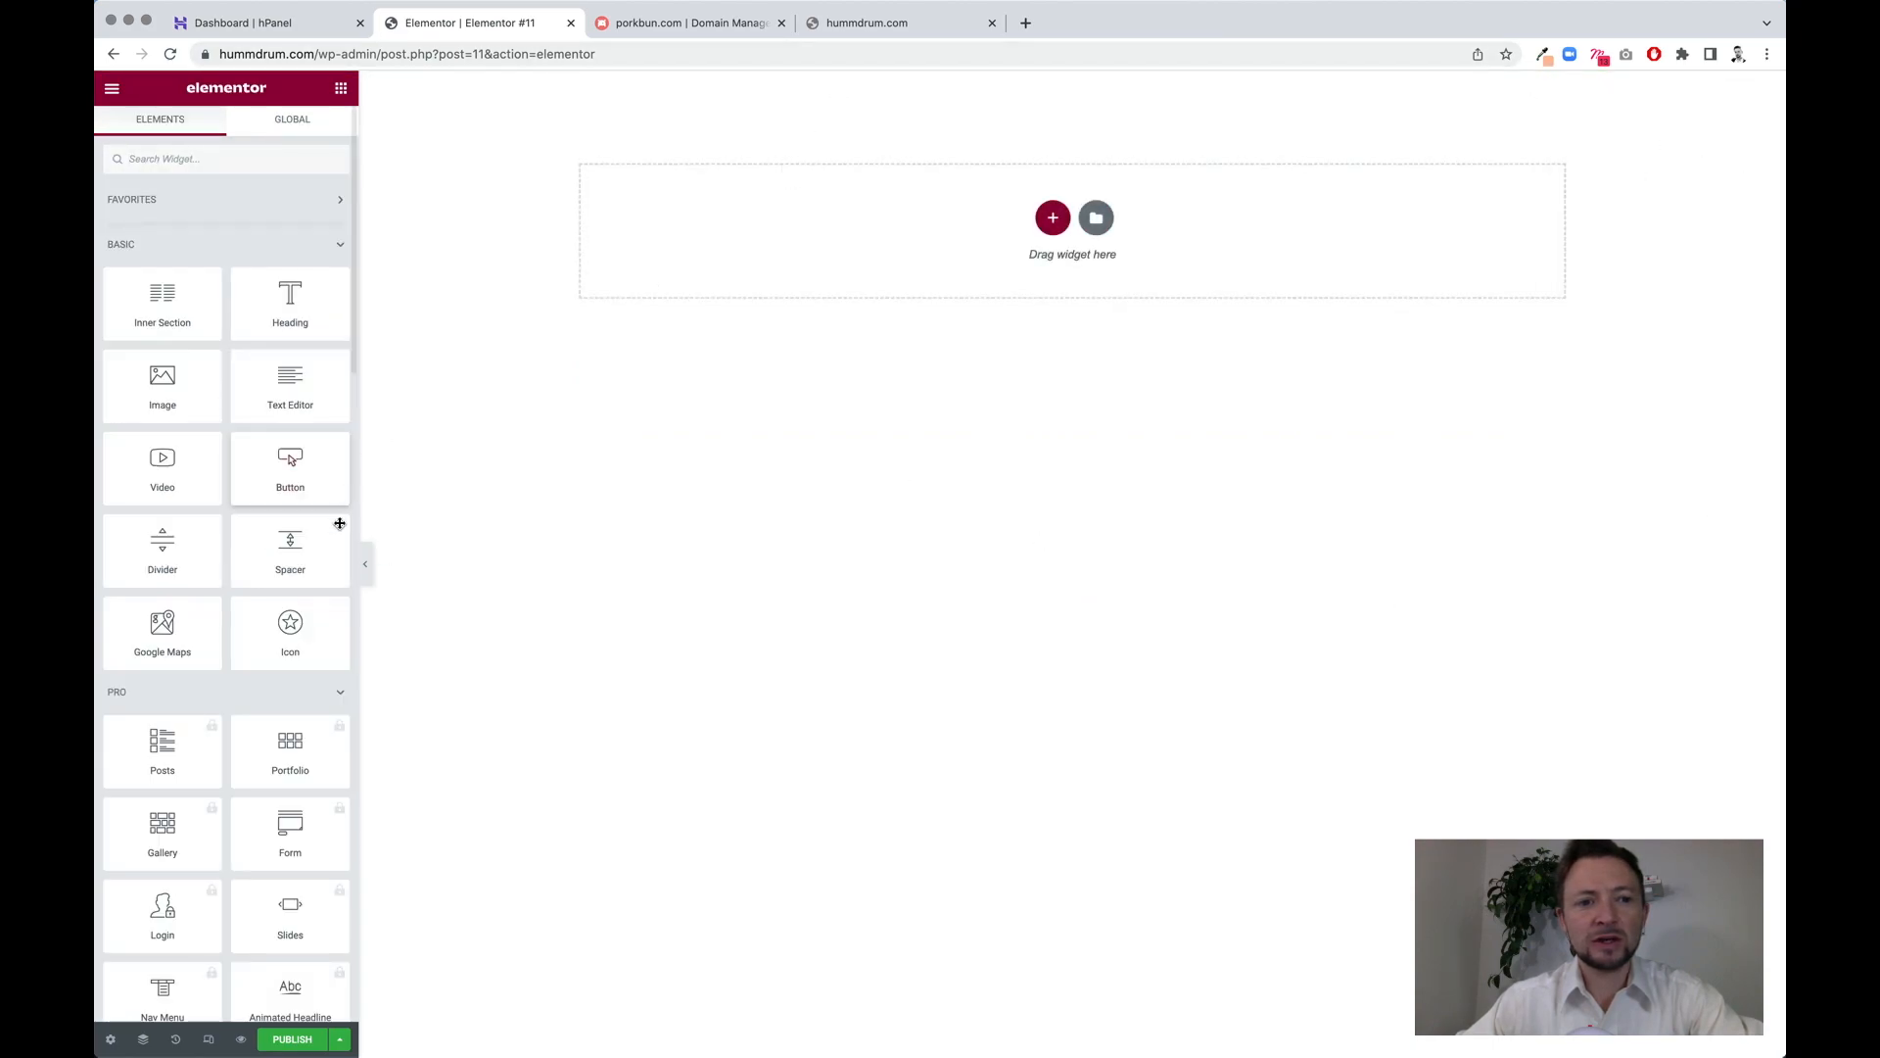
click(365, 563)
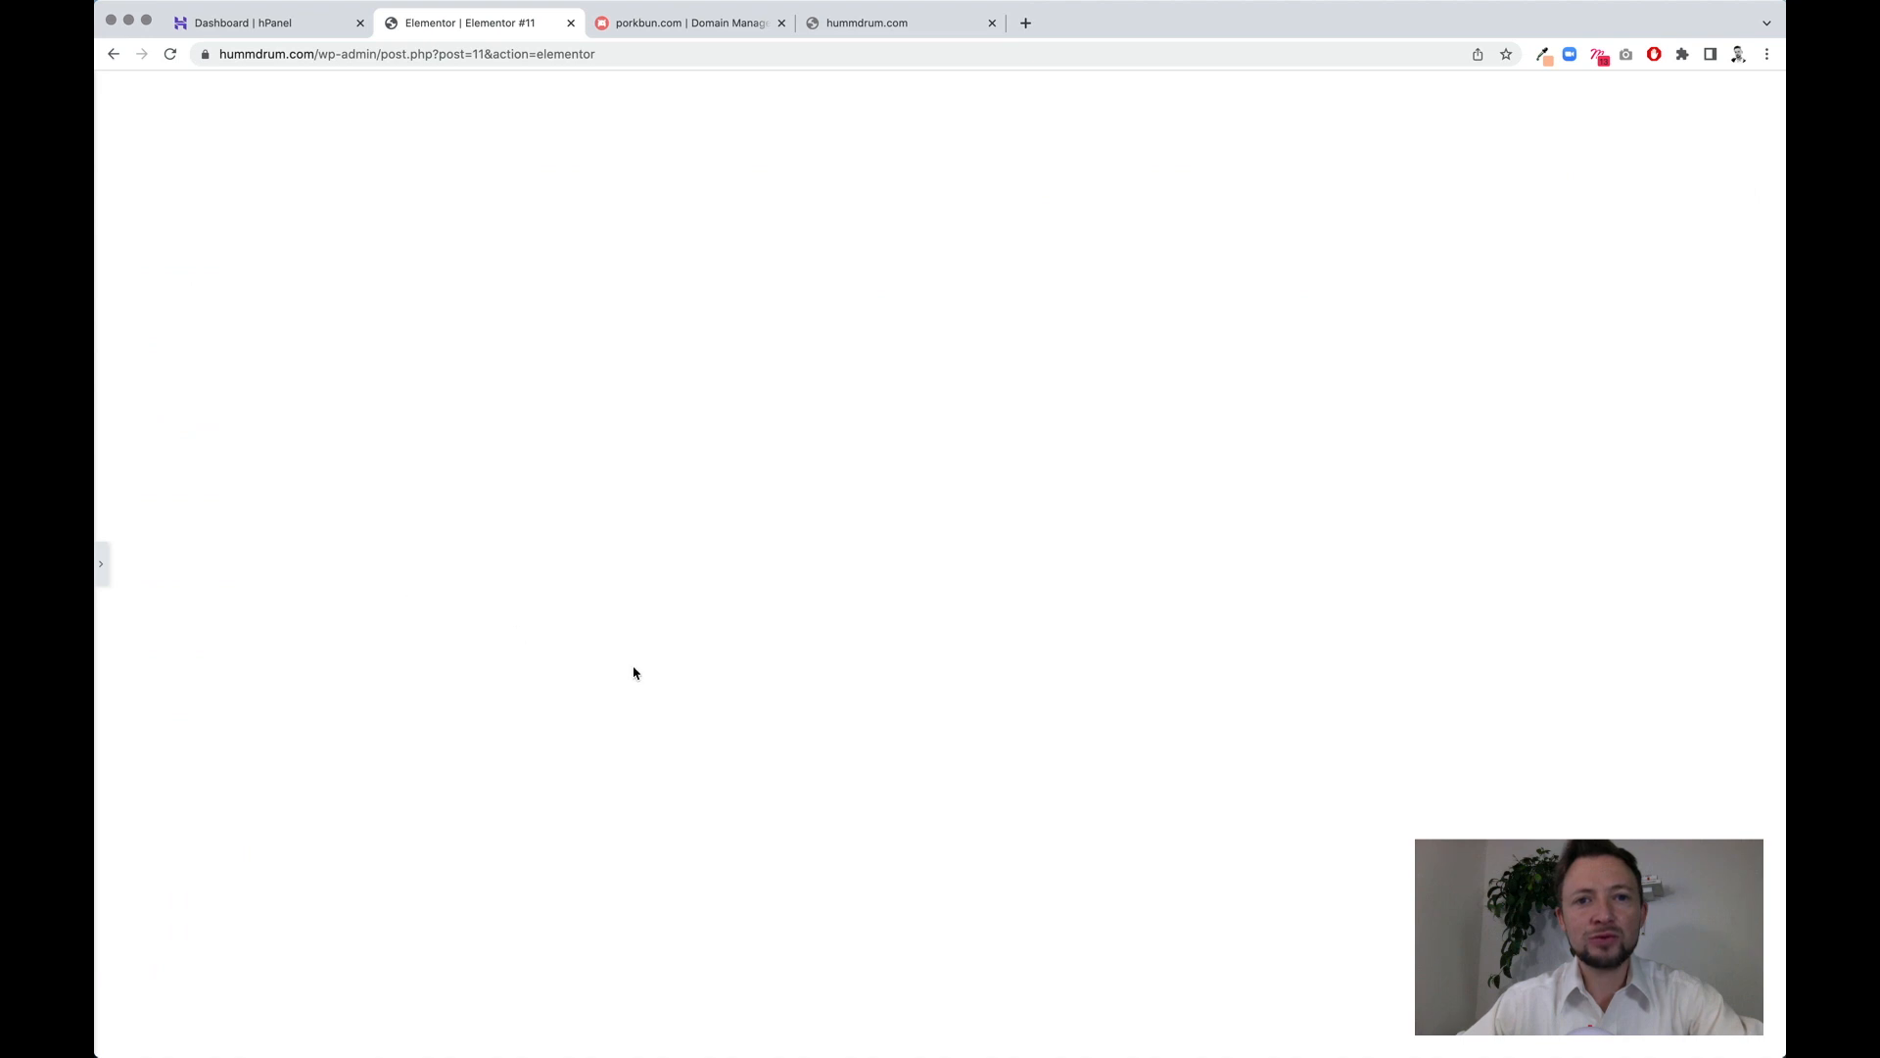
click(101, 563)
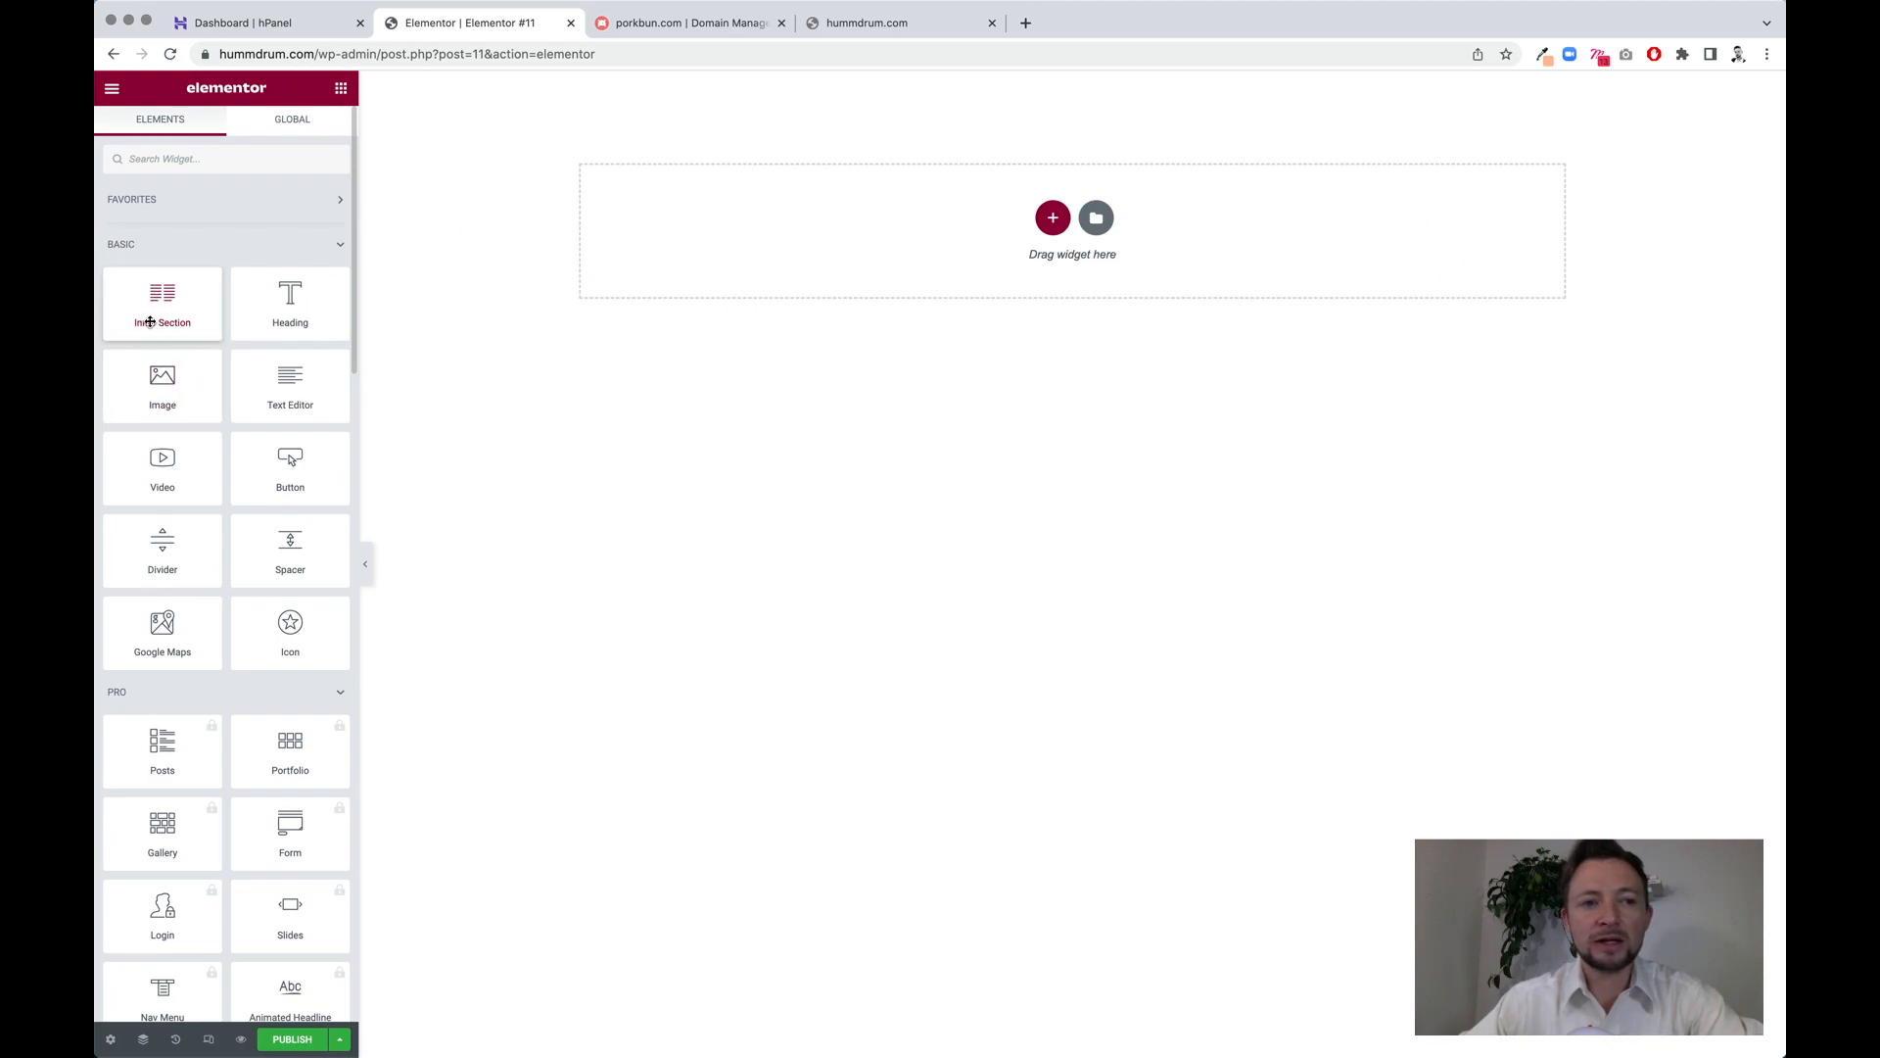
- Add a section with two equal columns to the page and set its height to Fit To Screen
click(1055, 221)
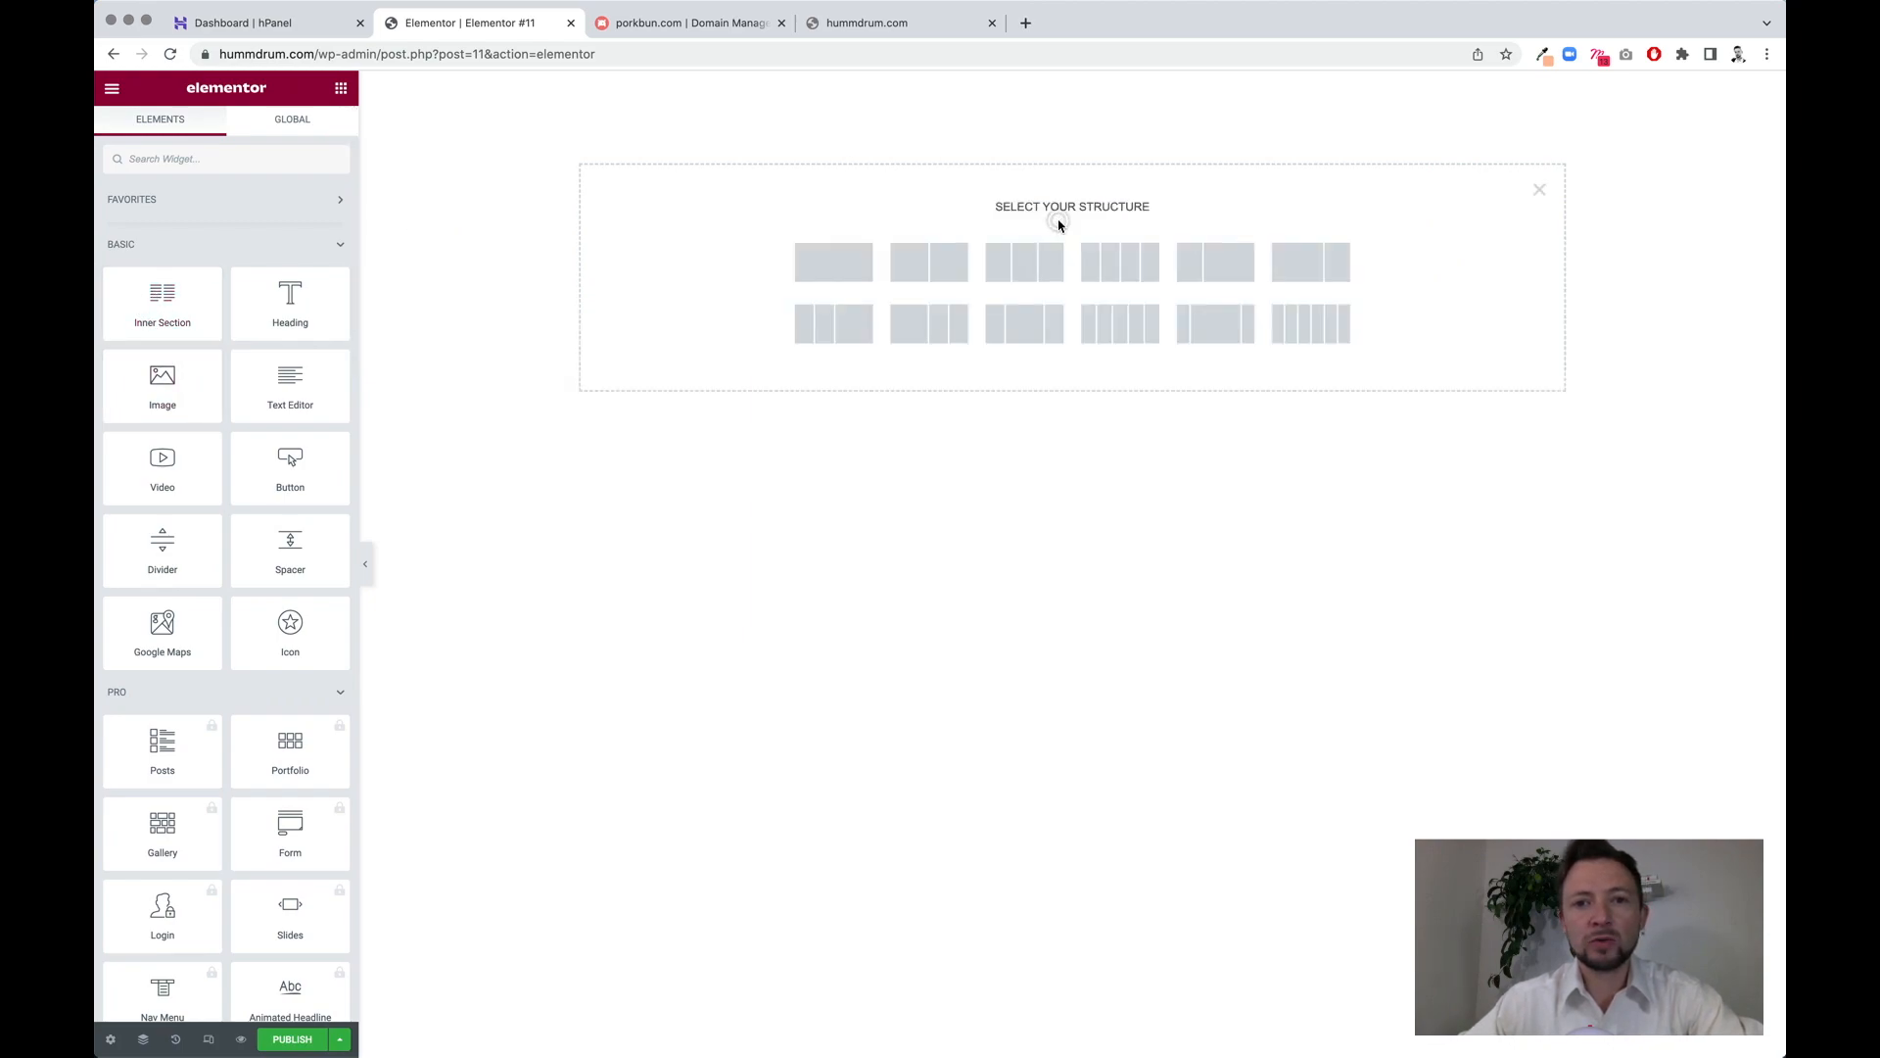
click(933, 271)
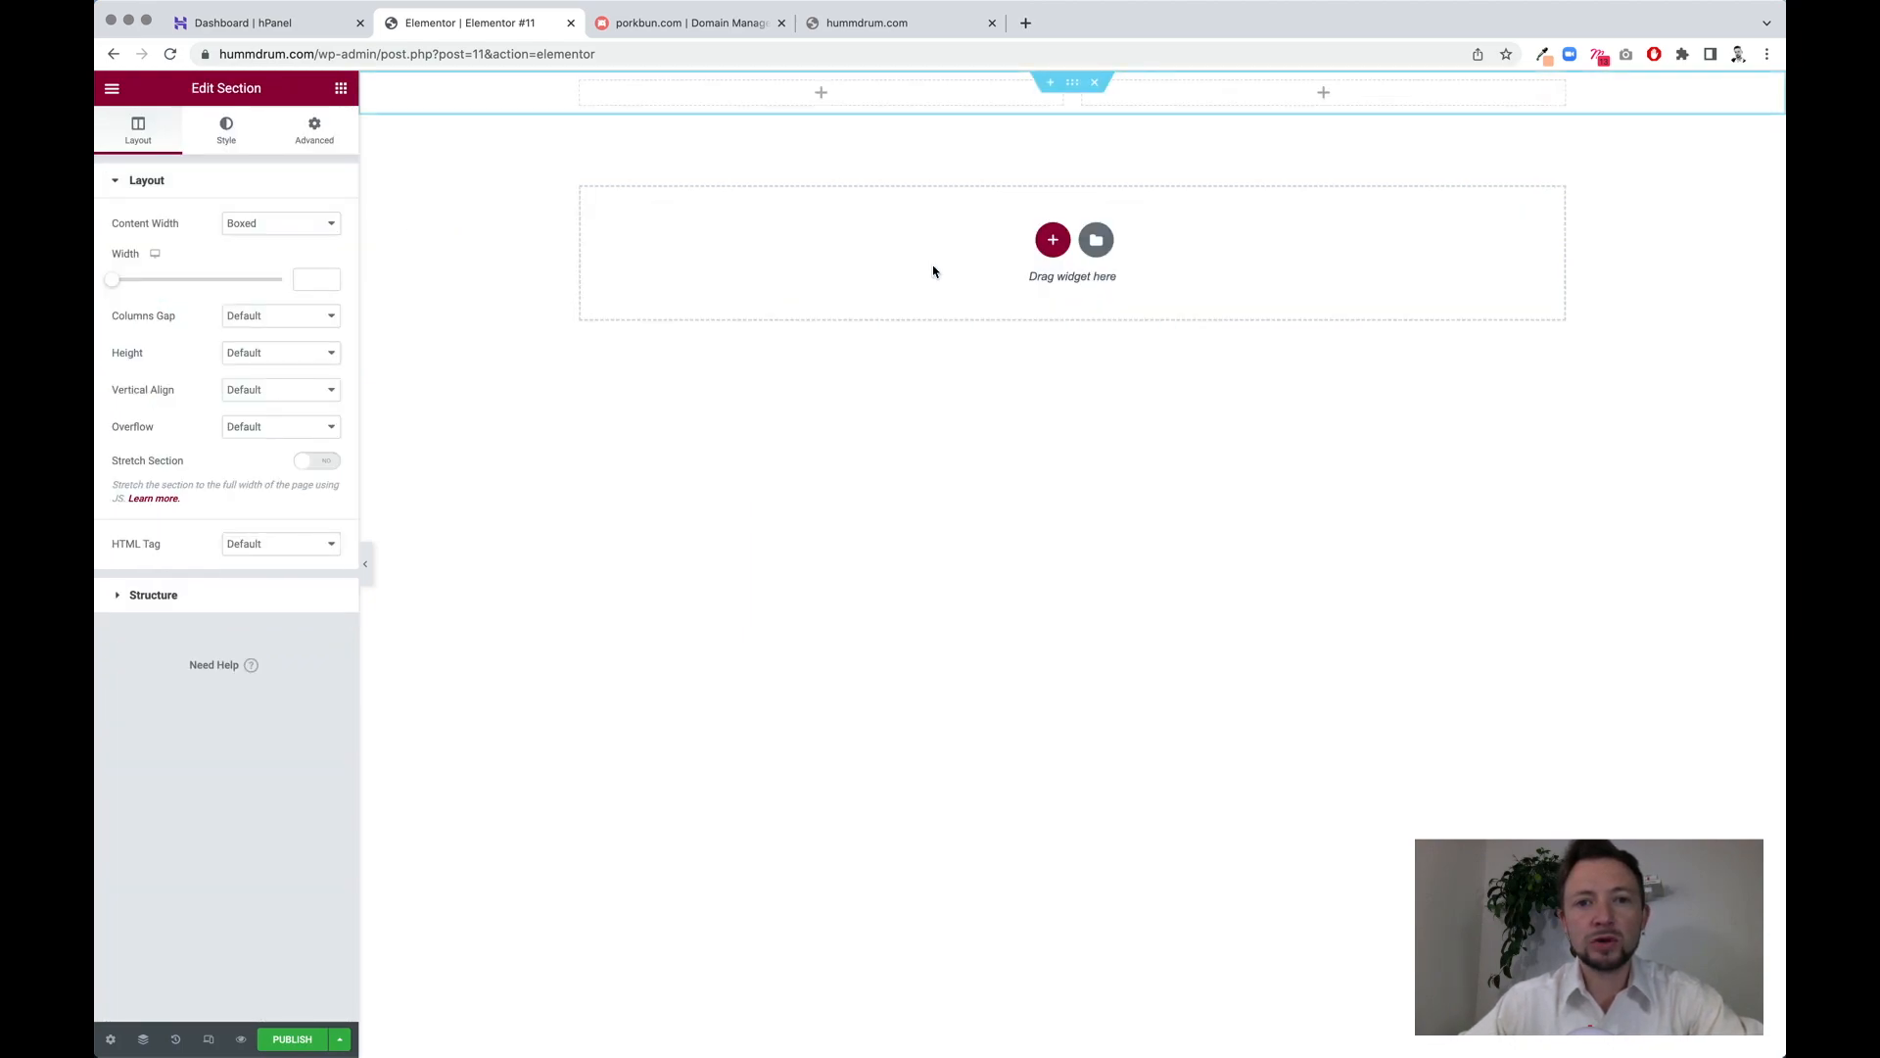
right_click(1075, 91)
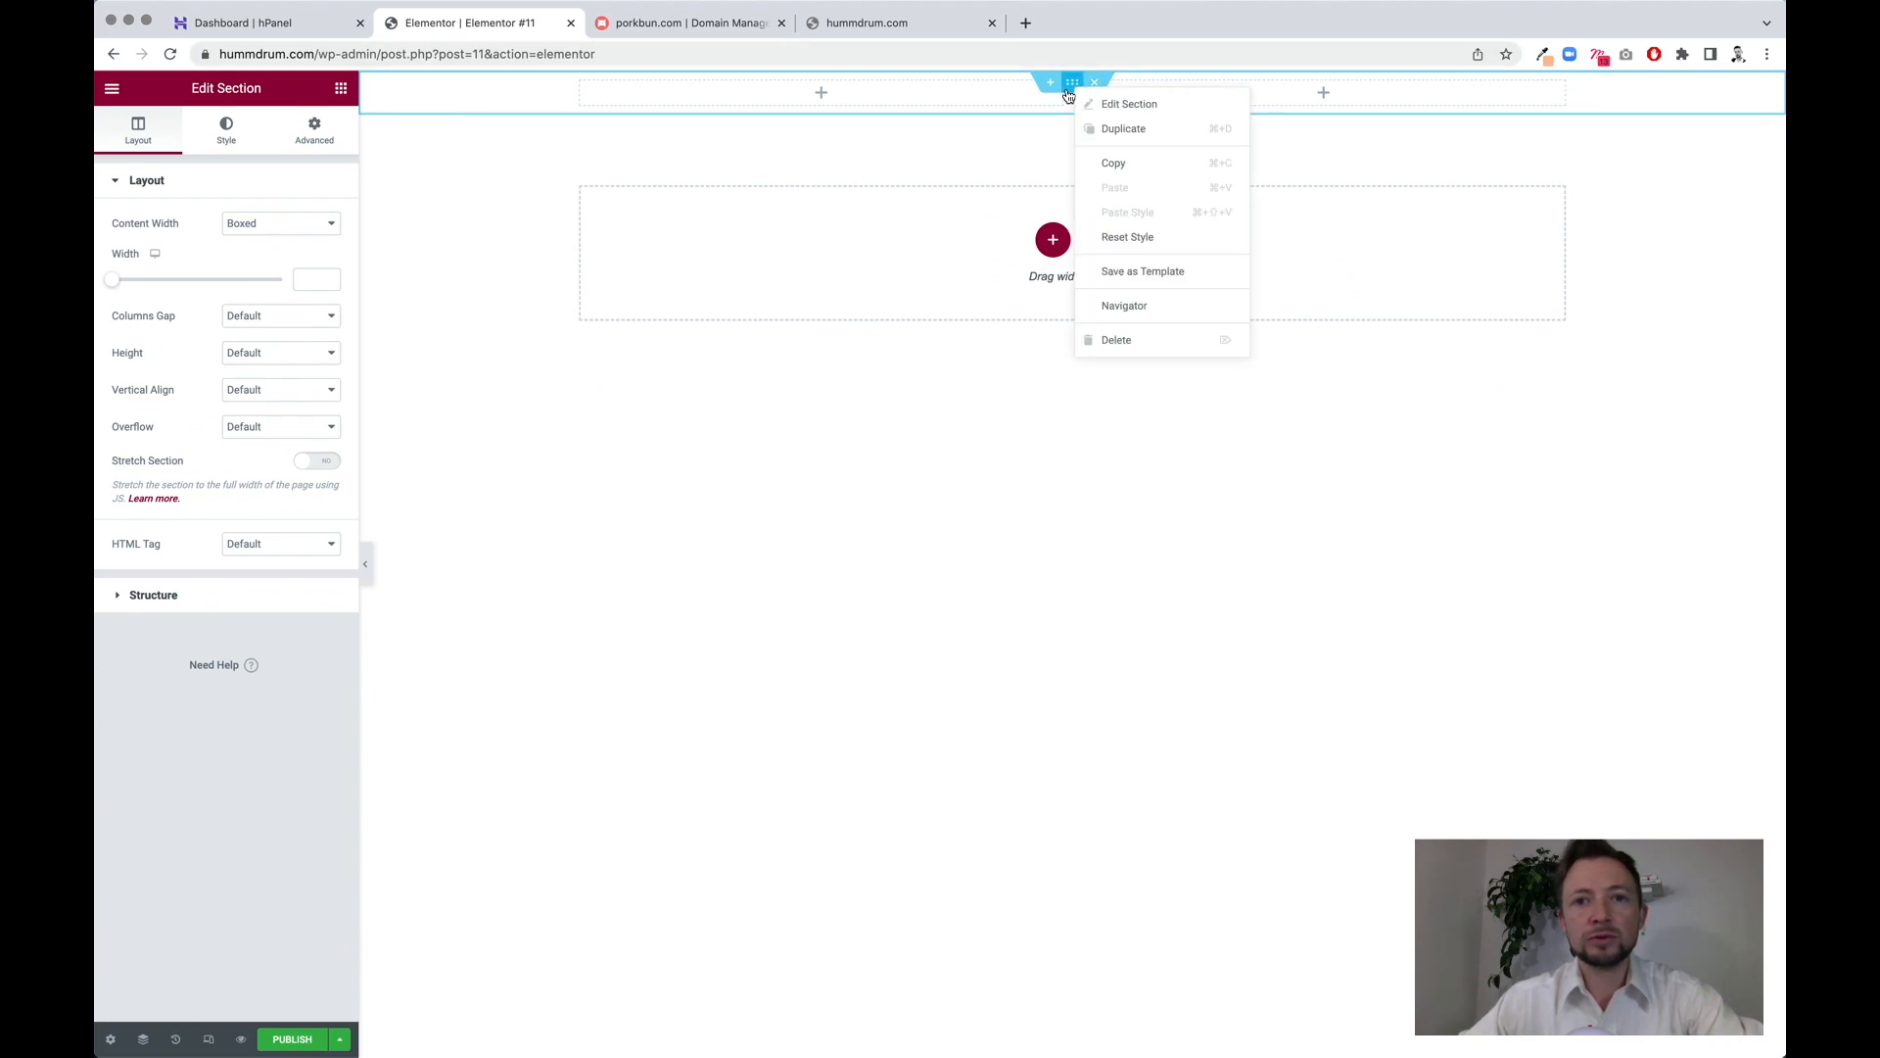
click(1115, 98)
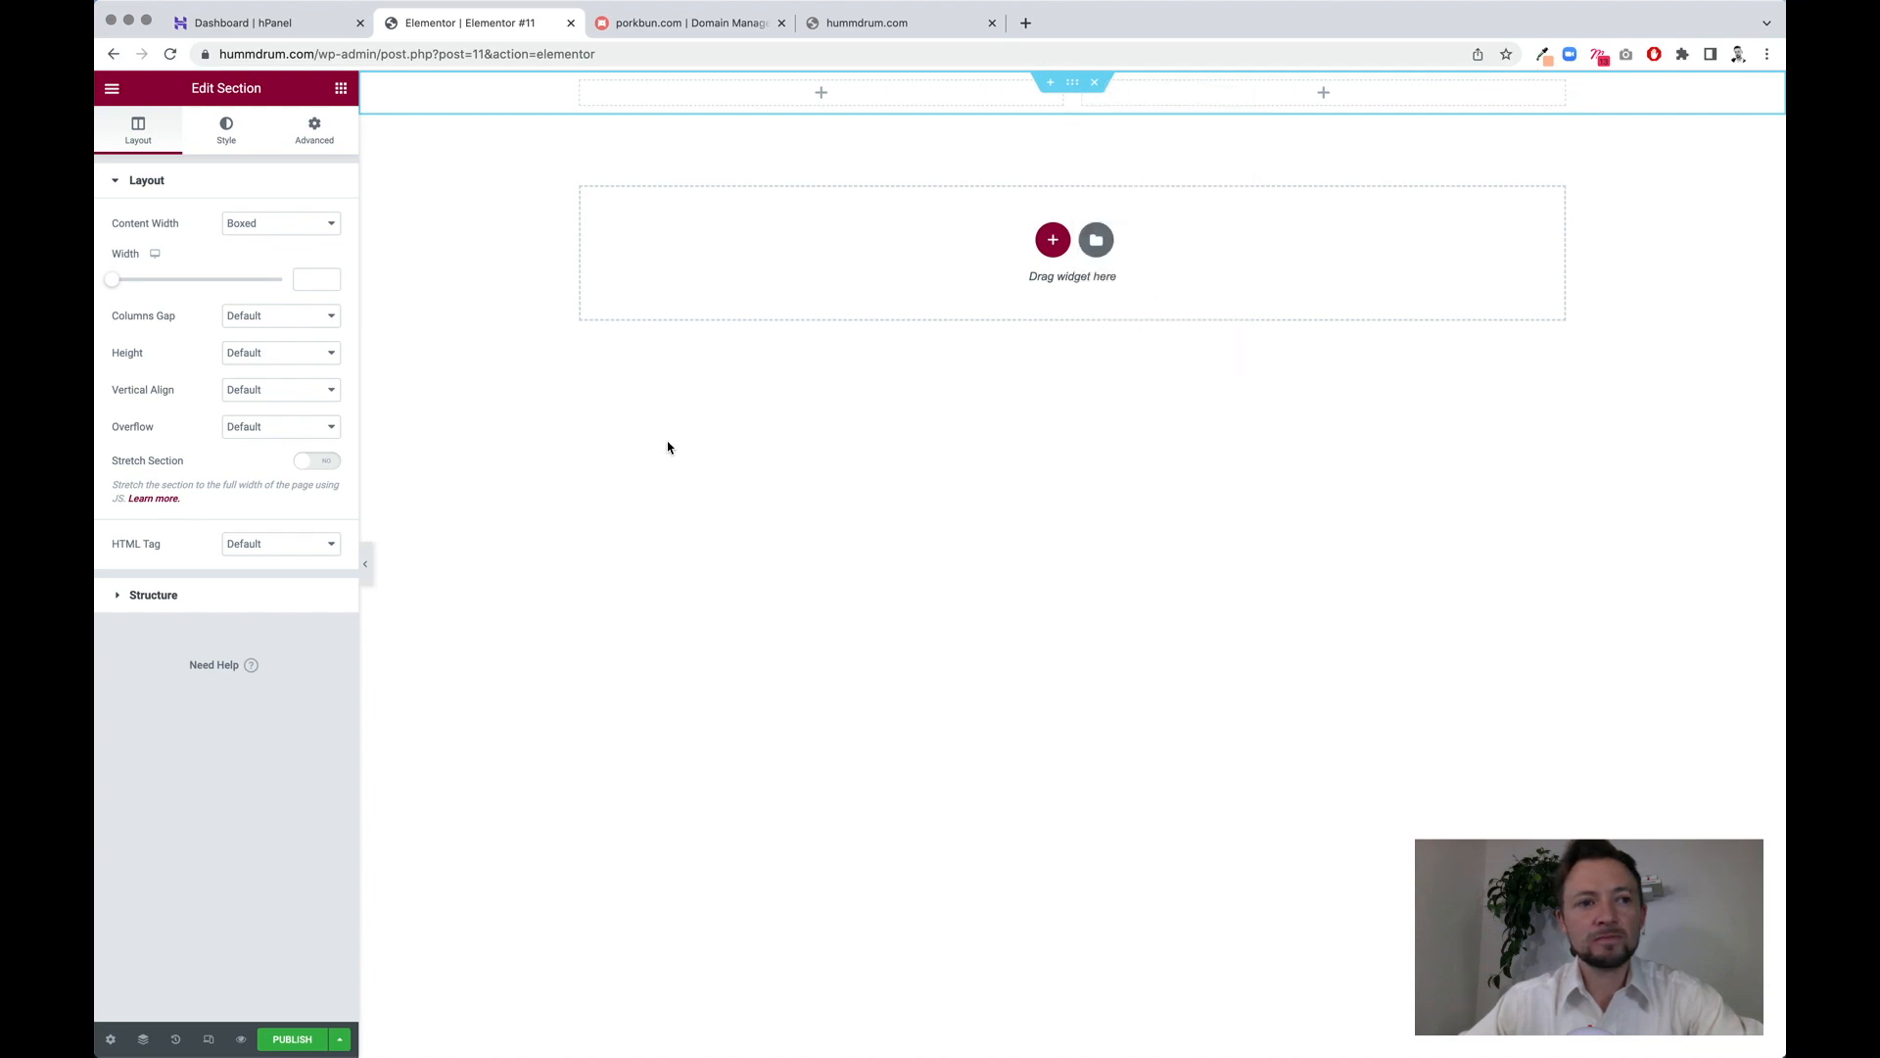
click(282, 353)
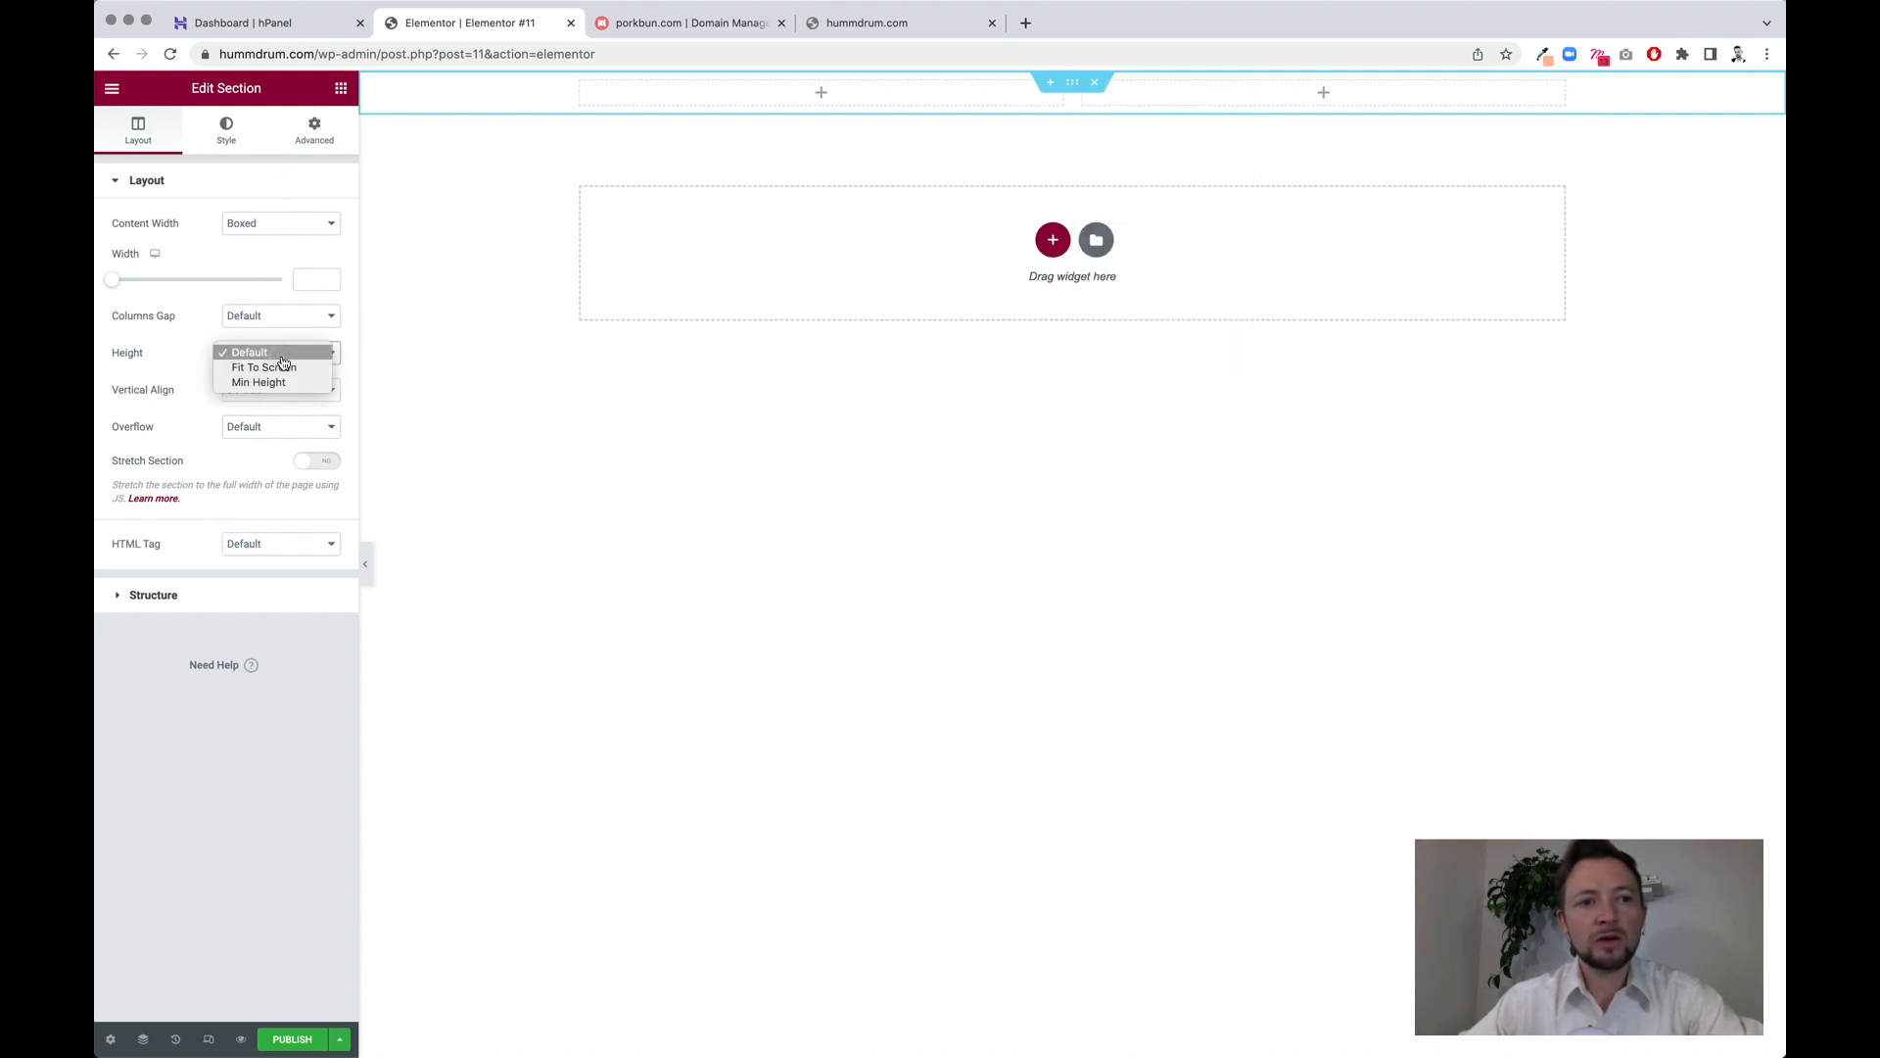
click(293, 369)
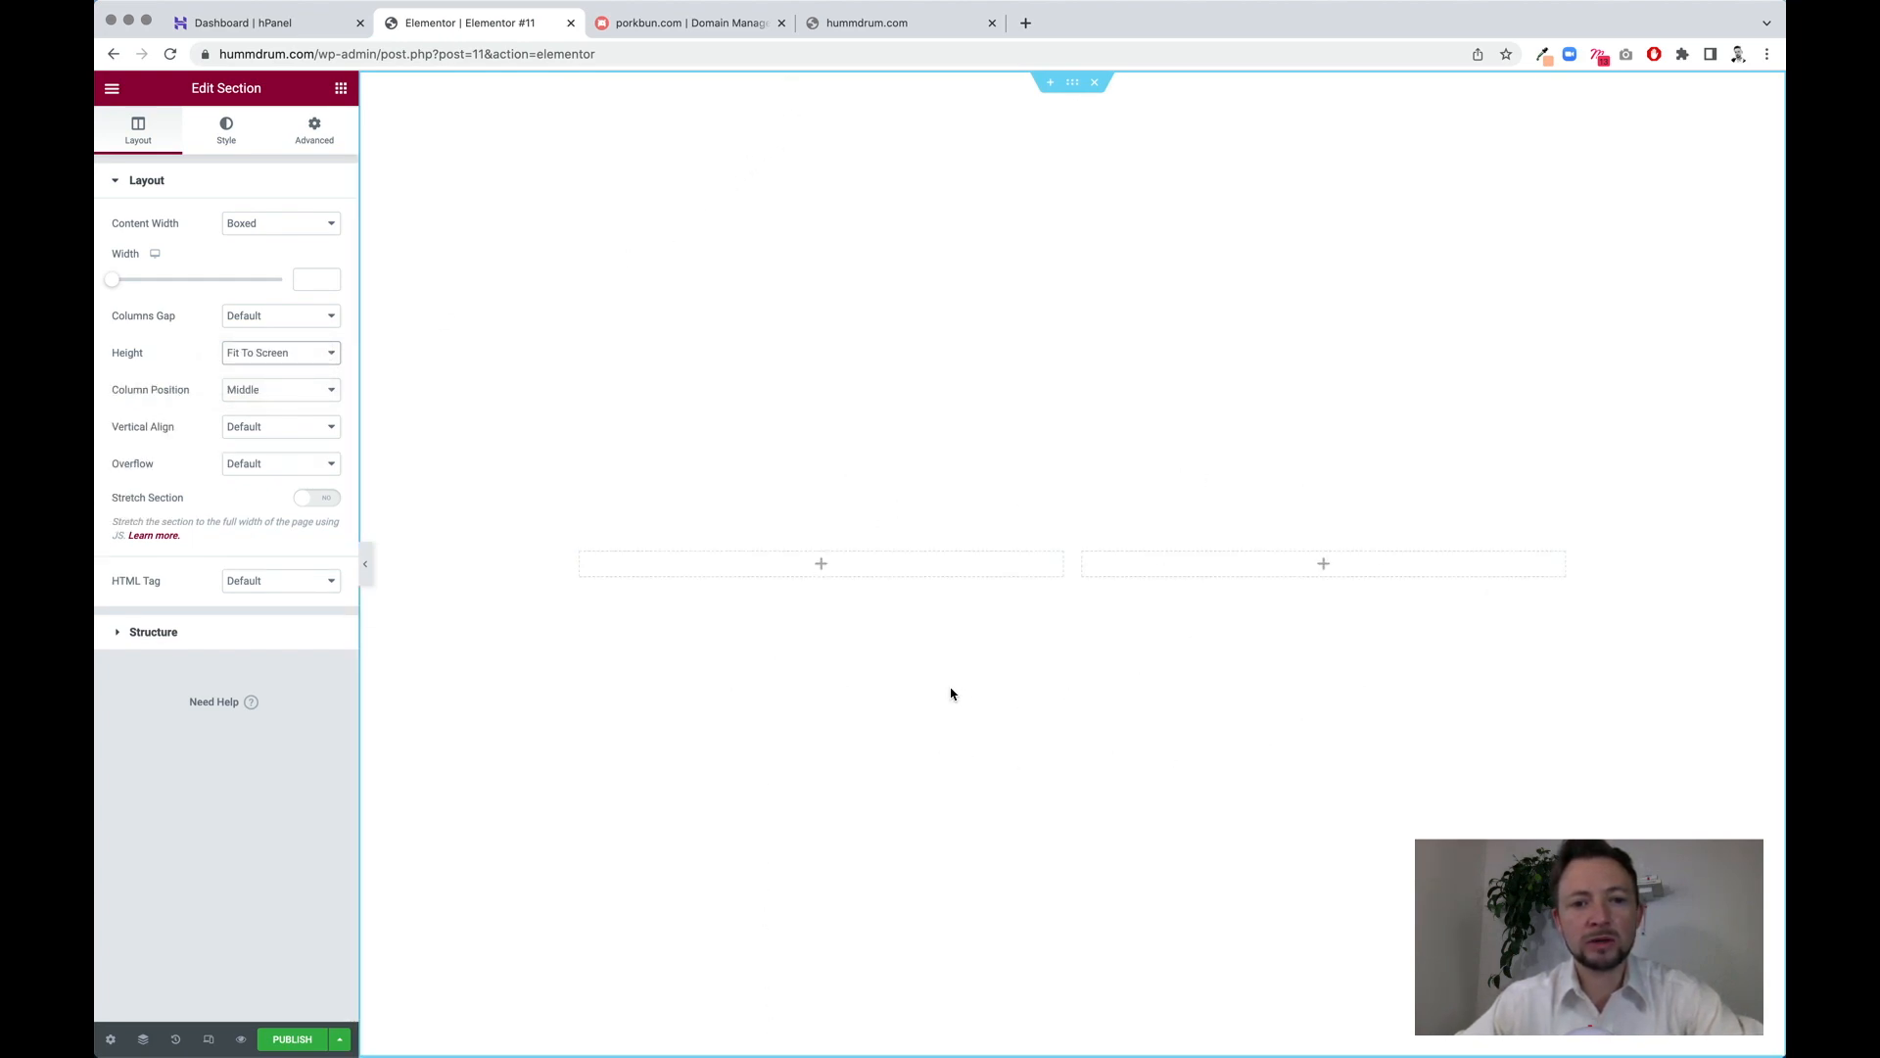
- Place an Image widget in the section's left column and a Heading widget in its right column
click(339, 90)
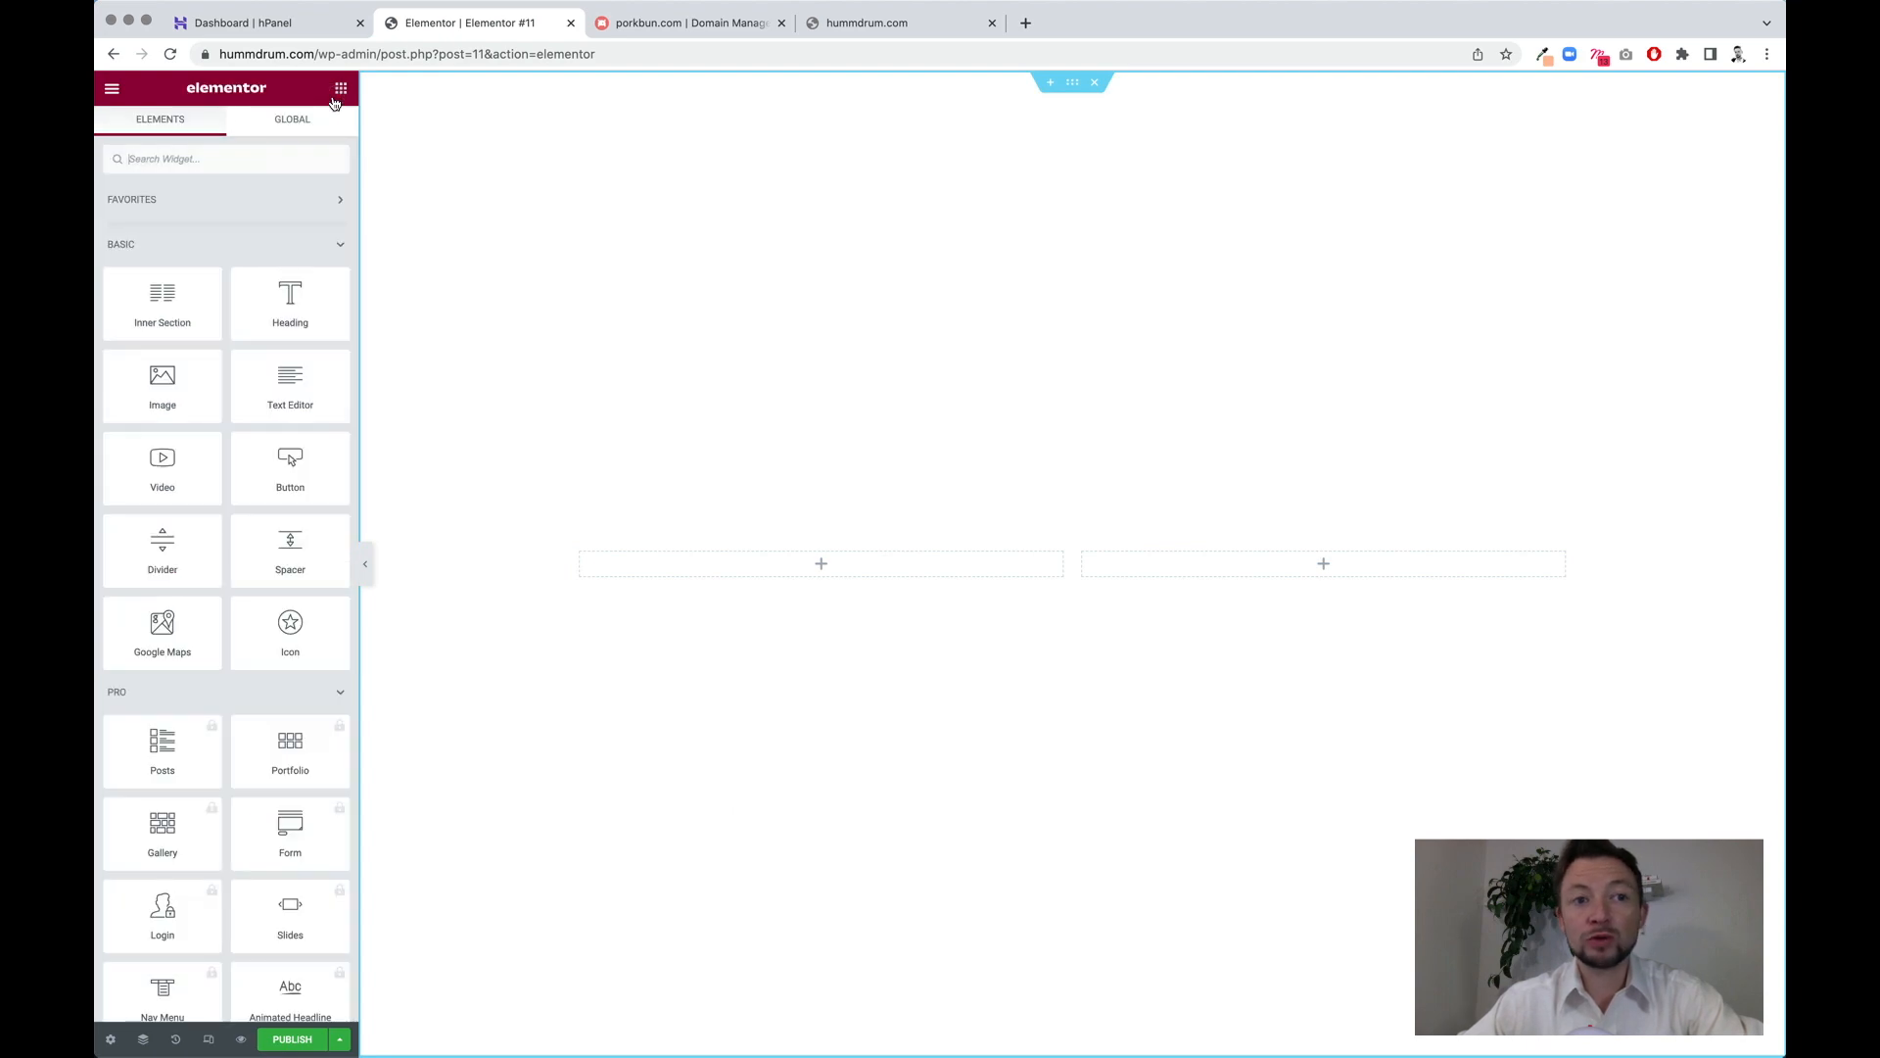
drag(152, 393, 793, 571)
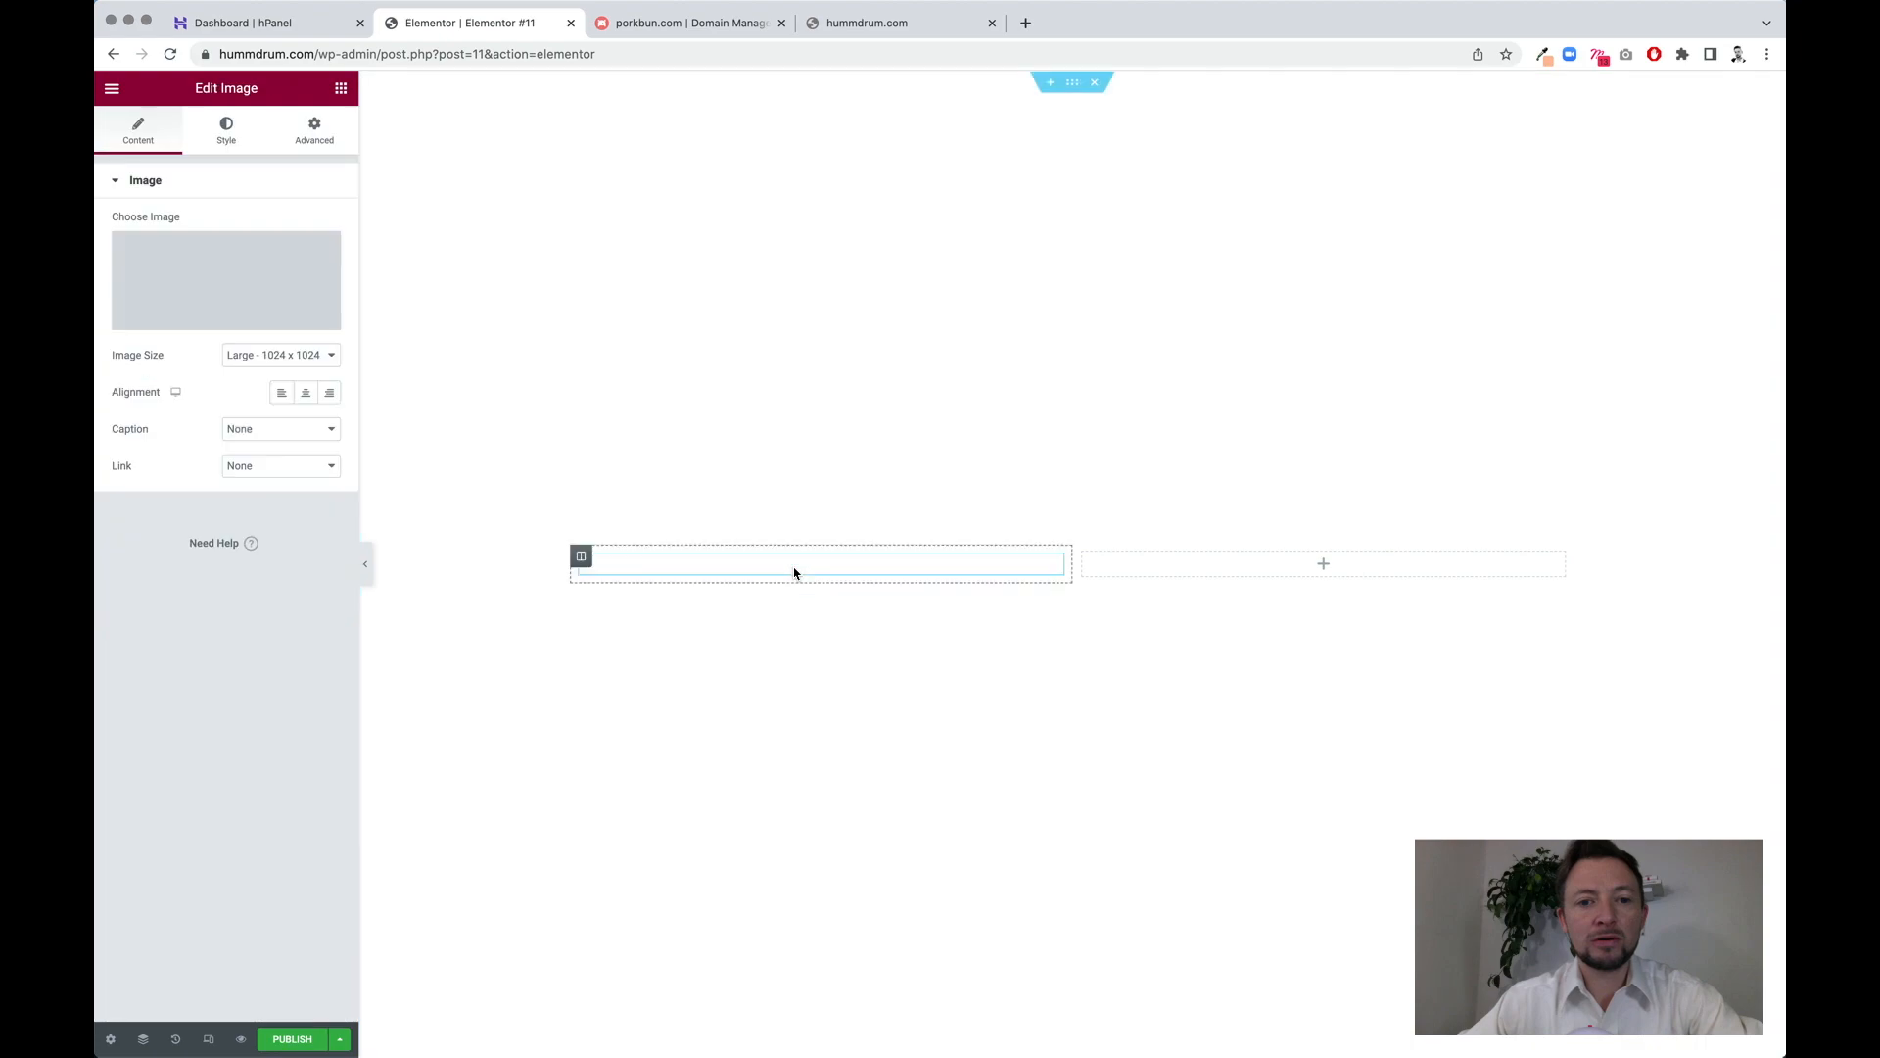
click(341, 89)
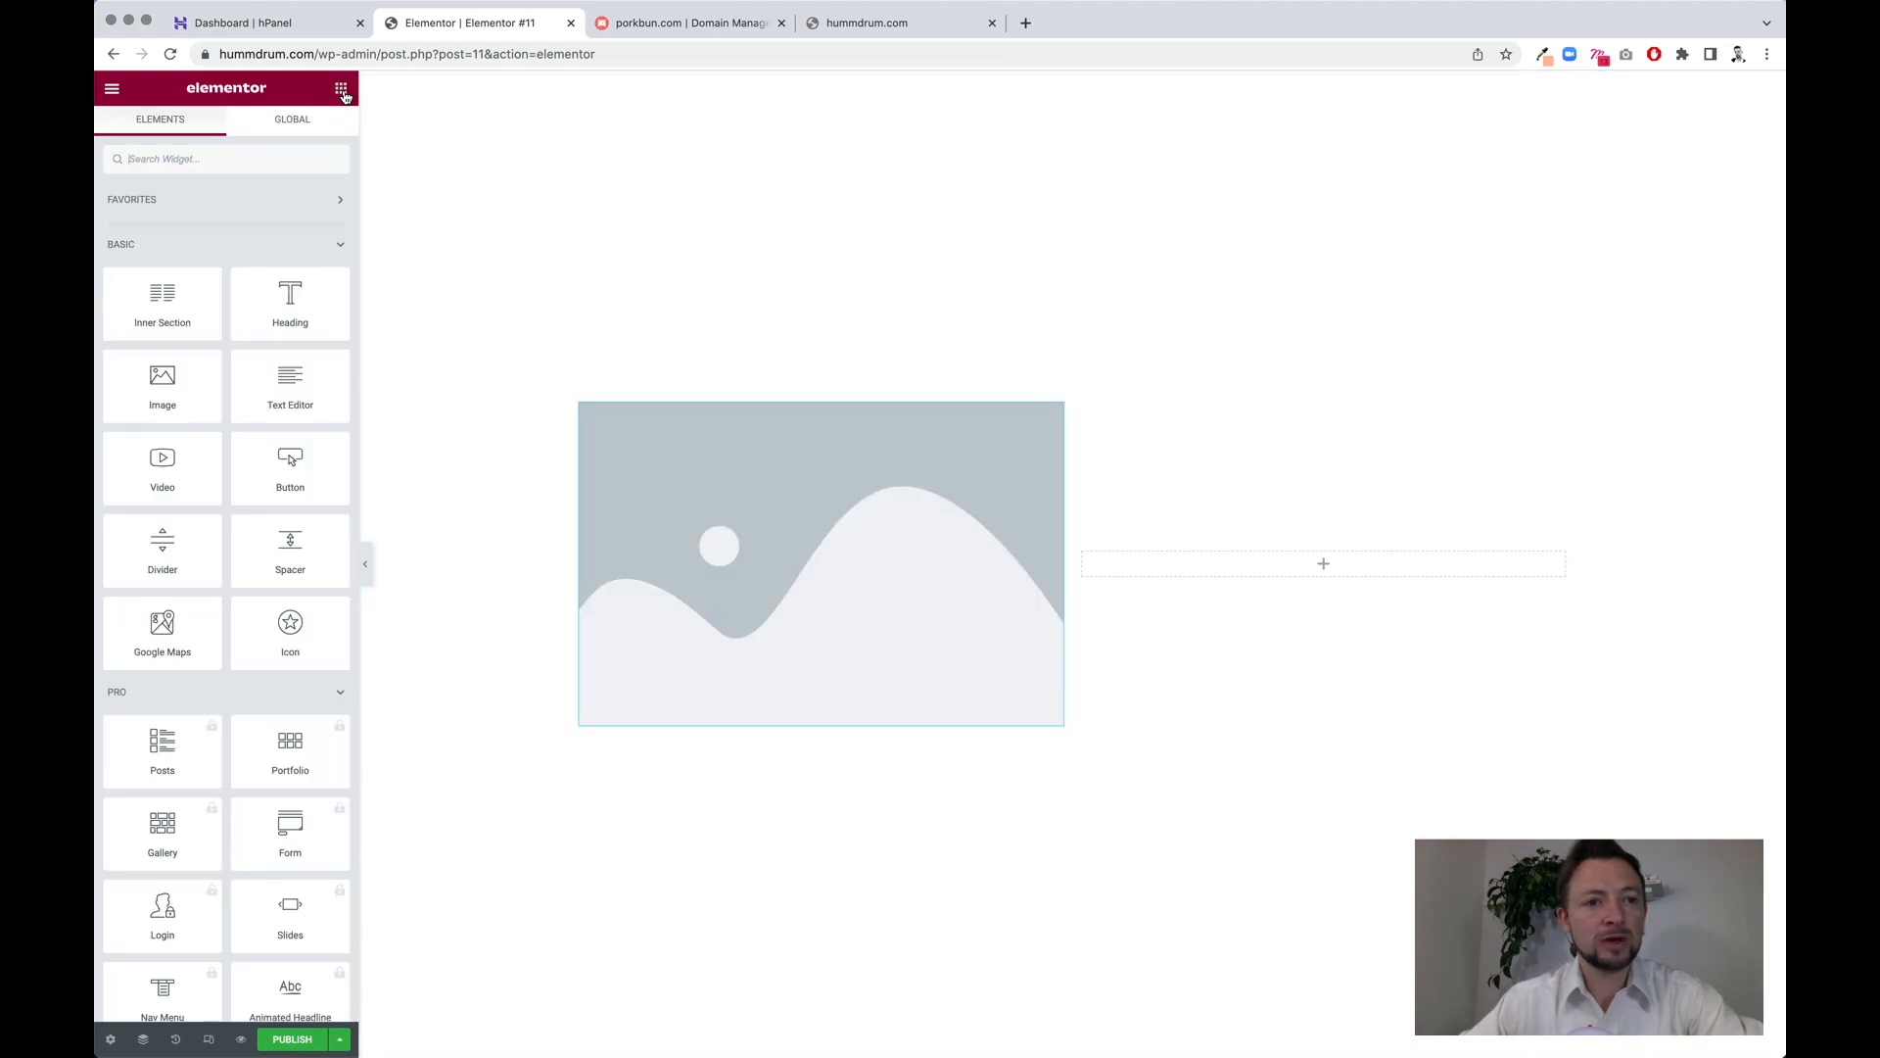
drag(292, 299, 1301, 564)
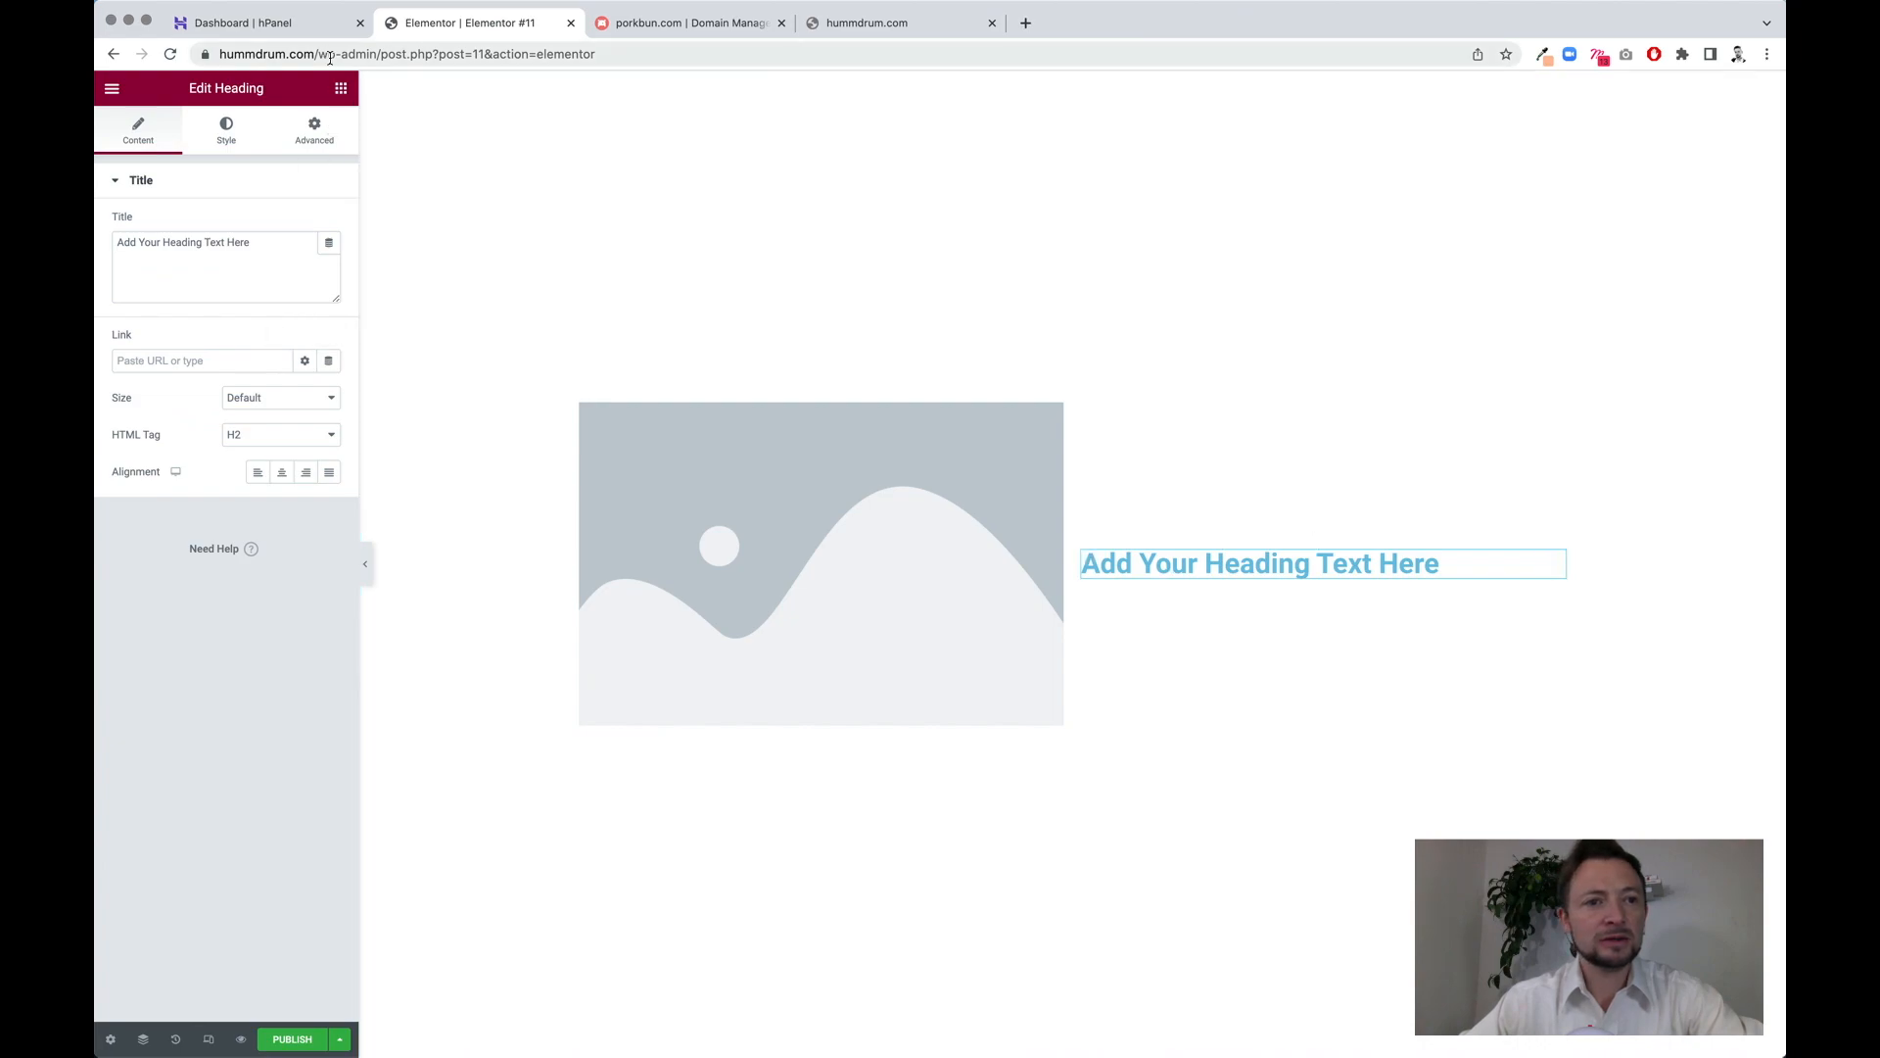
- Add a Text Editor widget and a Button widget under the heading, and preview the page without the editing panel
click(340, 90)
drag(290, 382, 1289, 573)
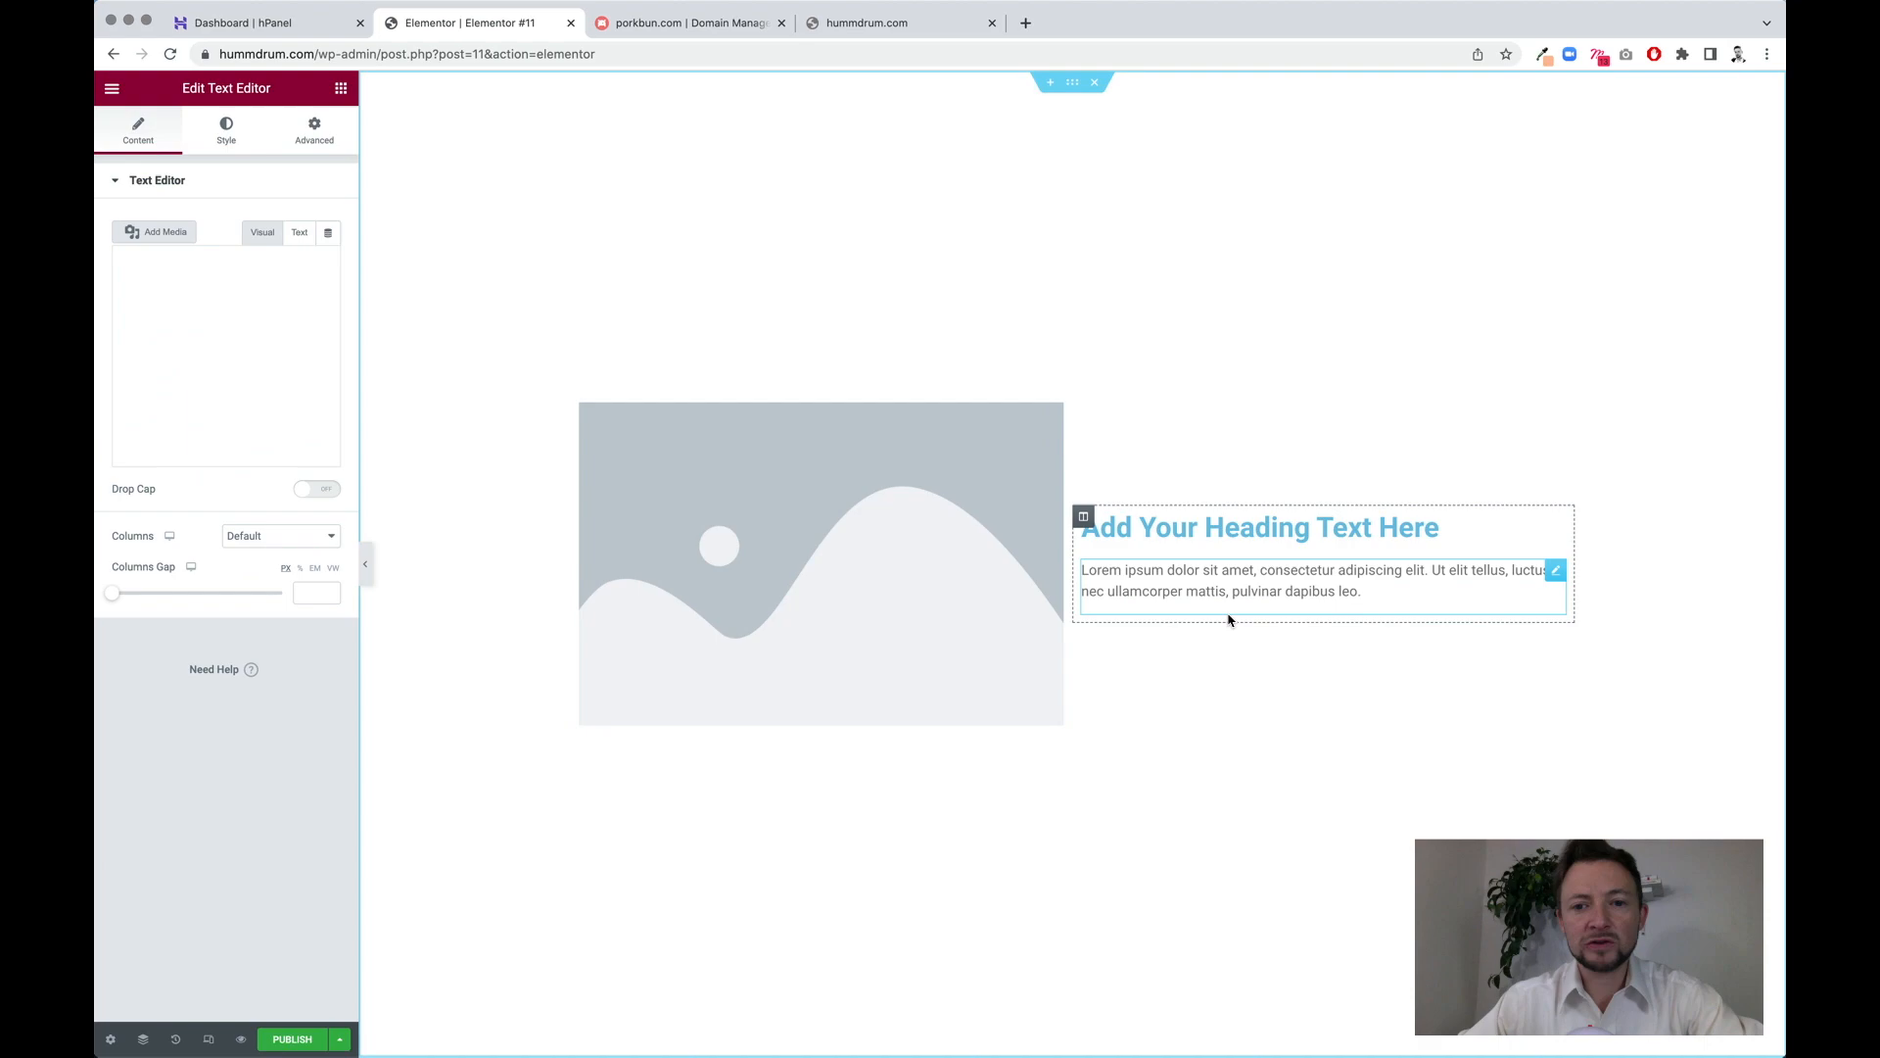
click(341, 88)
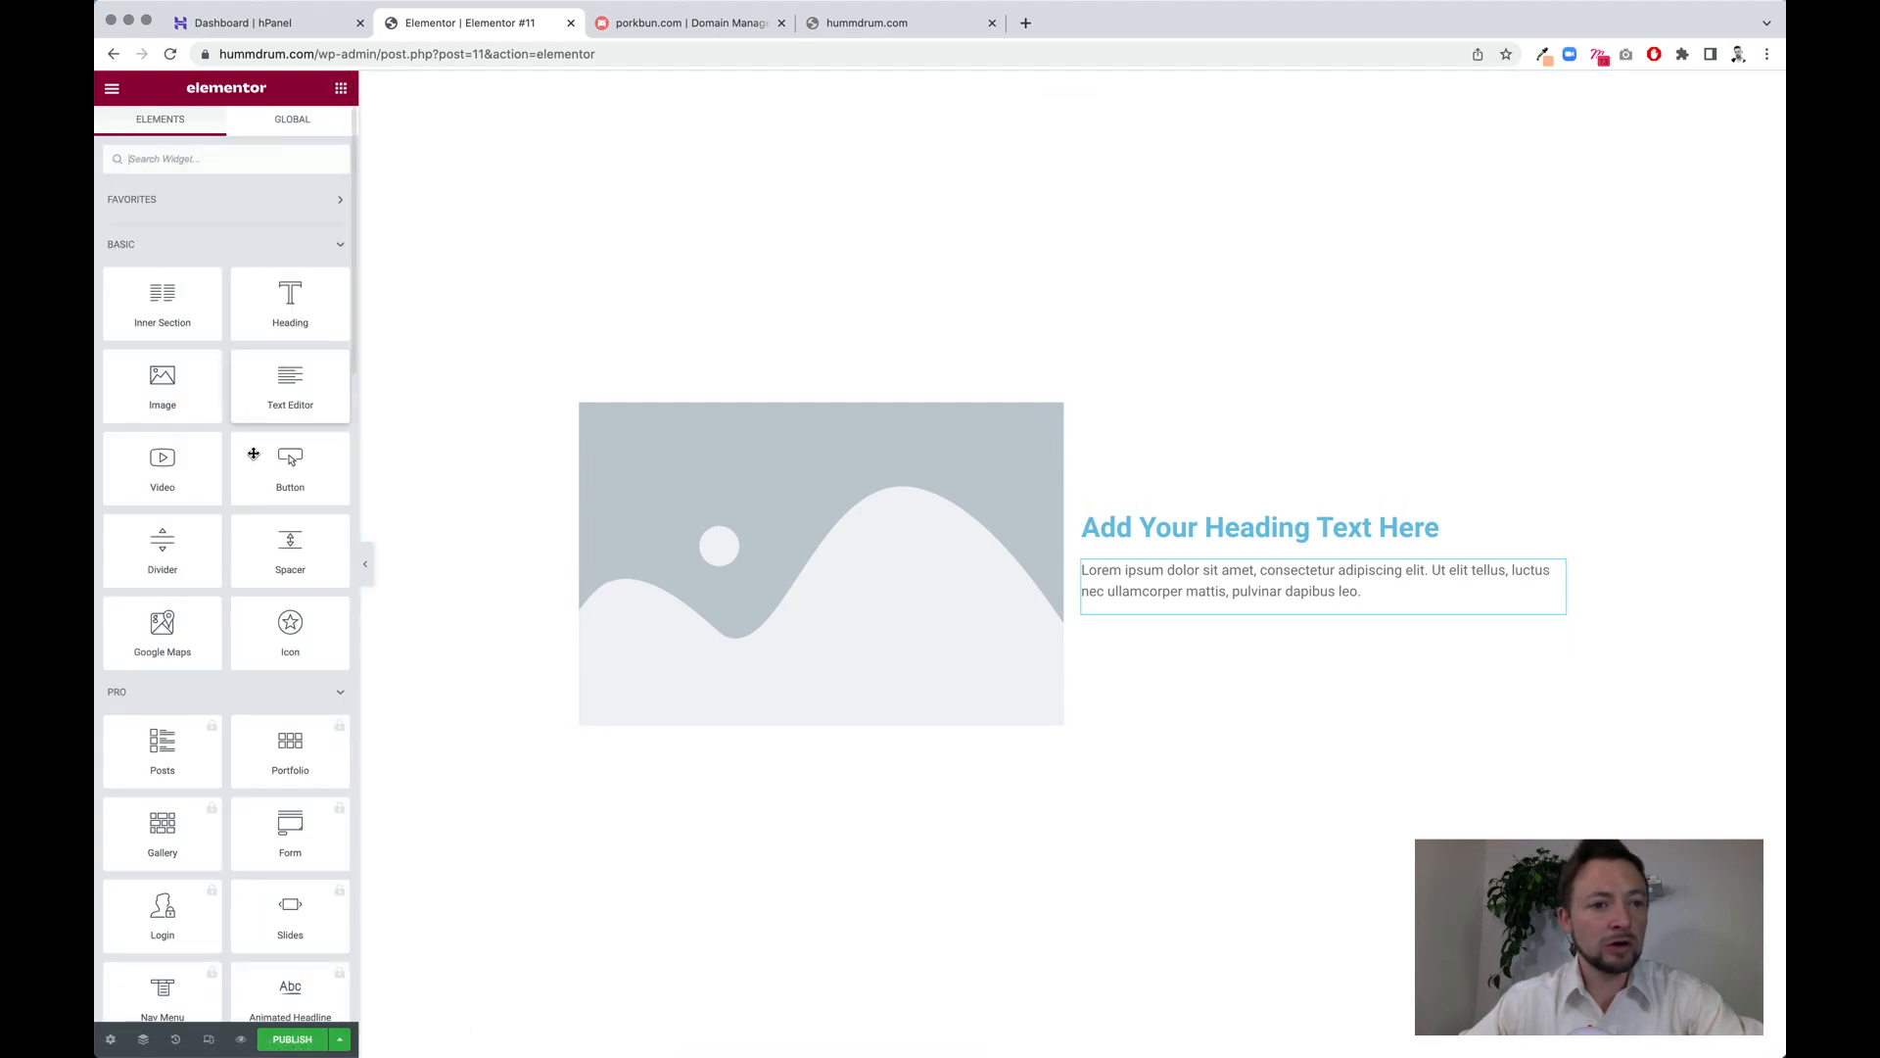
drag(292, 461, 1264, 611)
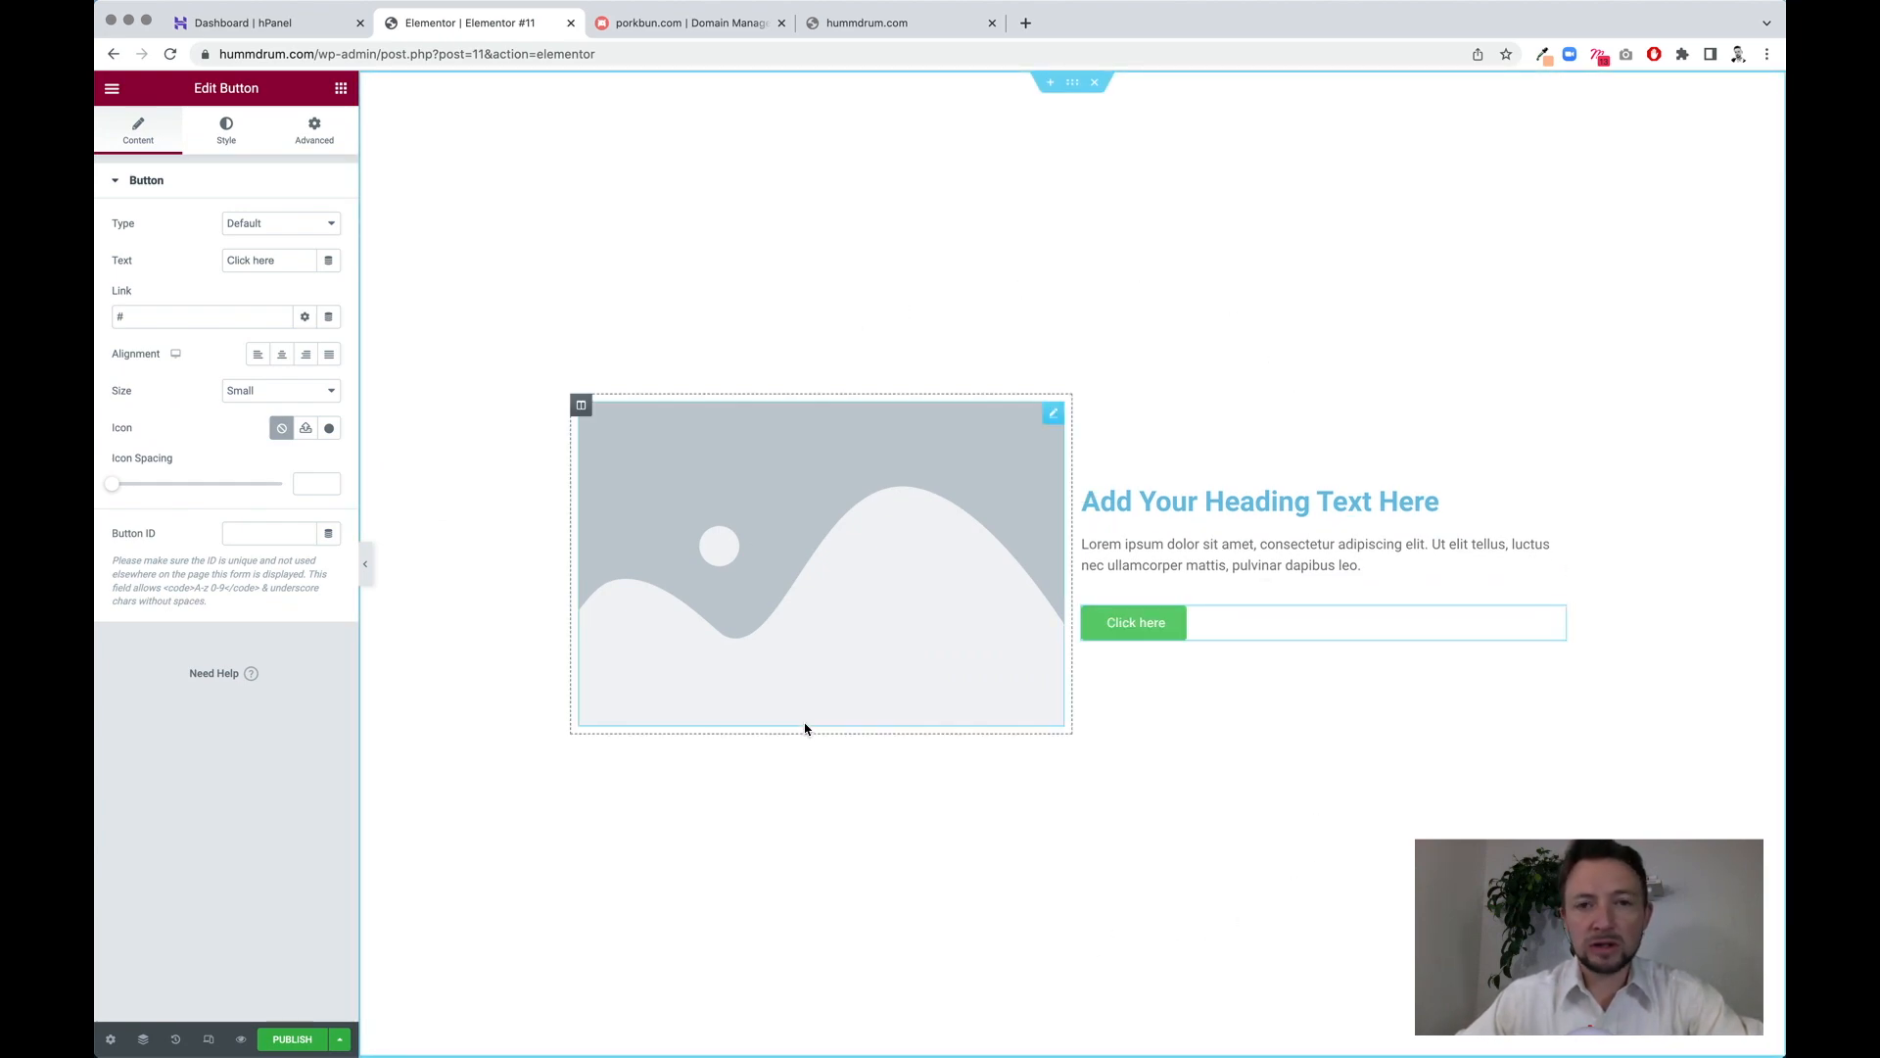
click(367, 564)
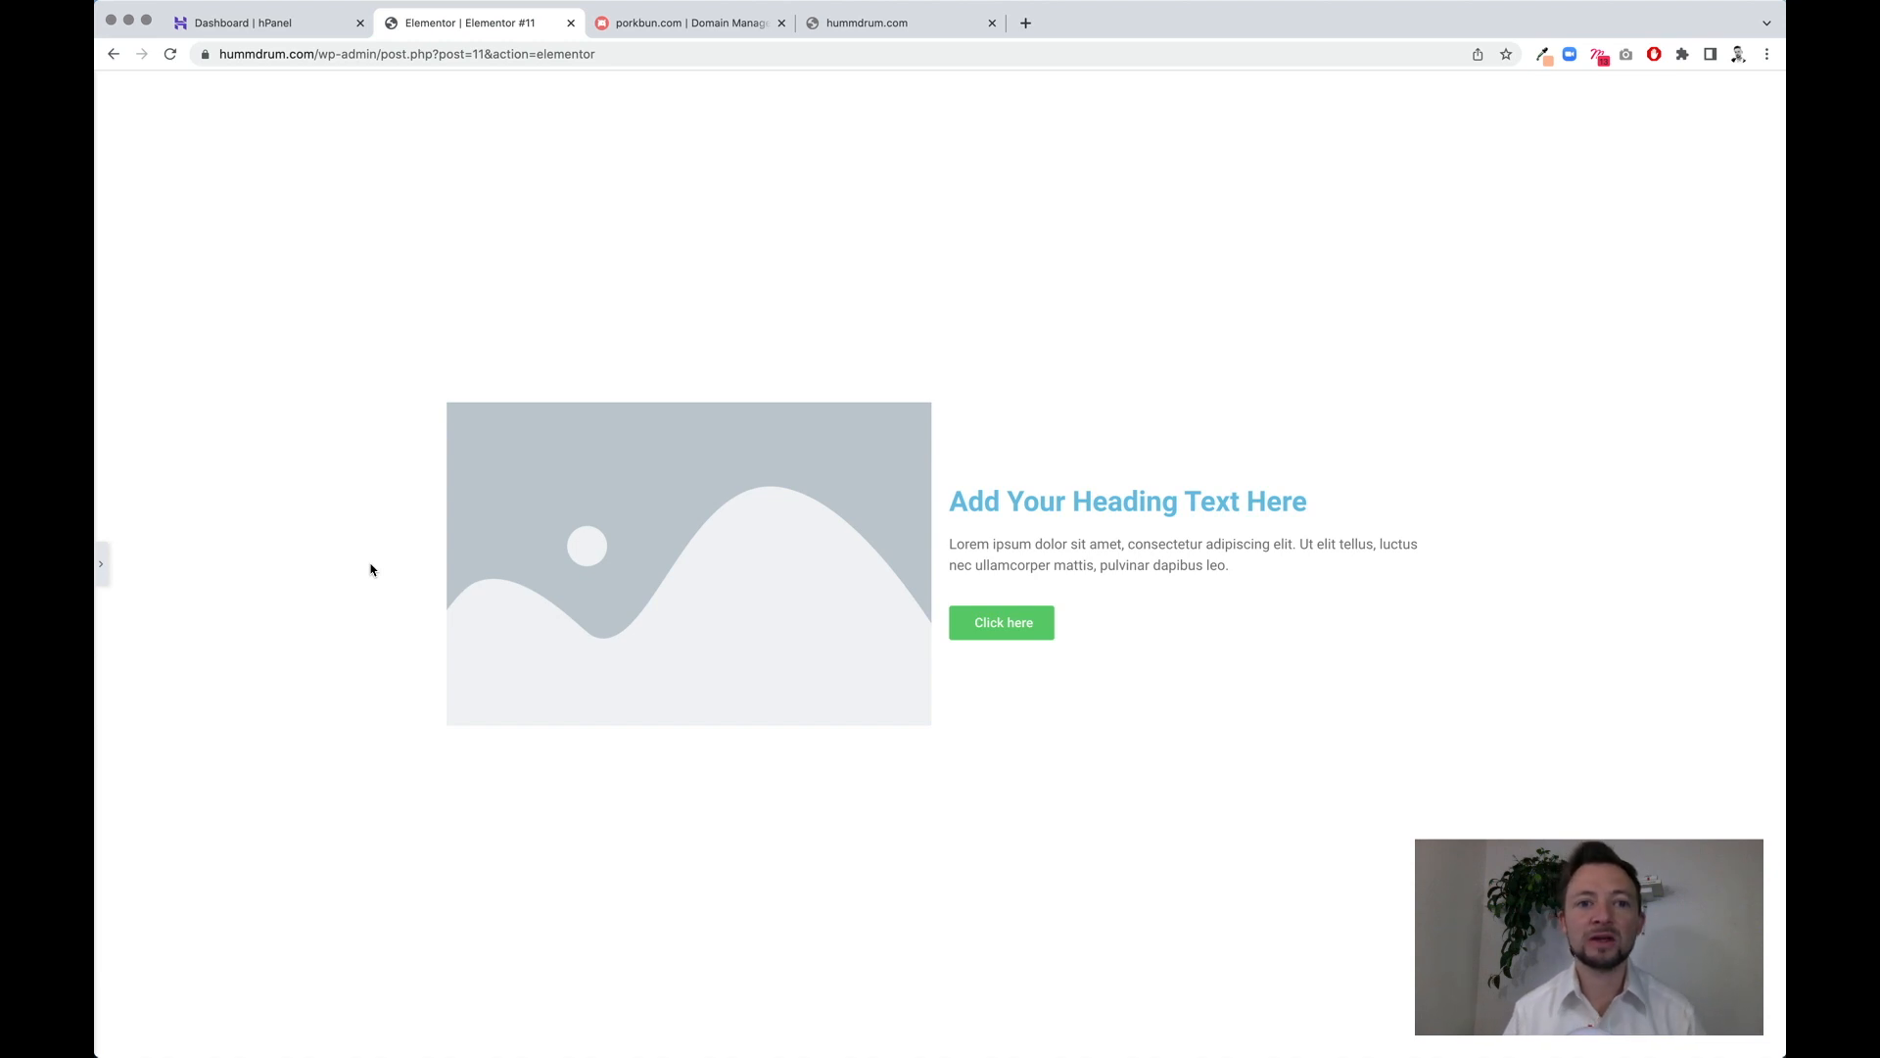
- Preview the hero section in mobile and tablet responsive modes, and return to the desktop view
click(102, 561)
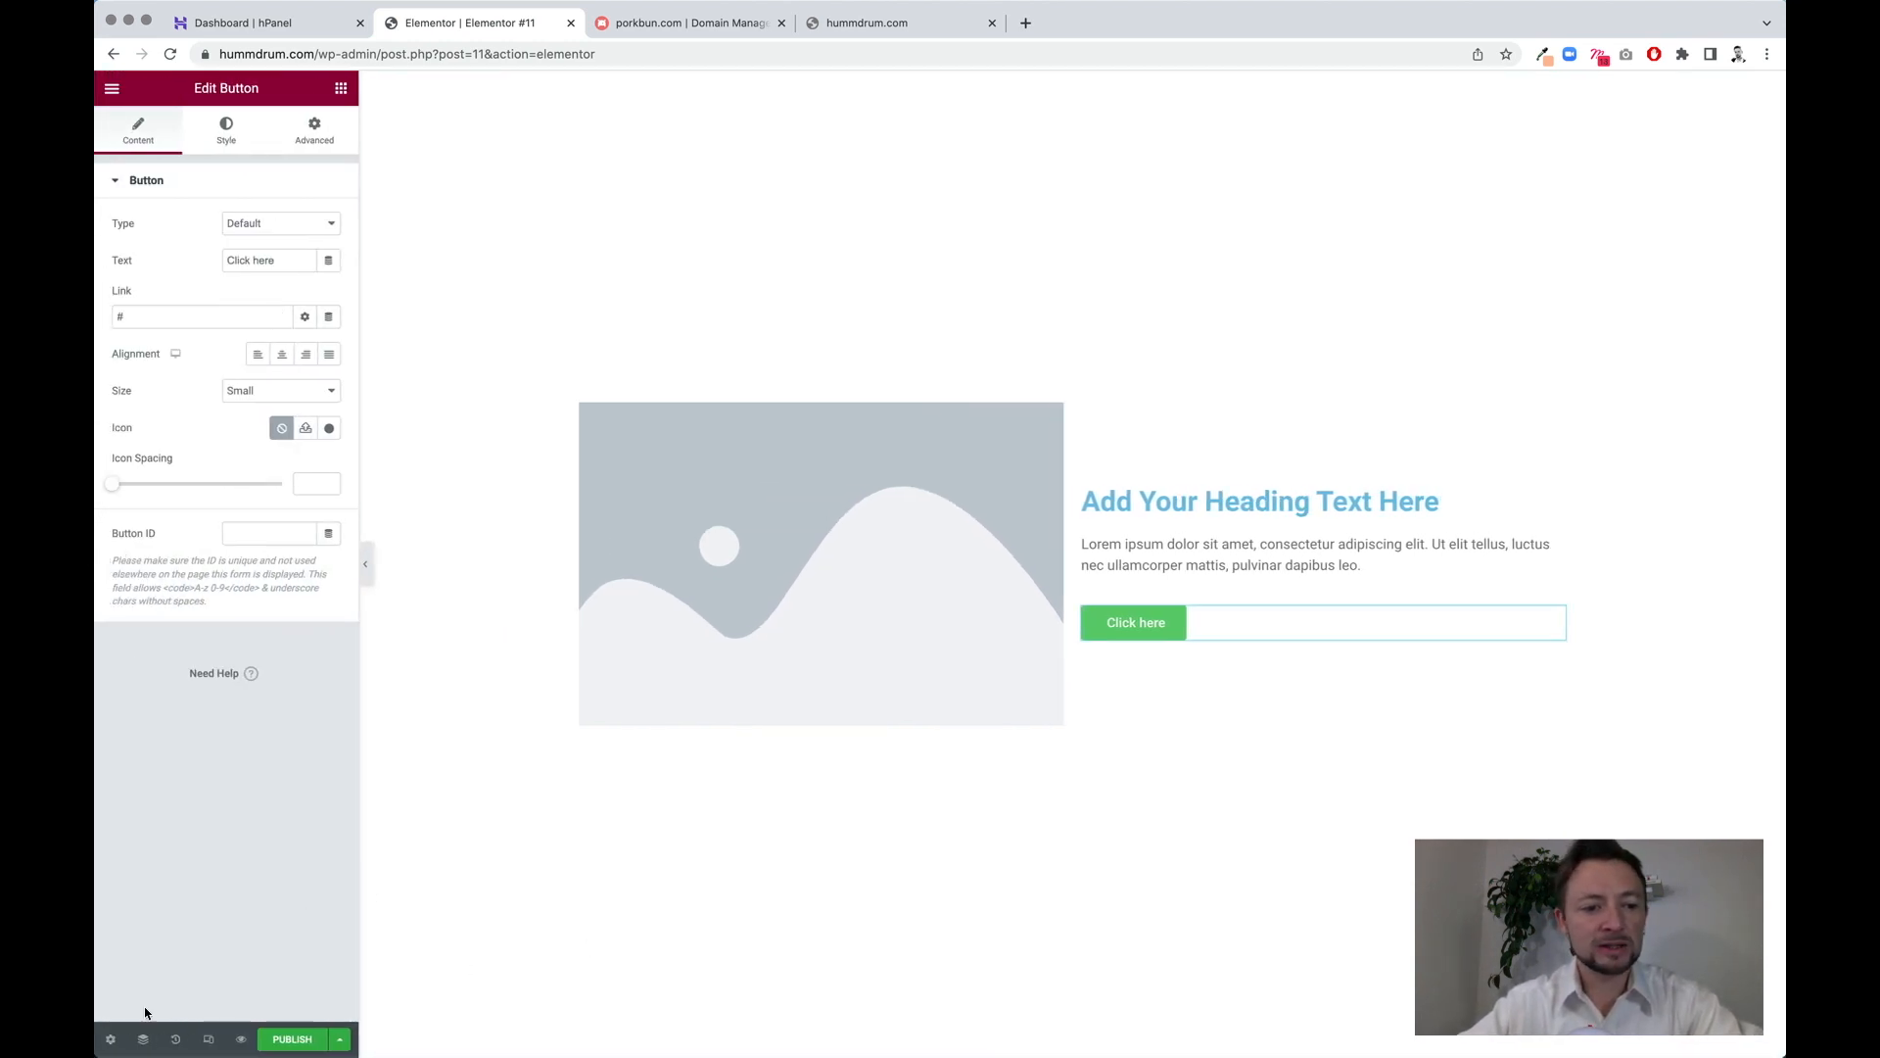
click(205, 1049)
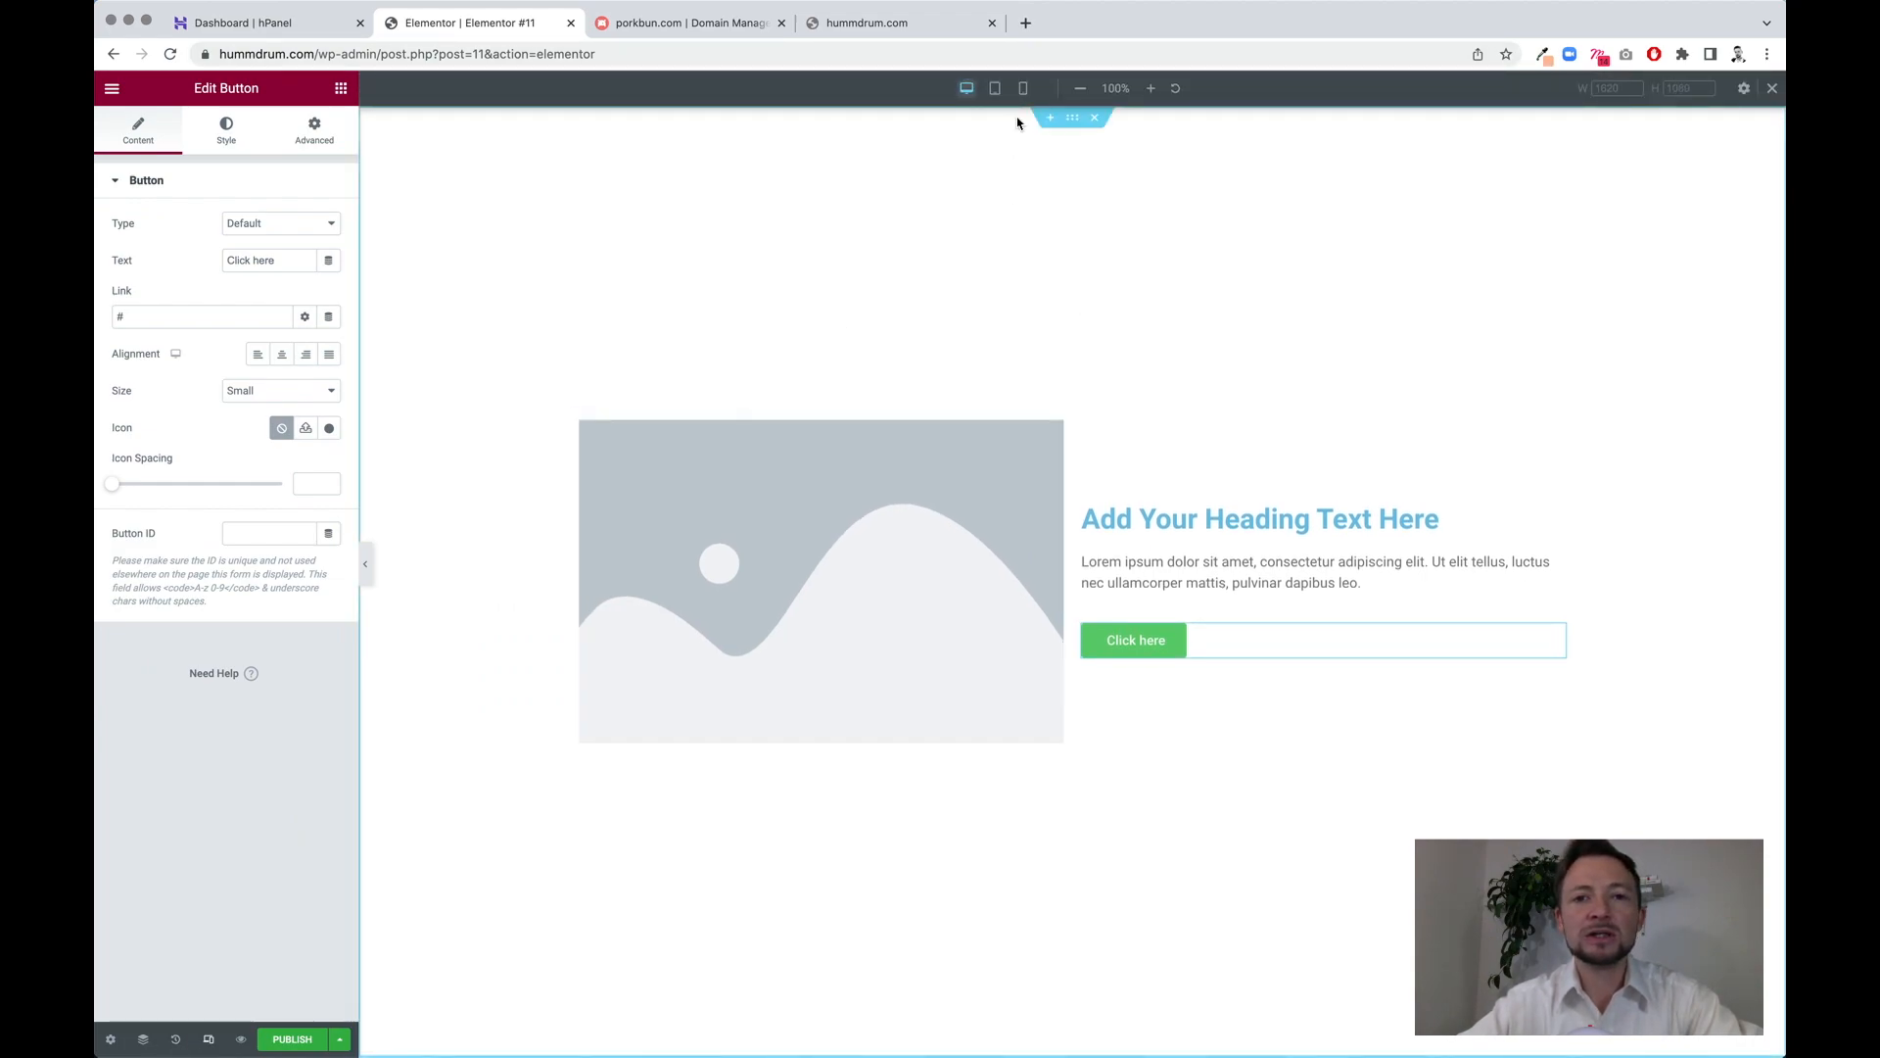
click(1023, 90)
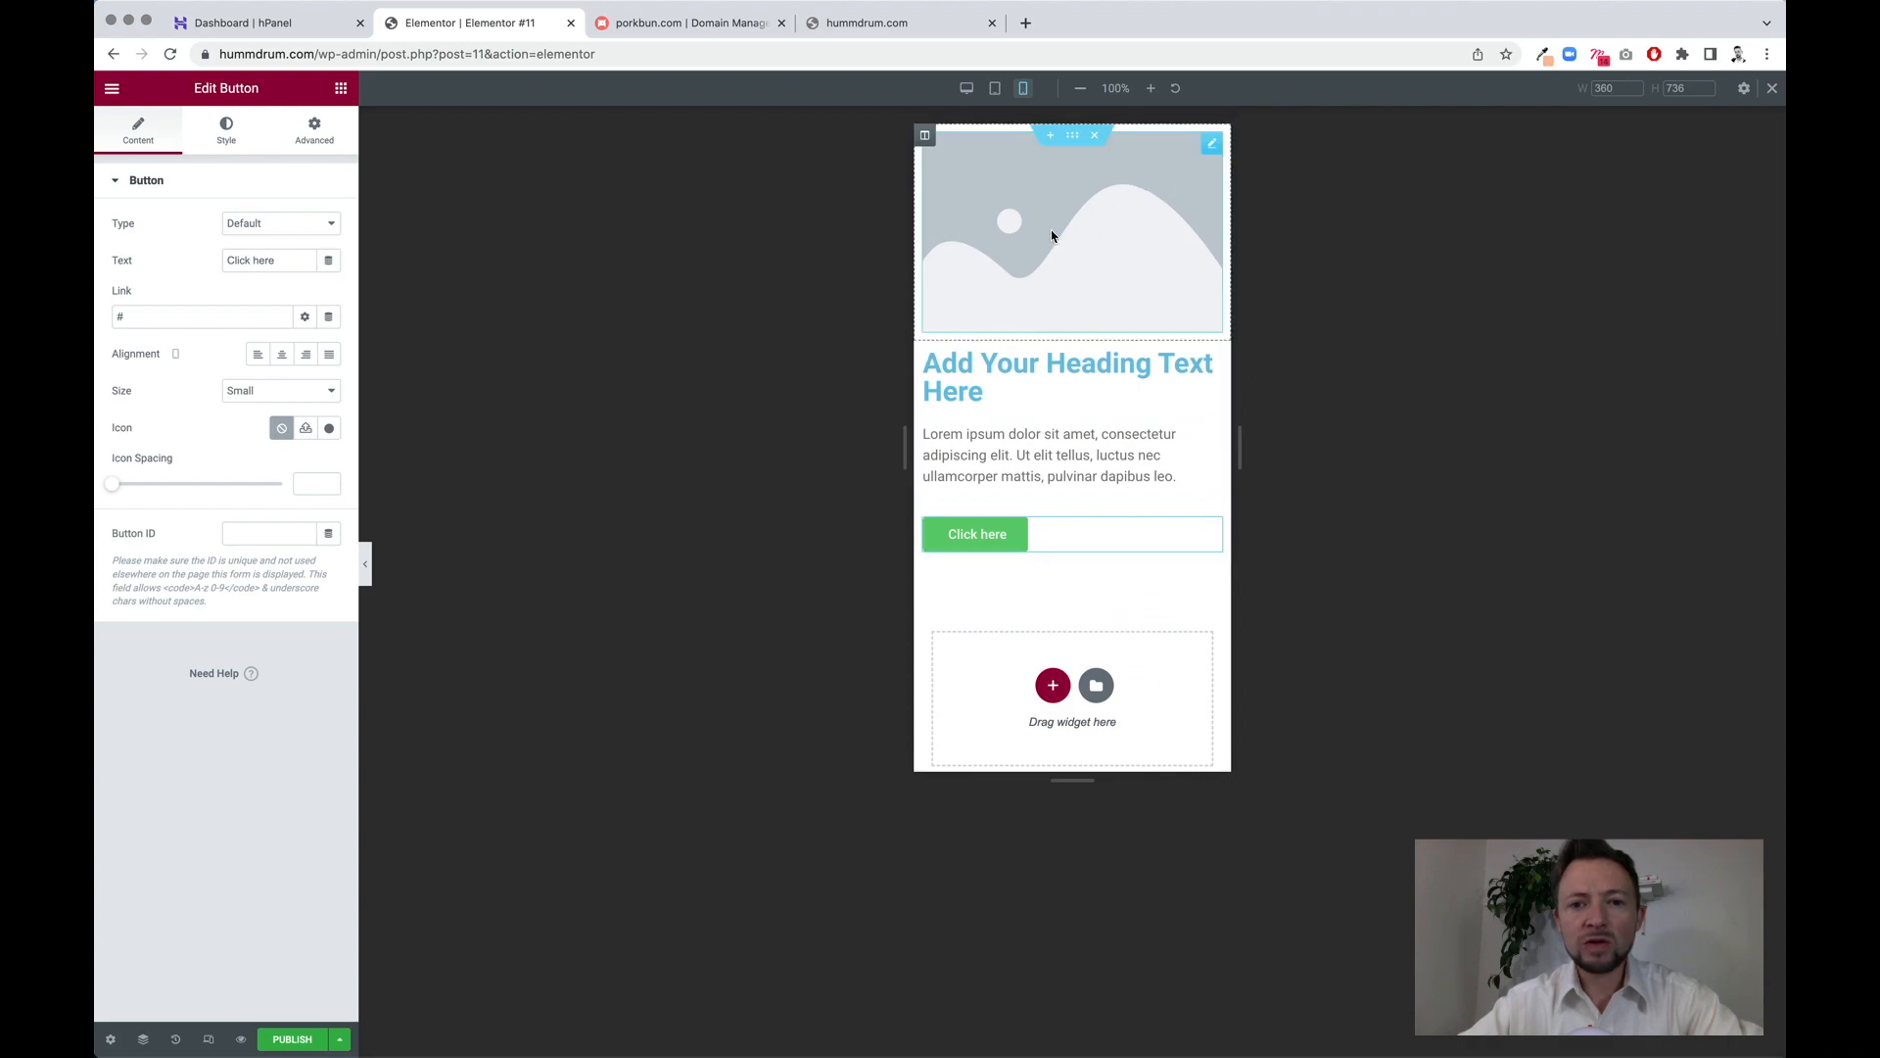
click(996, 89)
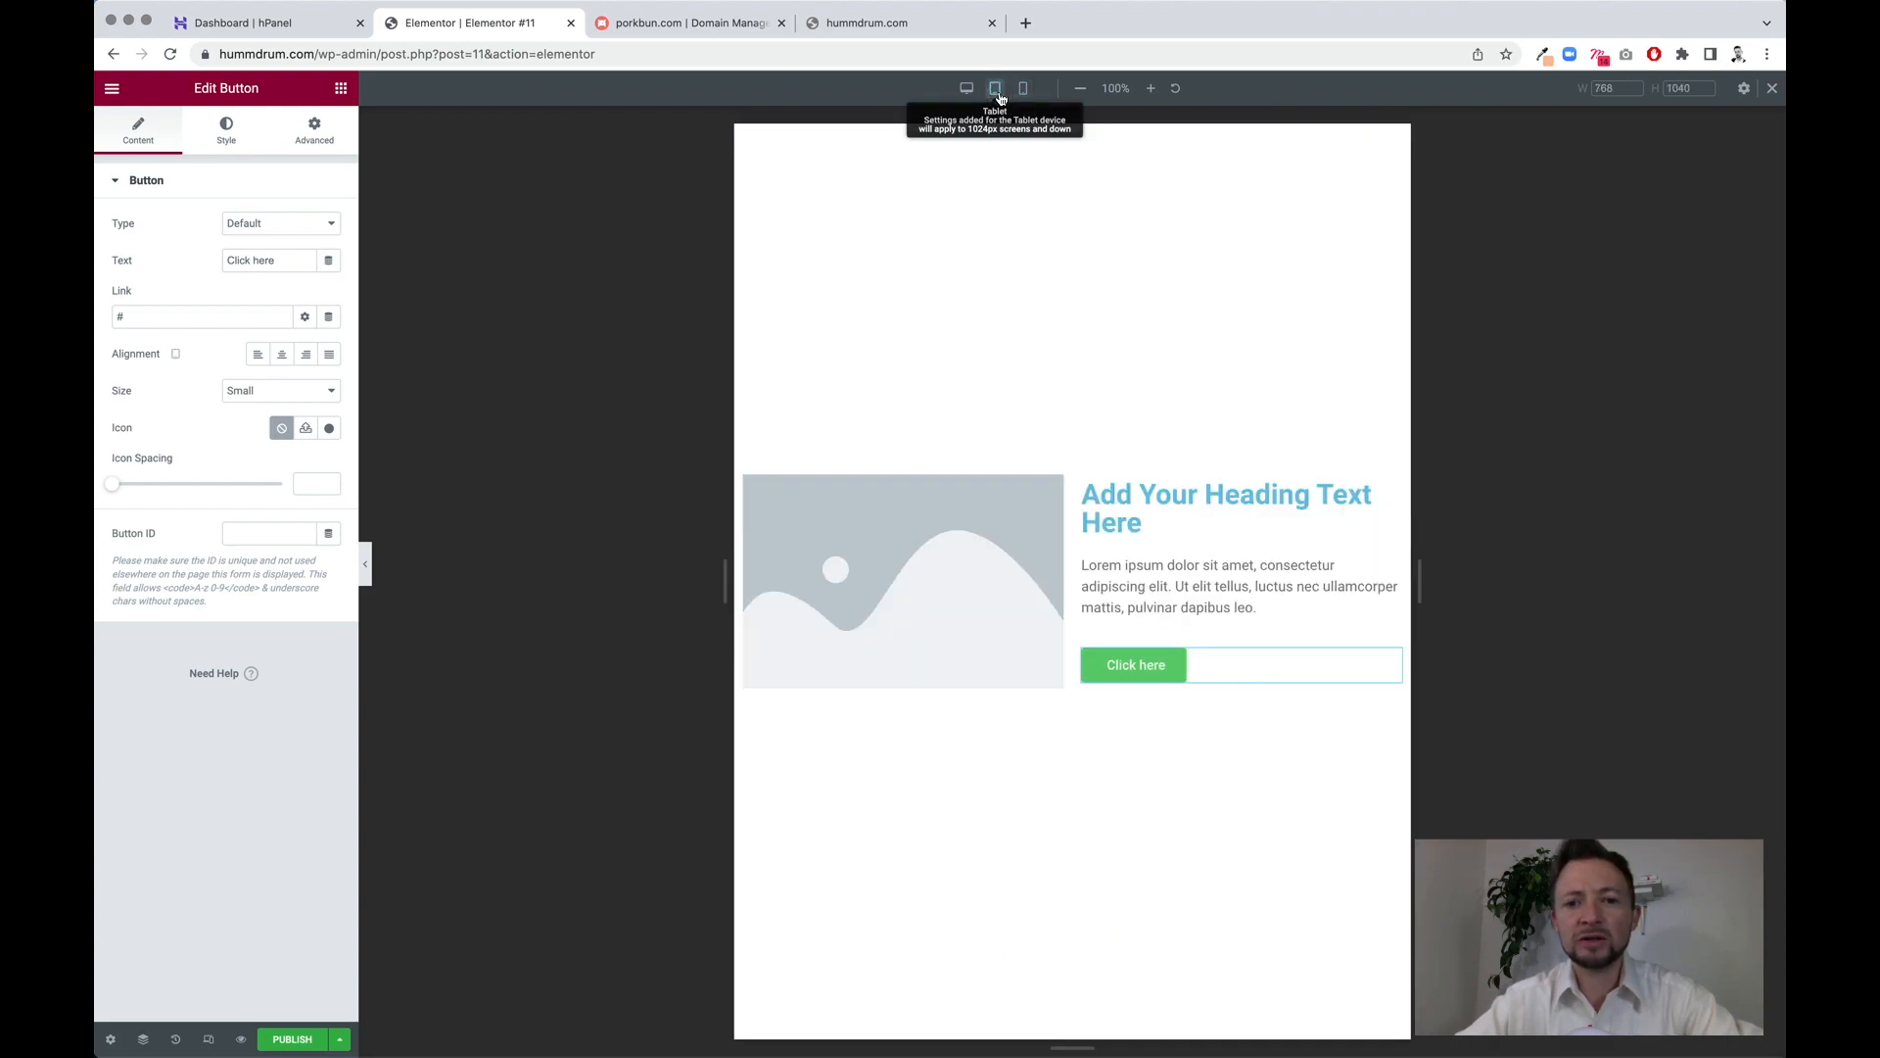
click(967, 88)
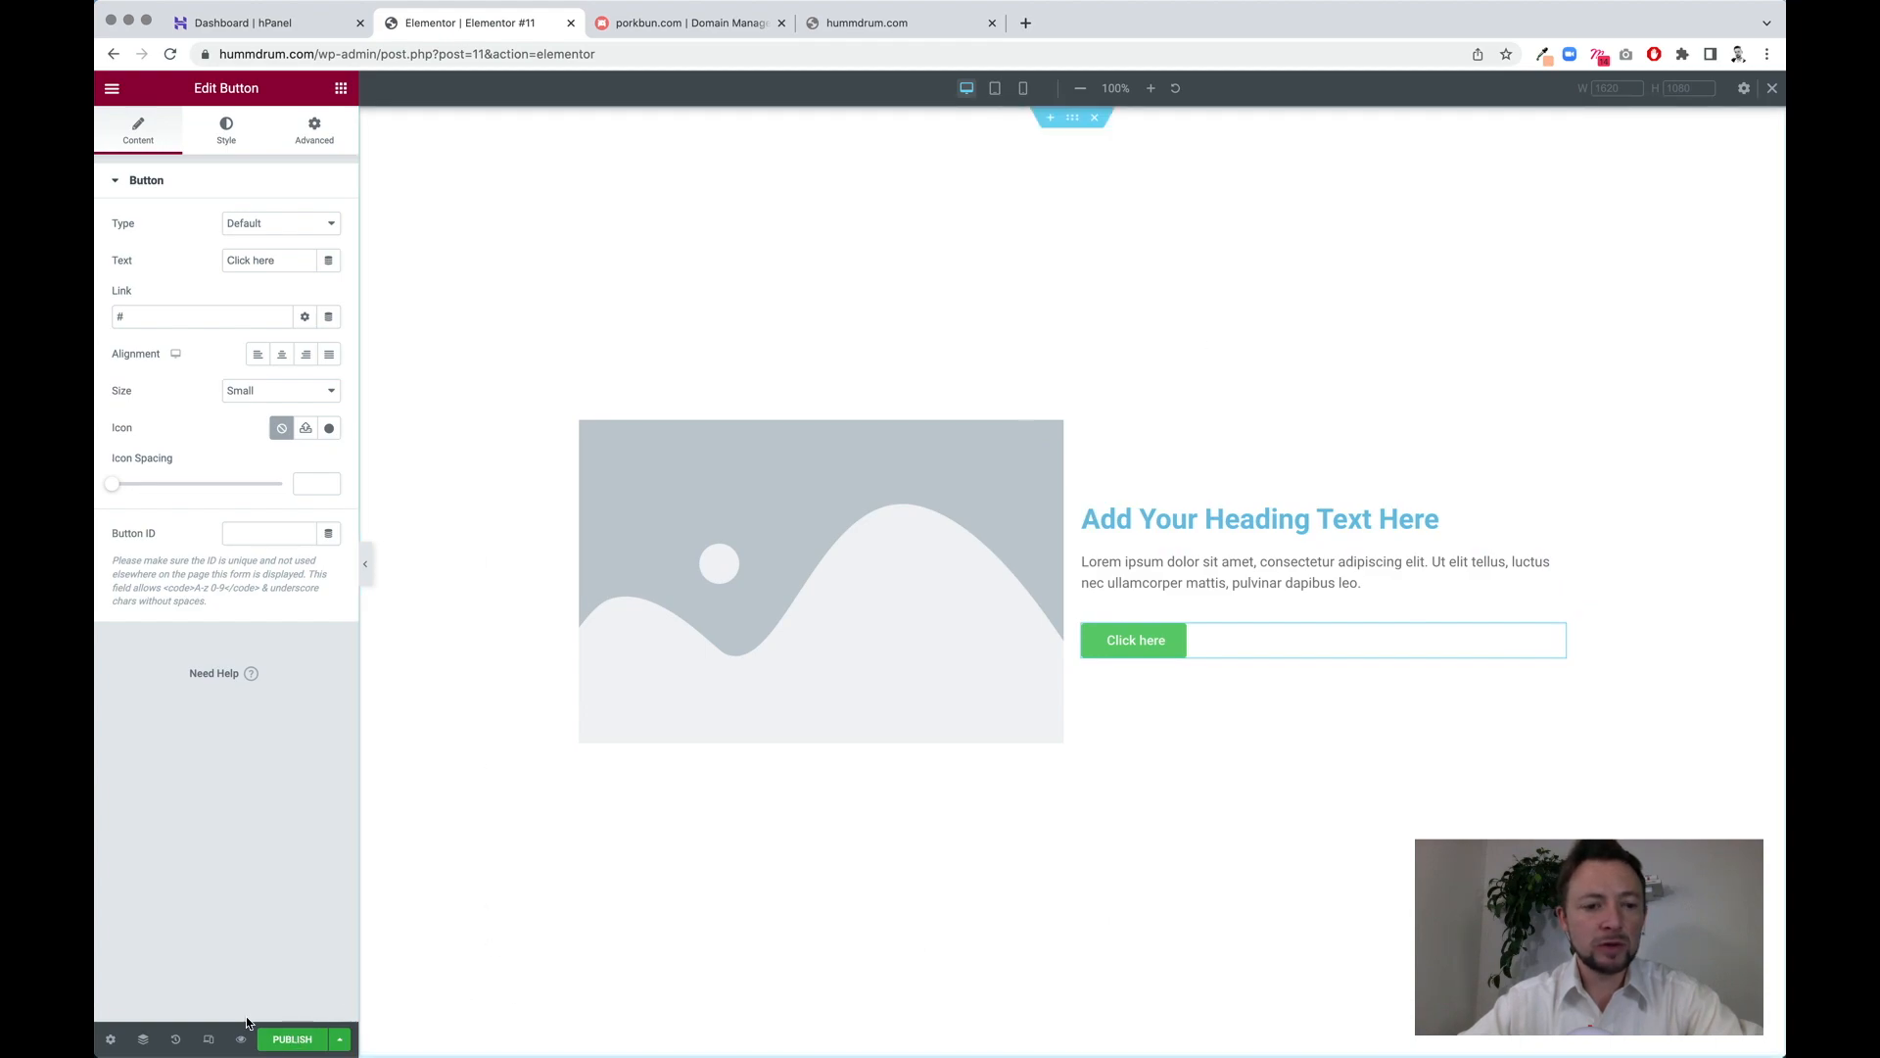
- Publish the page and check the live site at both the page's own address and the hummdrum.com root address
click(292, 1040)
click(318, 993)
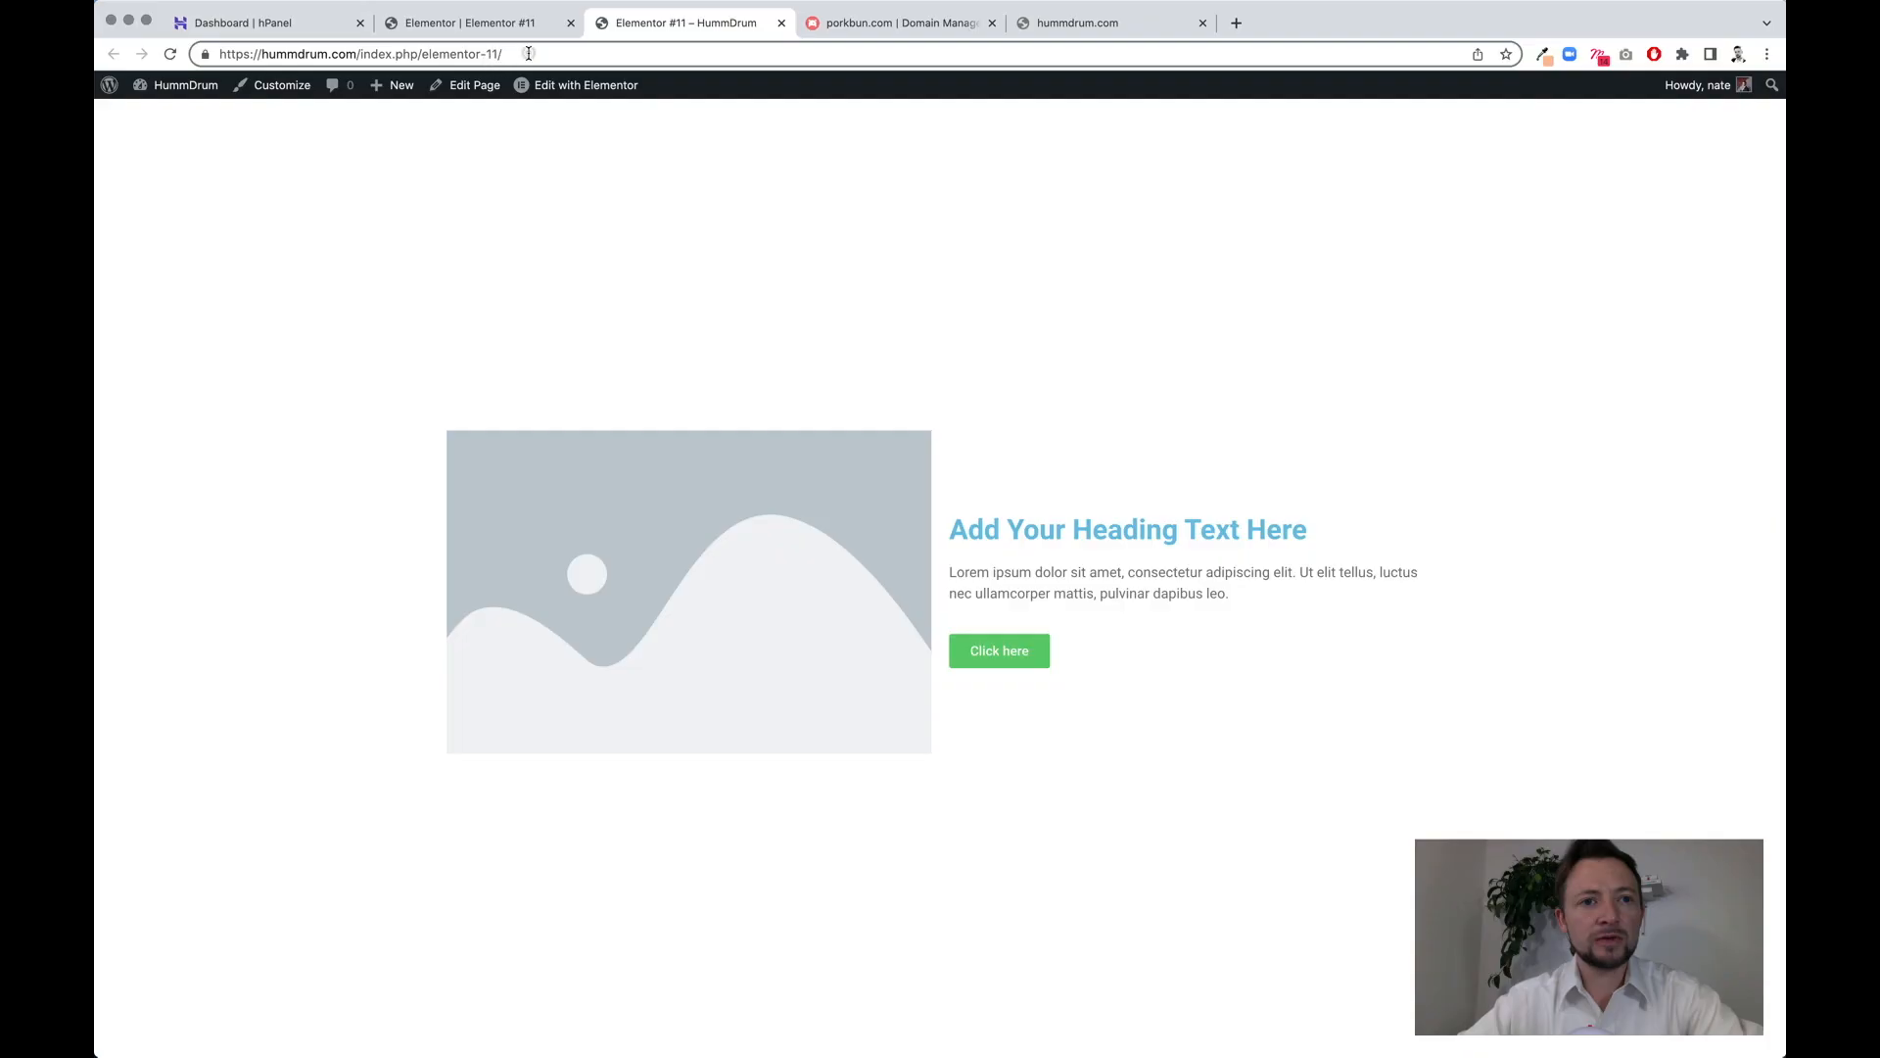
drag(529, 54, 359, 54)
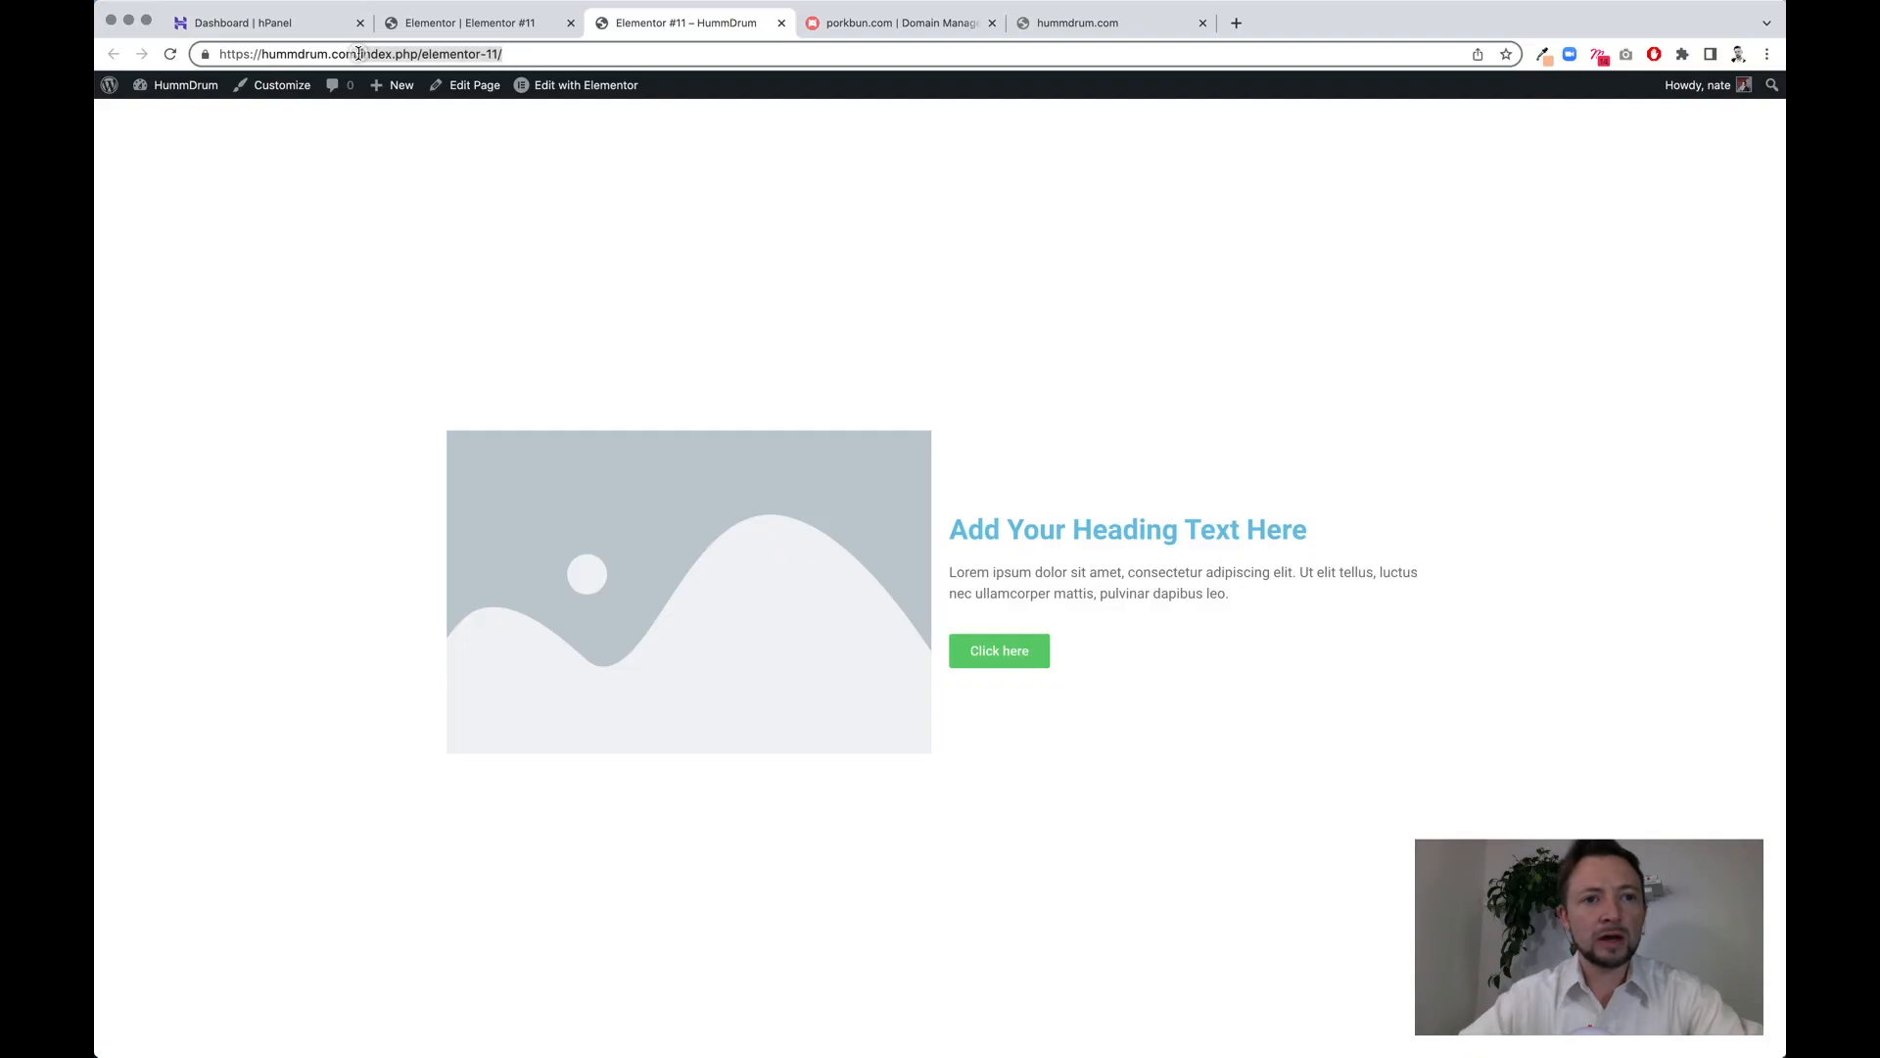
key(BackSpace)
key(Return)
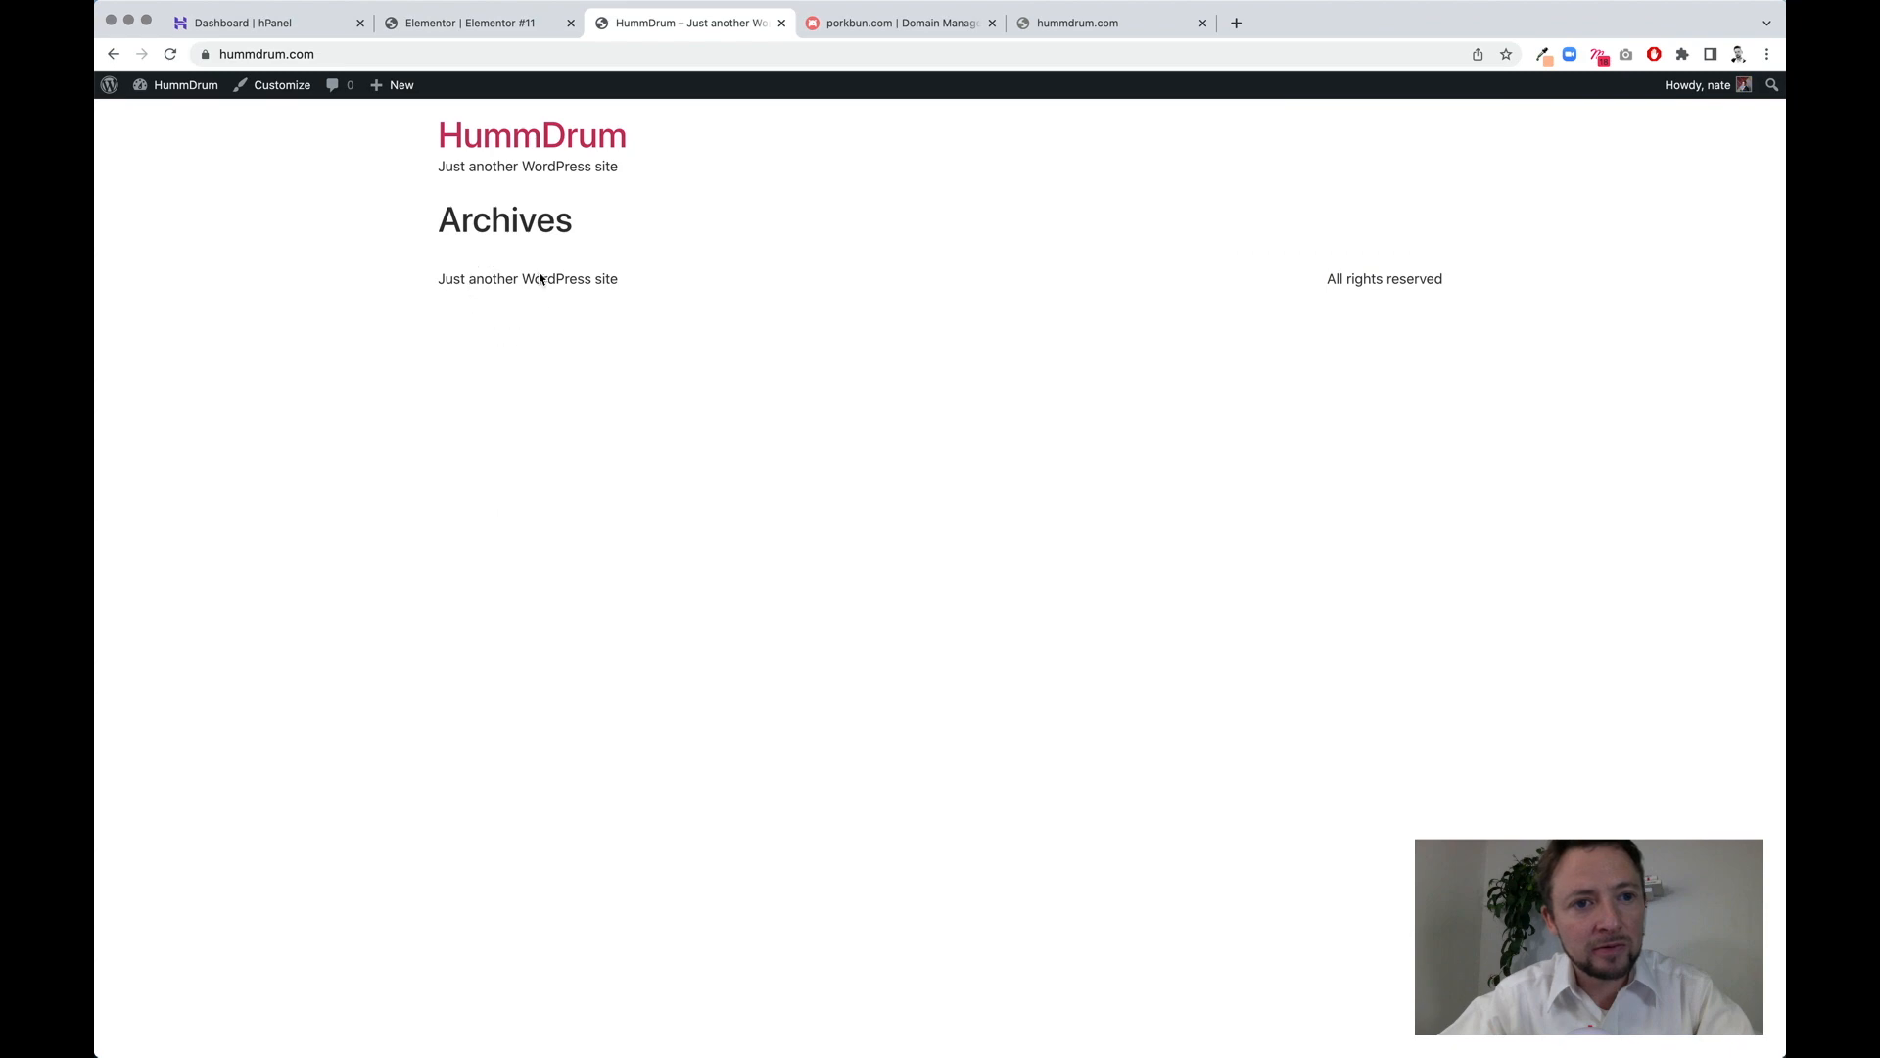
- In the WordPress Customizer's Homepage Settings, make the homepage a static page and choose Elementor #11 for it
mouse_move(193, 91)
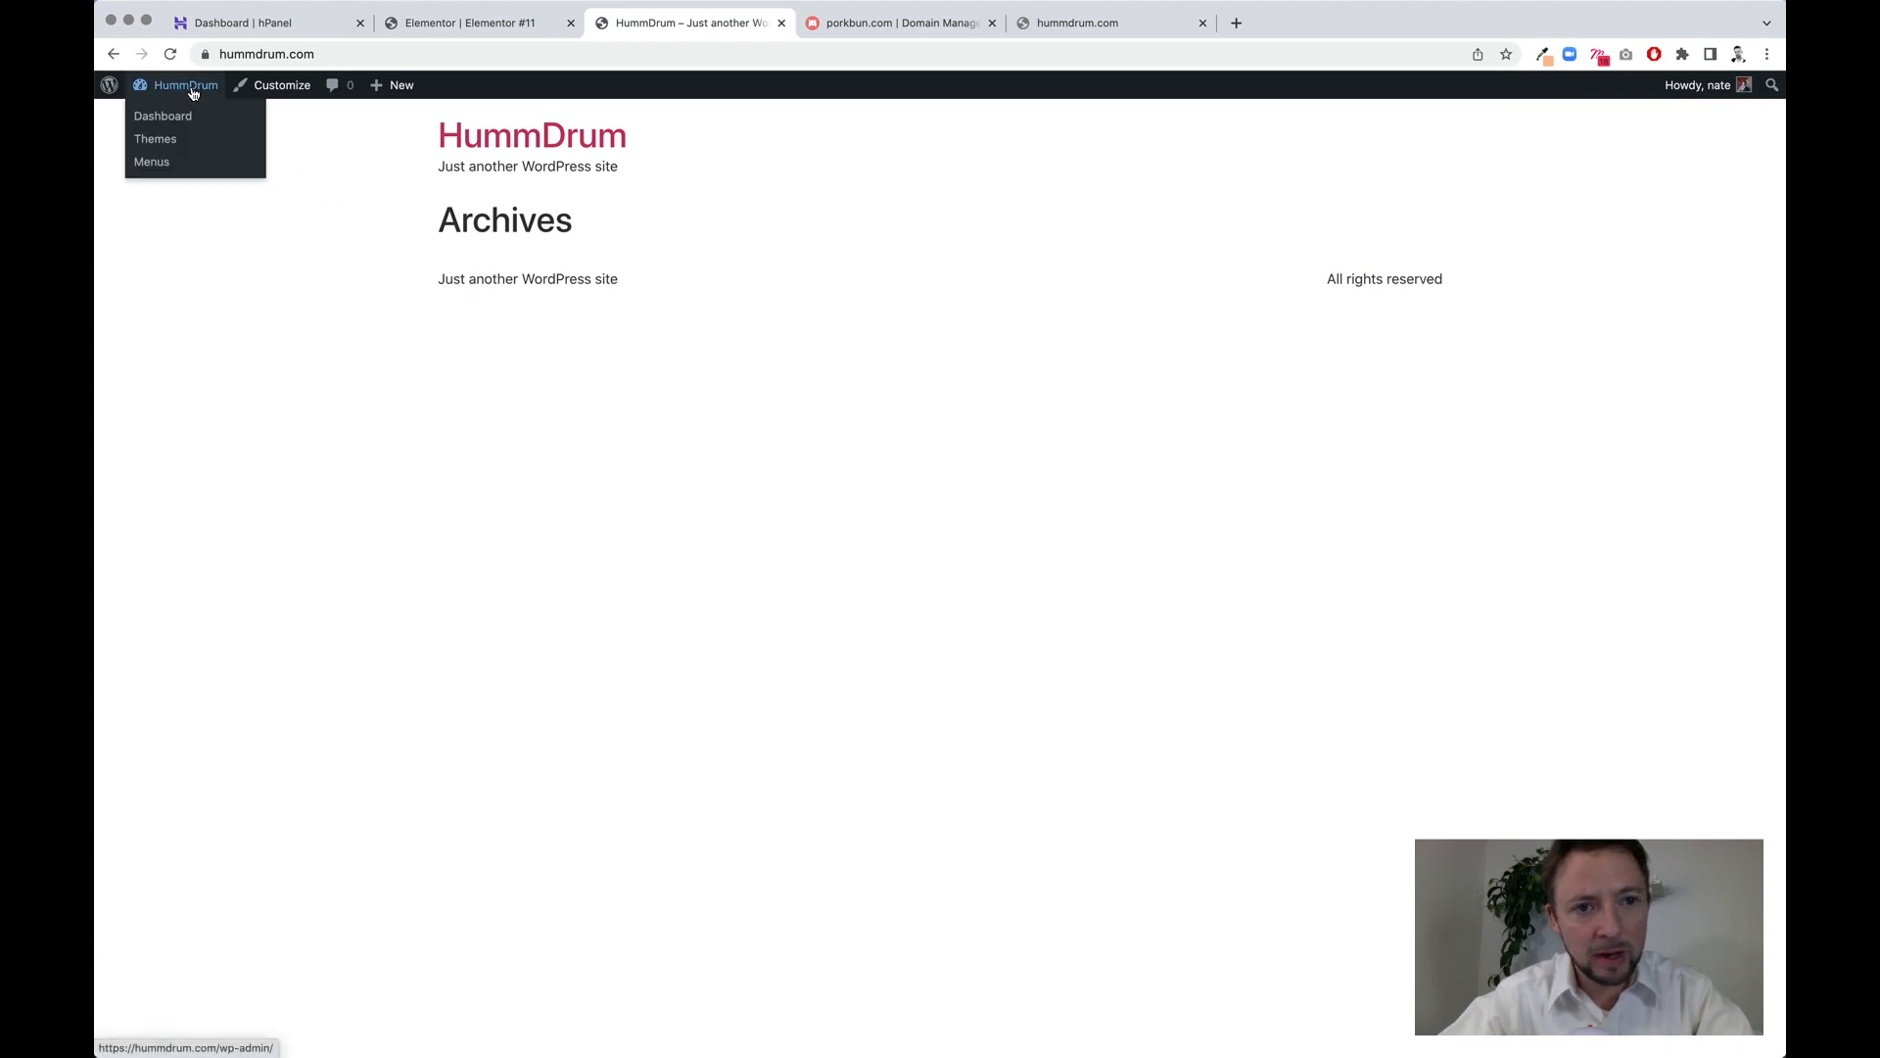
click(193, 91)
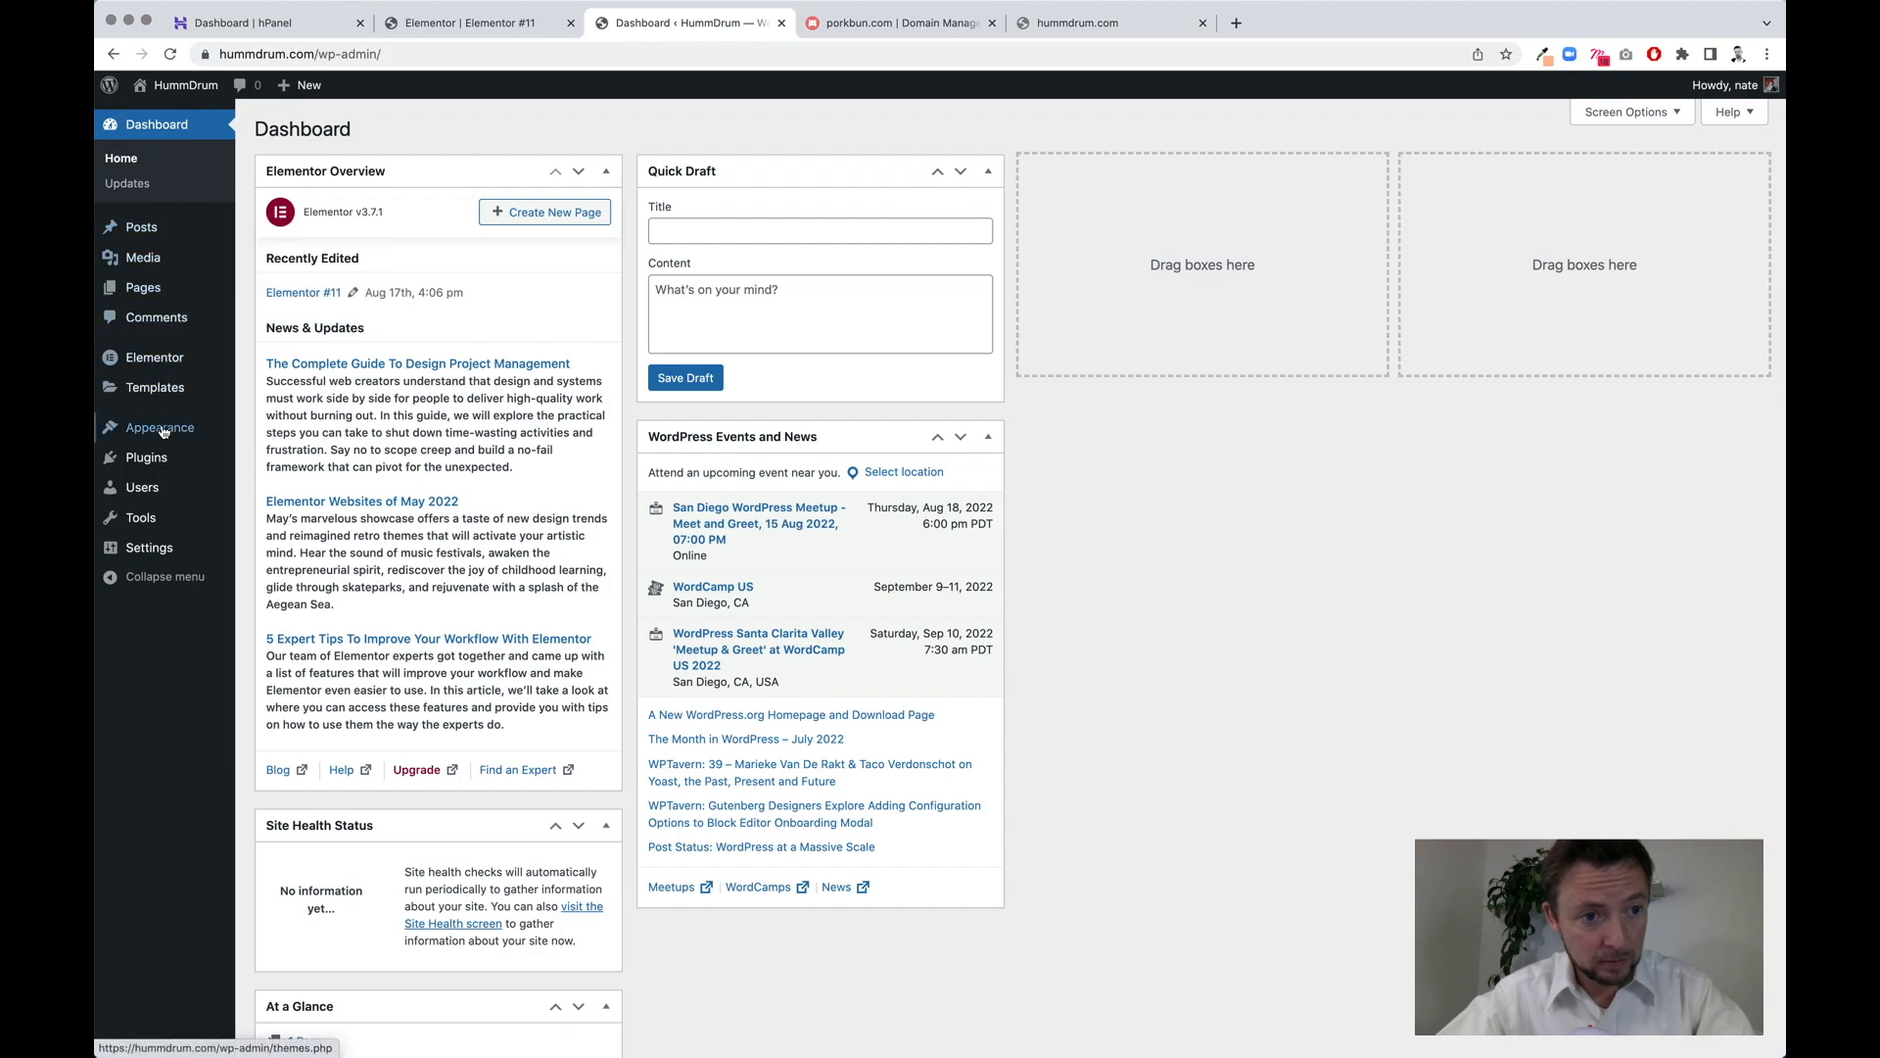
mouse_move(156, 427)
click(304, 456)
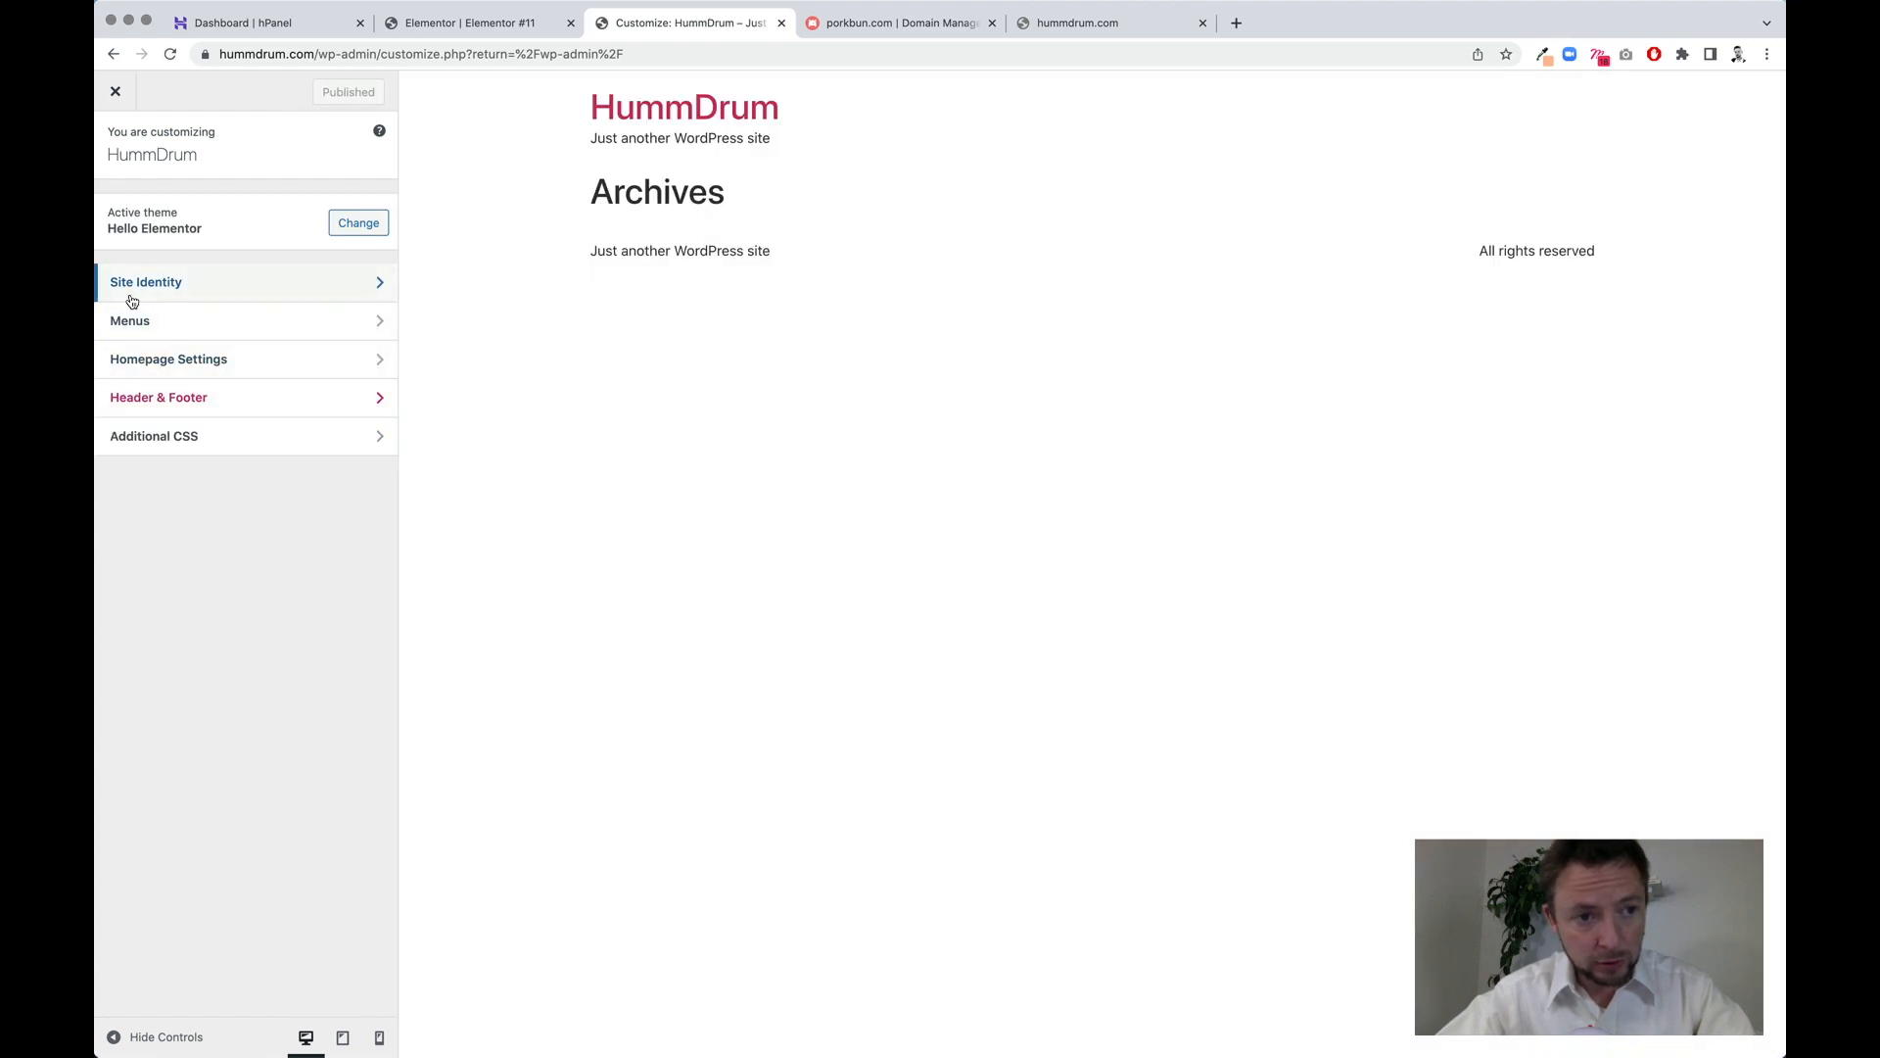
click(147, 374)
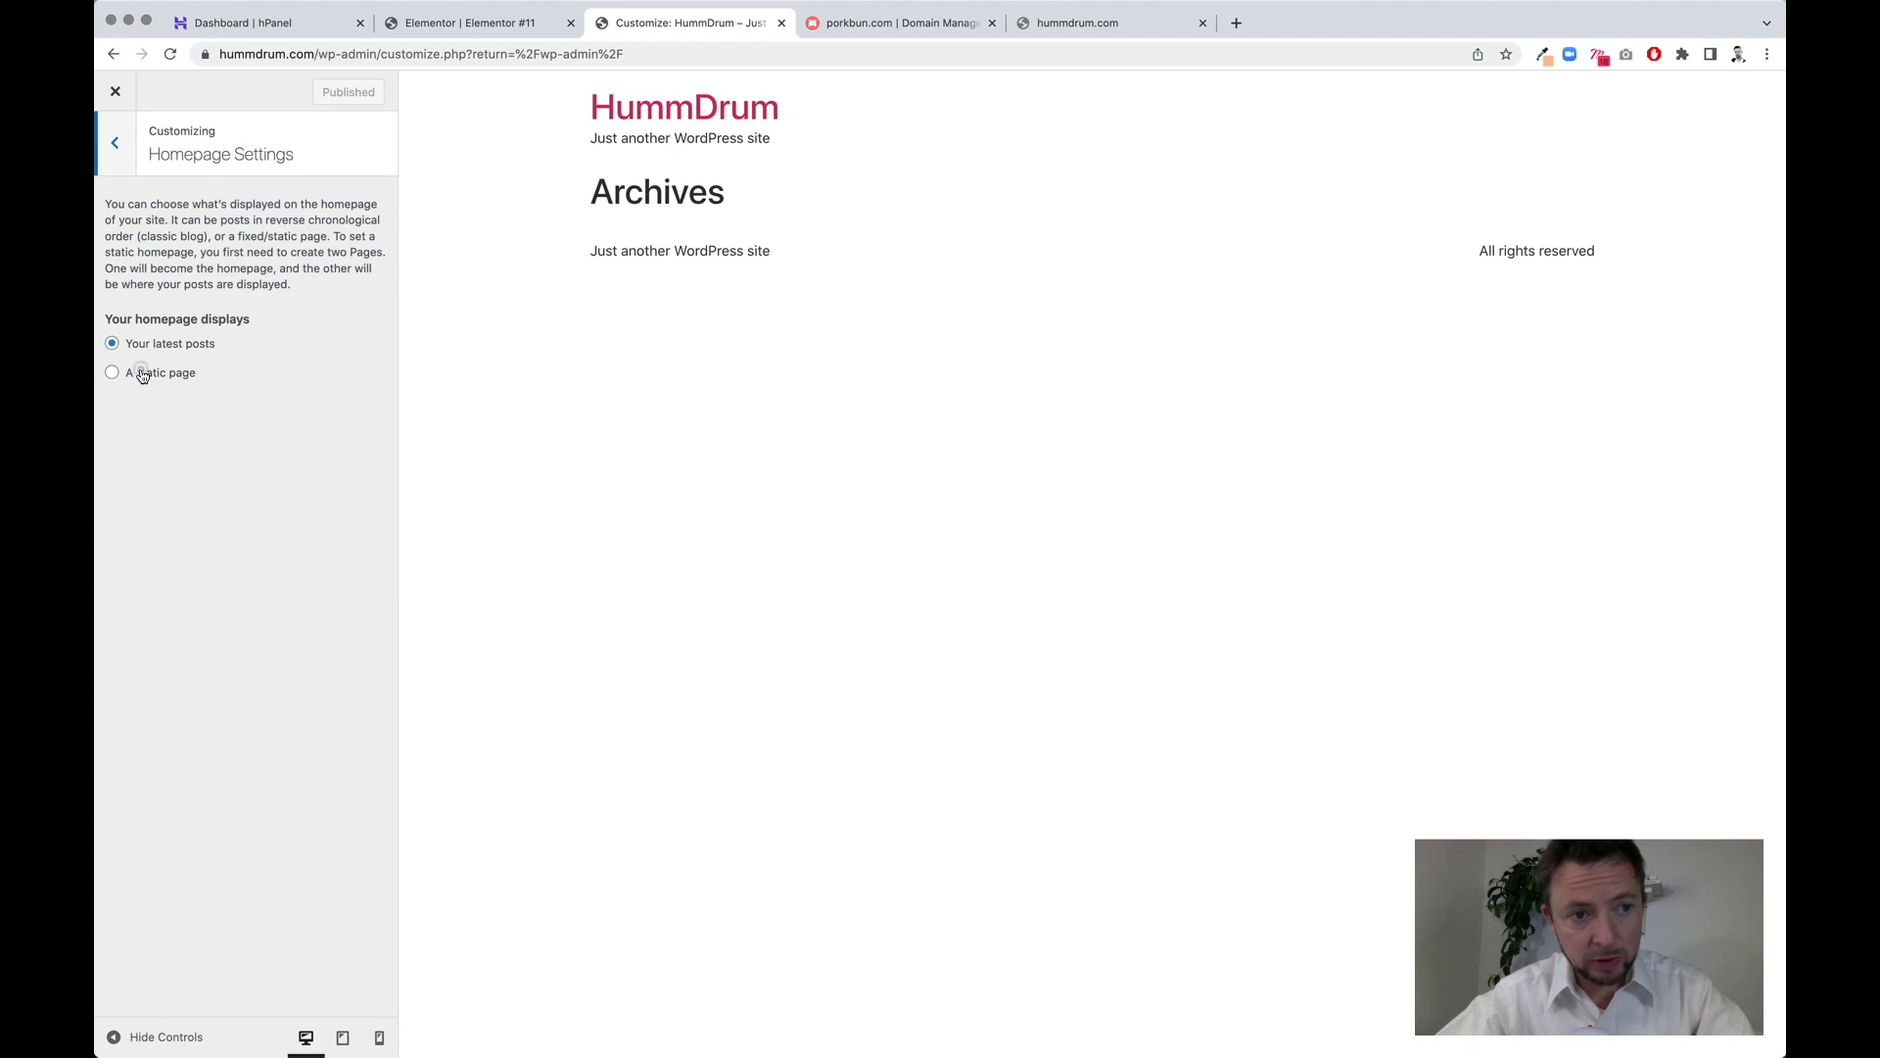
click(142, 375)
click(227, 443)
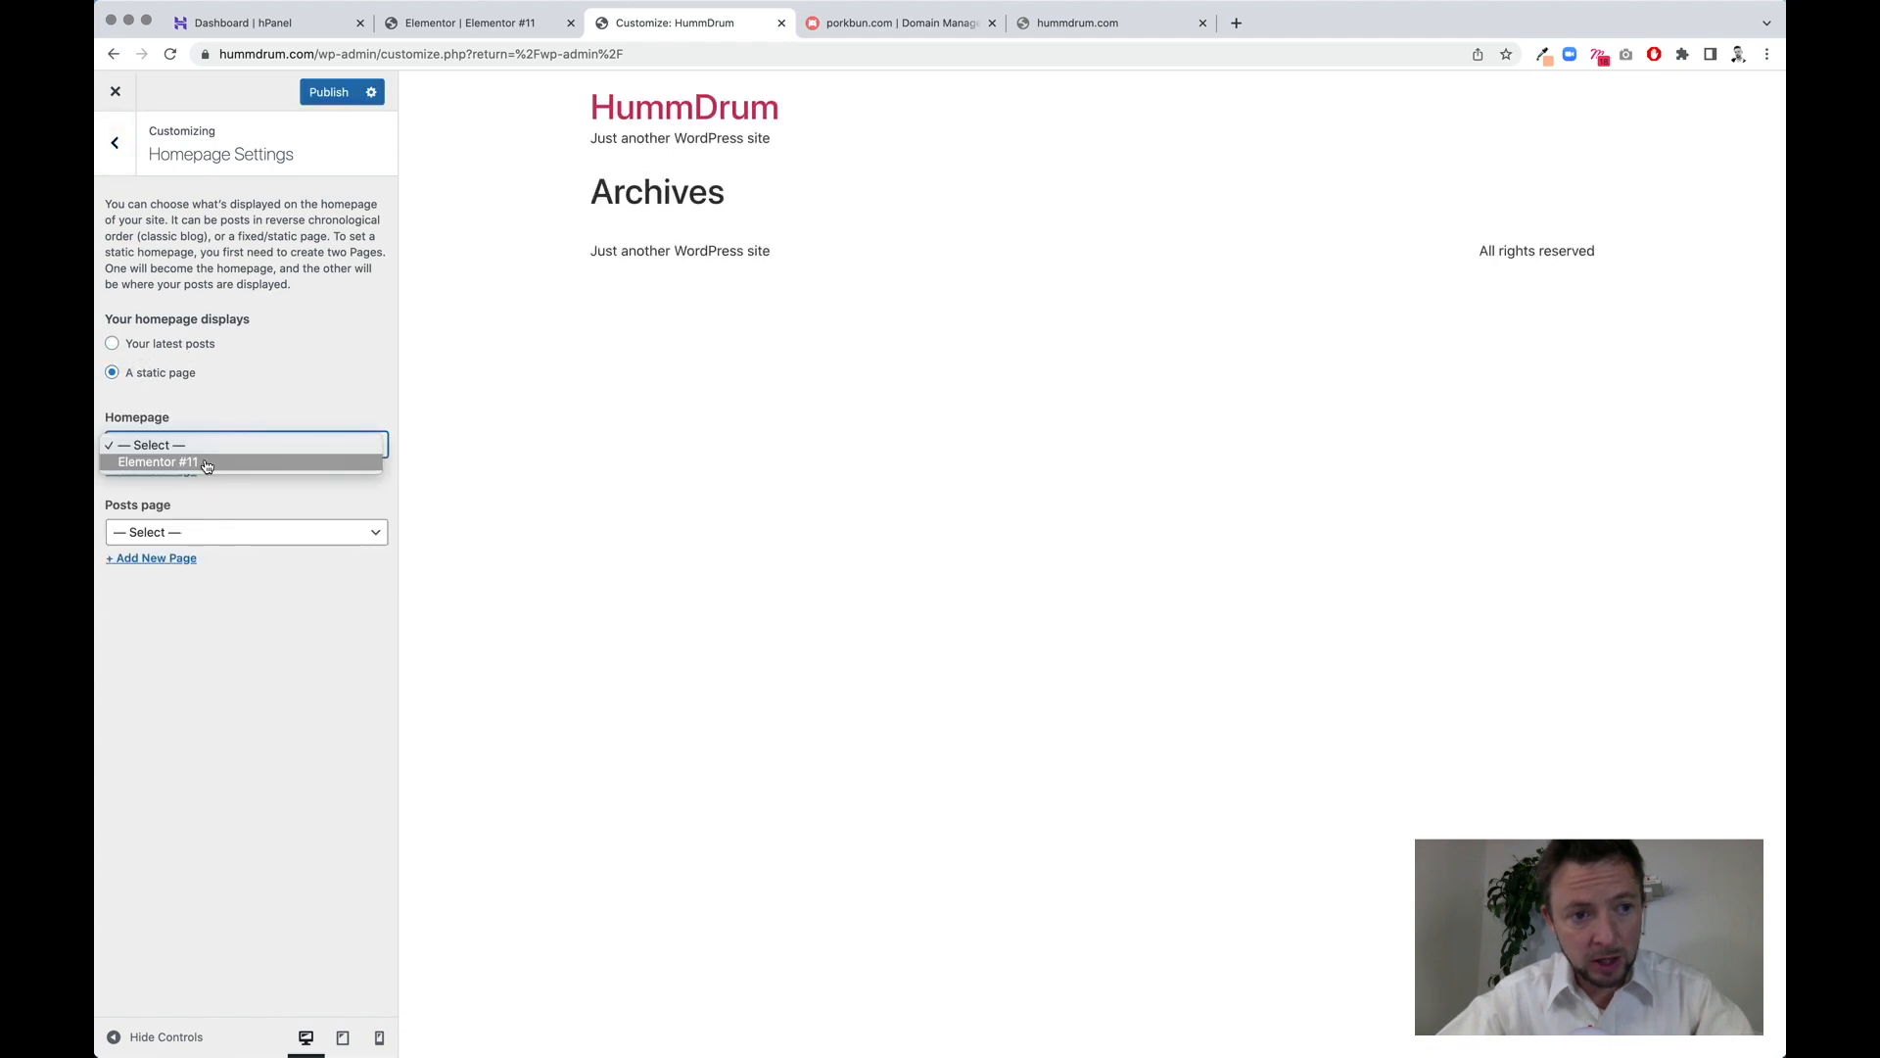
click(159, 463)
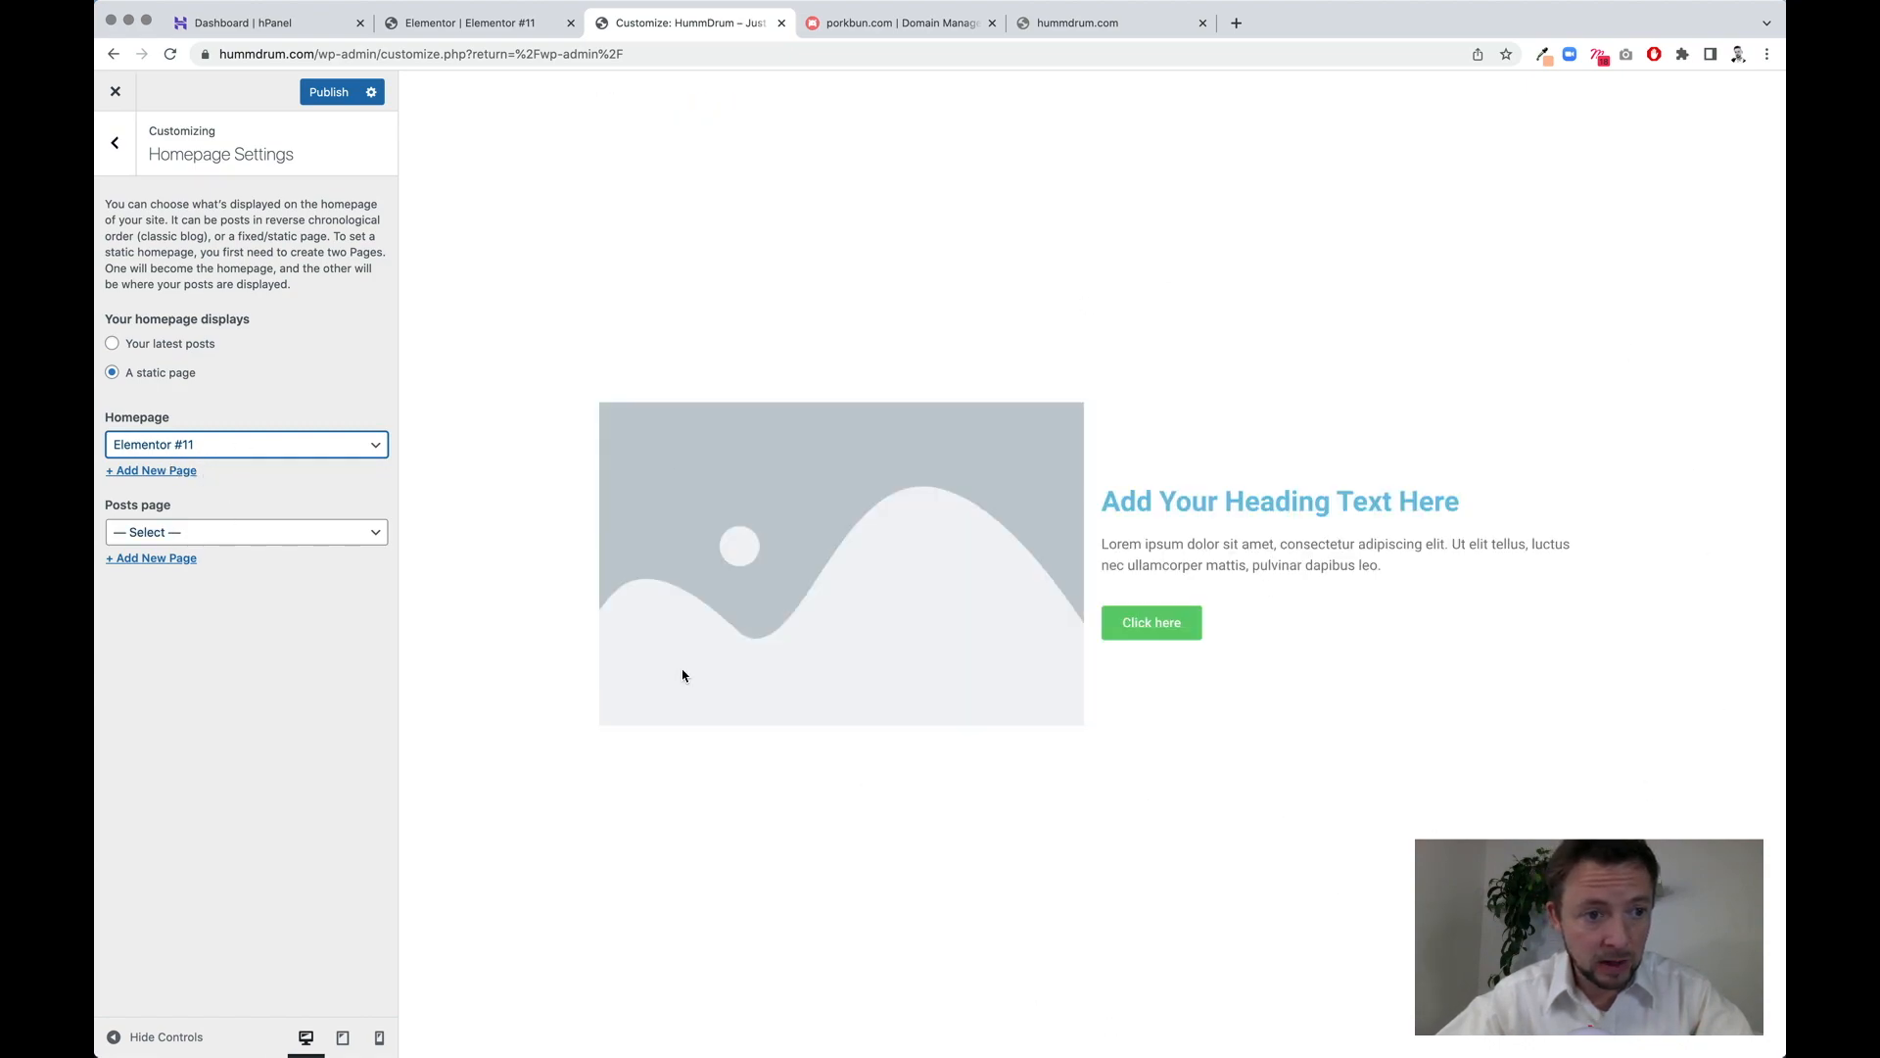
- Add a new page named Blog as the Posts page and publish the homepage settings
click(306, 531)
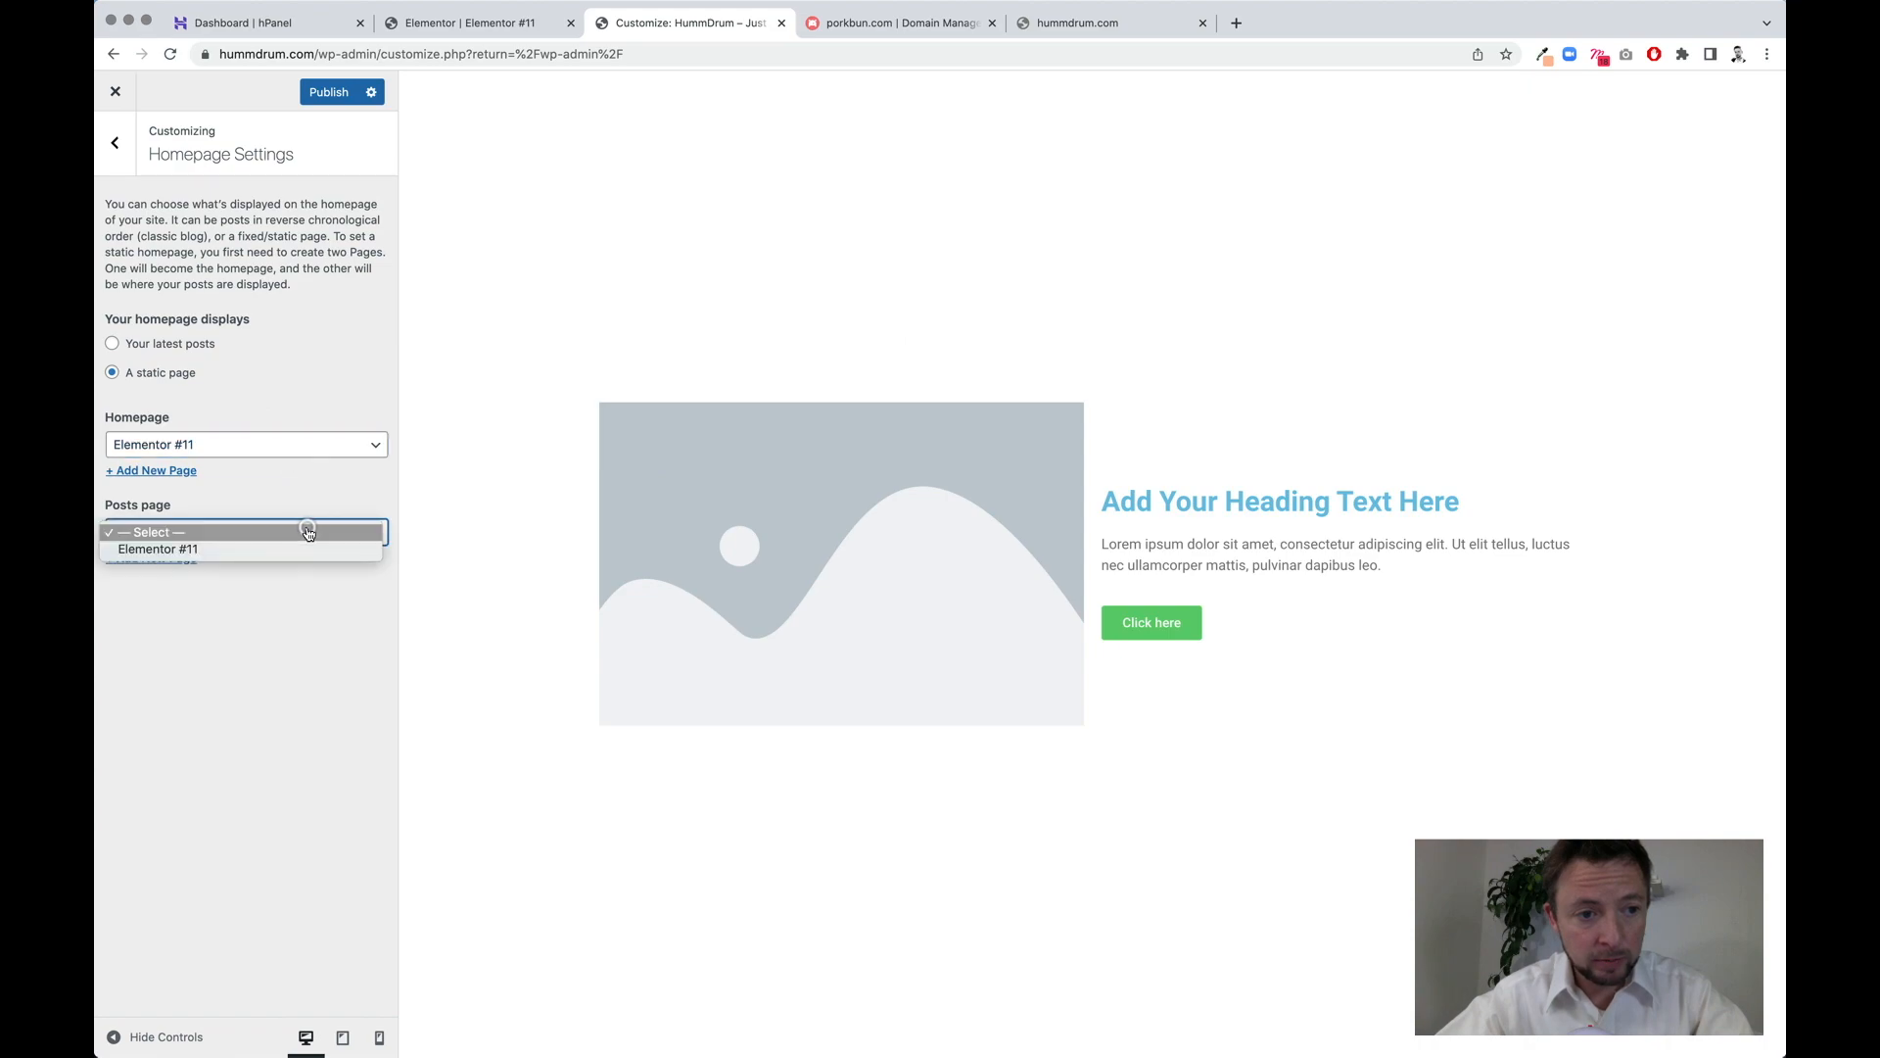
click(333, 508)
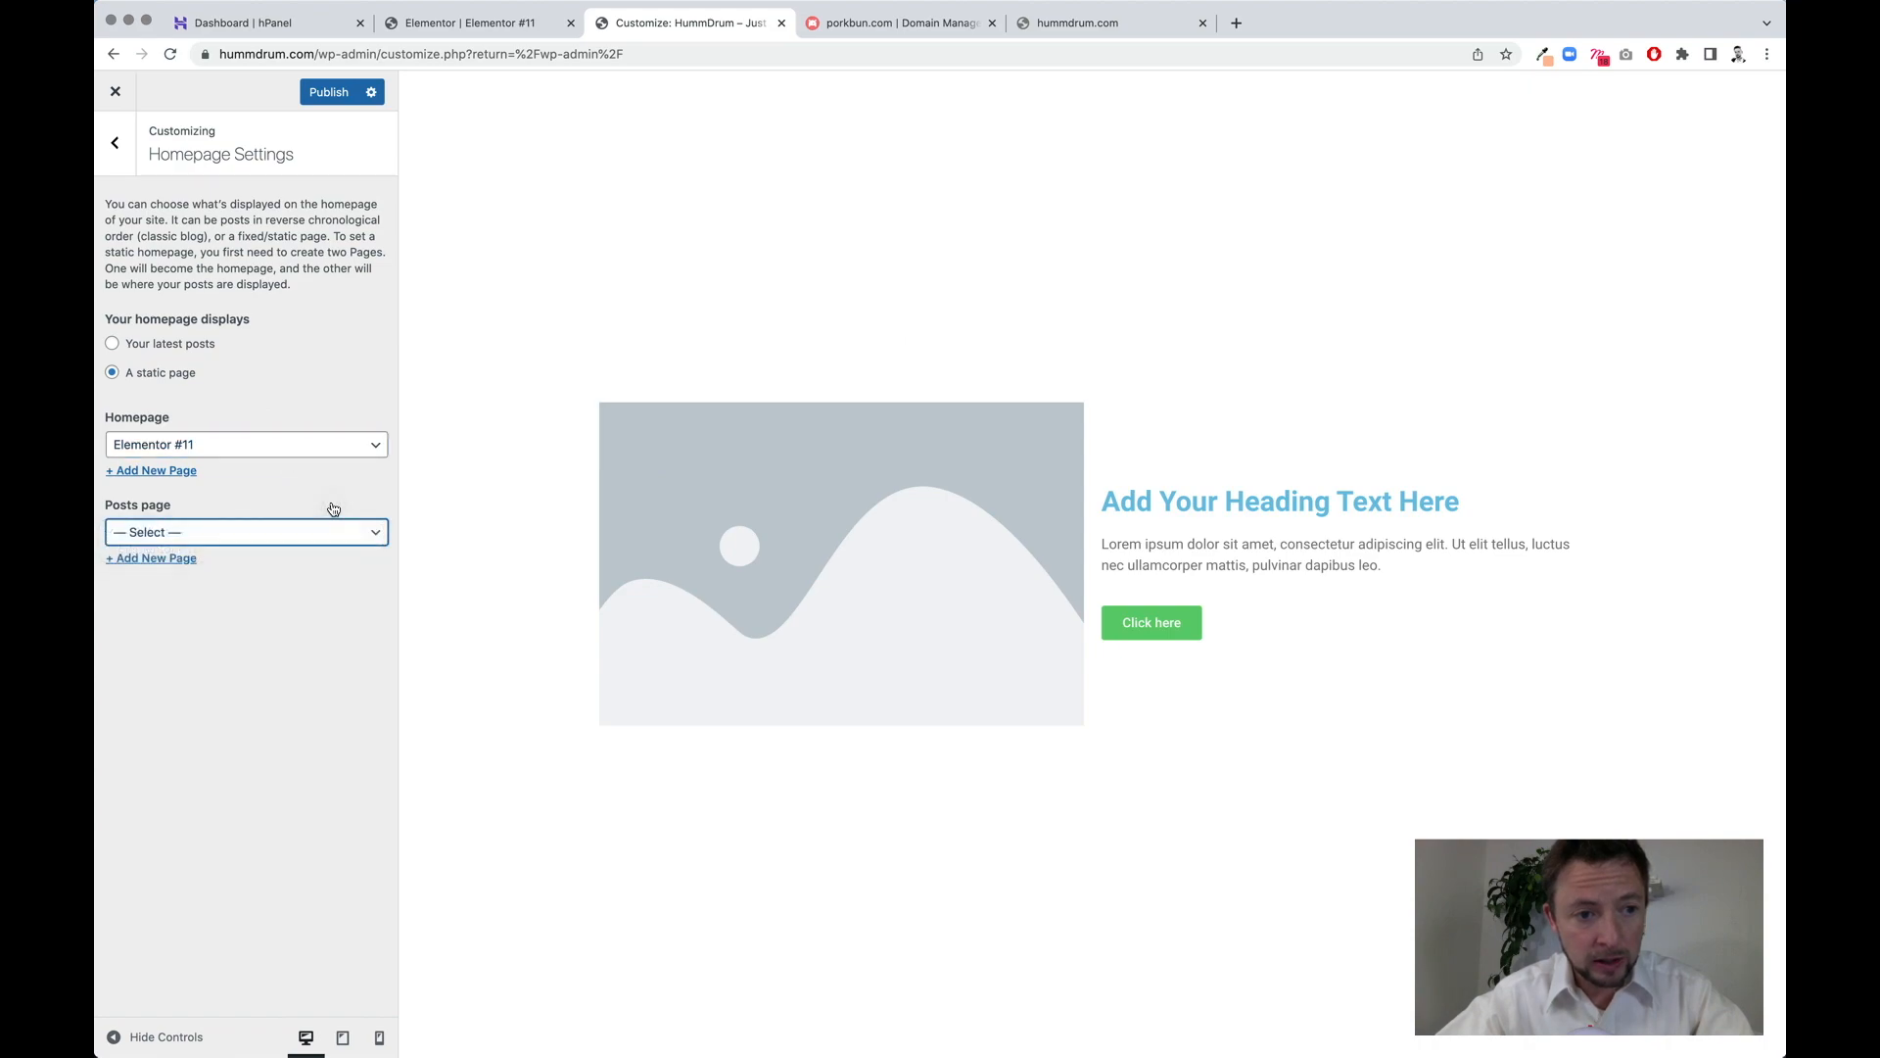
click(156, 558)
text(Blog)
click(367, 565)
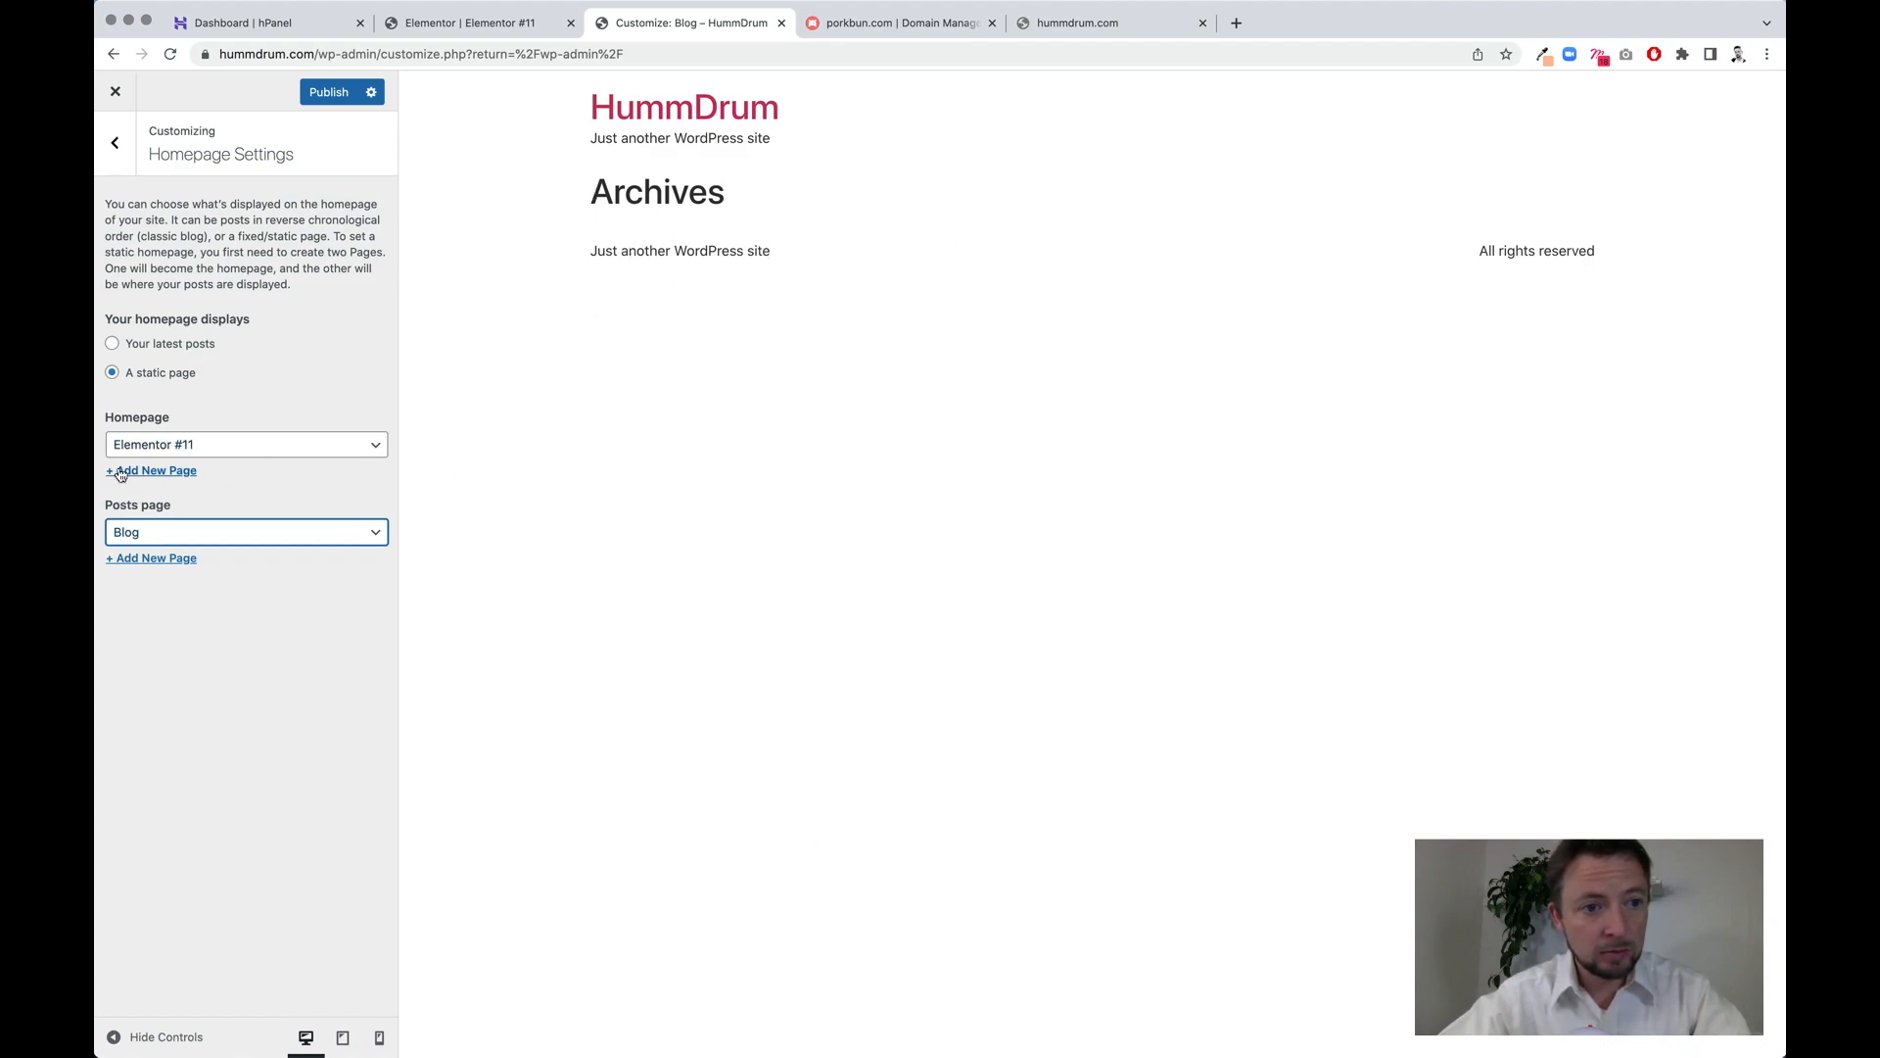
click(337, 96)
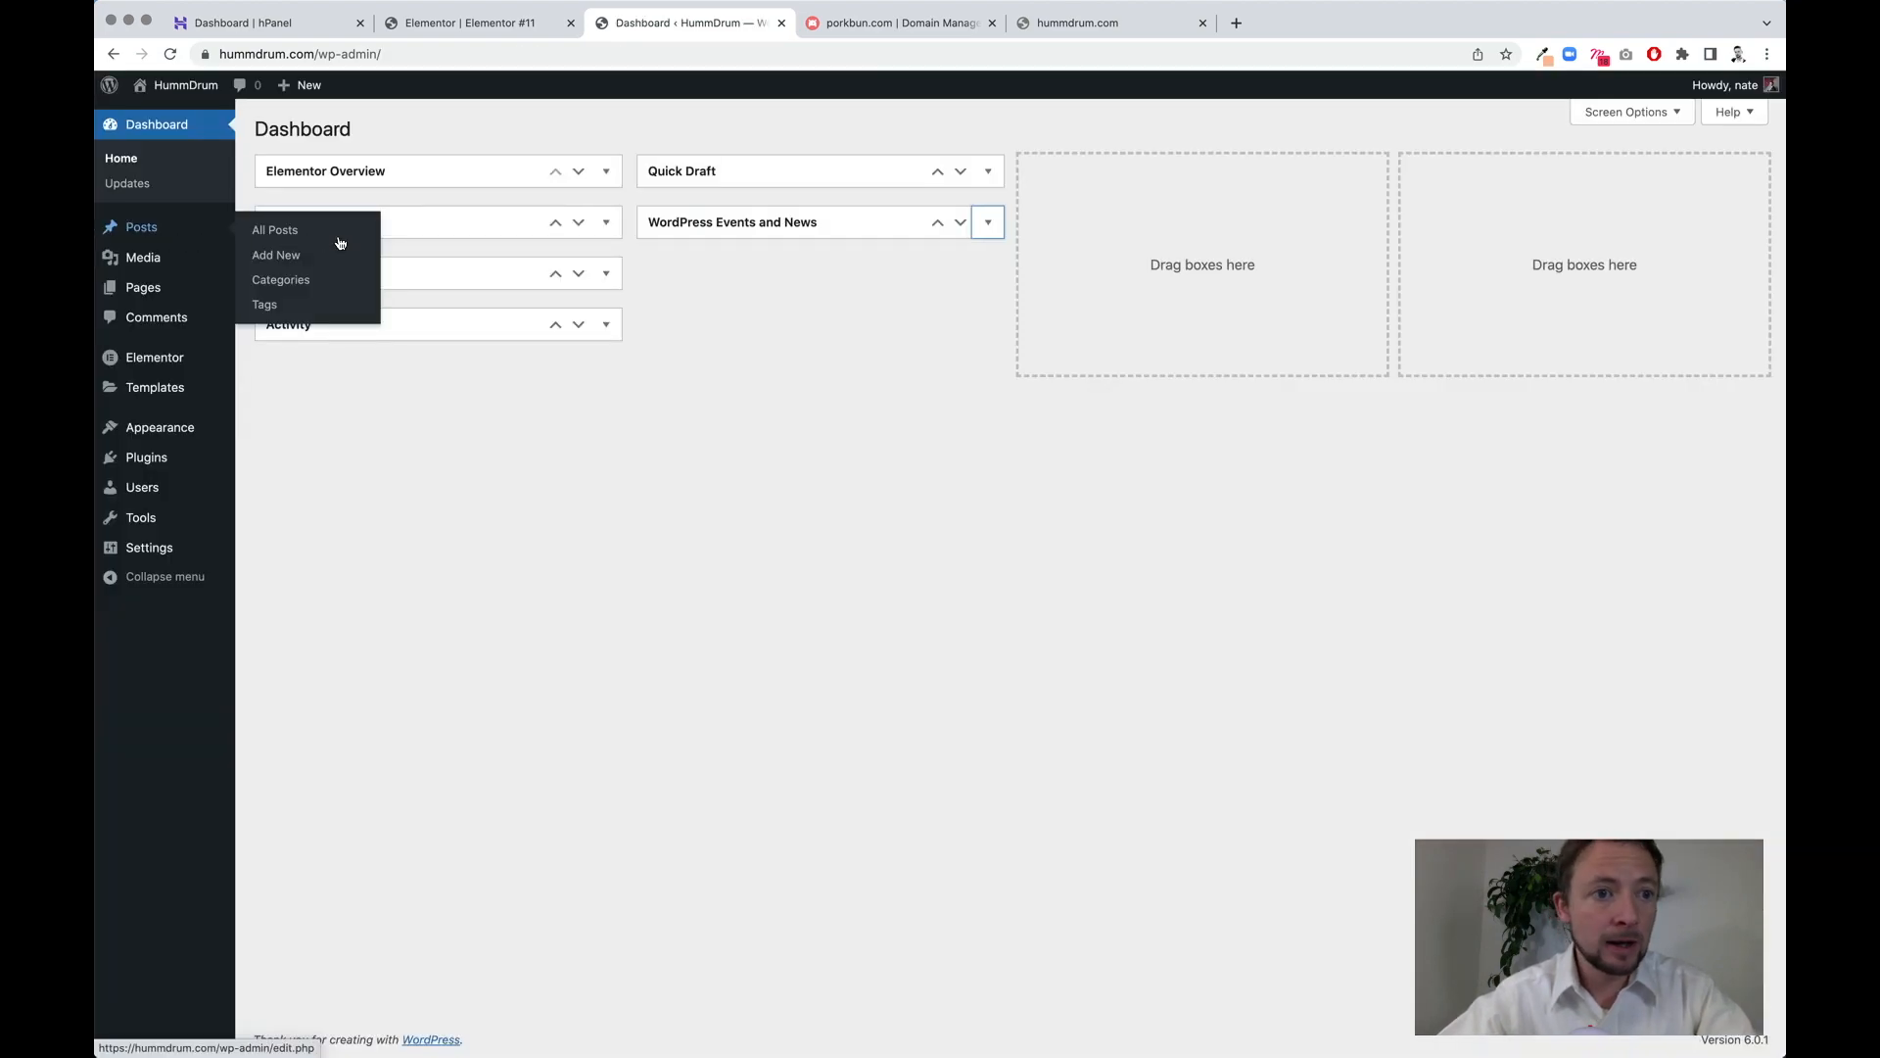
- Edit Elementor #11 with Elementor, title it "HummDrum | Music Therapy for the Anxious Inspiration for Pros", enable Hide Title, and update it
click(143, 293)
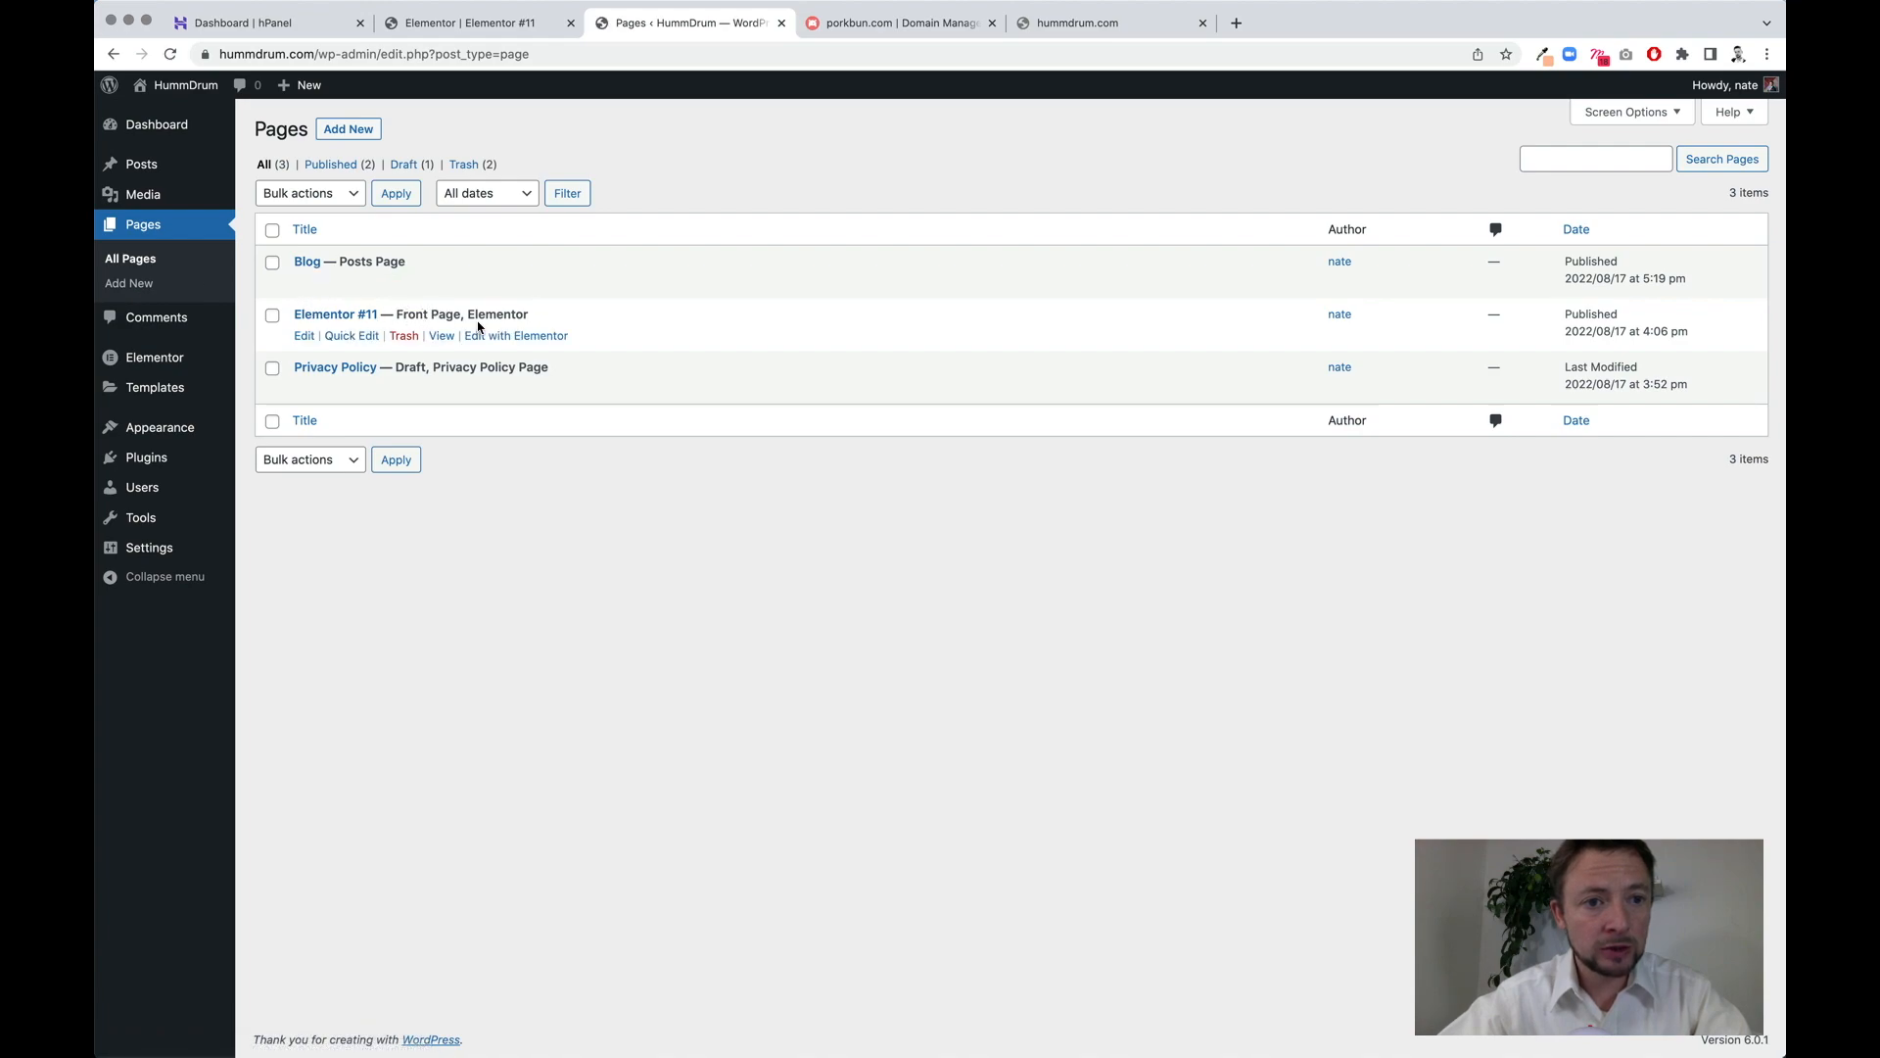
click(542, 336)
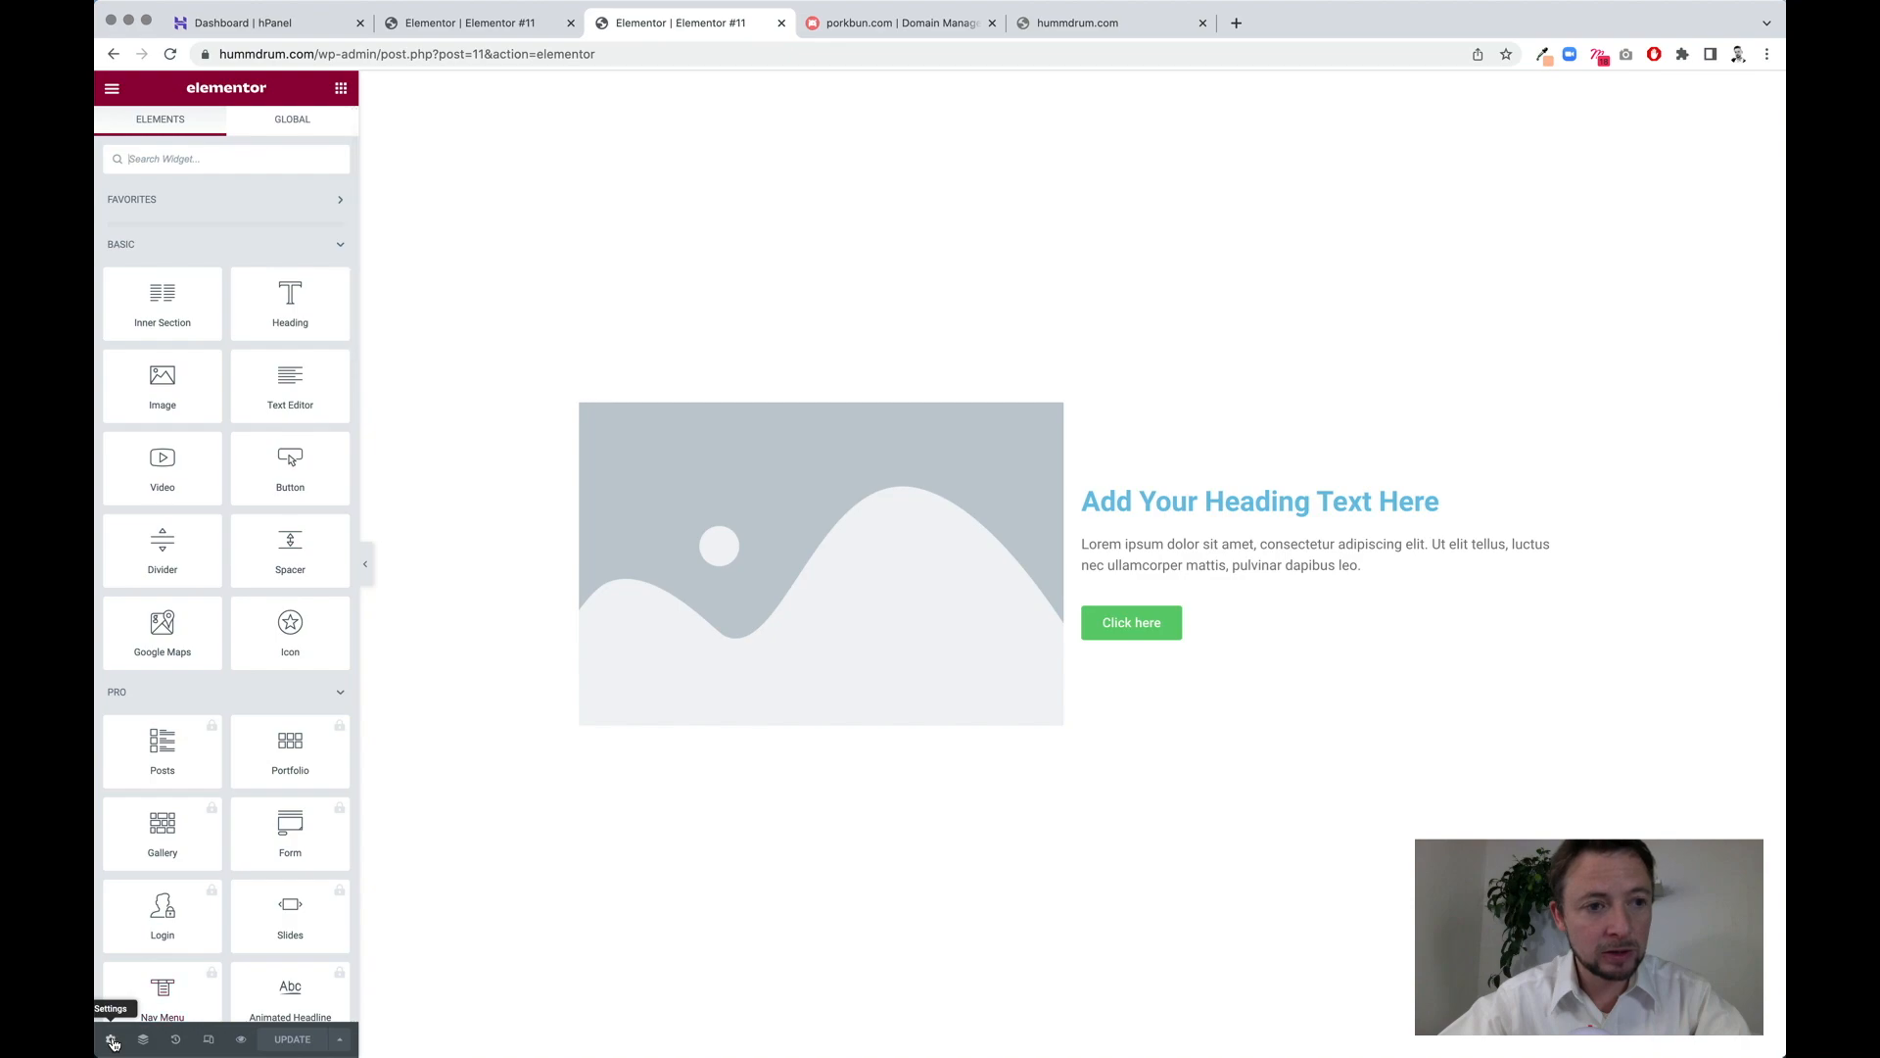
click(112, 1039)
triple_click(172, 243)
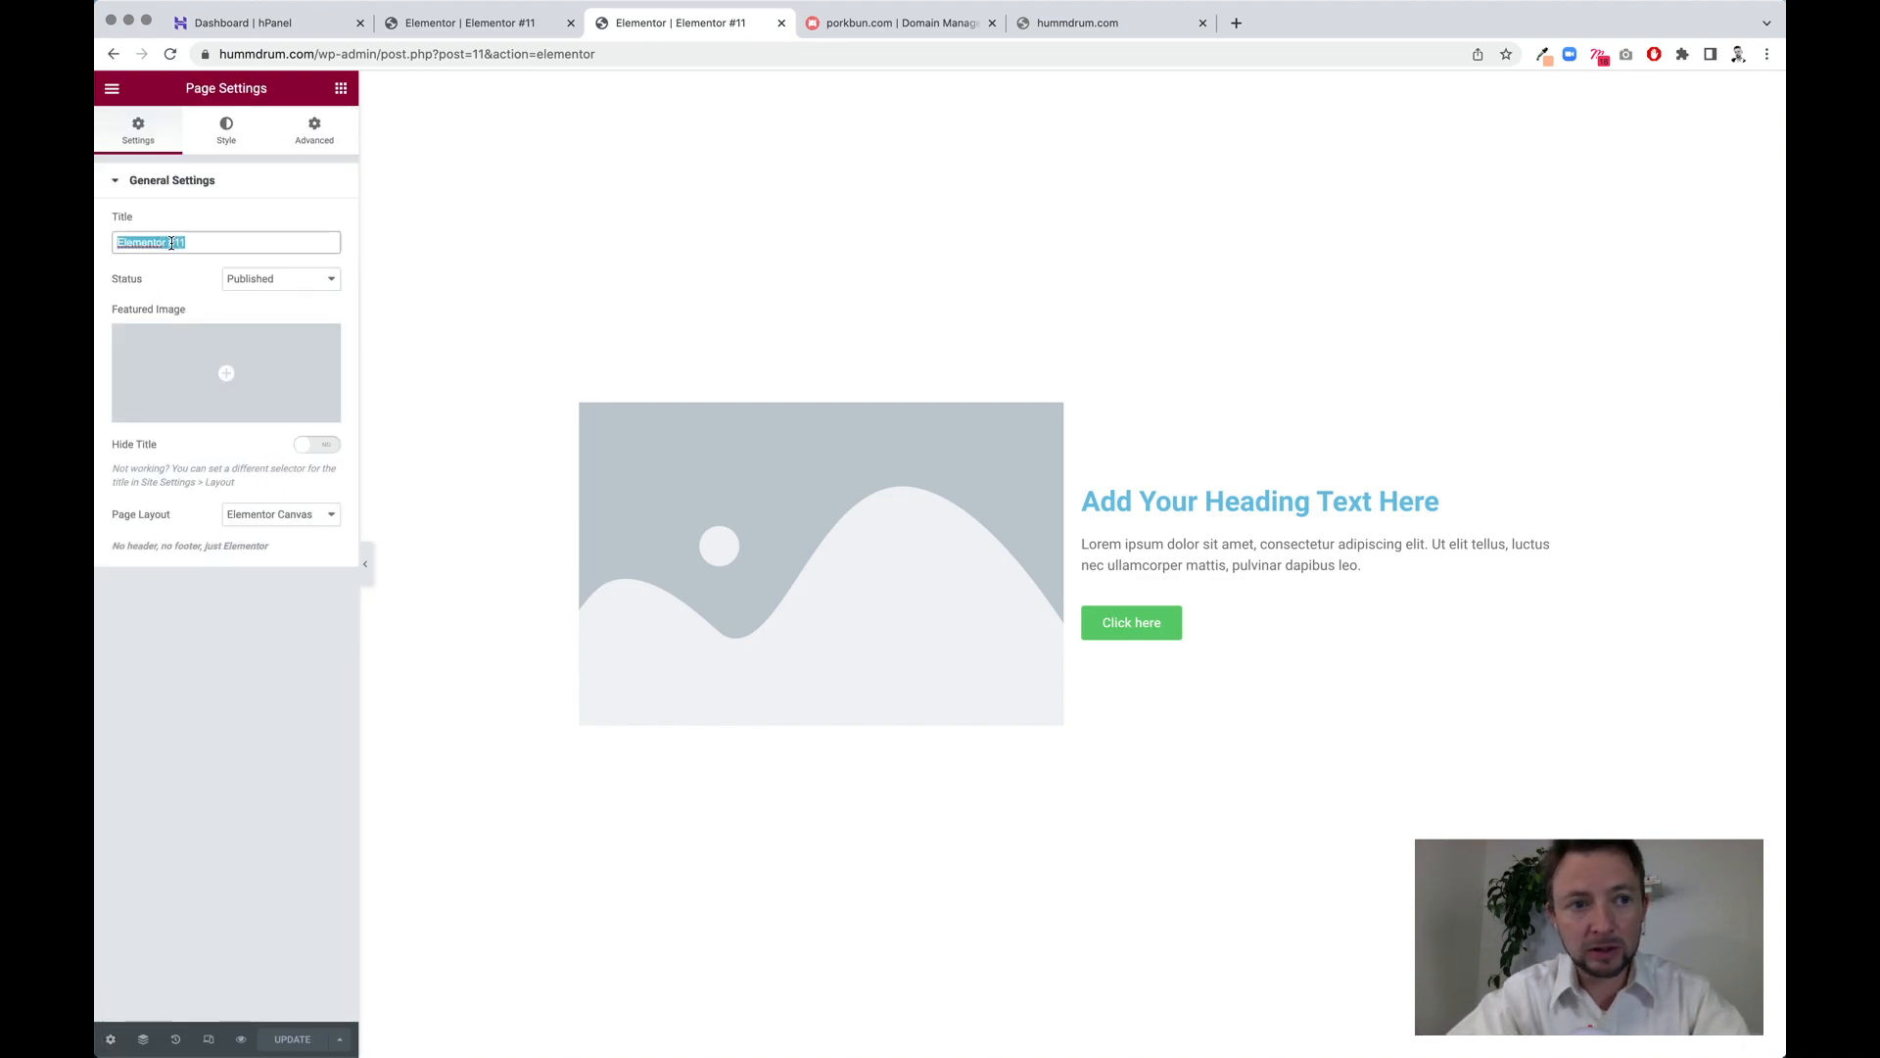
text(Home)
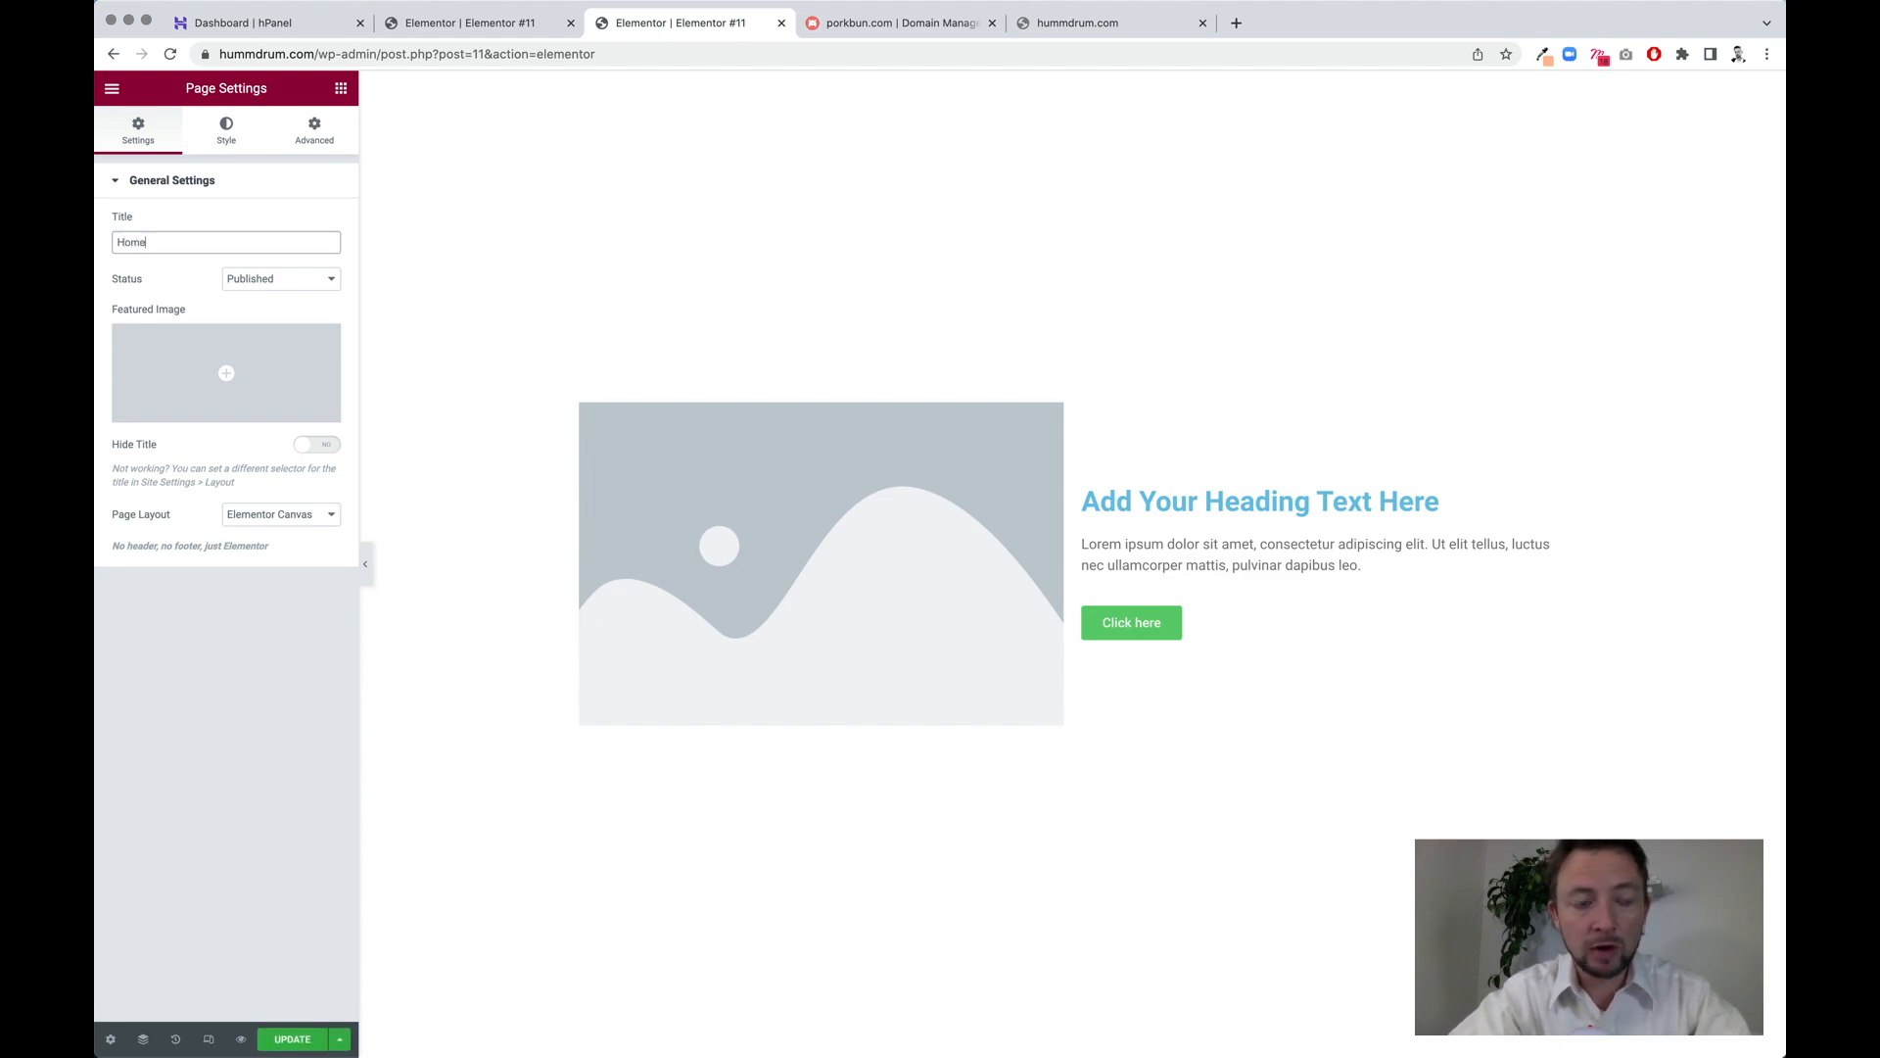
key(super+a)
text(Hu)
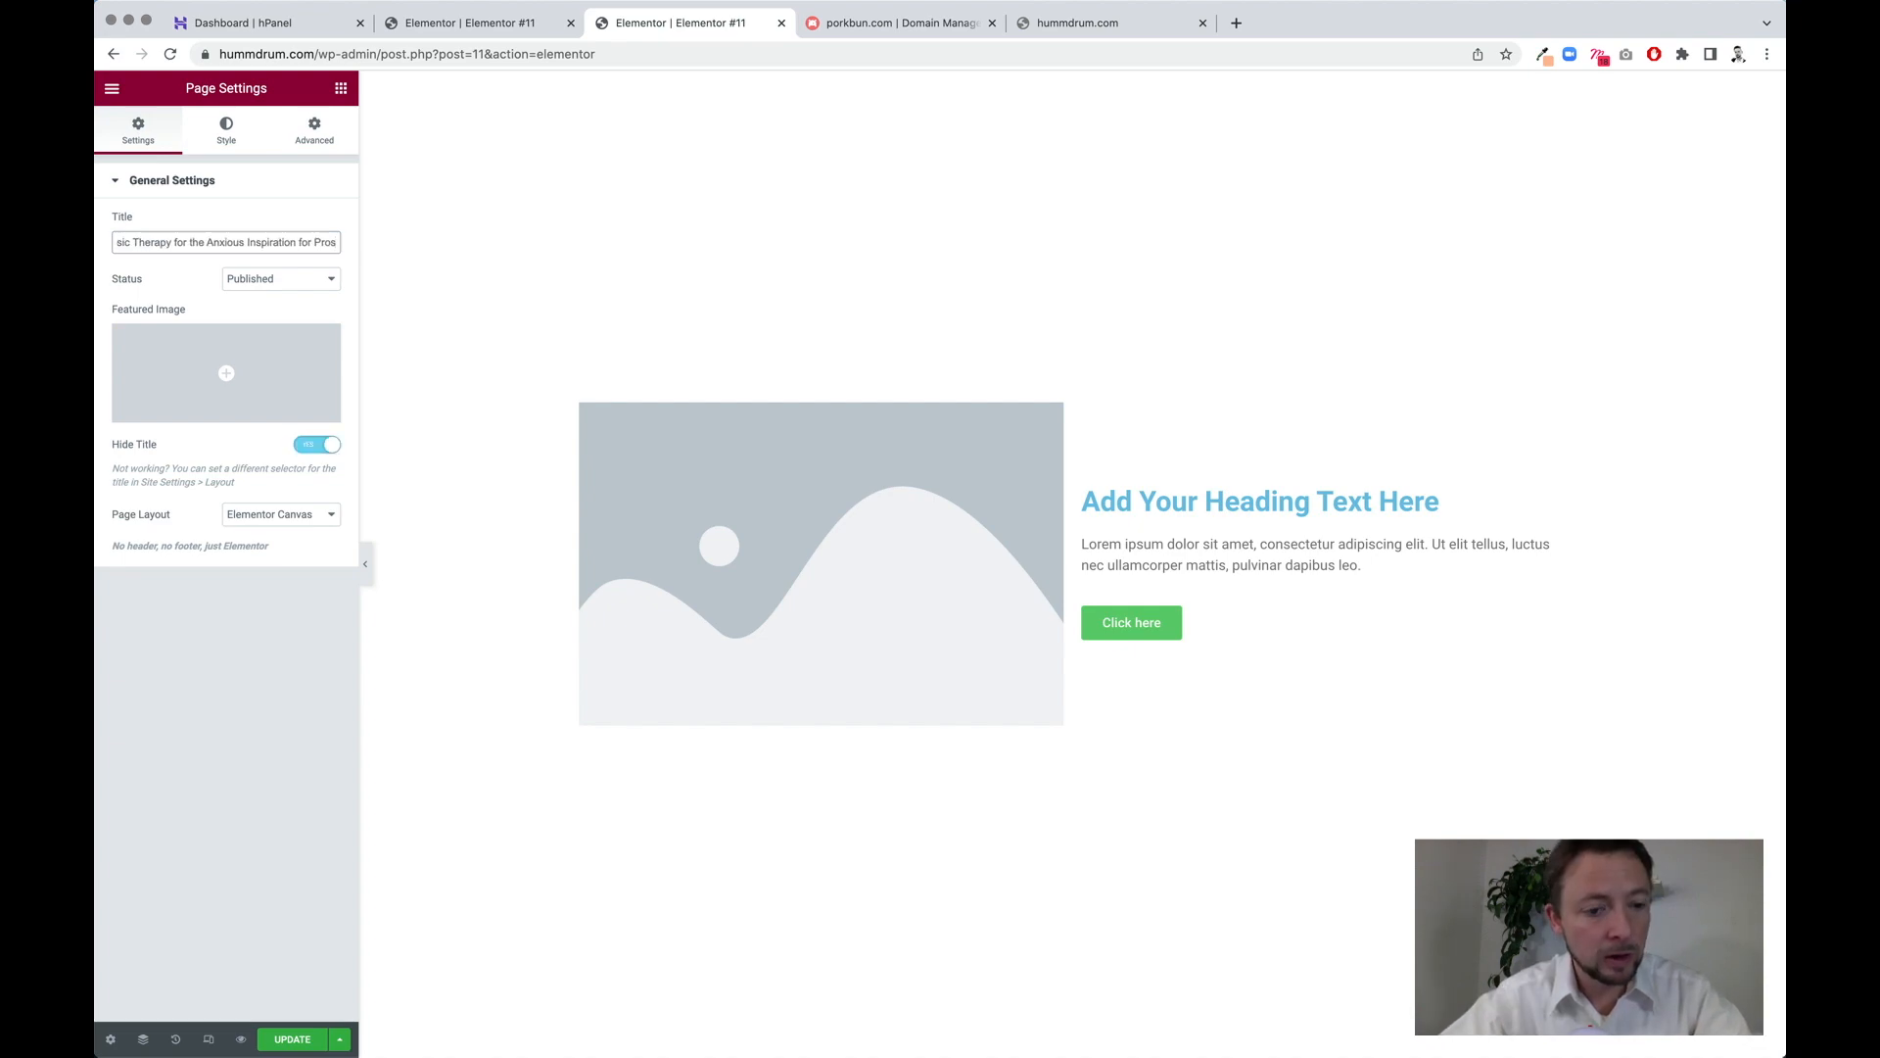
click(290, 1037)
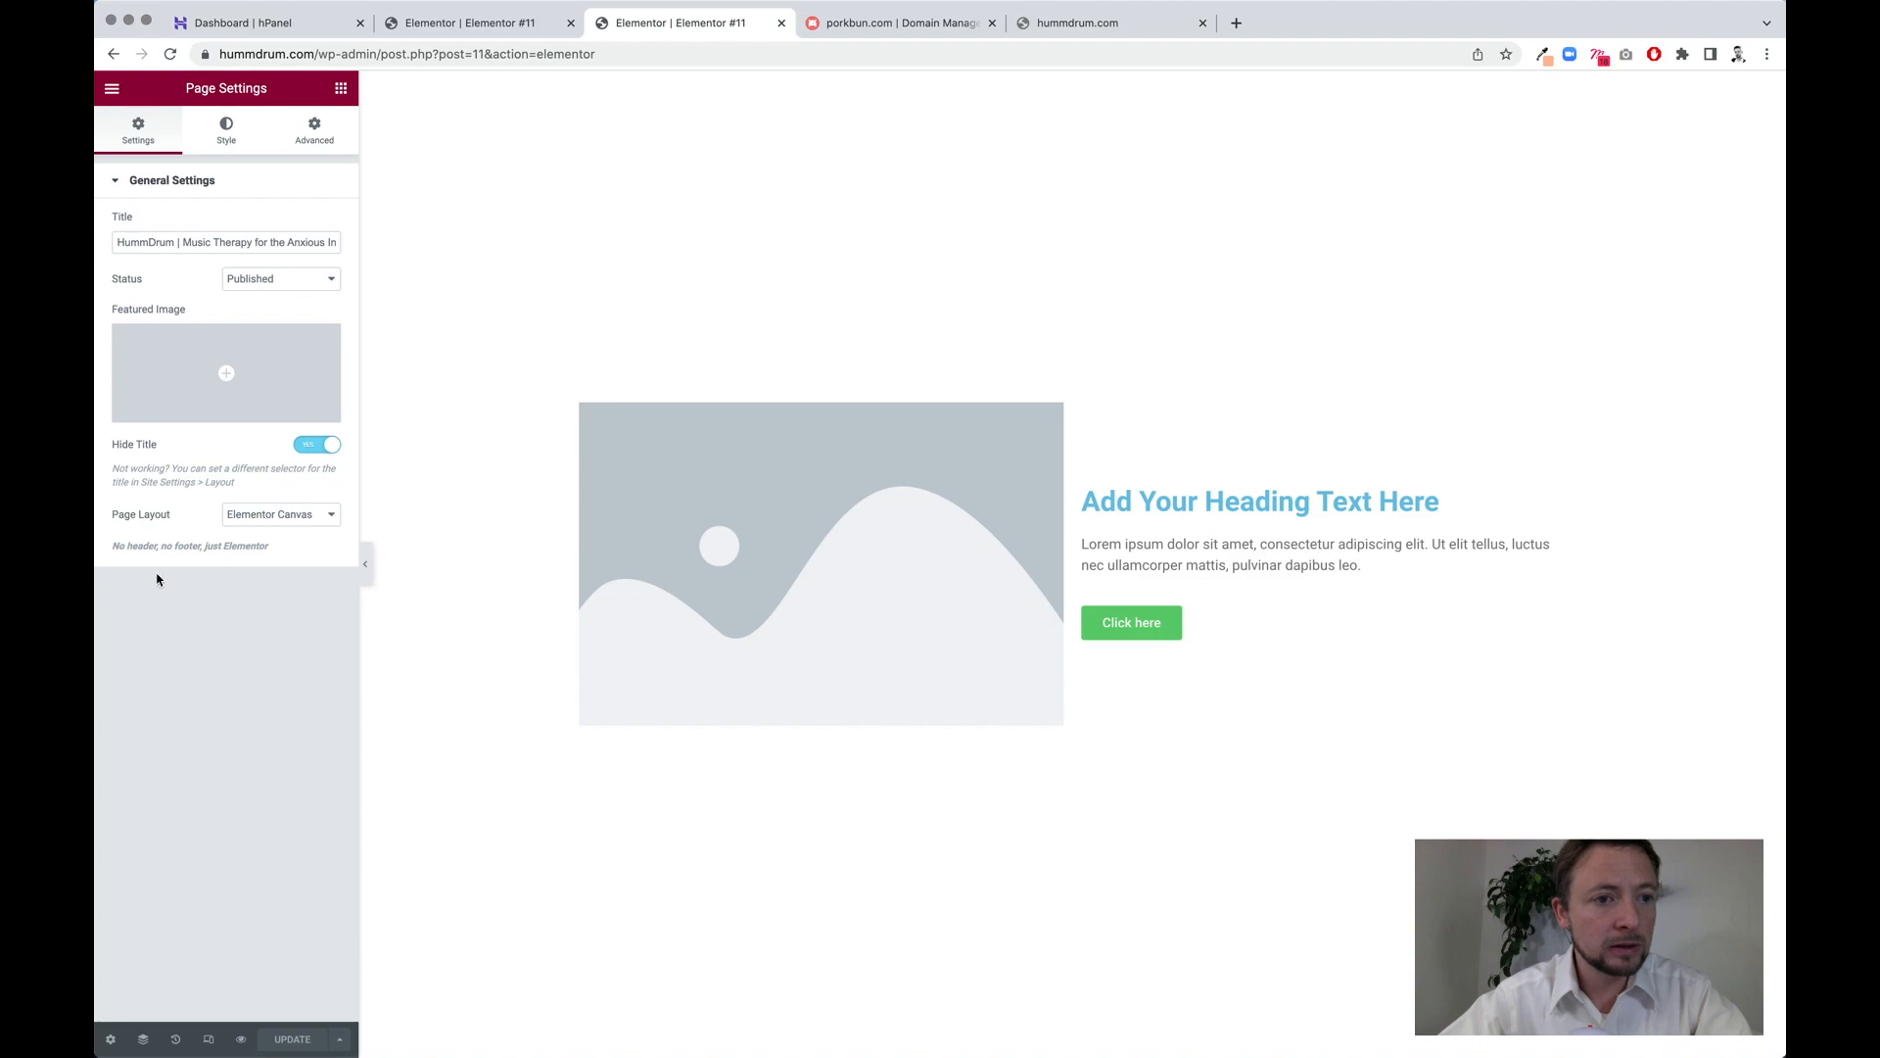
- Exit the Elementor editor and return to the WordPress list of pages
click(120, 92)
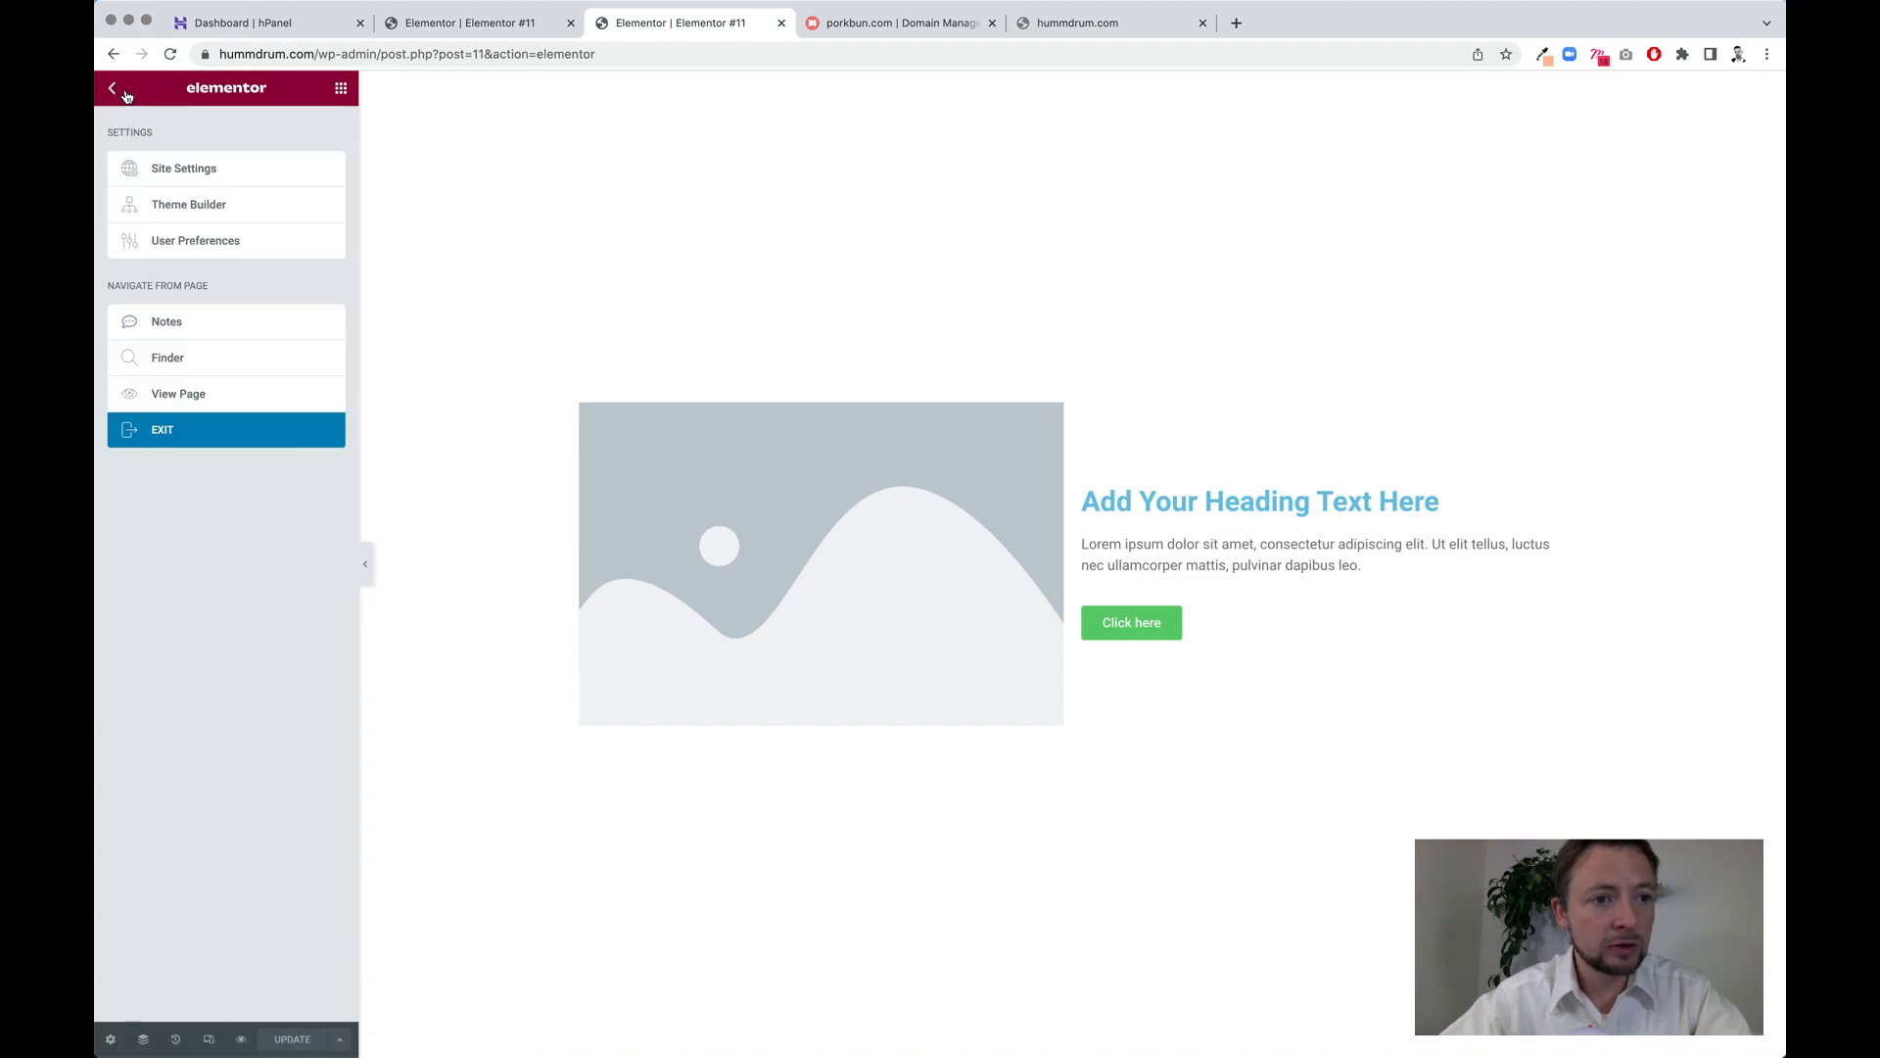
click(172, 434)
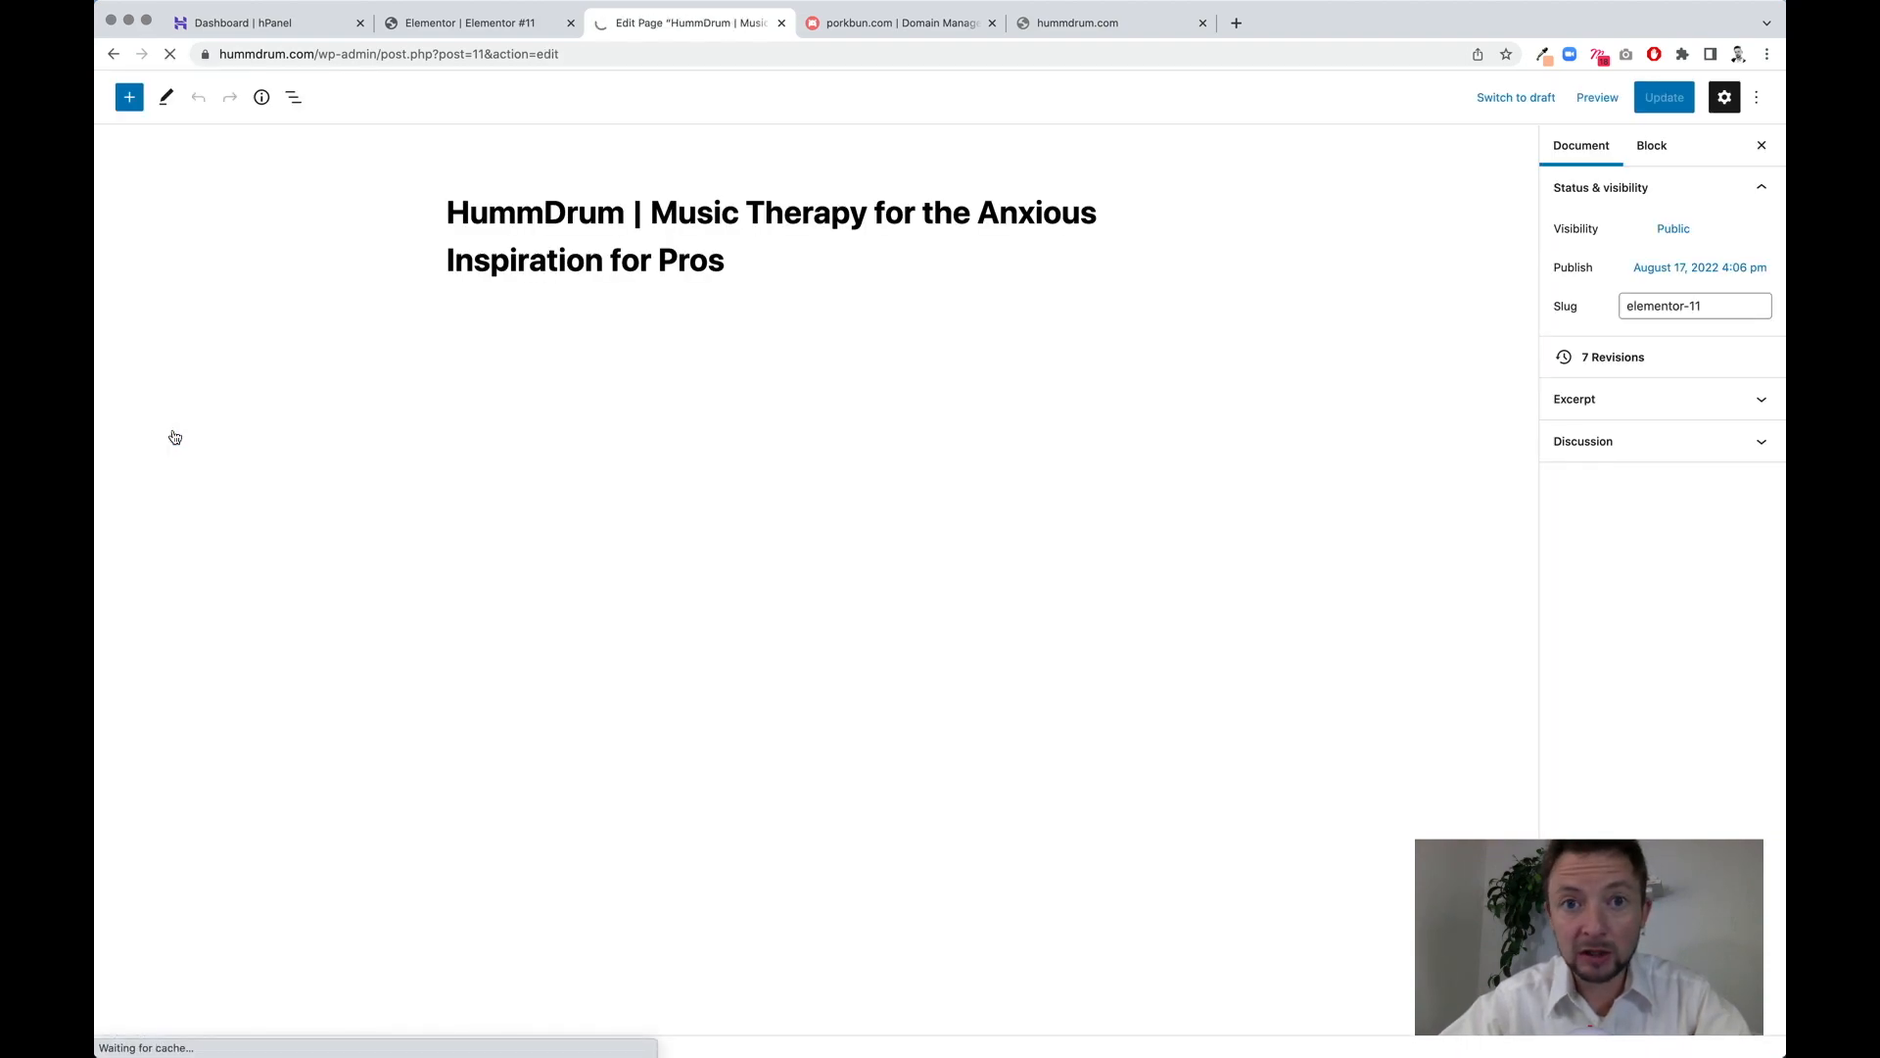
click(112, 104)
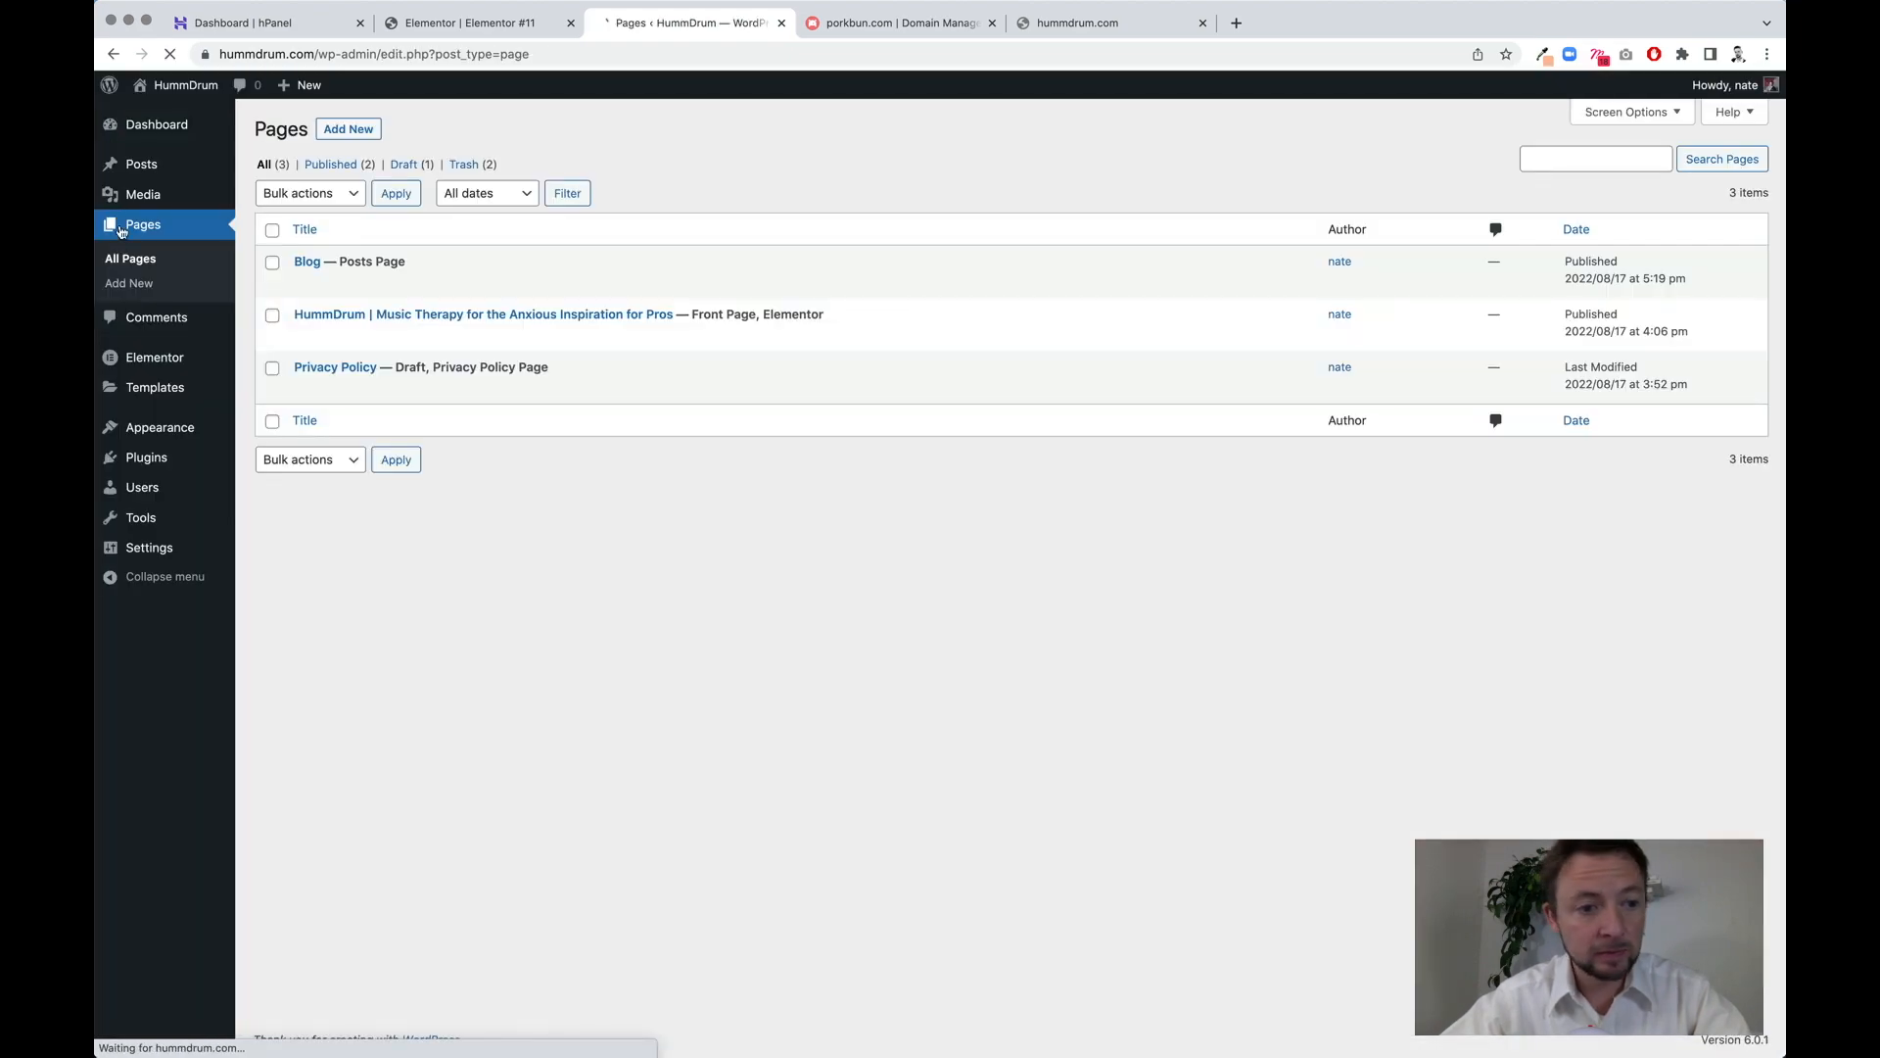
- Set the site's permalink structure to Post name and save the changes
mouse_move(168, 547)
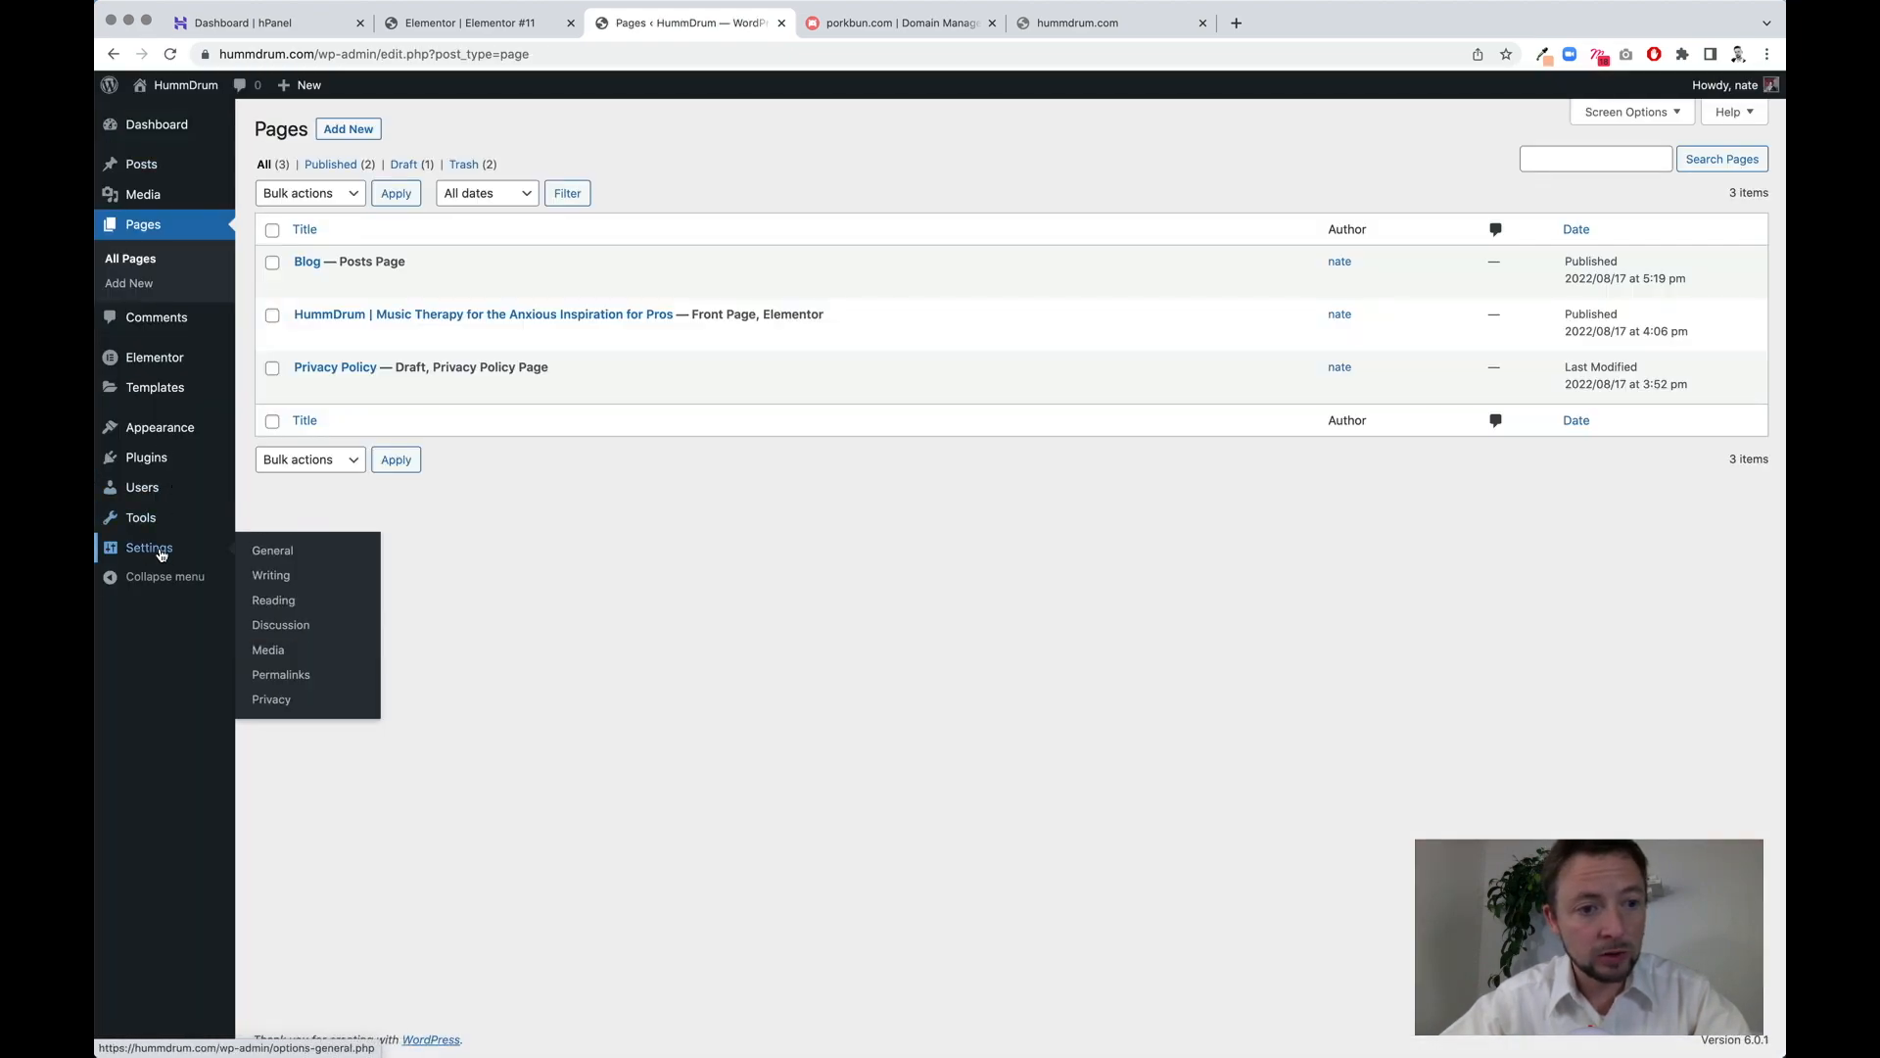
click(272, 674)
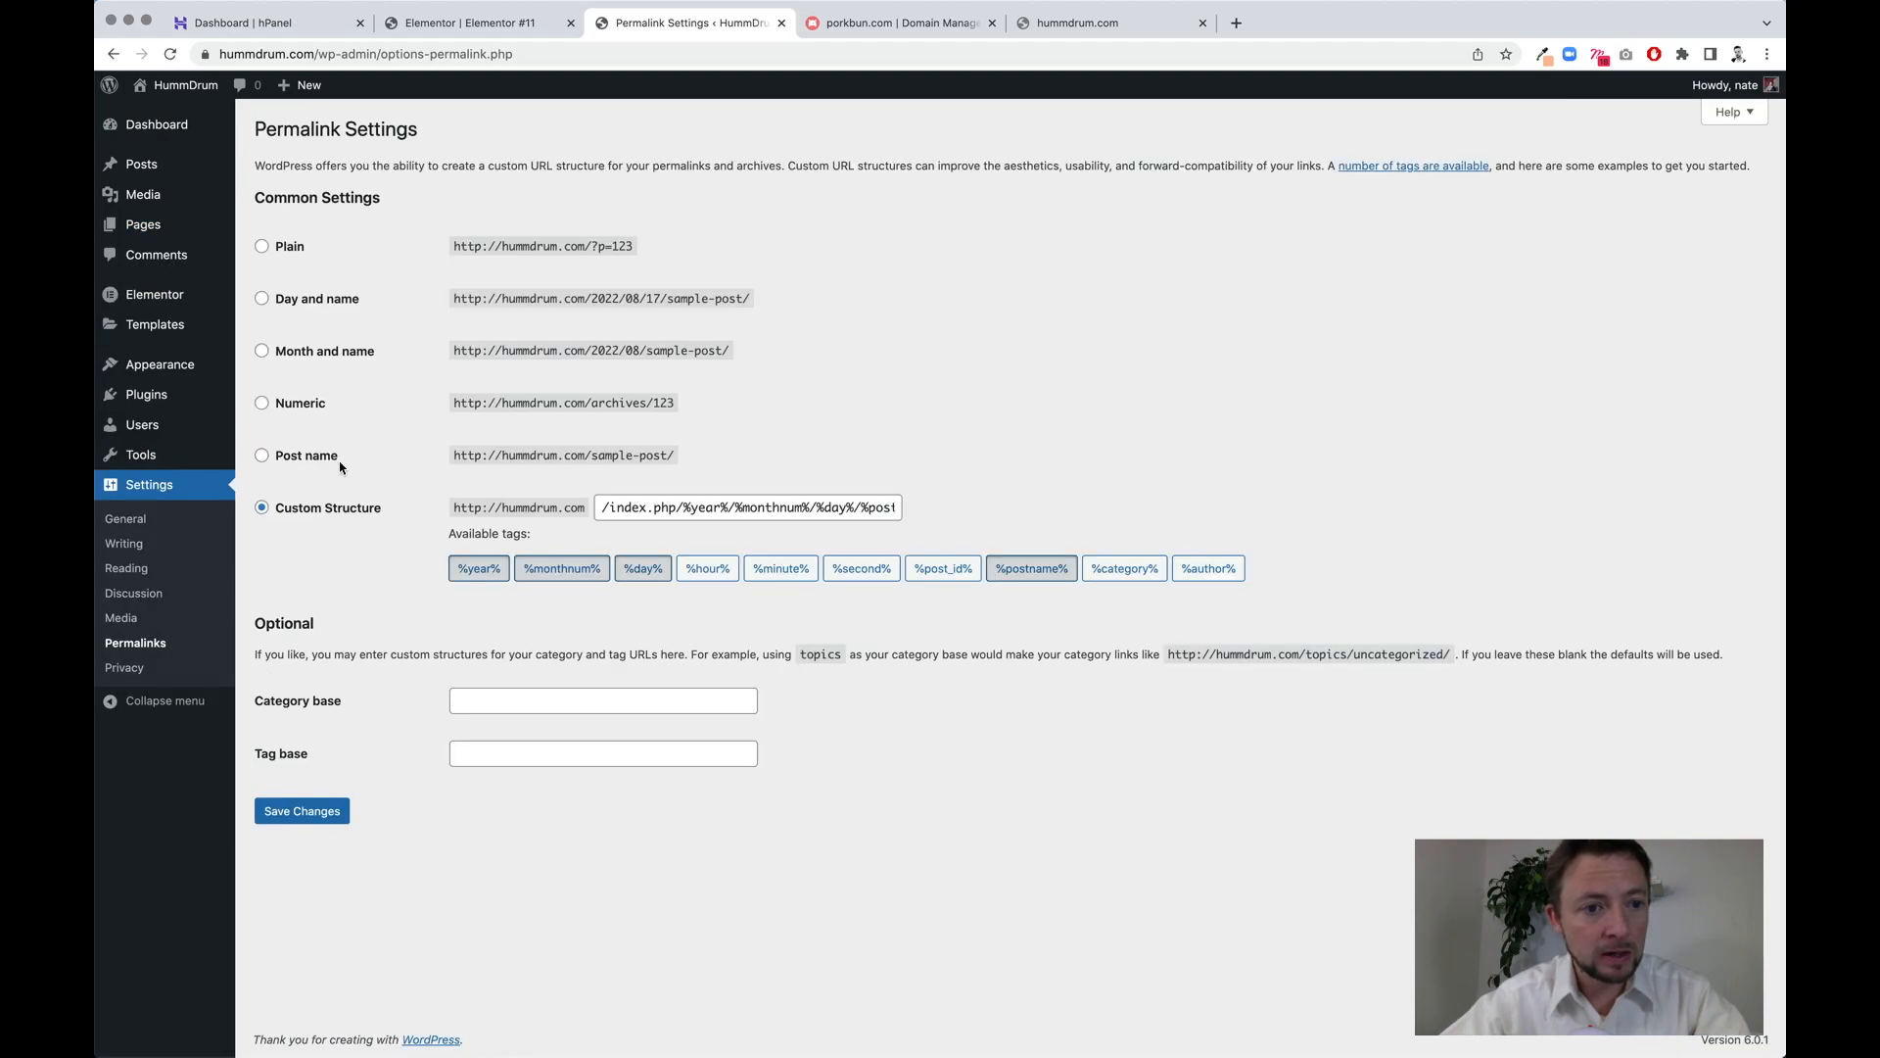
click(292, 456)
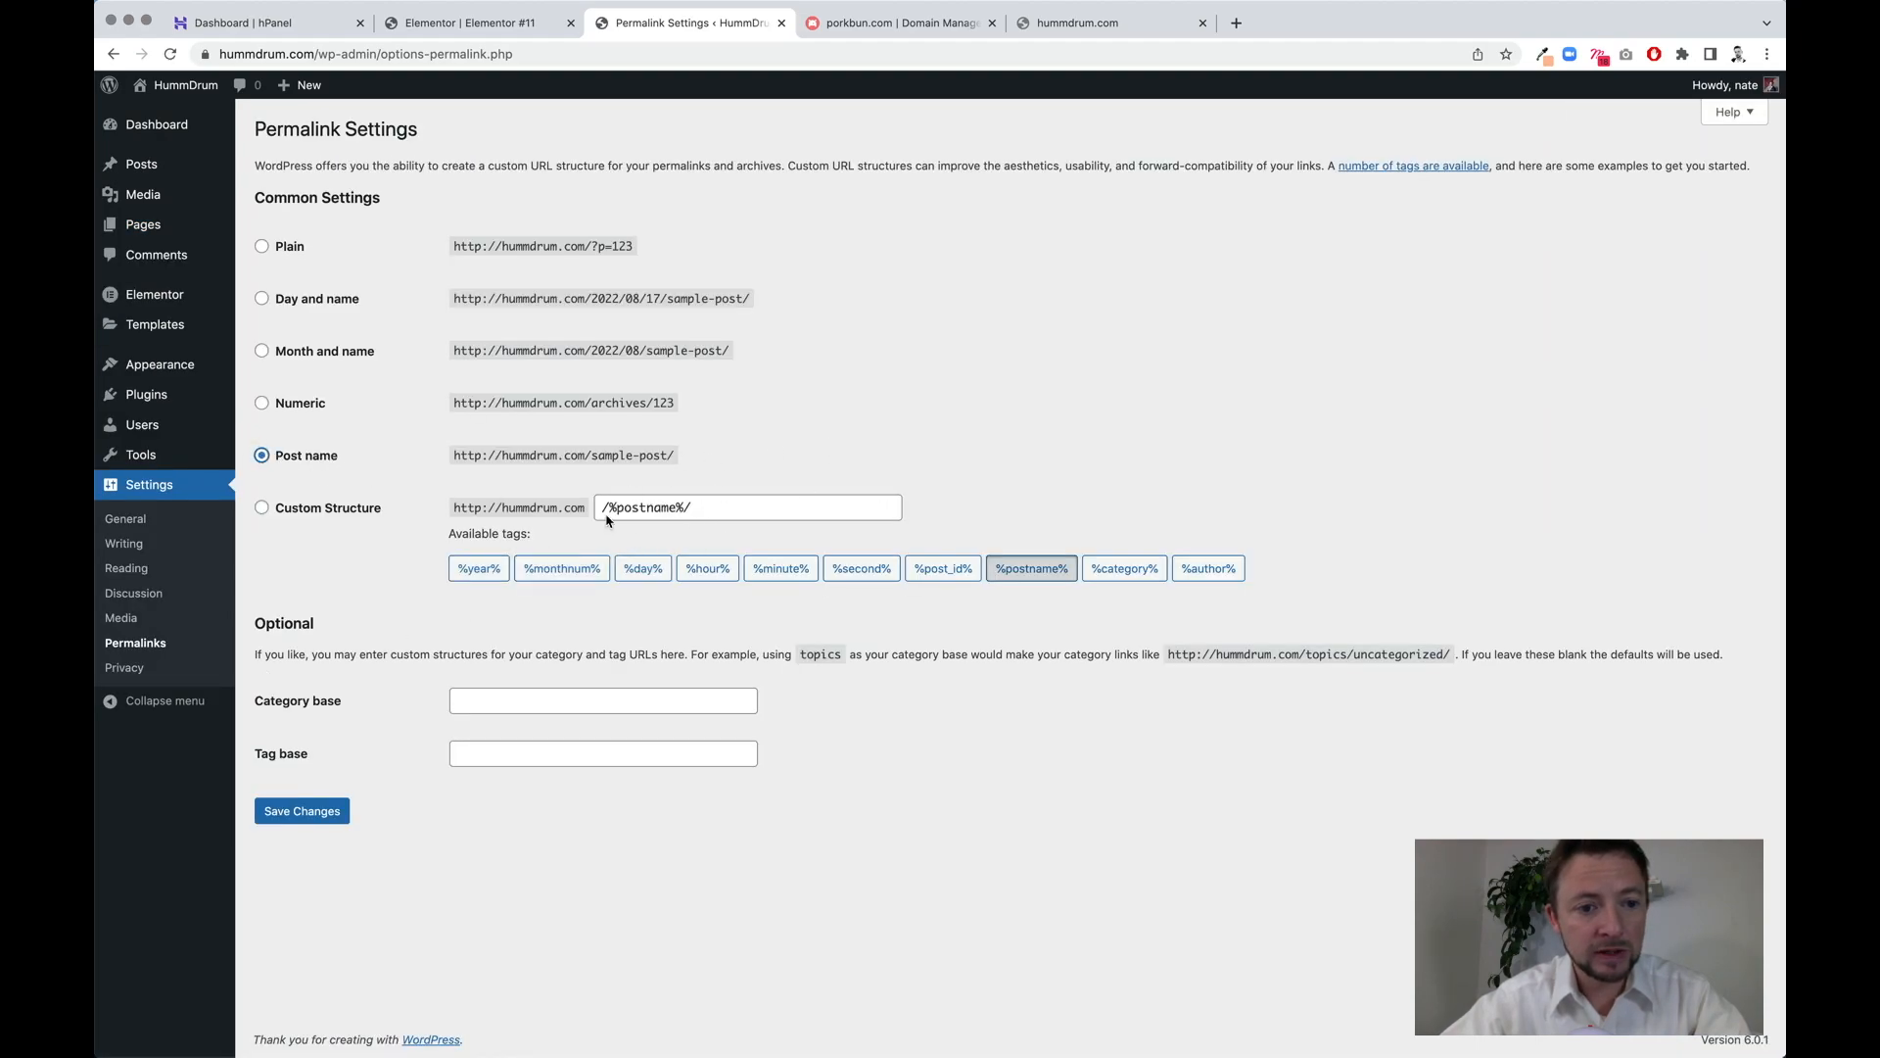
click(304, 811)
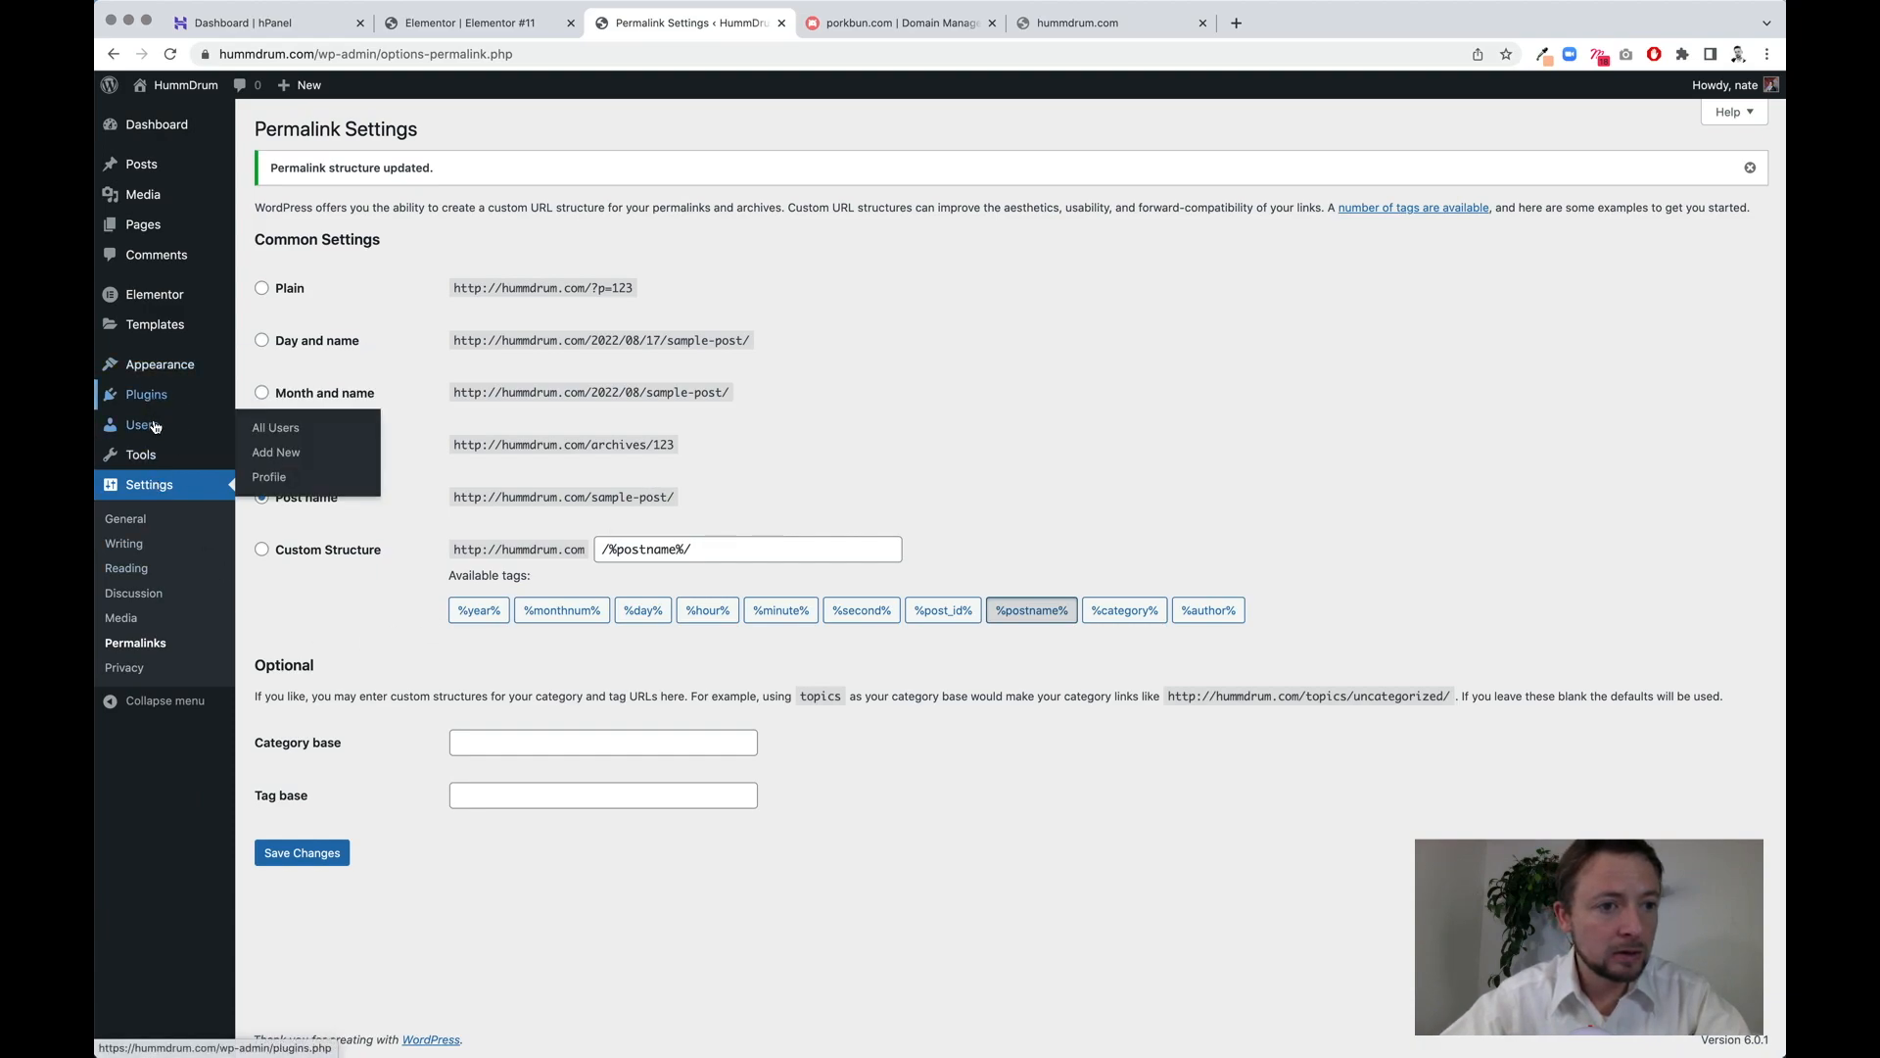
- Change the slug of the HummDrum front page to home through Quick Edit and update the page
click(165, 227)
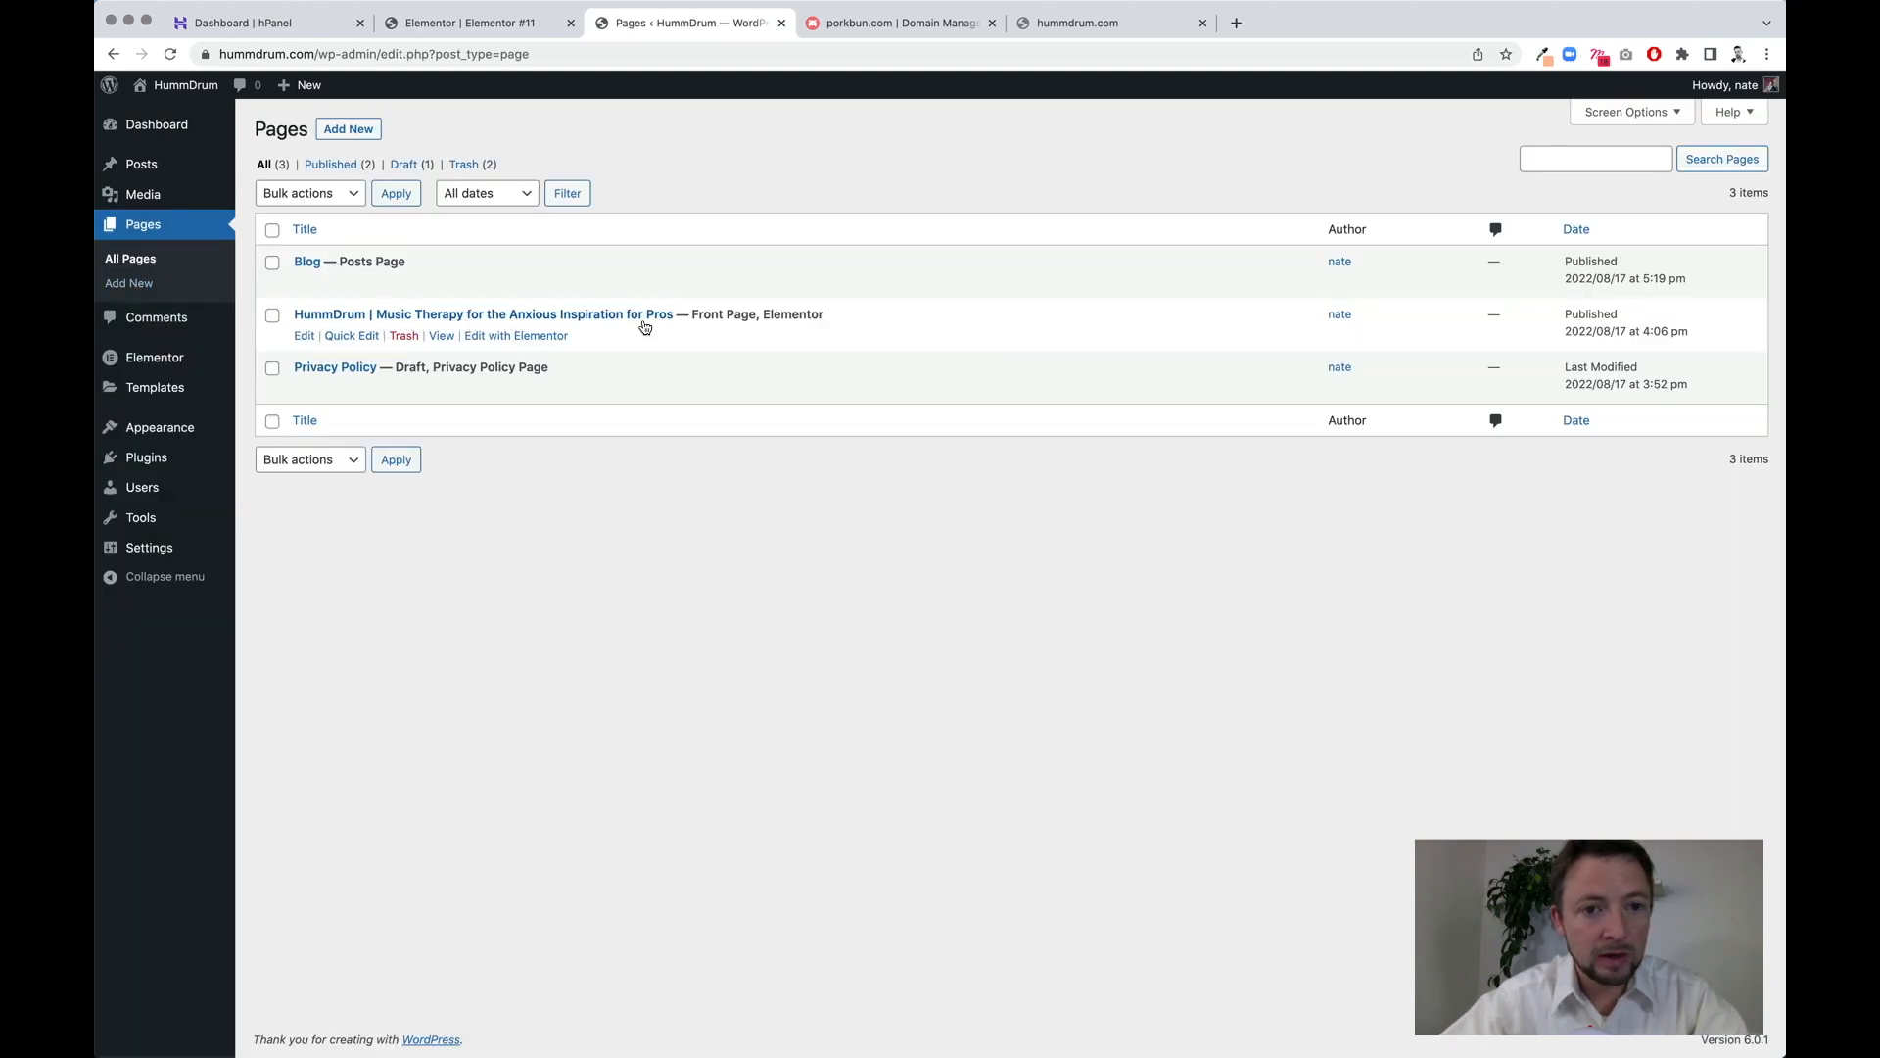
click(338, 338)
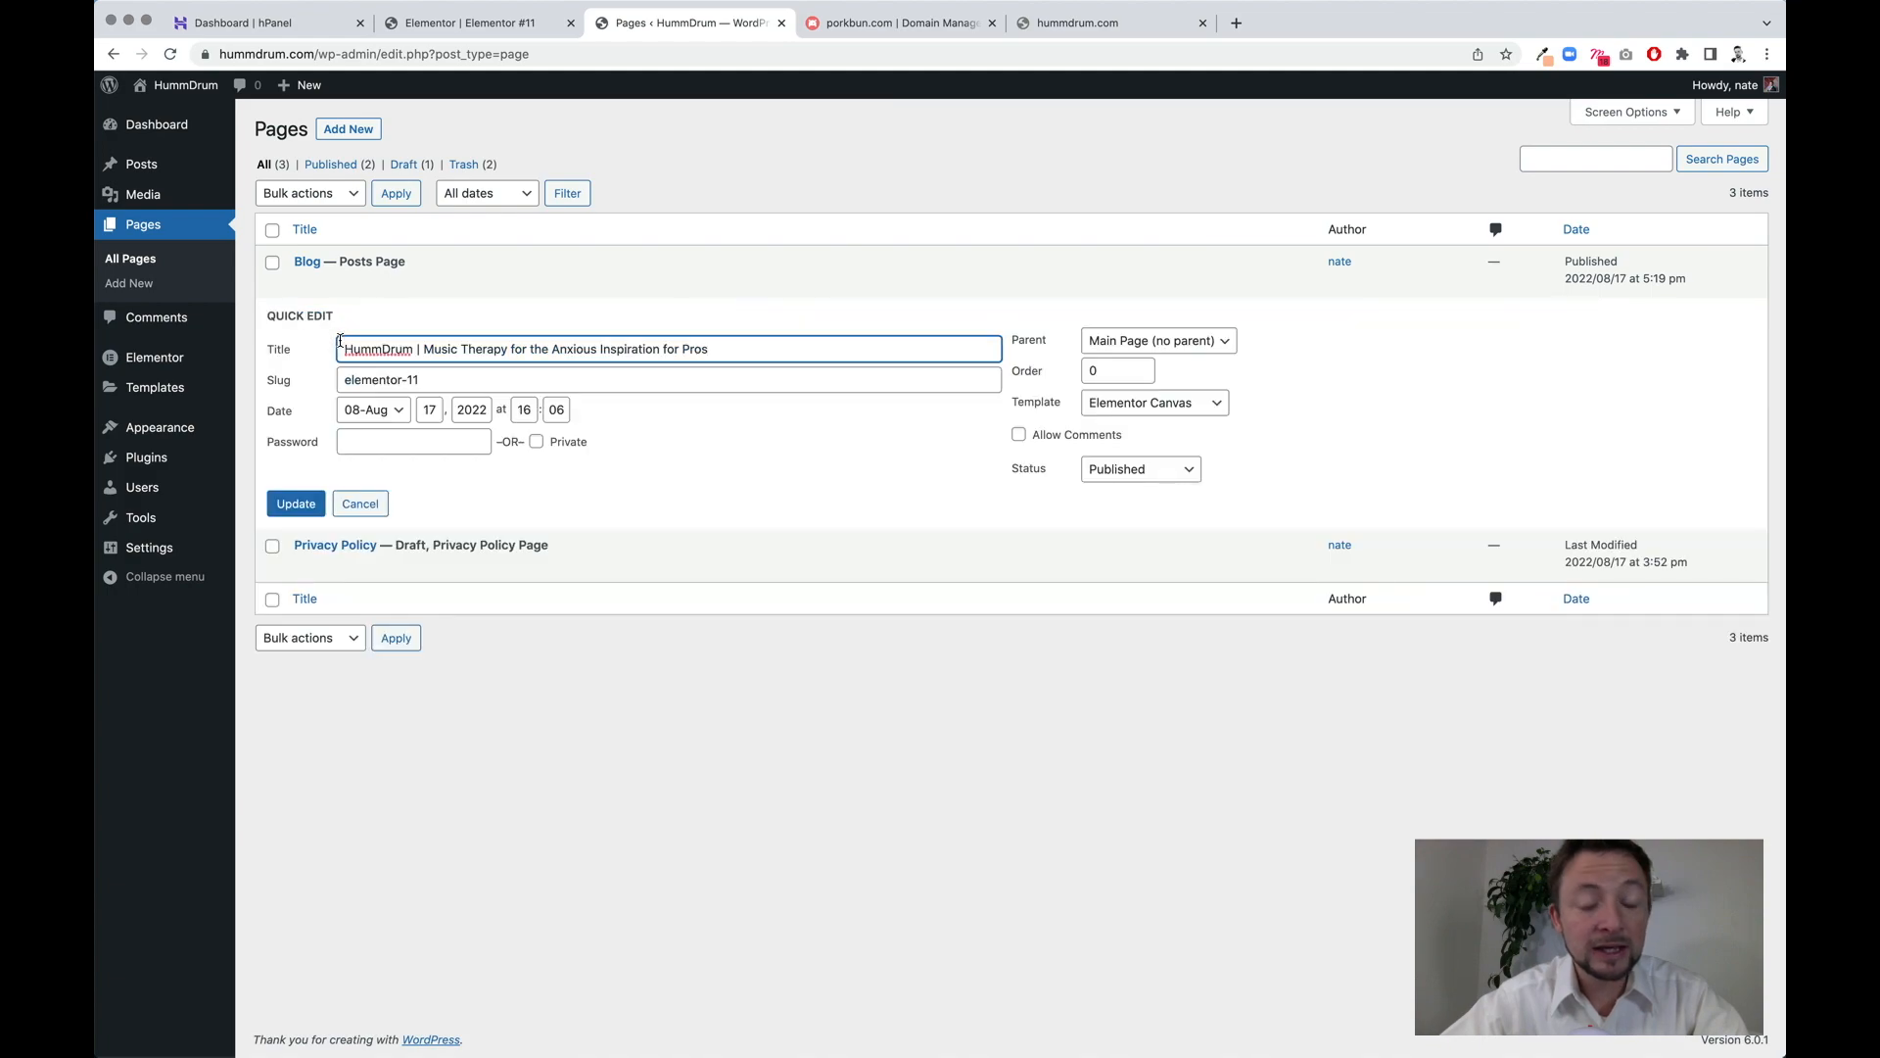
triple_click(396, 379)
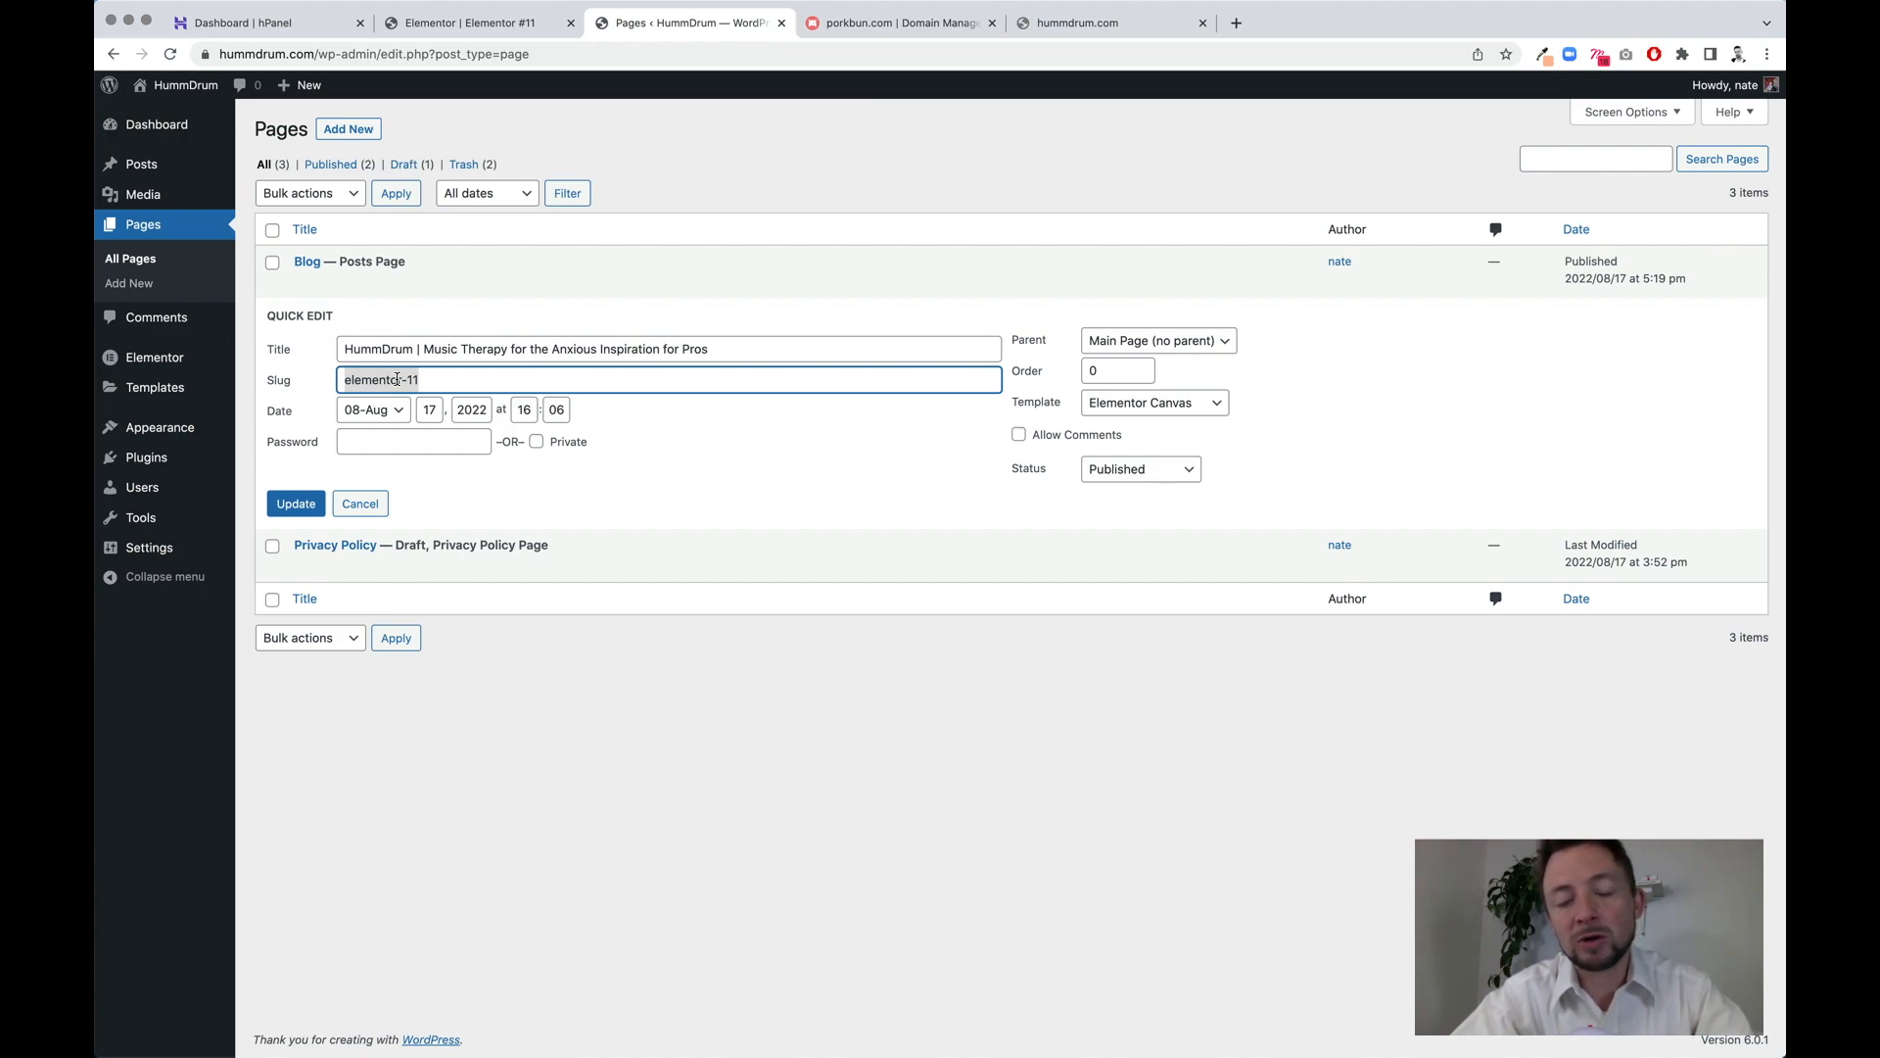
text(home)
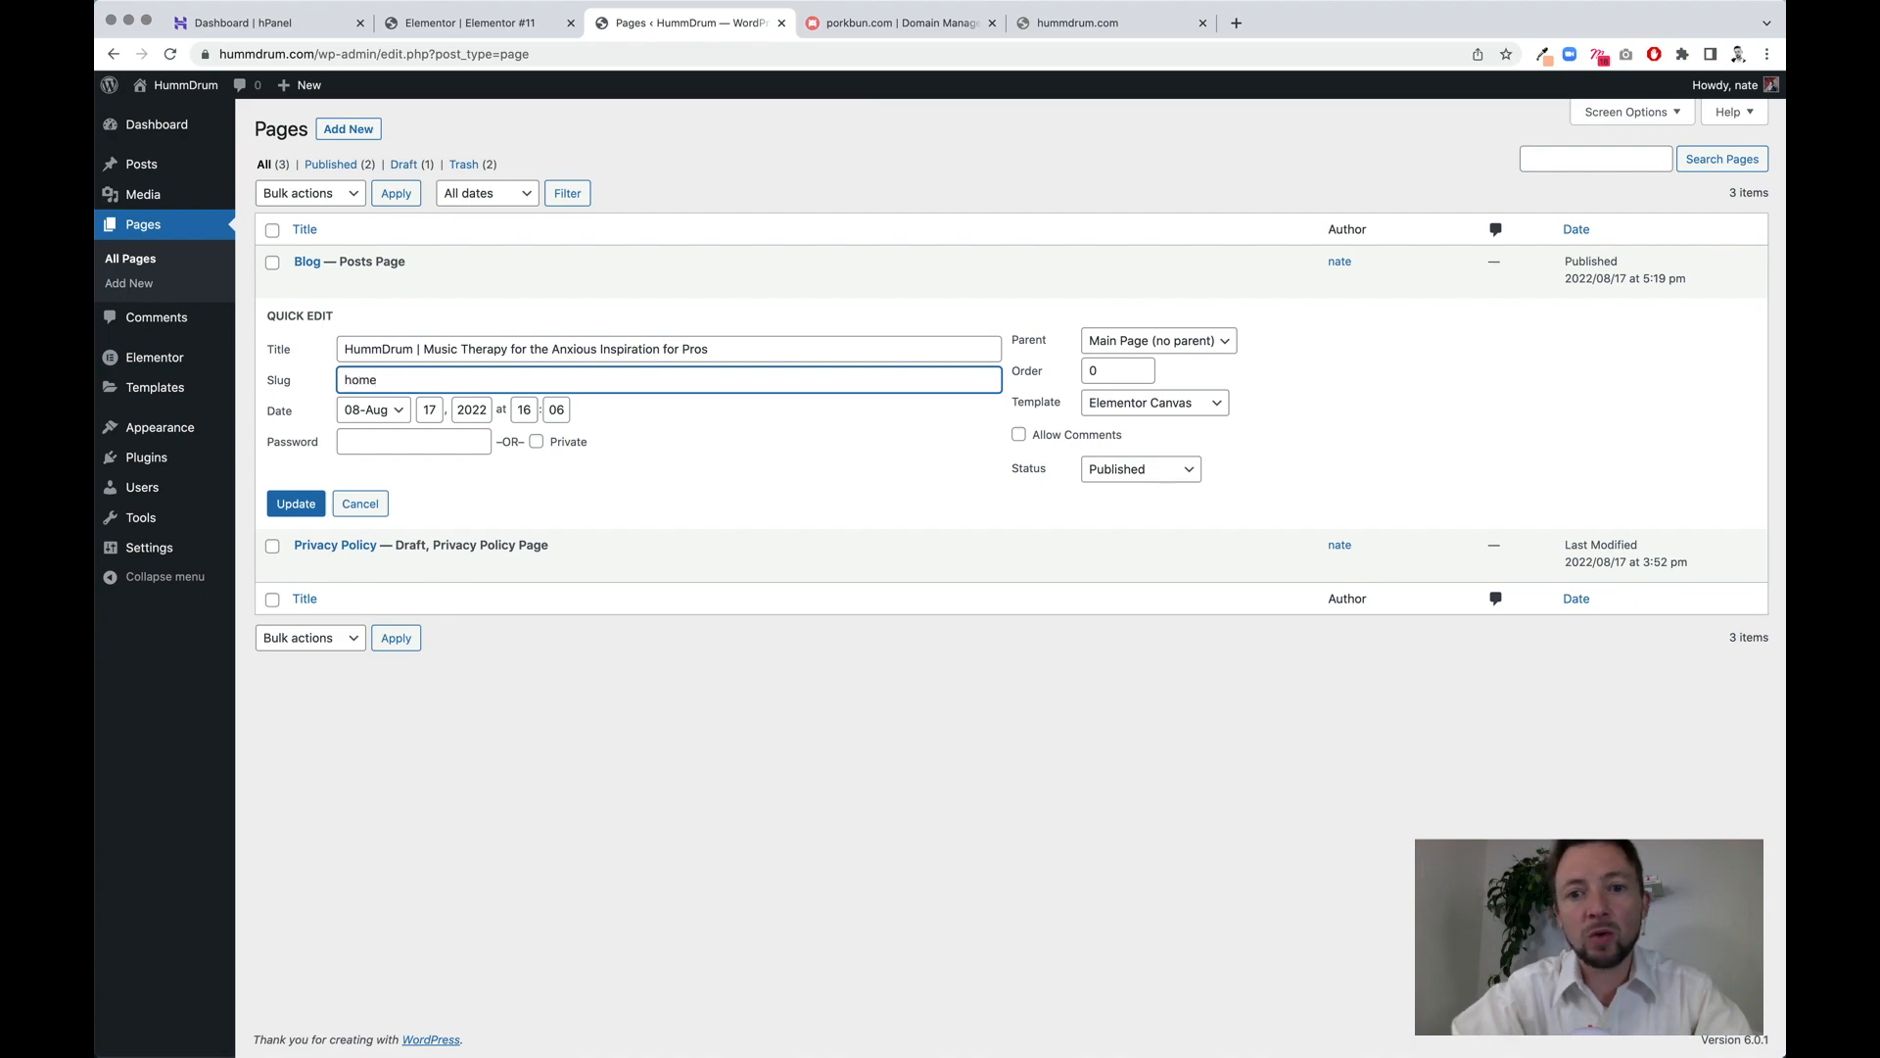
click(296, 503)
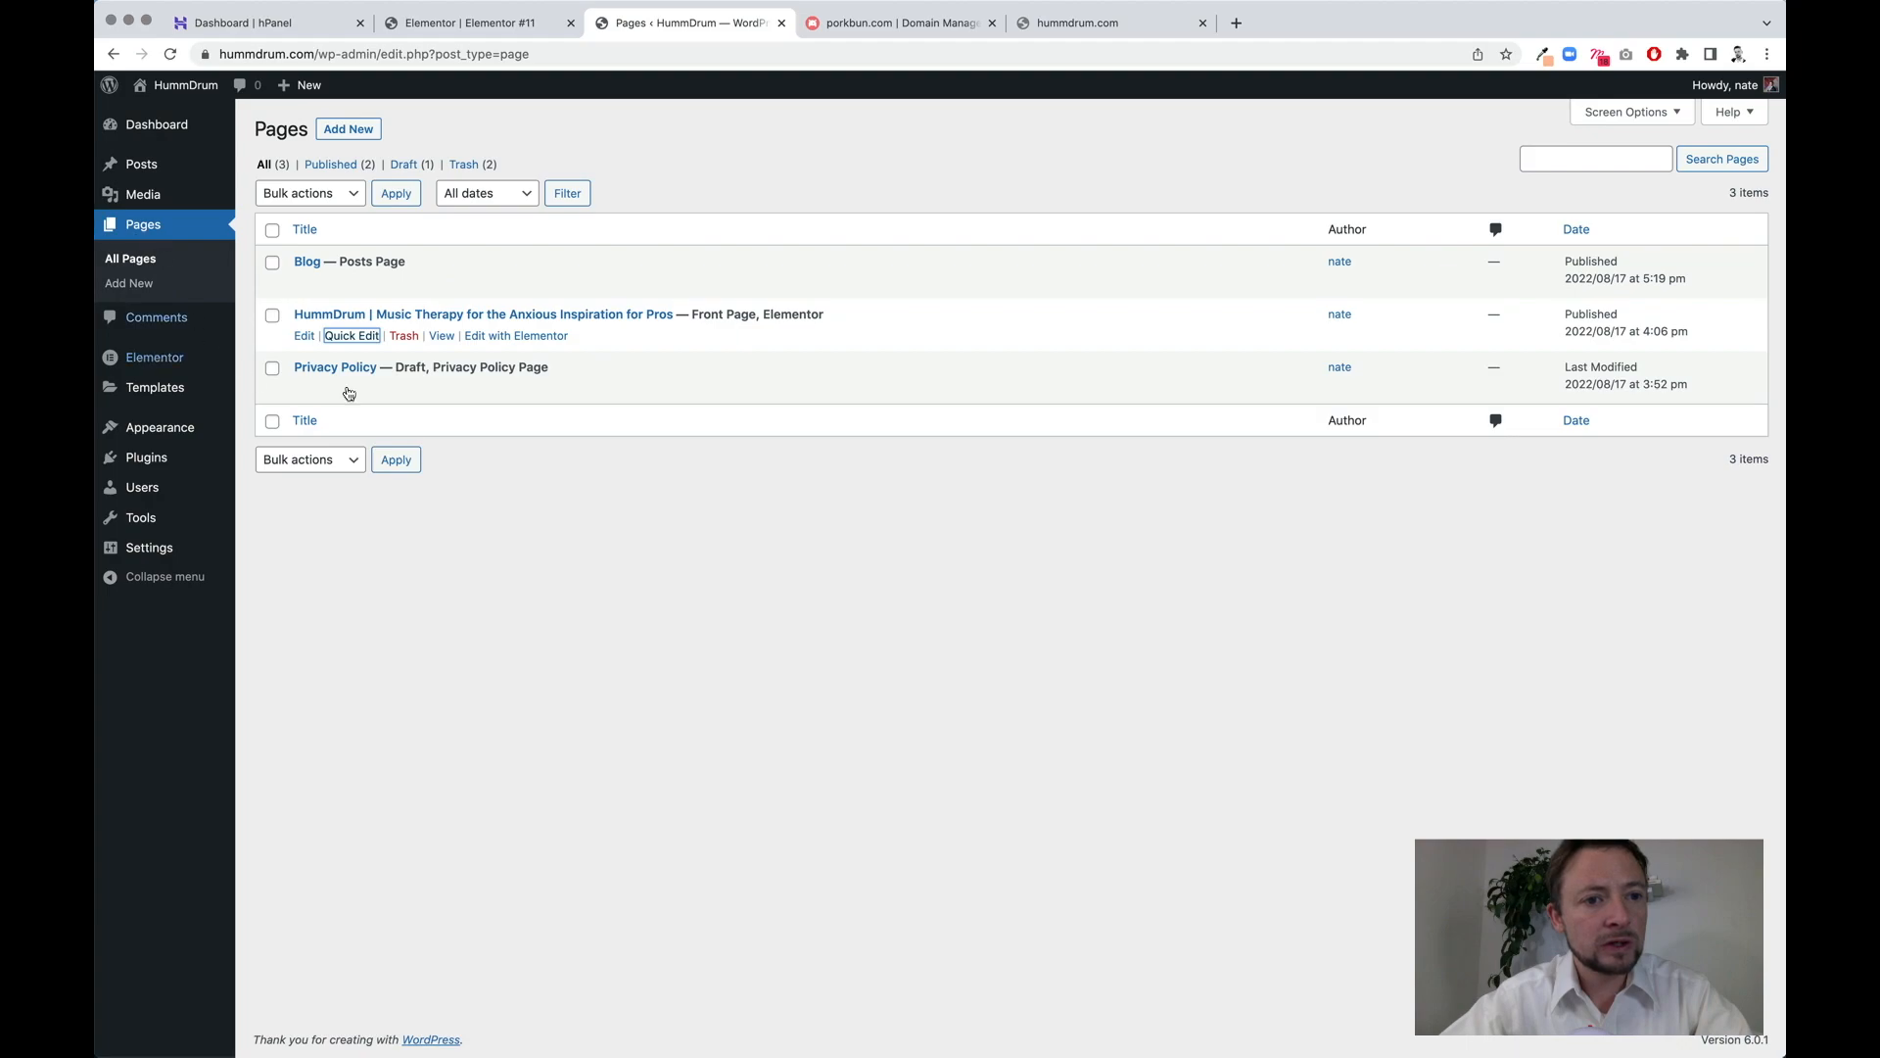
- Open the HummDrum front page with Elementor and give the hero section a Classic background in black, #000000
click(520, 338)
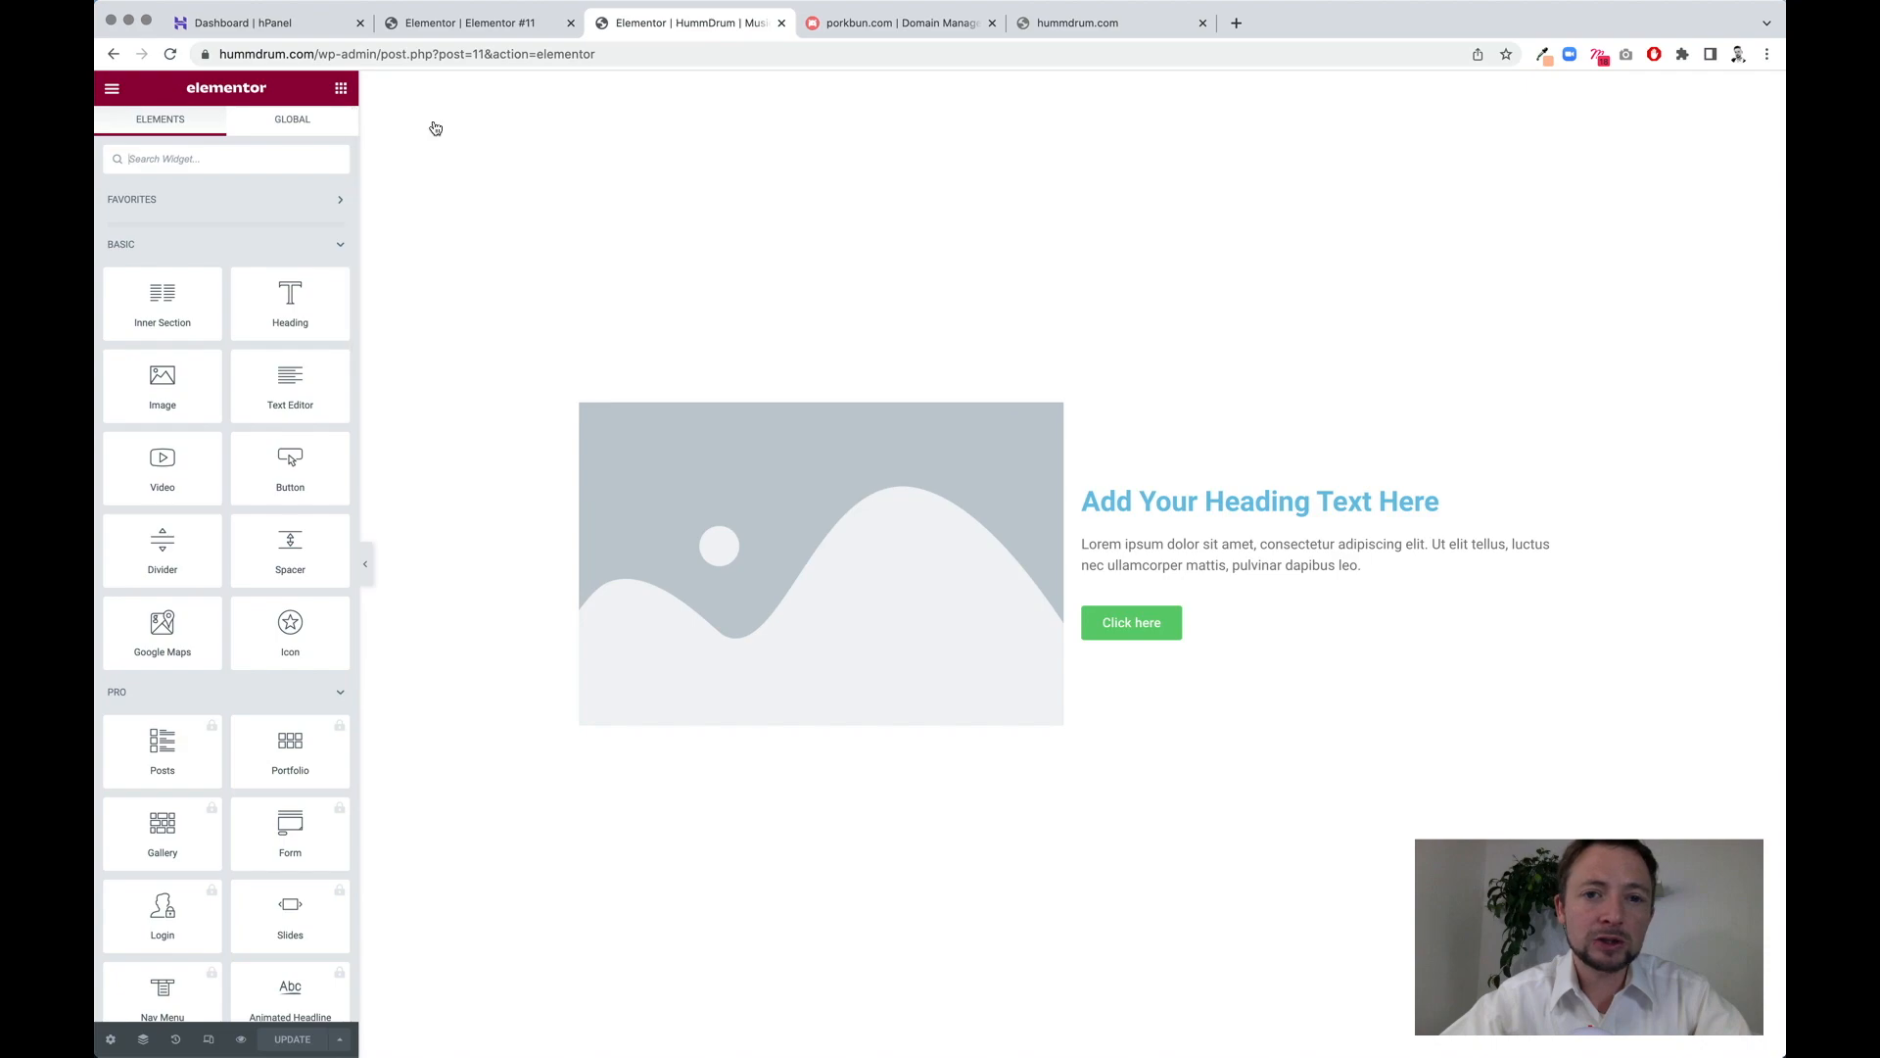
right_click(1075, 90)
click(1103, 103)
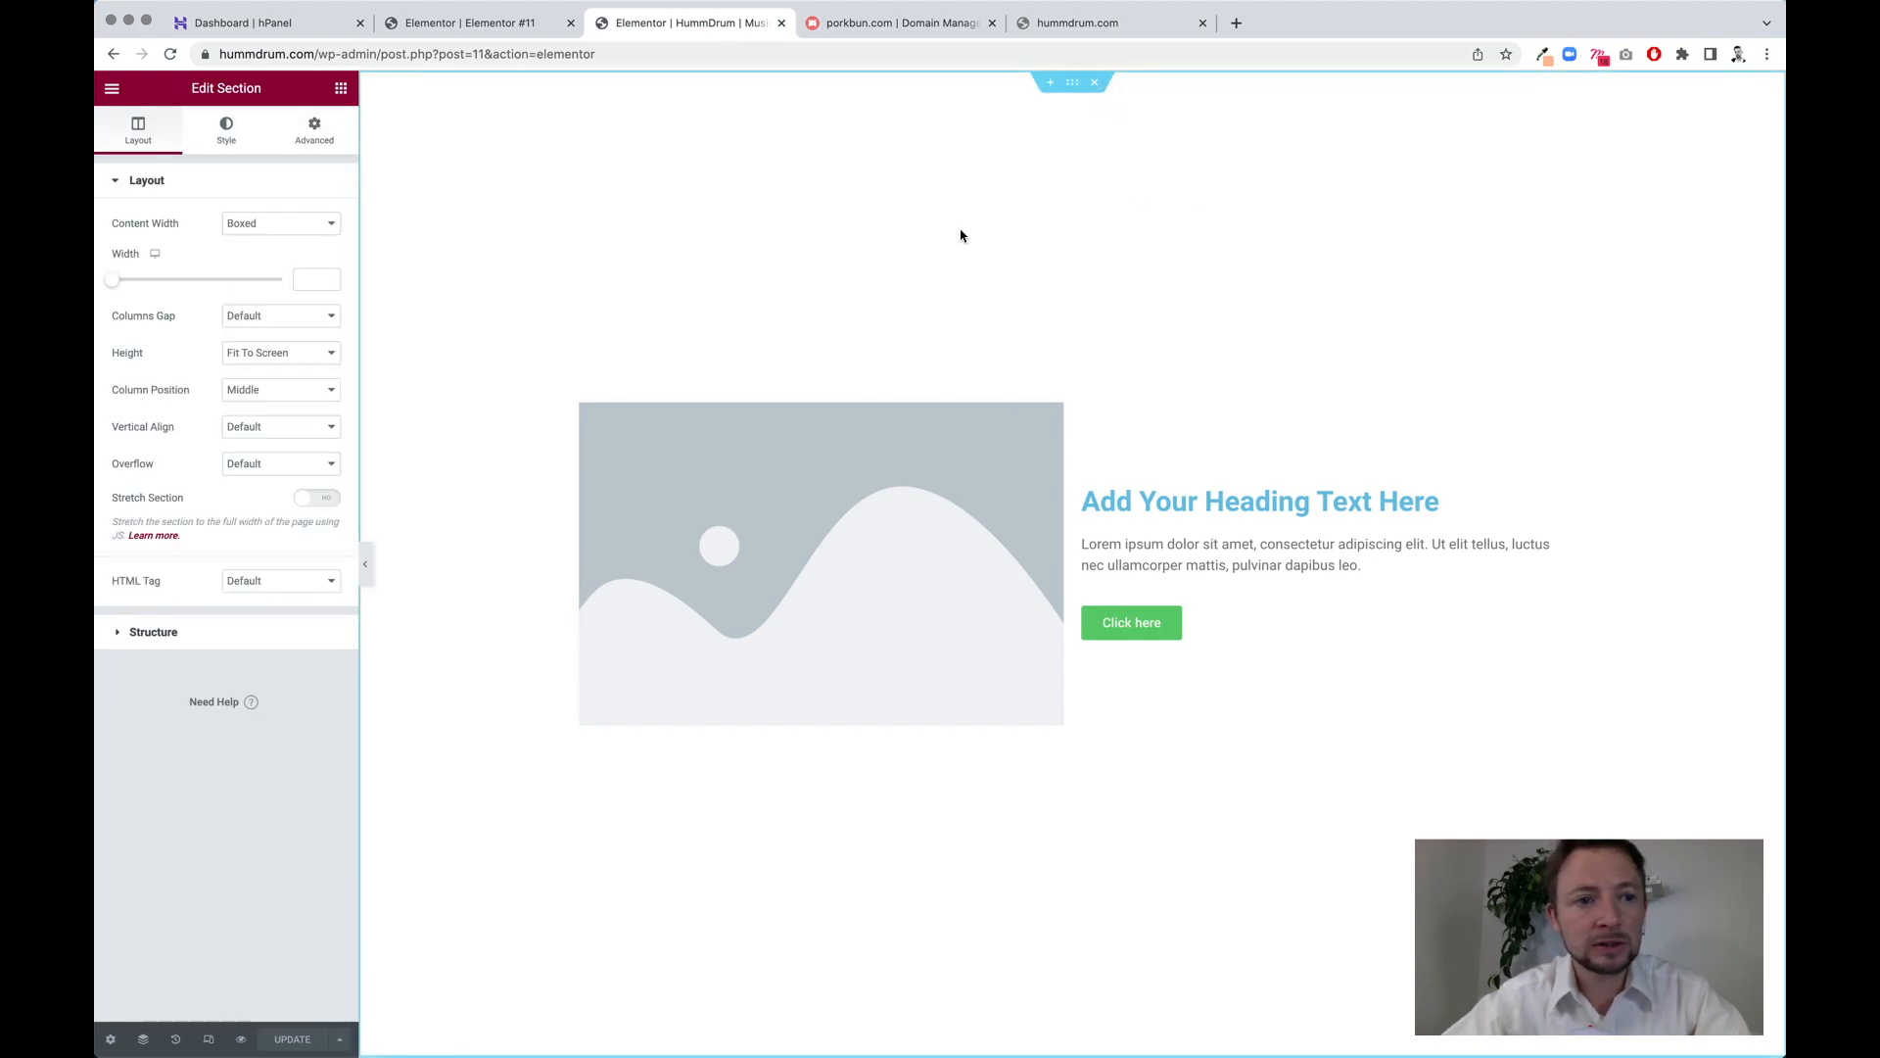
click(227, 135)
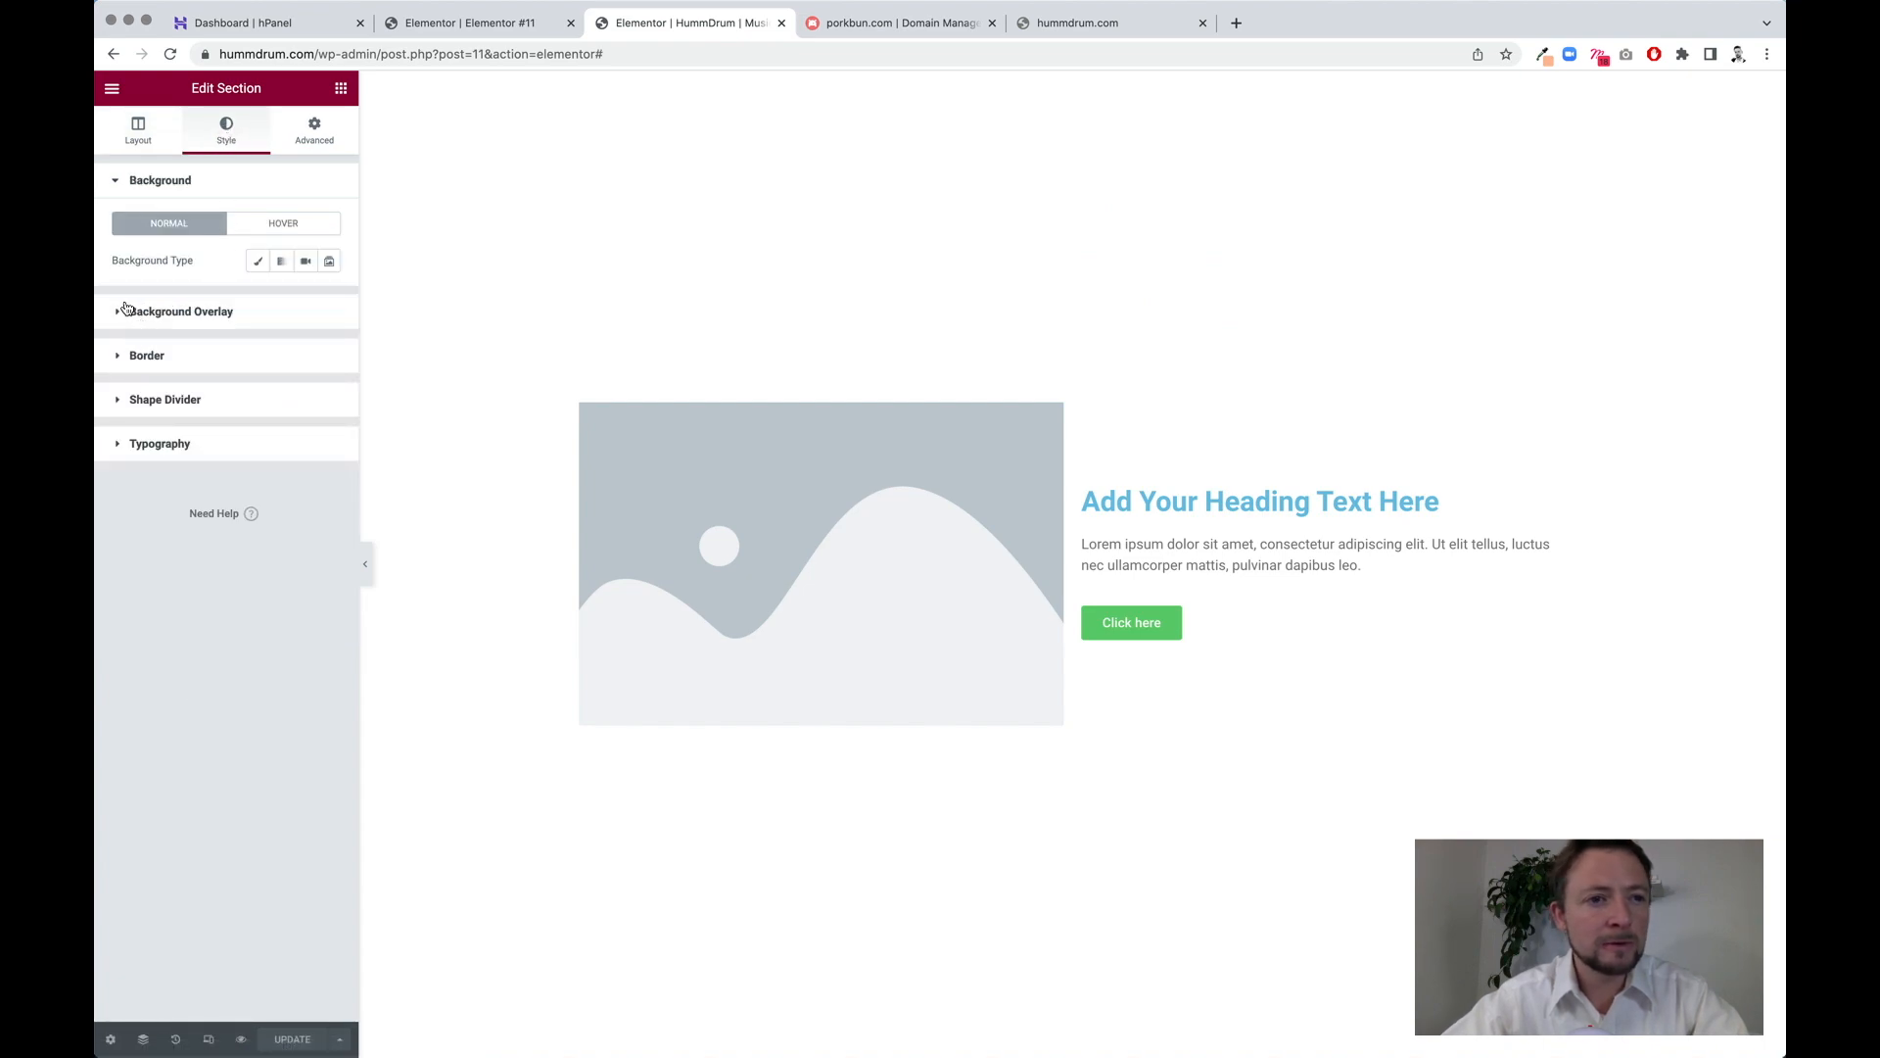
click(259, 262)
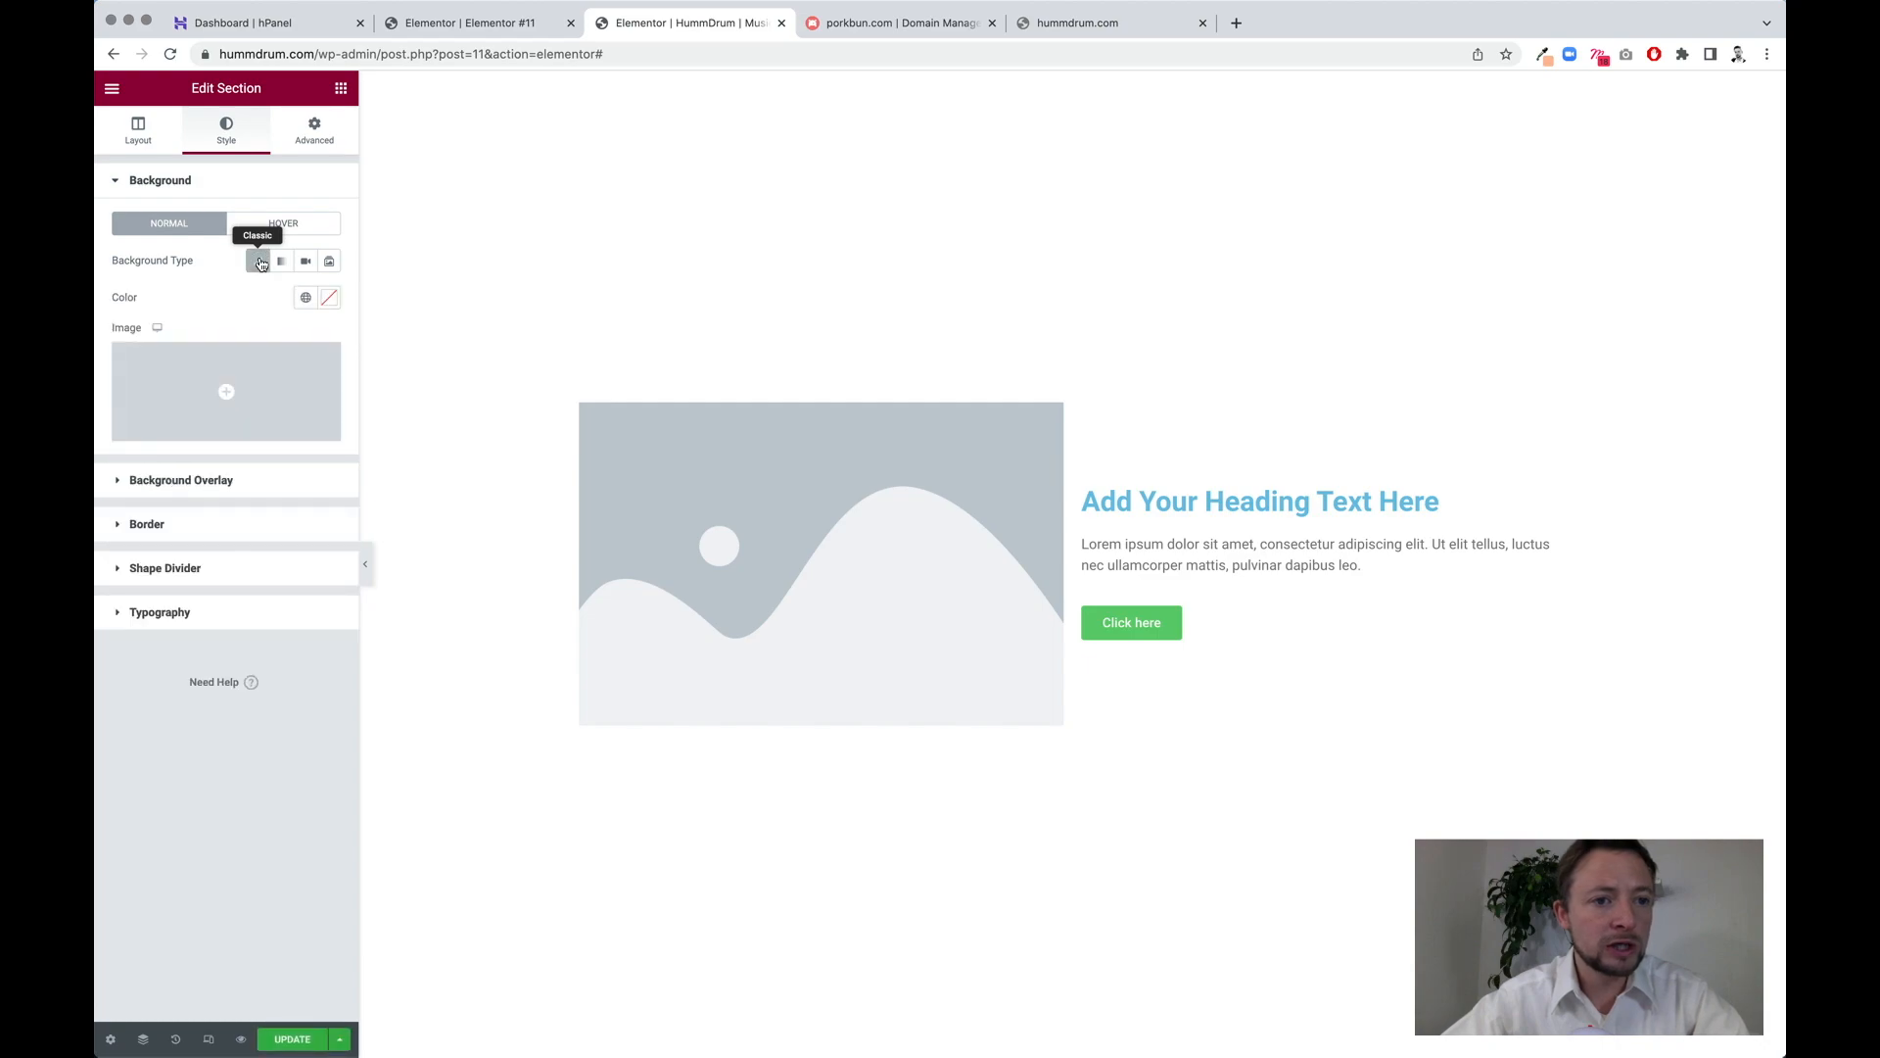
click(330, 307)
drag(245, 447, 342, 554)
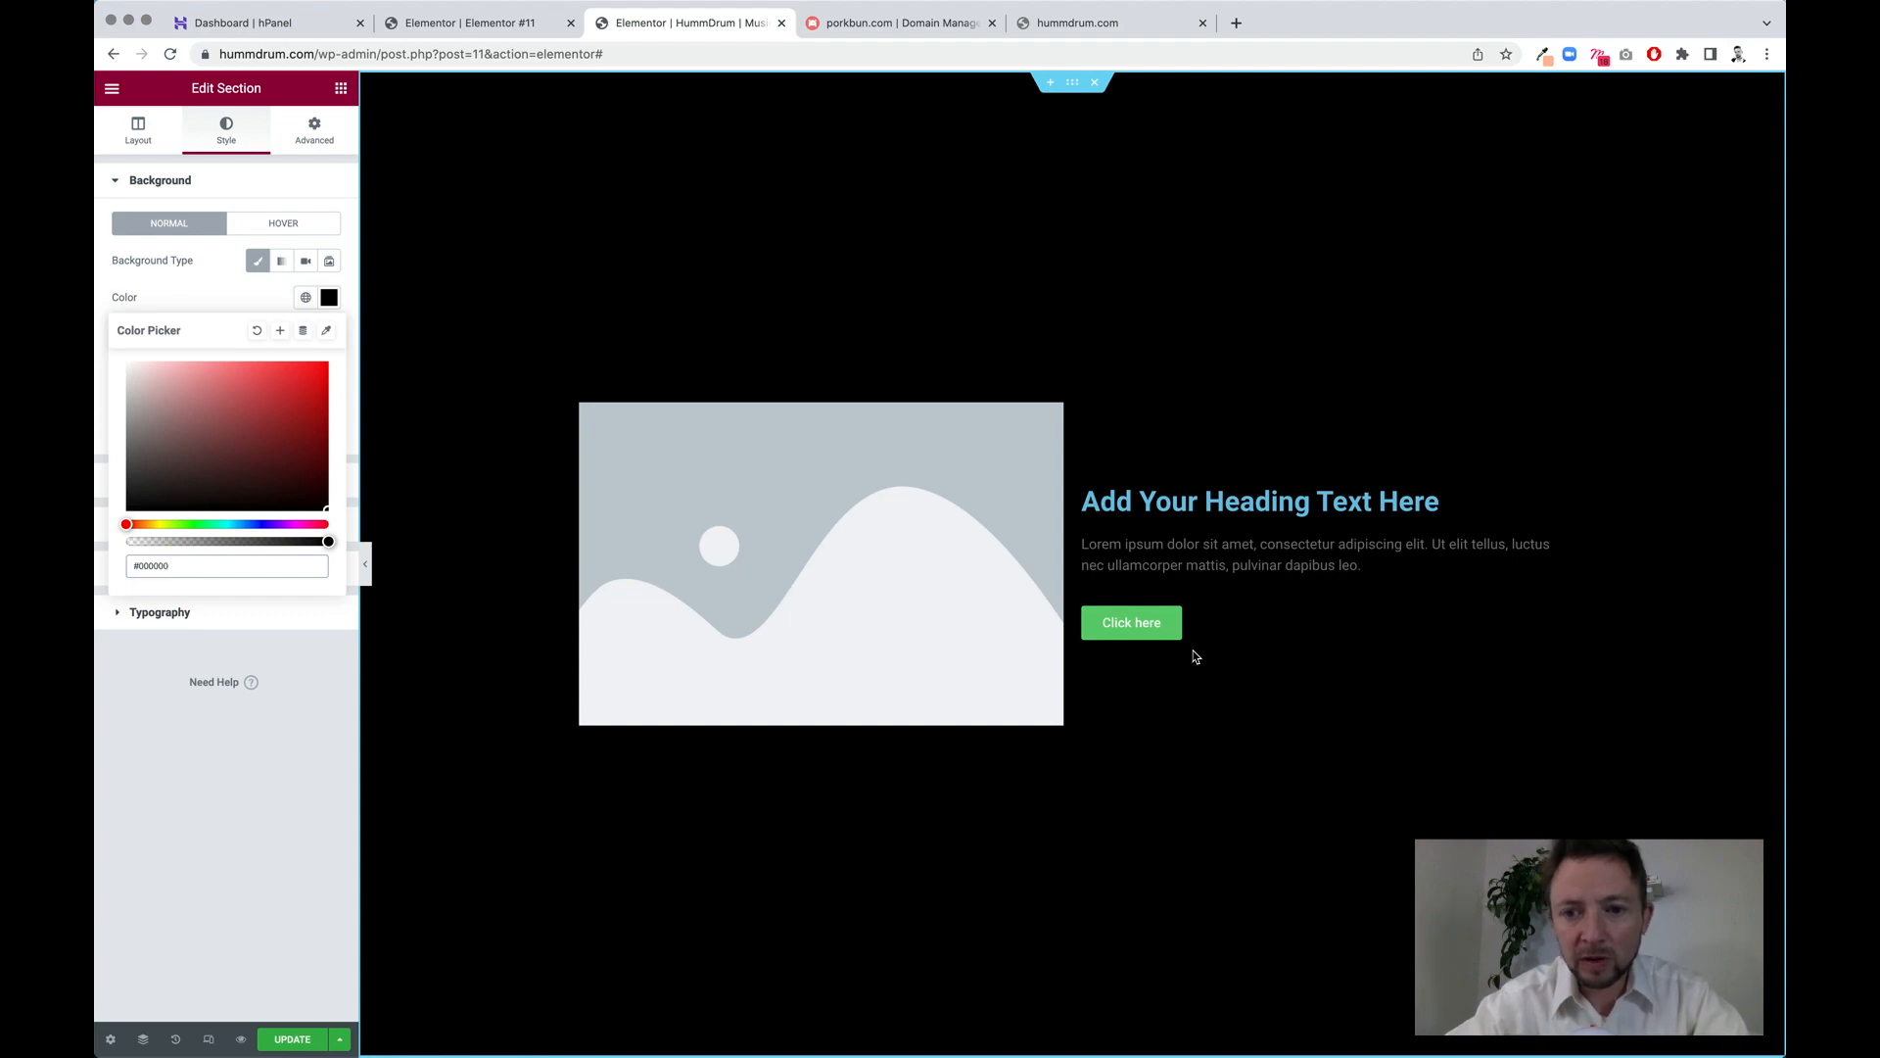
- Set the text colour of the hero heading to white, #FFFFFF
triple_click(1260, 507)
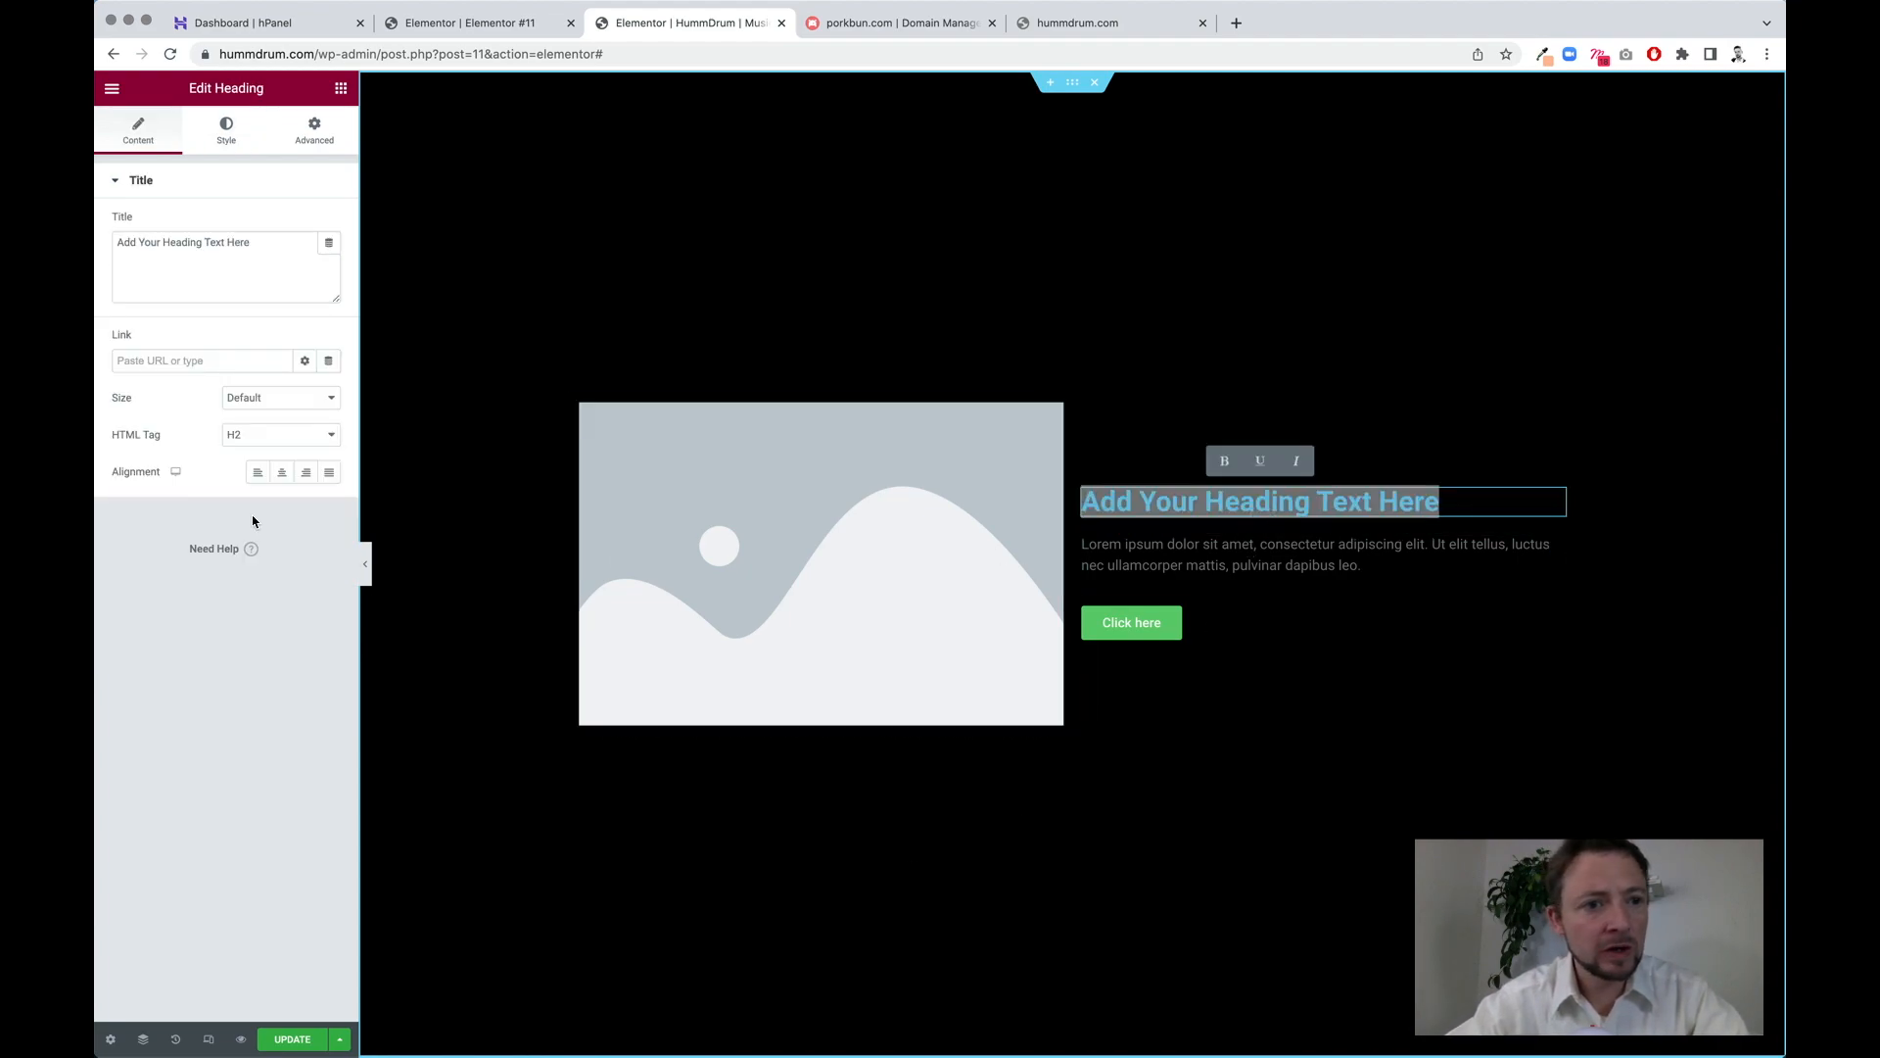
click(230, 137)
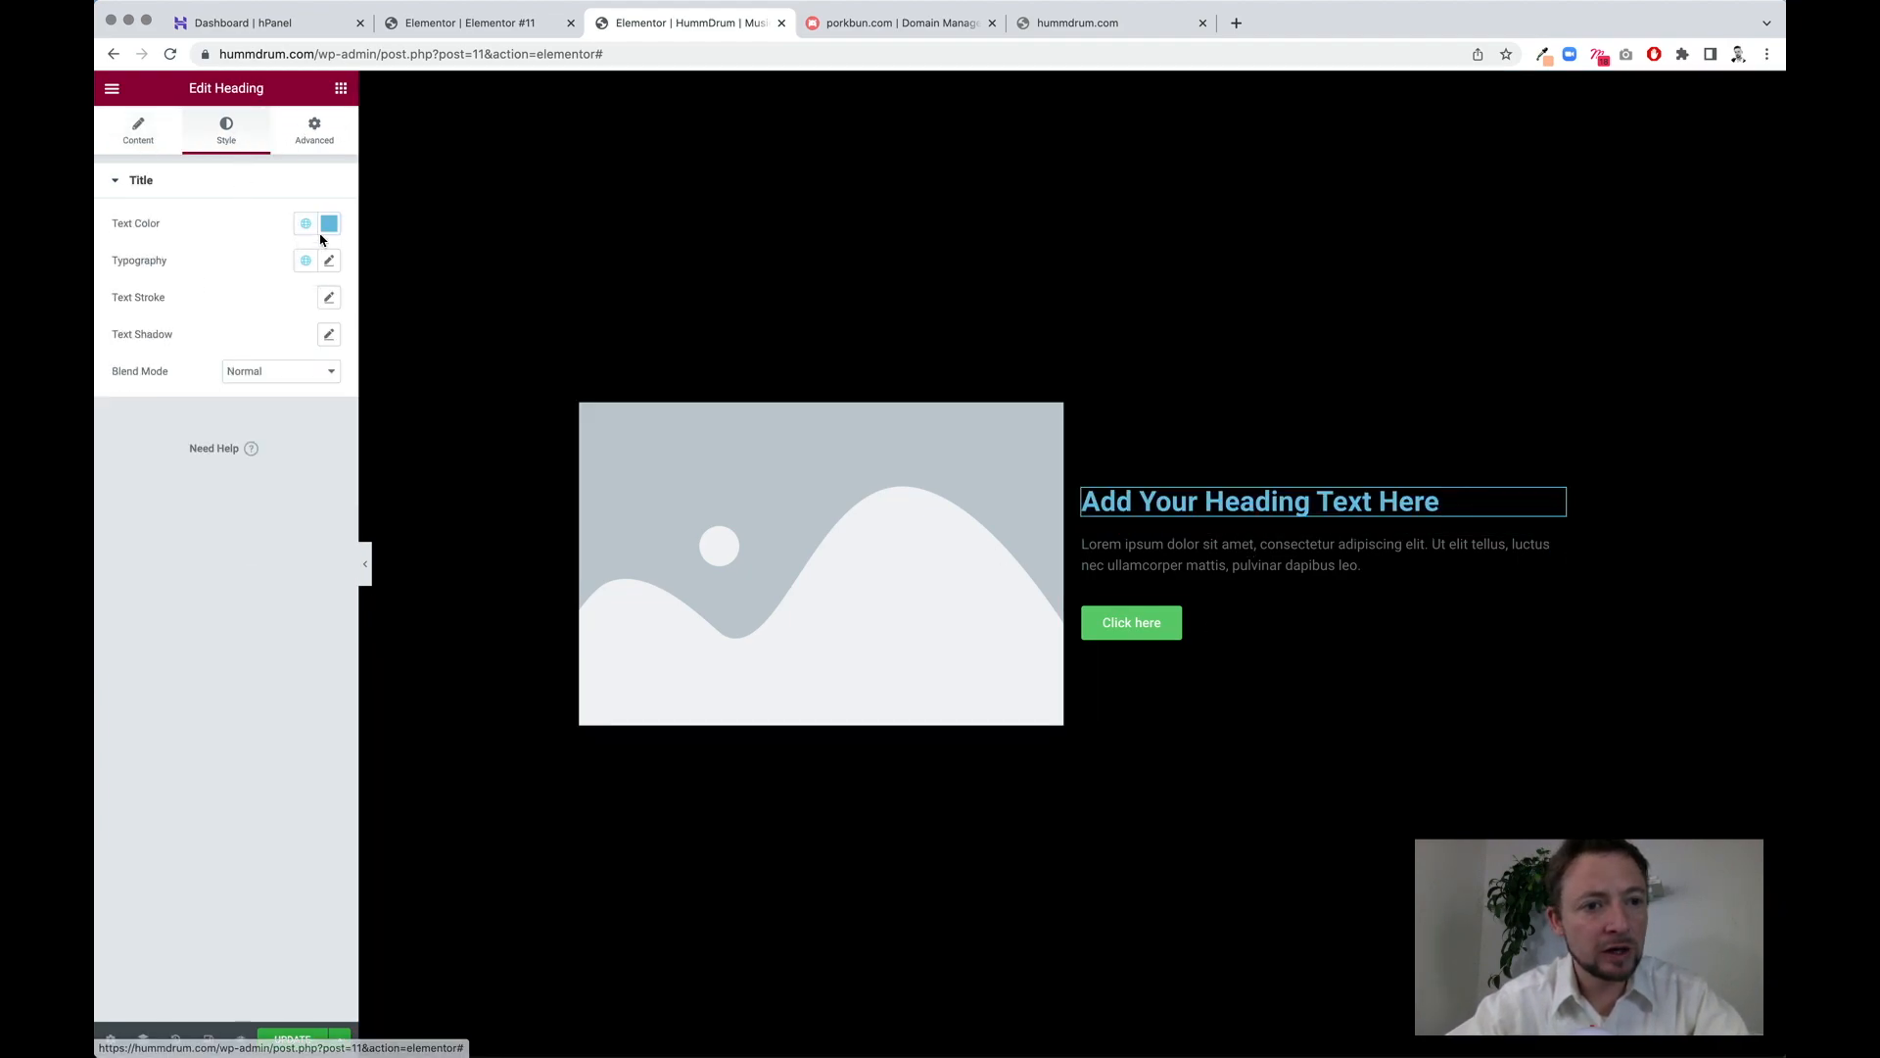
click(330, 227)
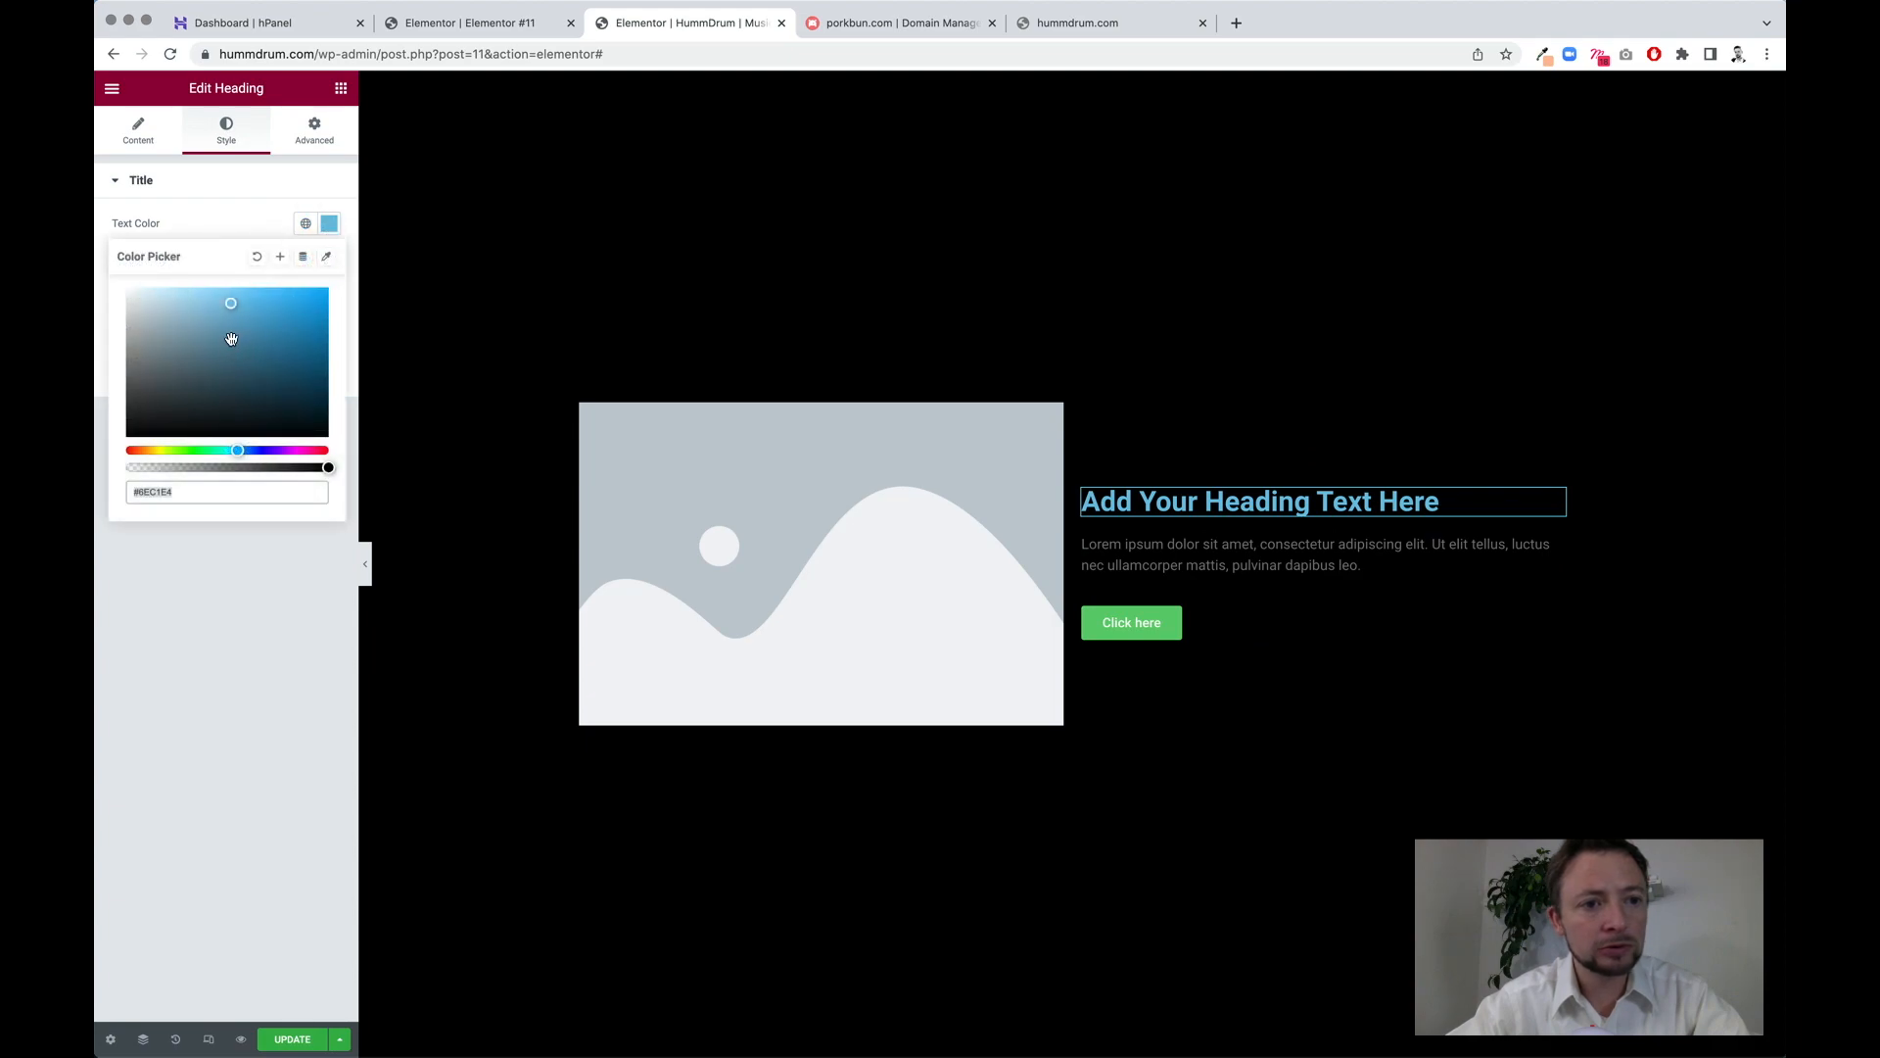
drag(231, 337, 92, 277)
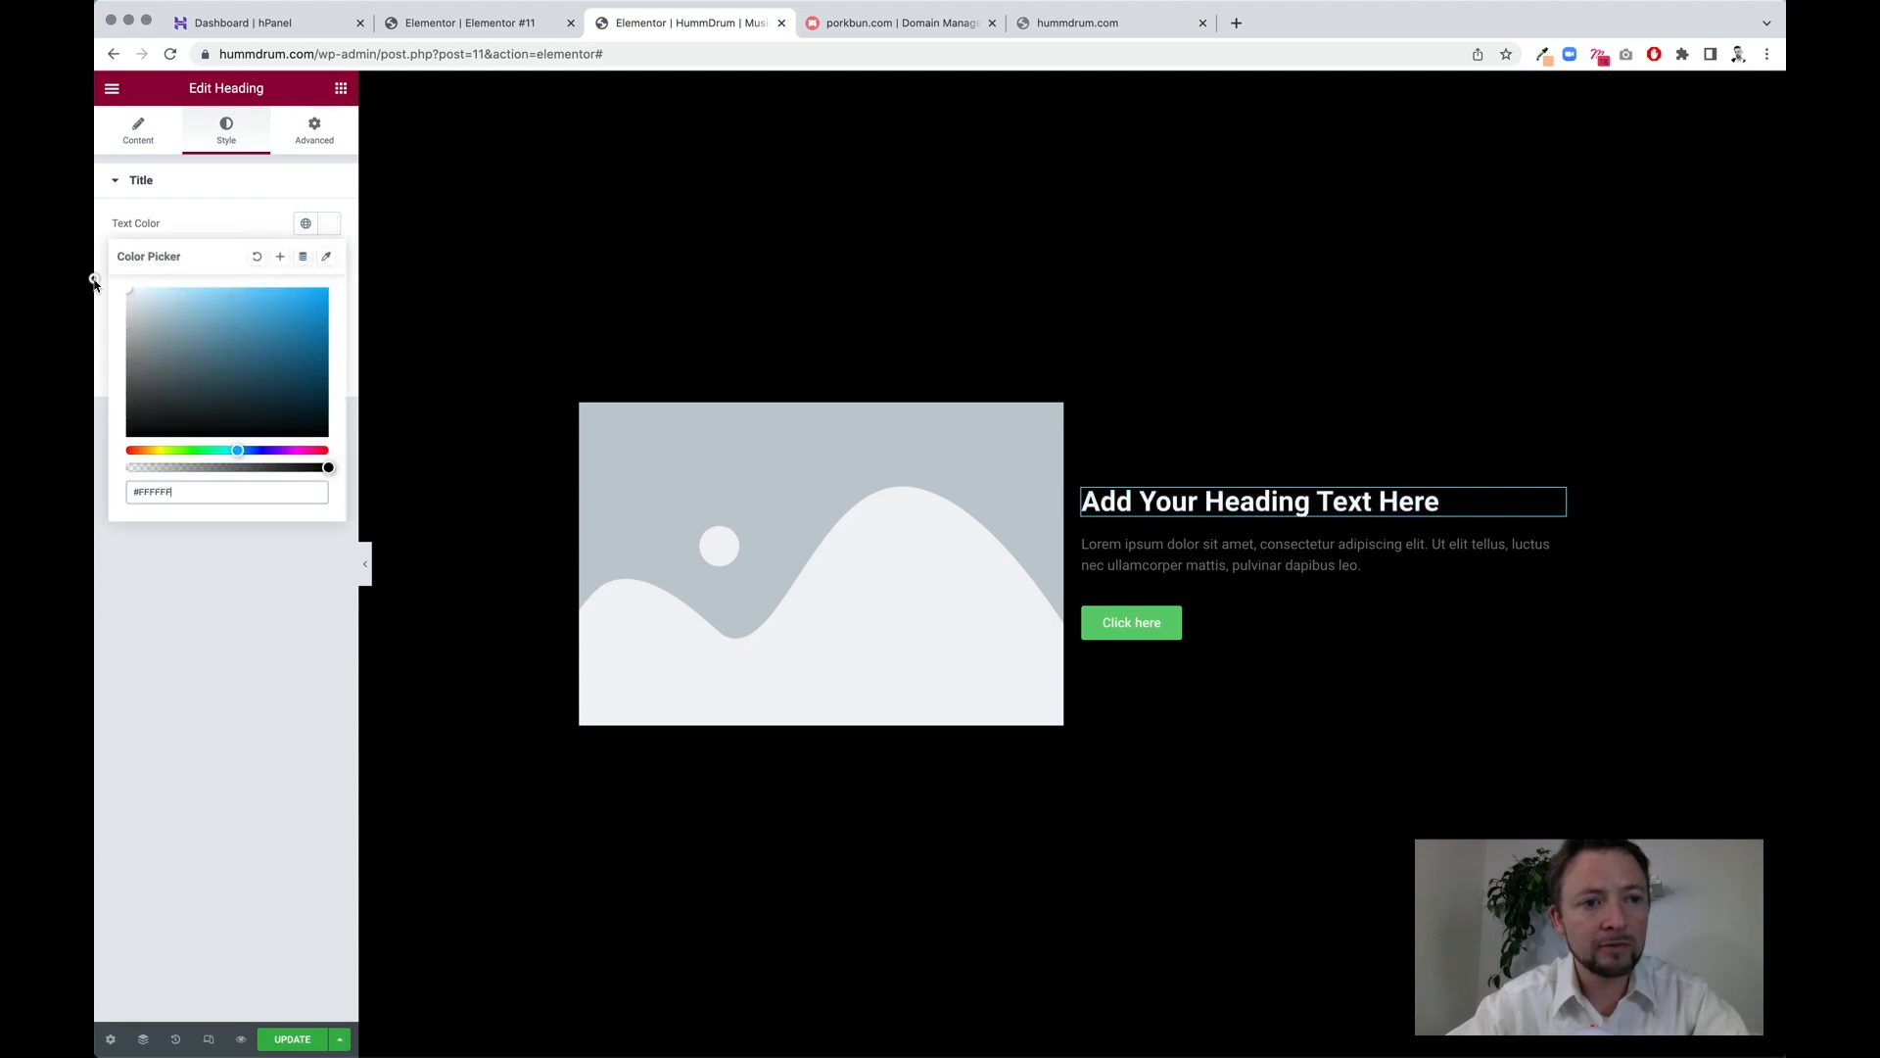
click(202, 734)
- Set the text colour of the lorem ipsum paragraph to light grey, #D8D8D8
click(1339, 546)
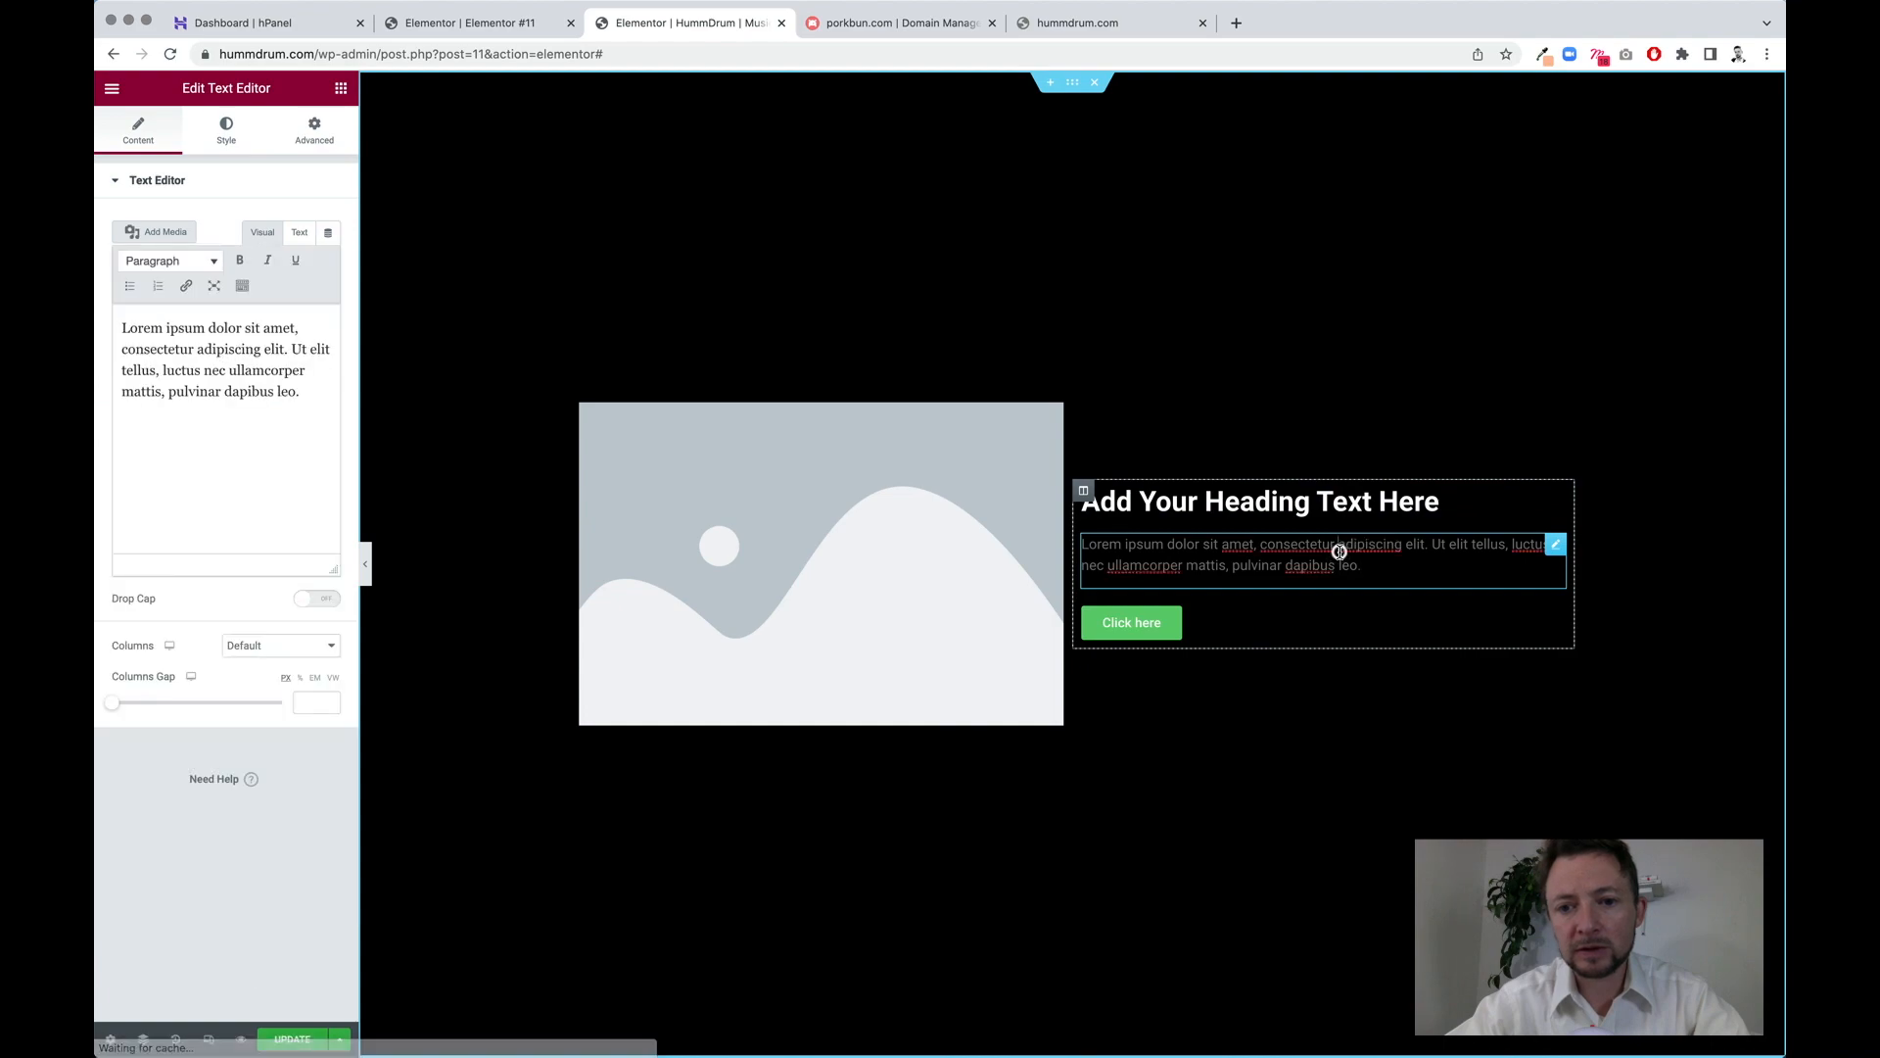
double_click(1339, 547)
triple_click(1339, 551)
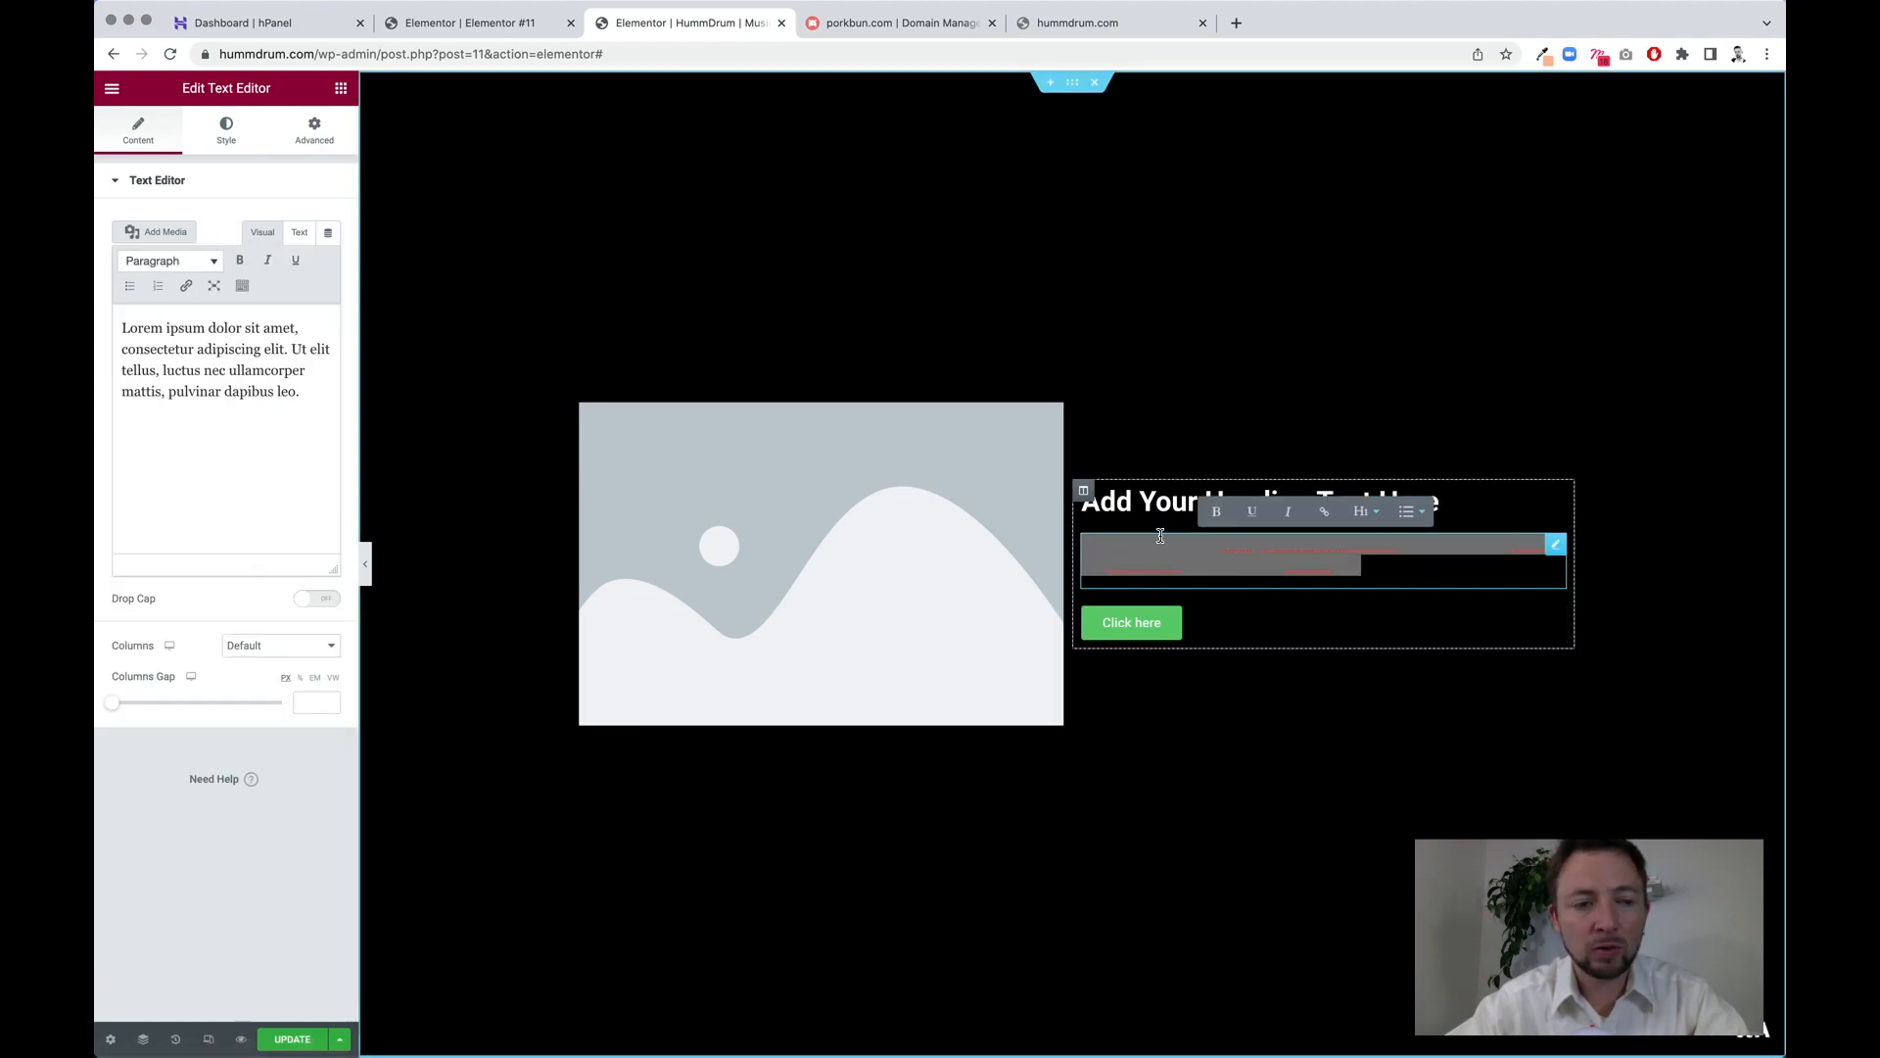
click(233, 131)
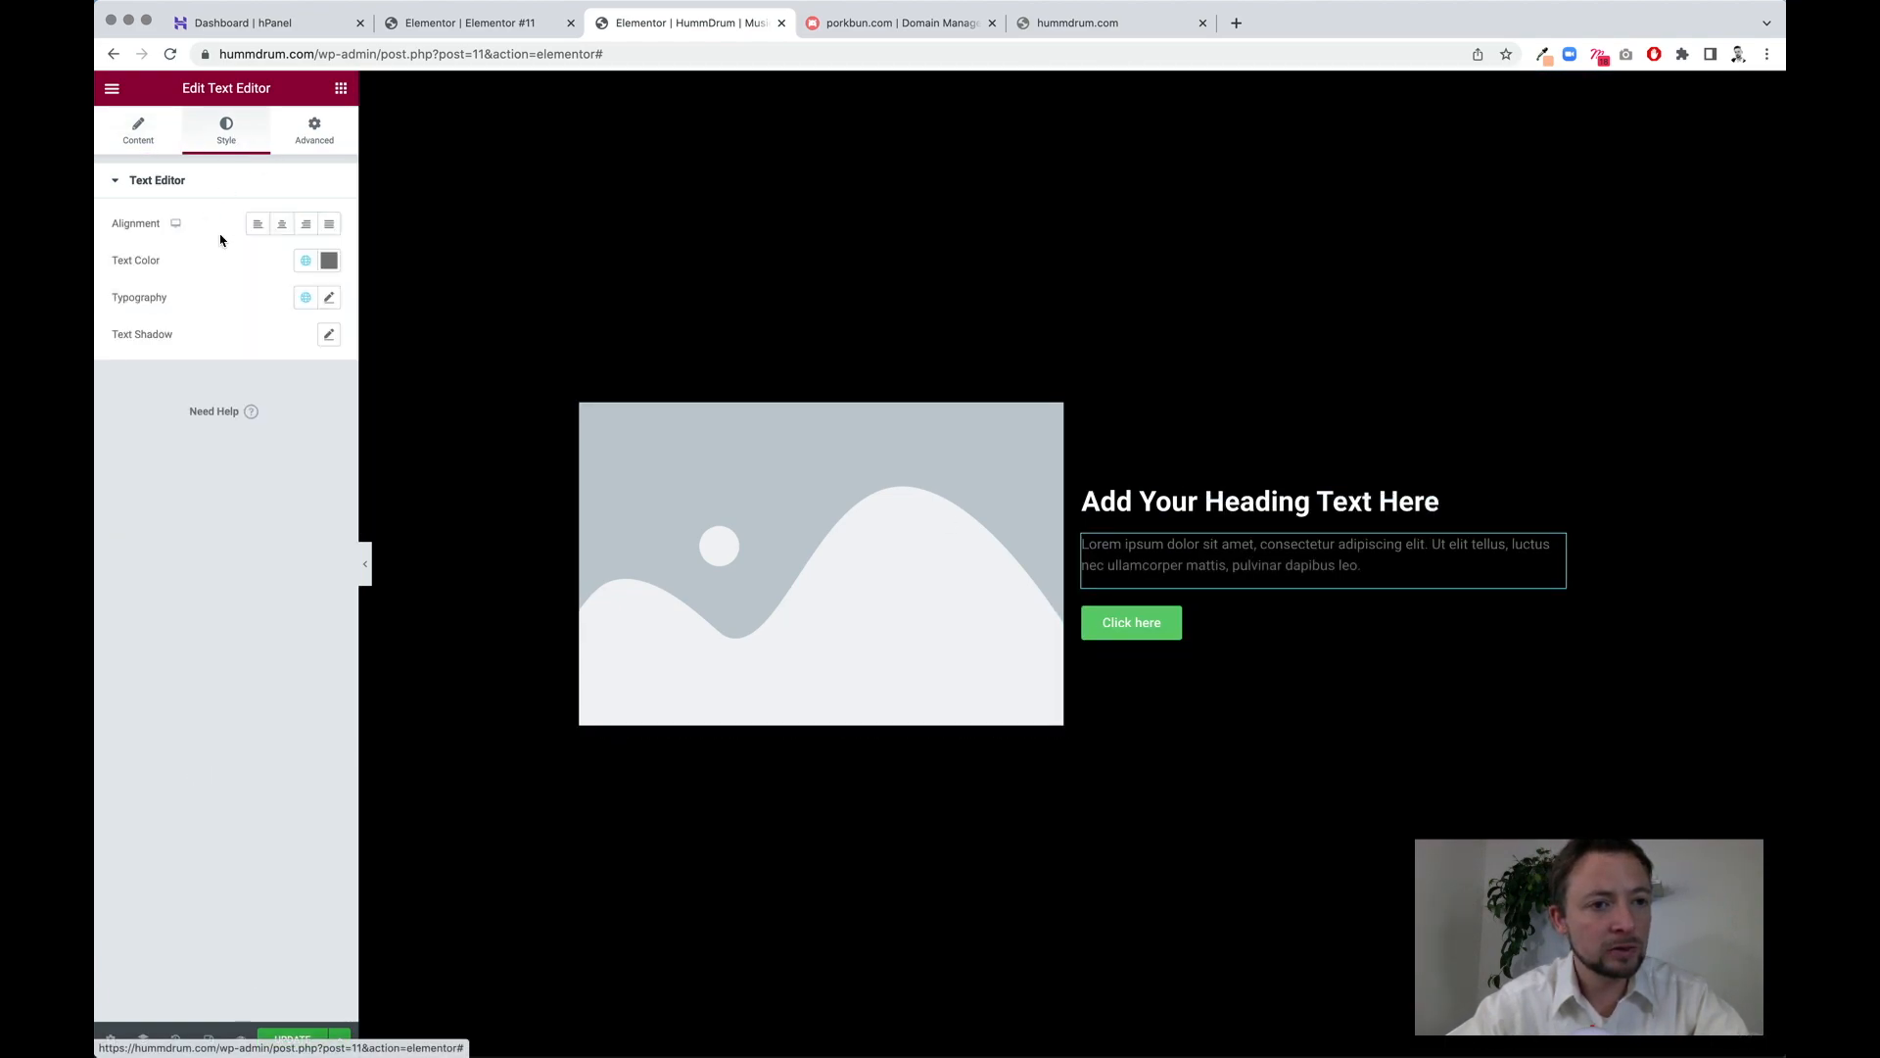
click(329, 261)
drag(204, 385, 95, 355)
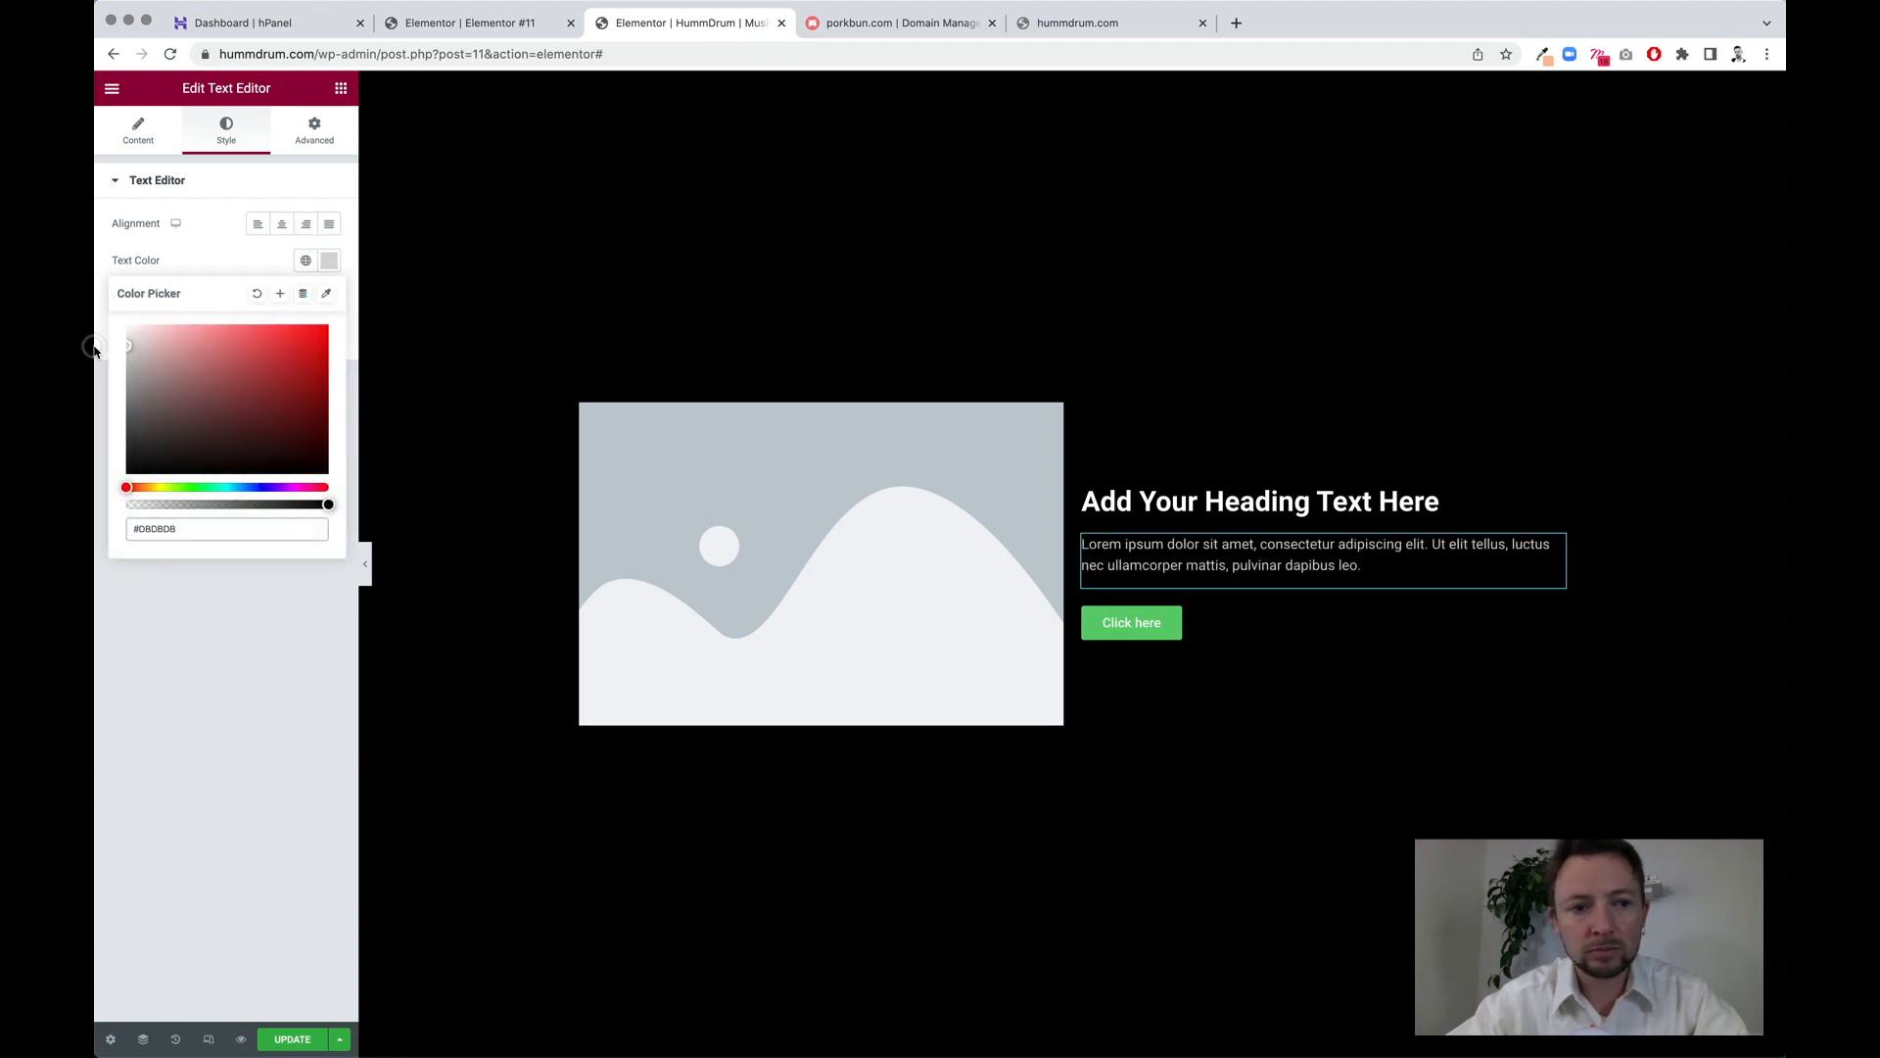
click(188, 656)
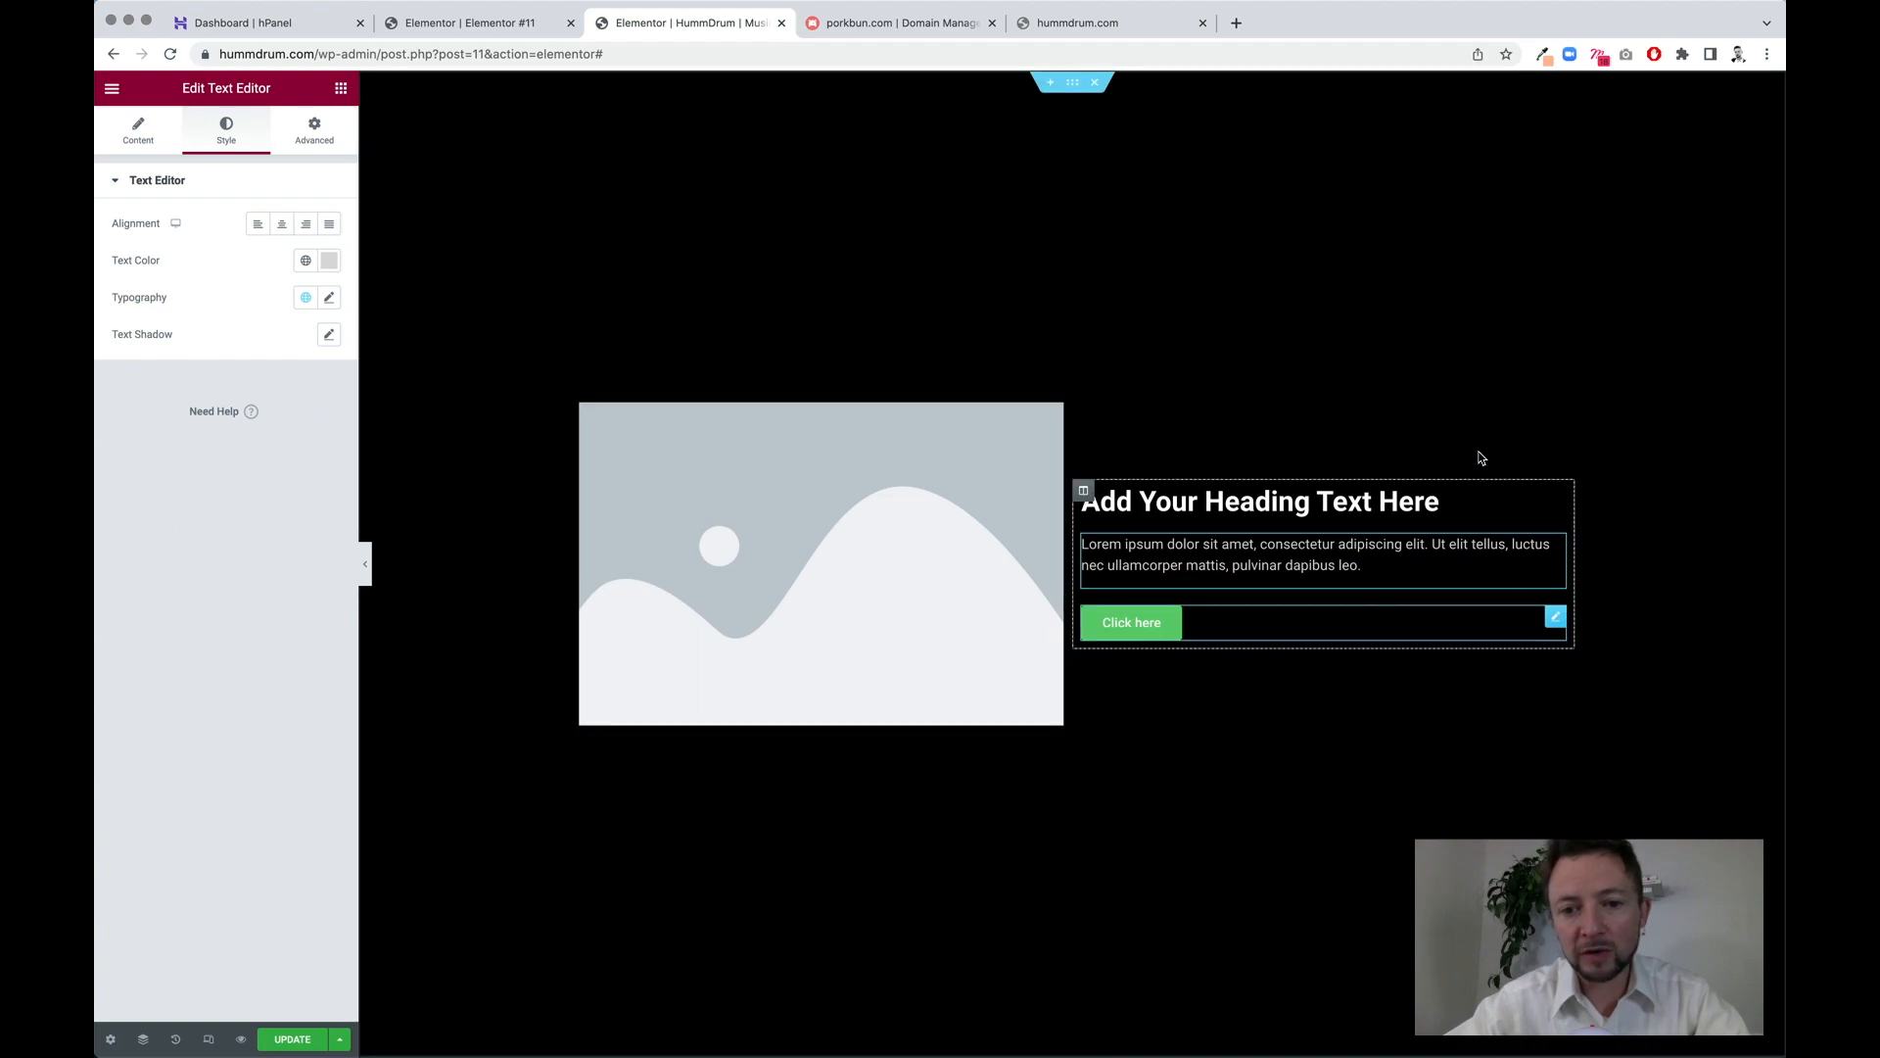
- Set the text colour of the hero section's button to black, #000000
click(1244, 625)
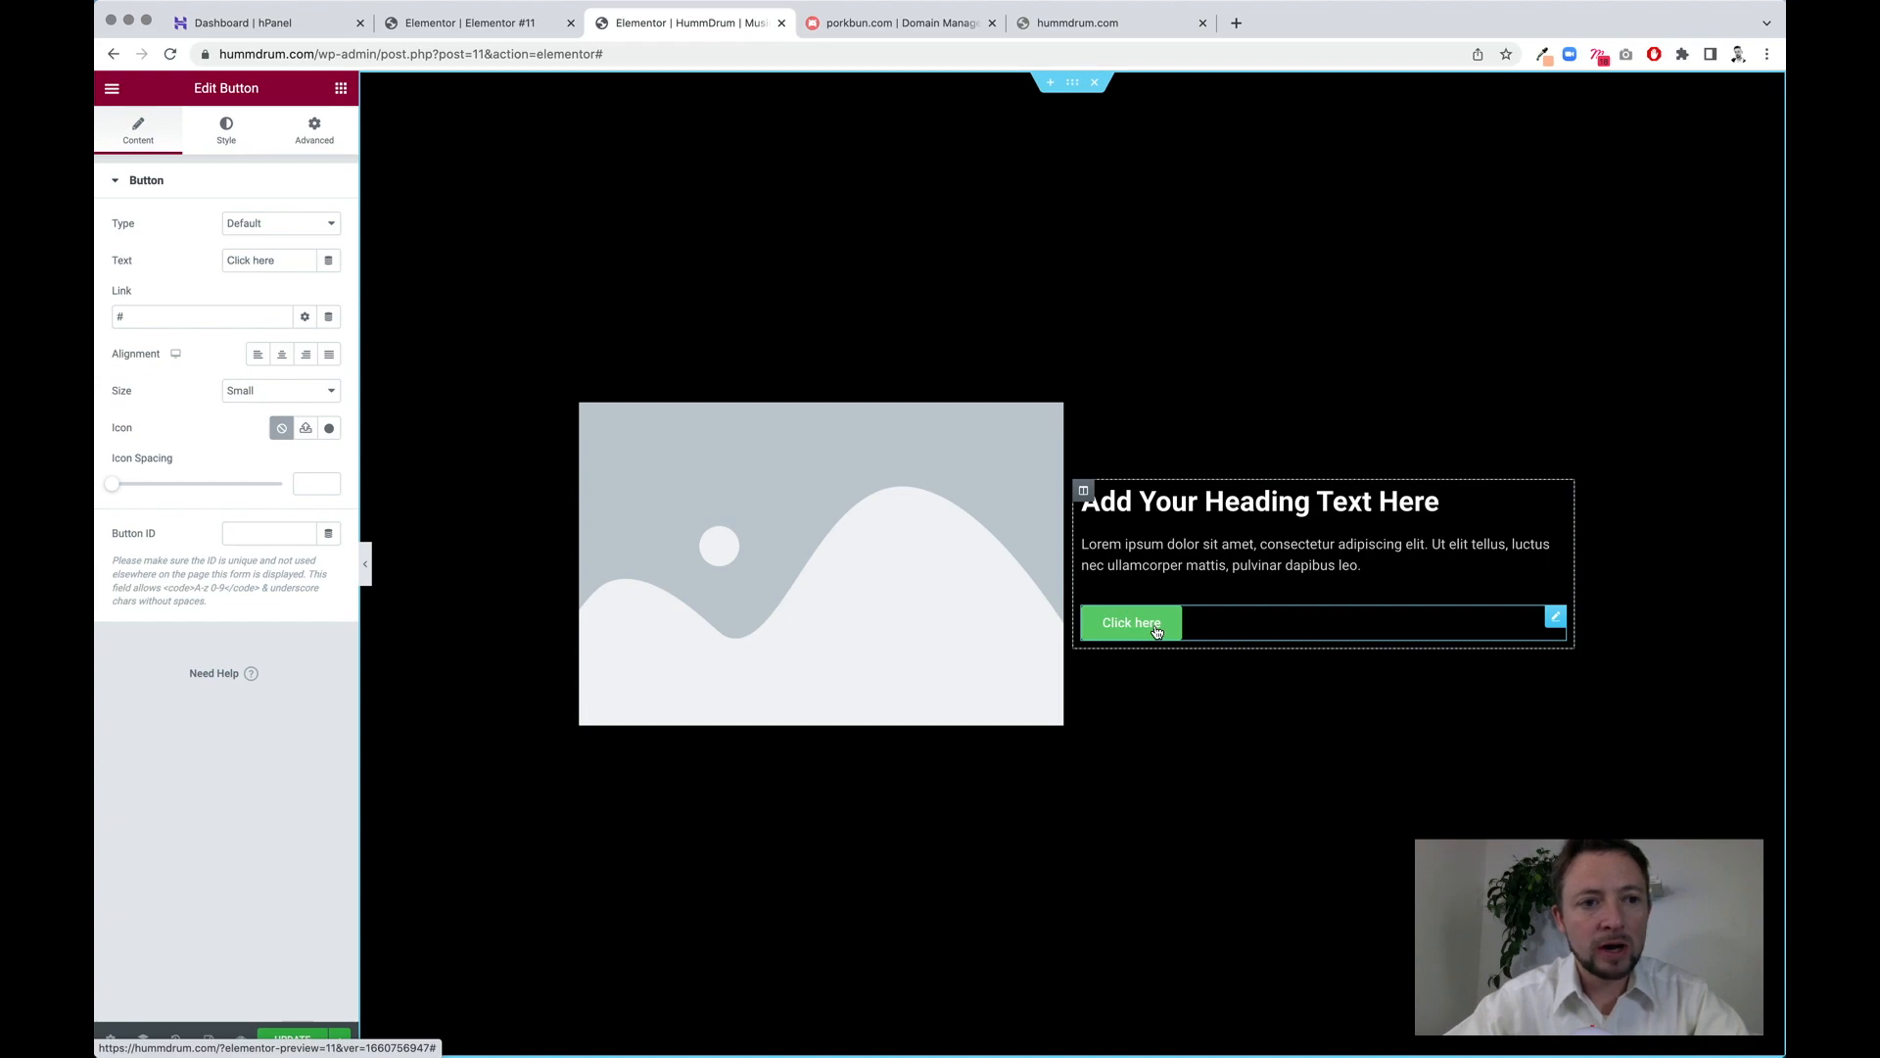
click(203, 131)
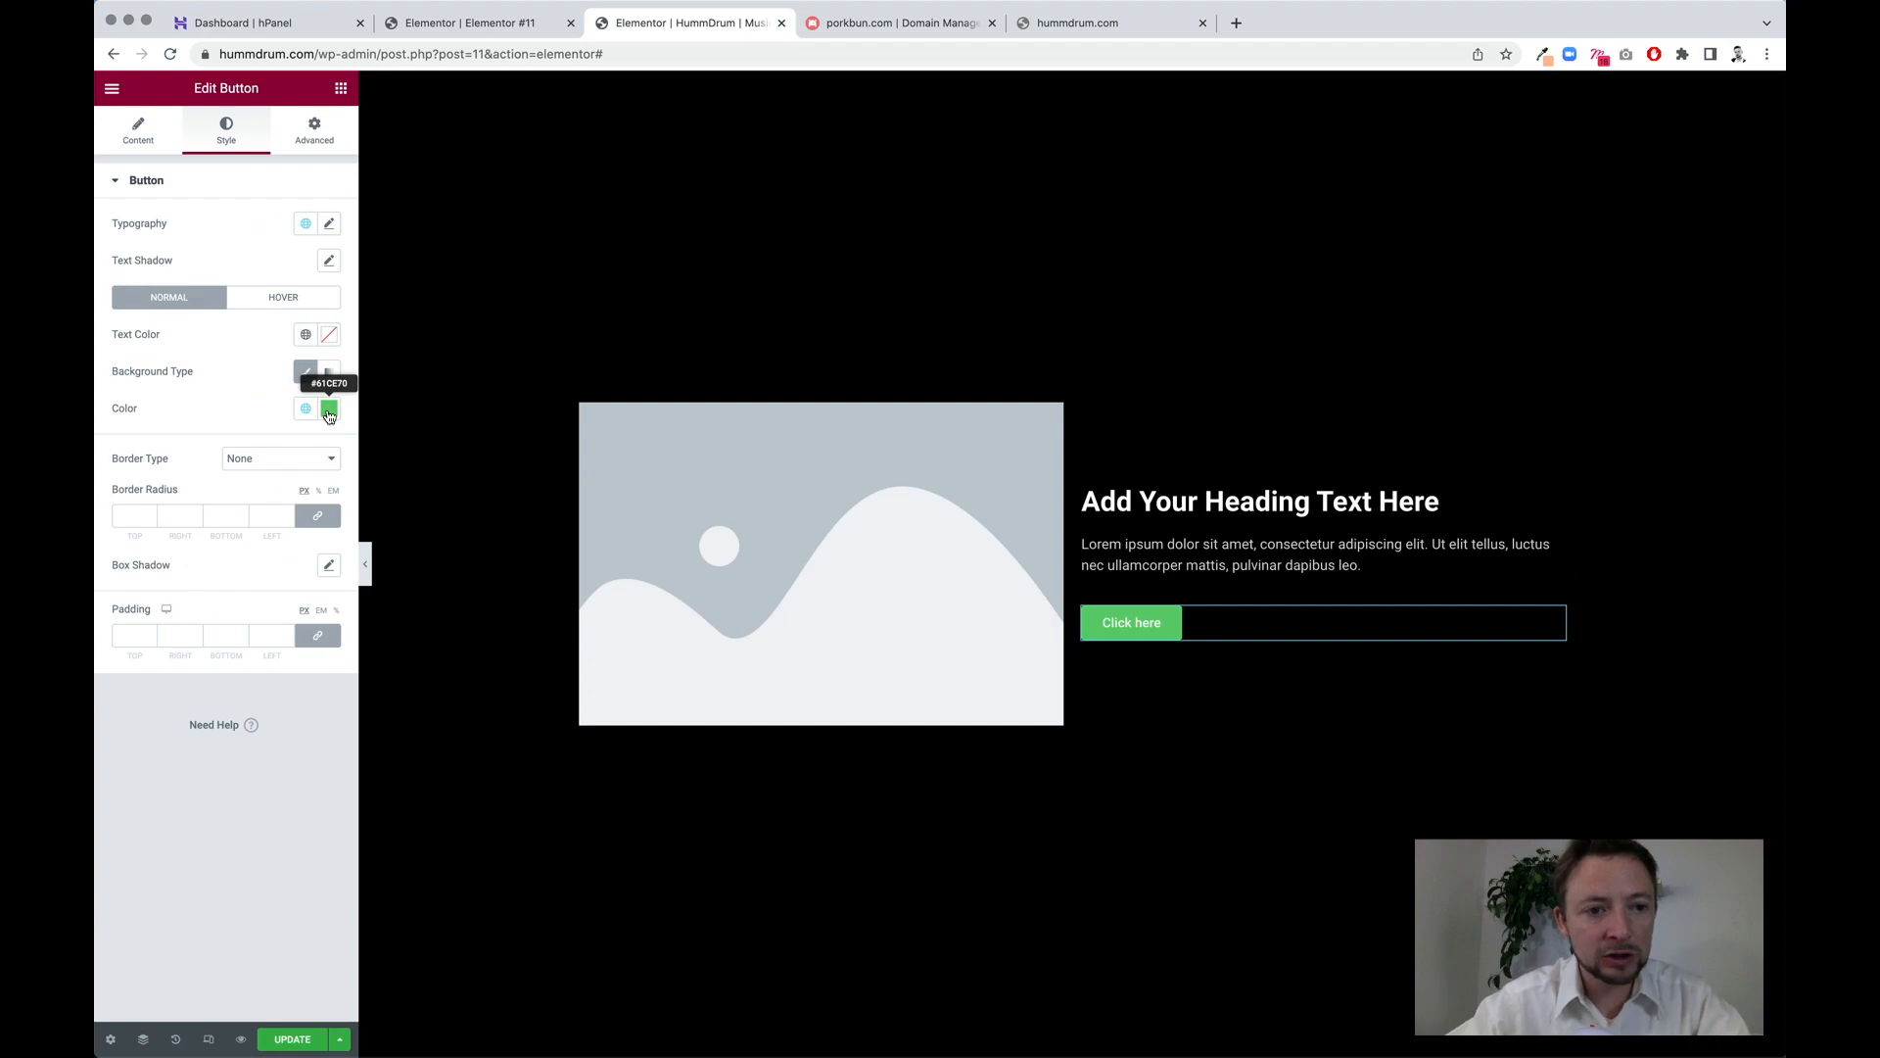
click(329, 412)
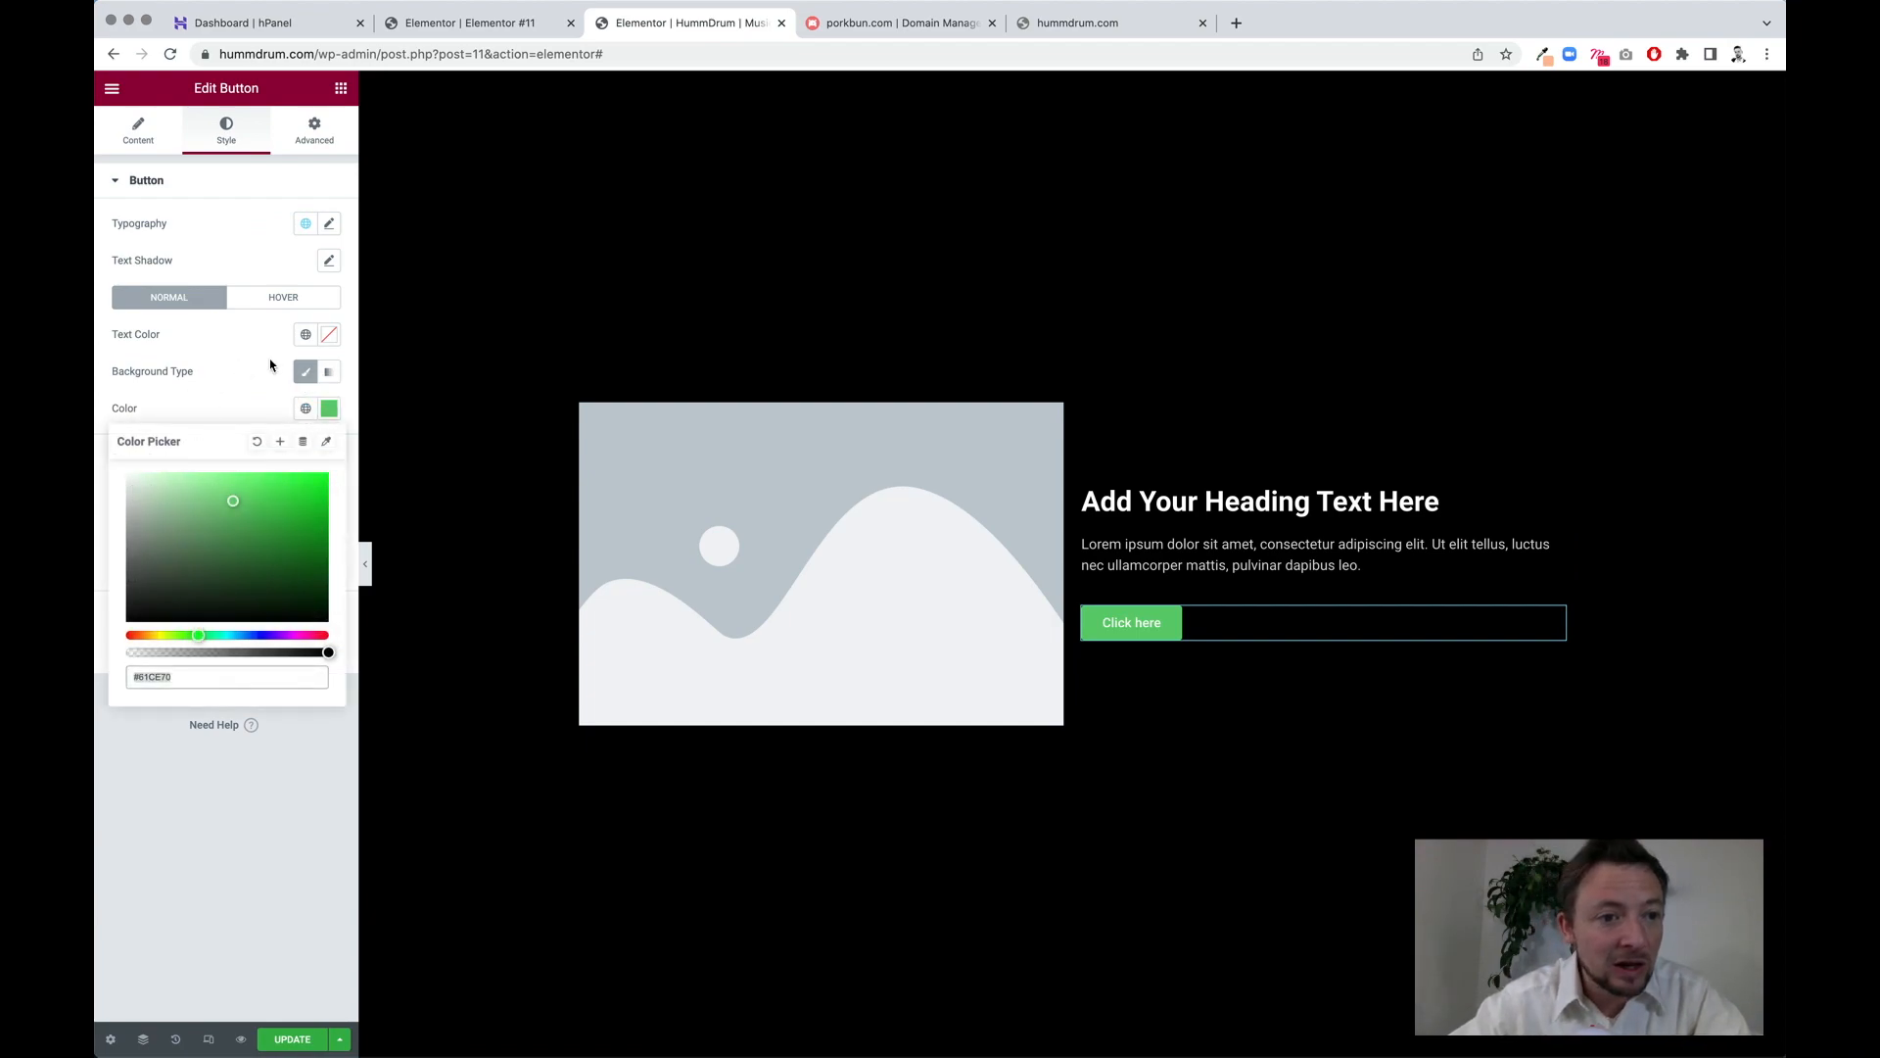
click(330, 337)
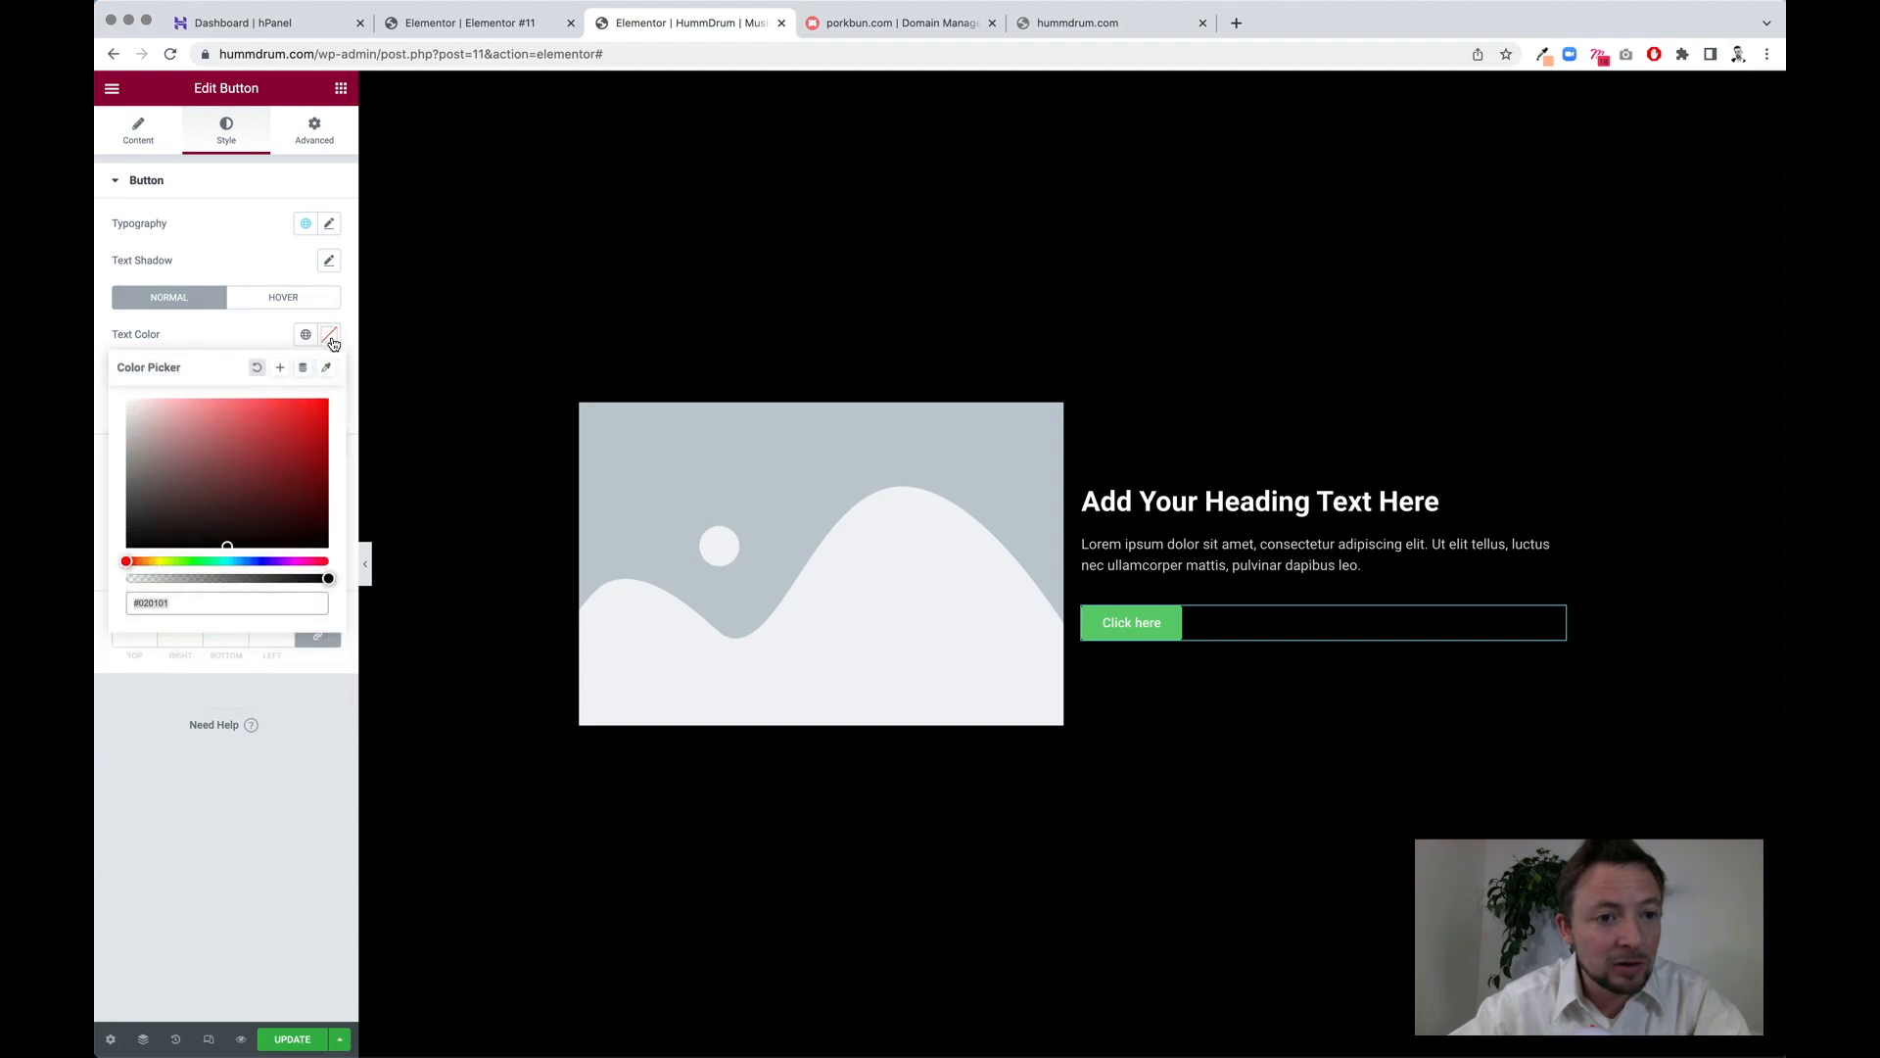
click(266, 516)
drag(265, 516, 342, 573)
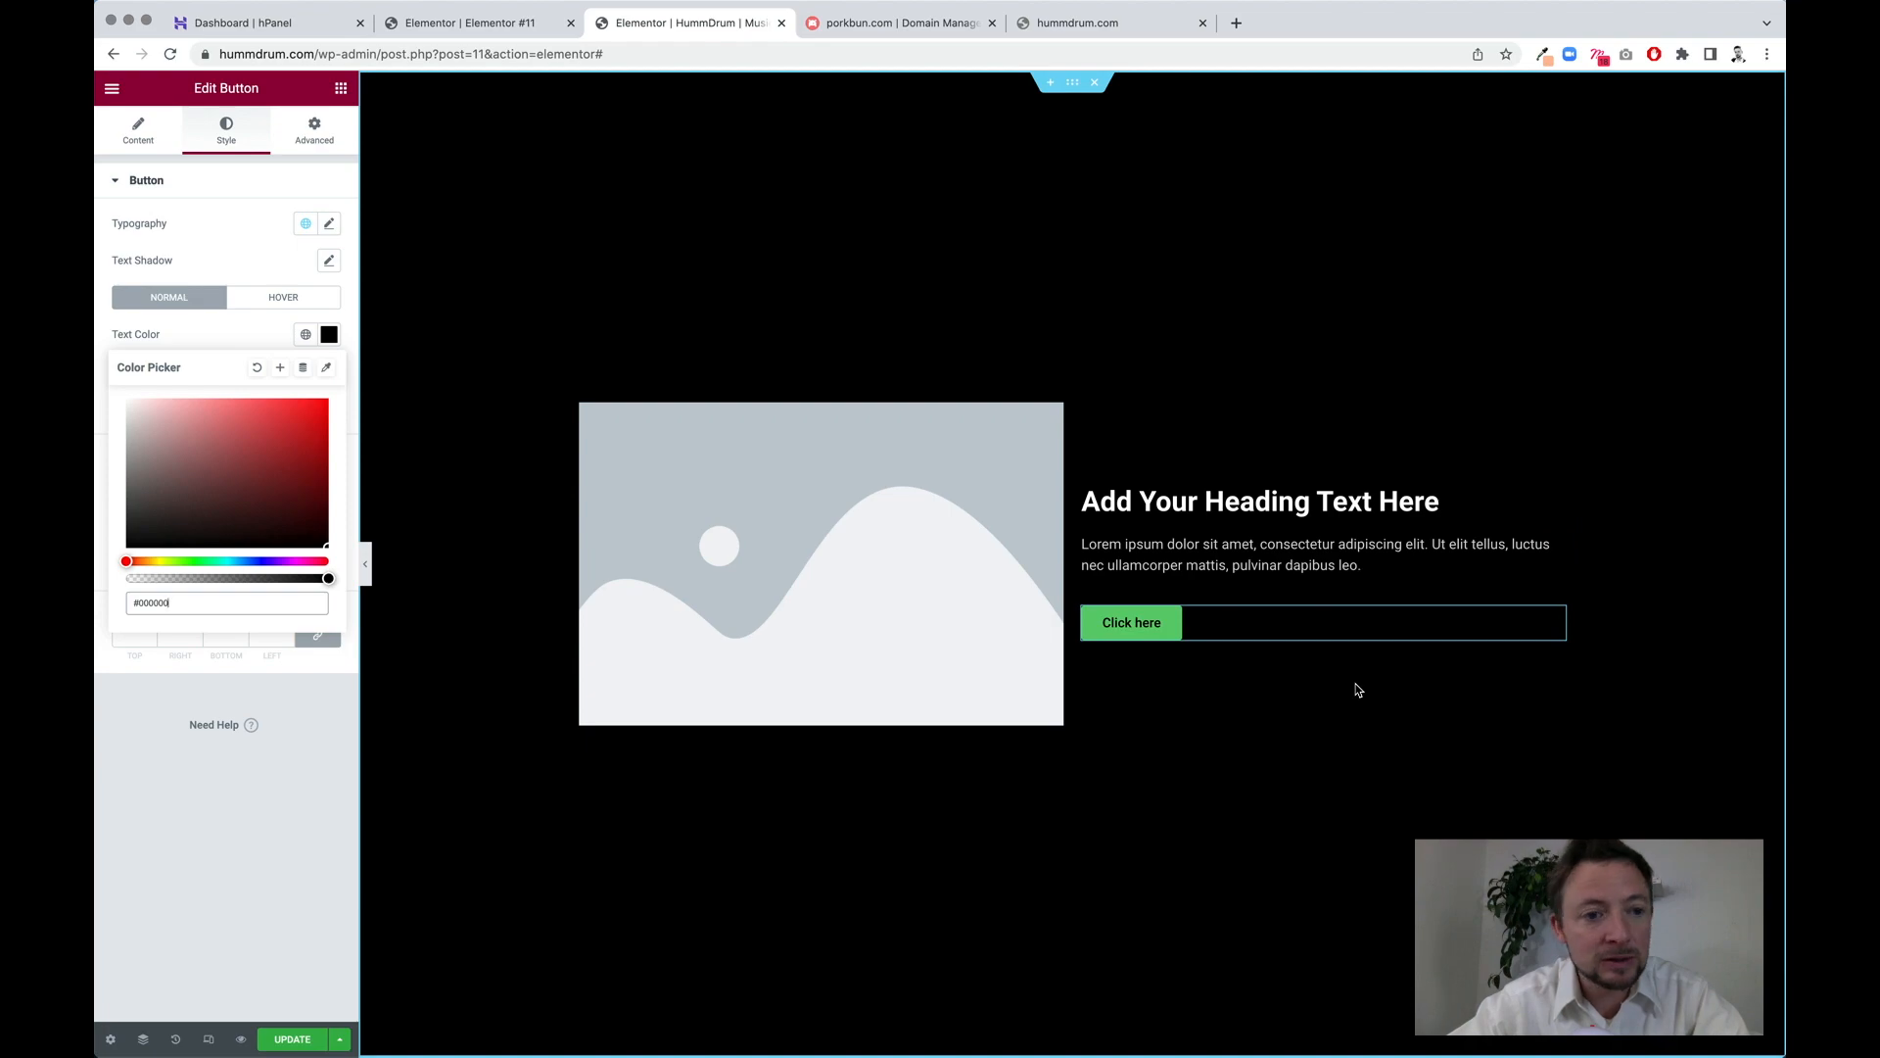
click(251, 833)
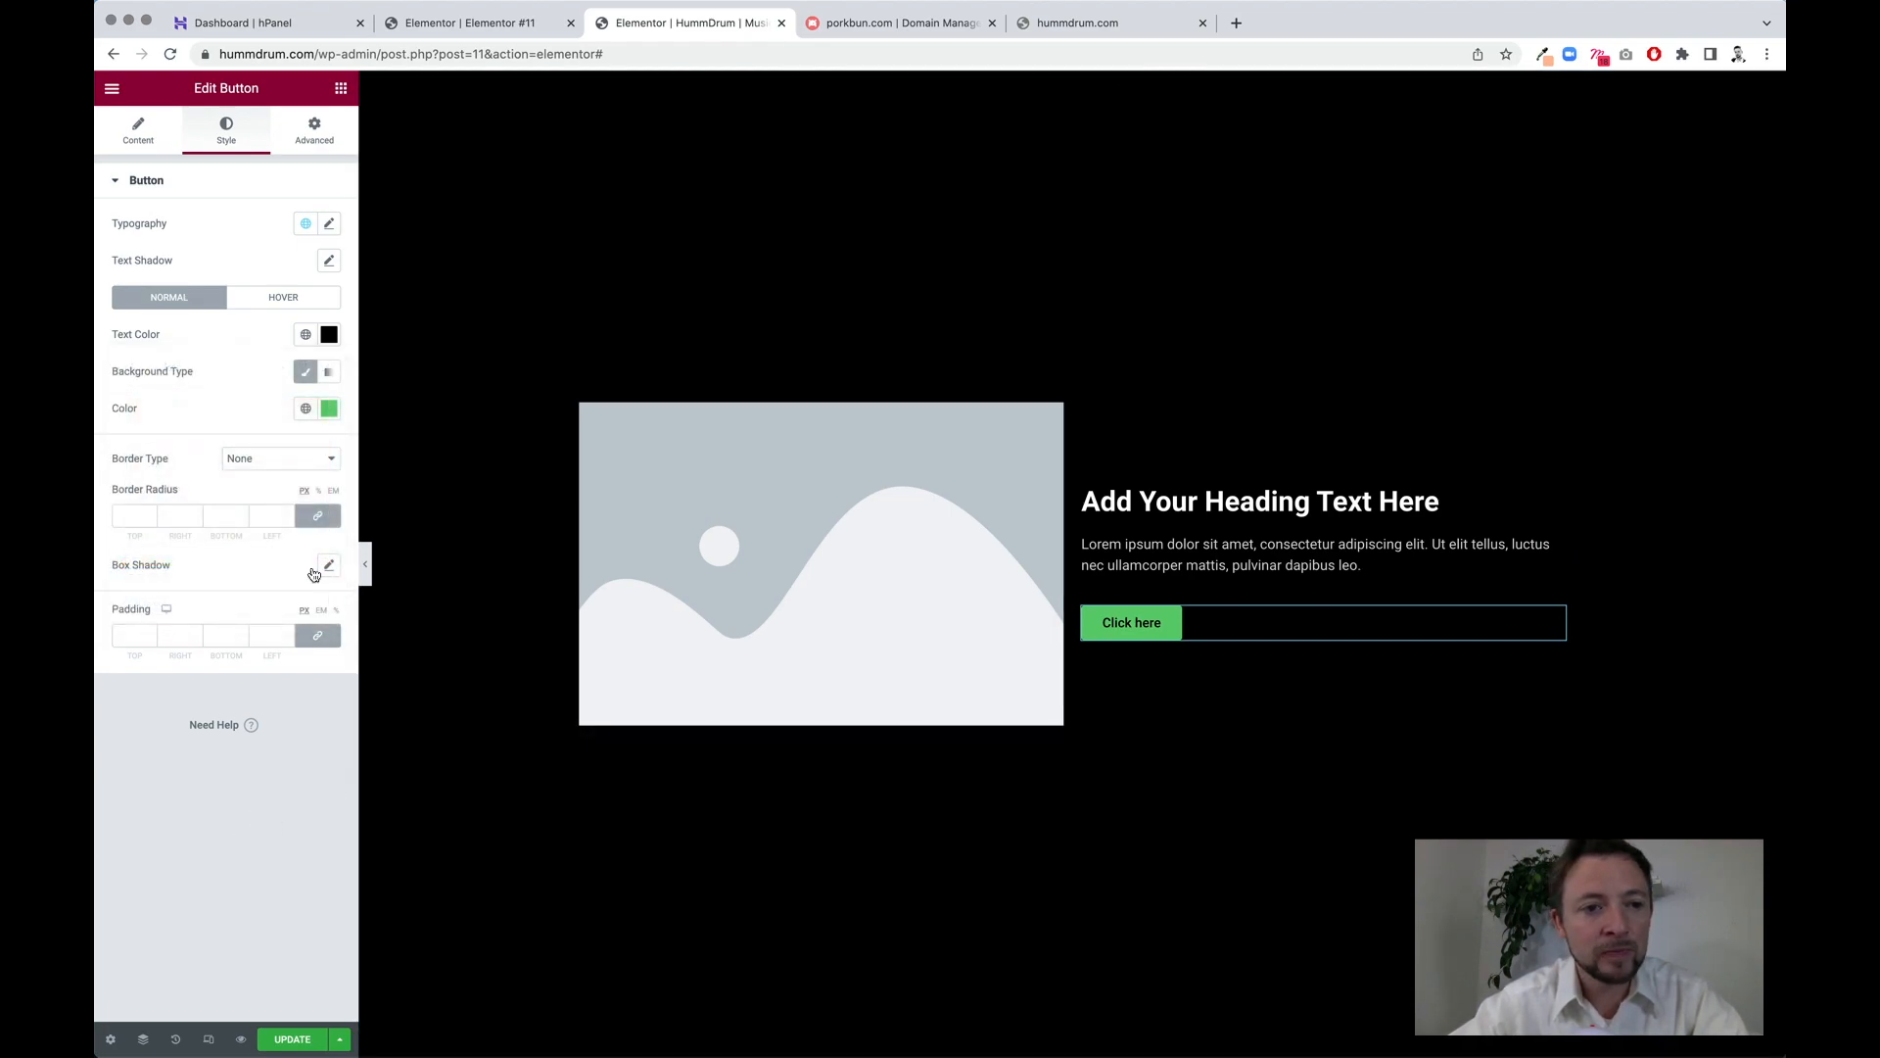
- Try a near-white background on the button, and settle on a slightly darker green, #52C261
click(328, 410)
text(#FFFFFF)
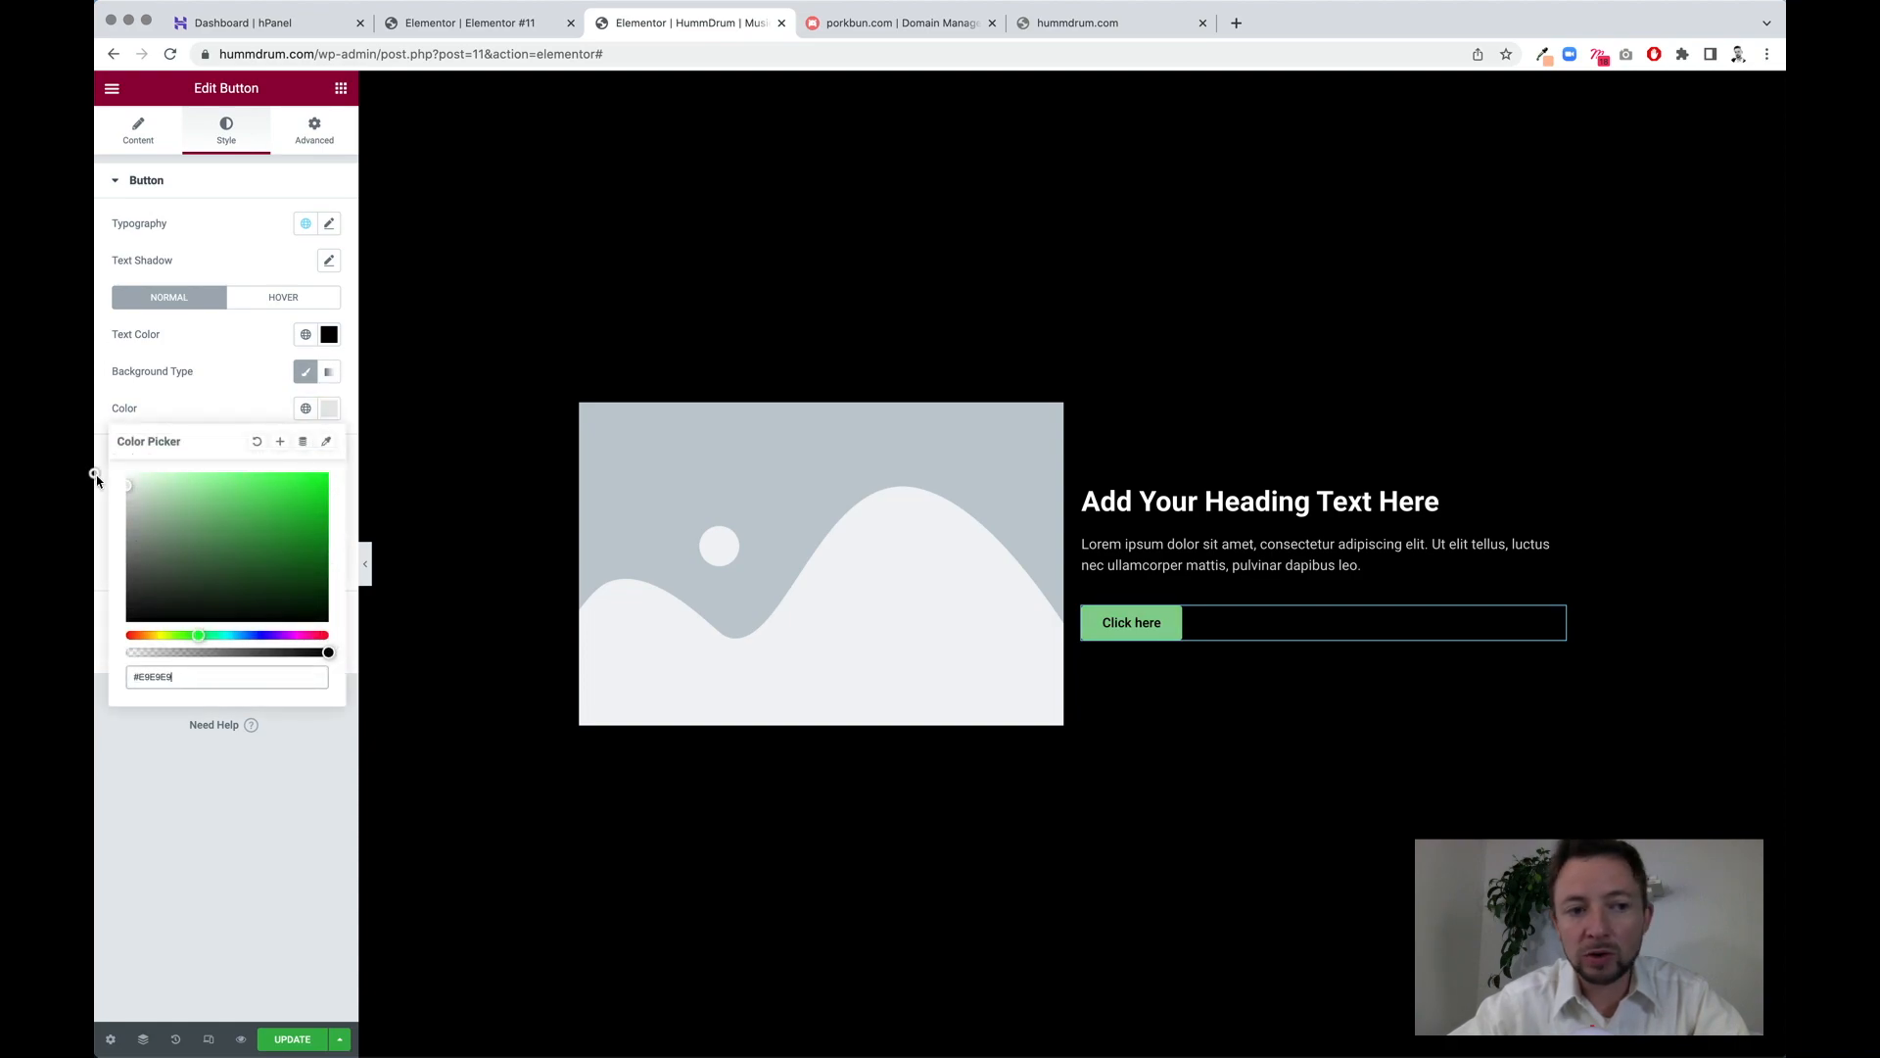
drag(95, 452, 243, 508)
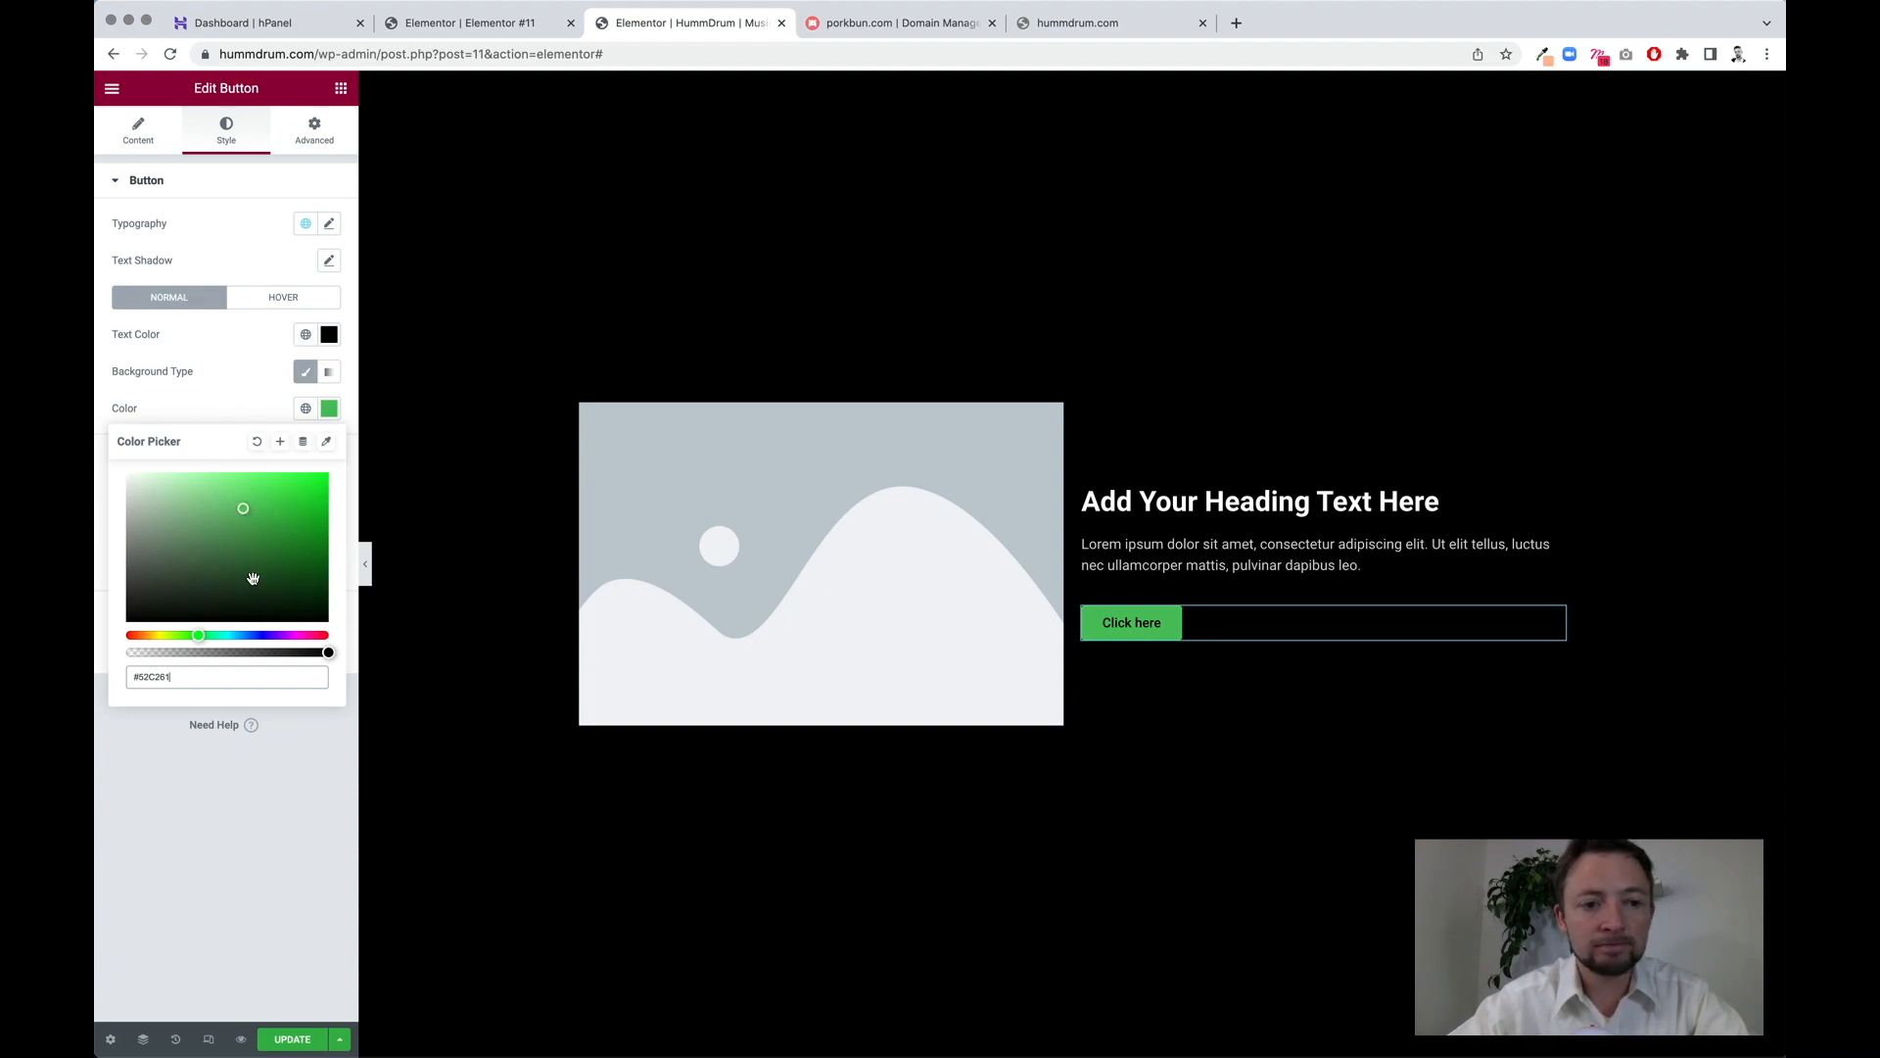
click(242, 871)
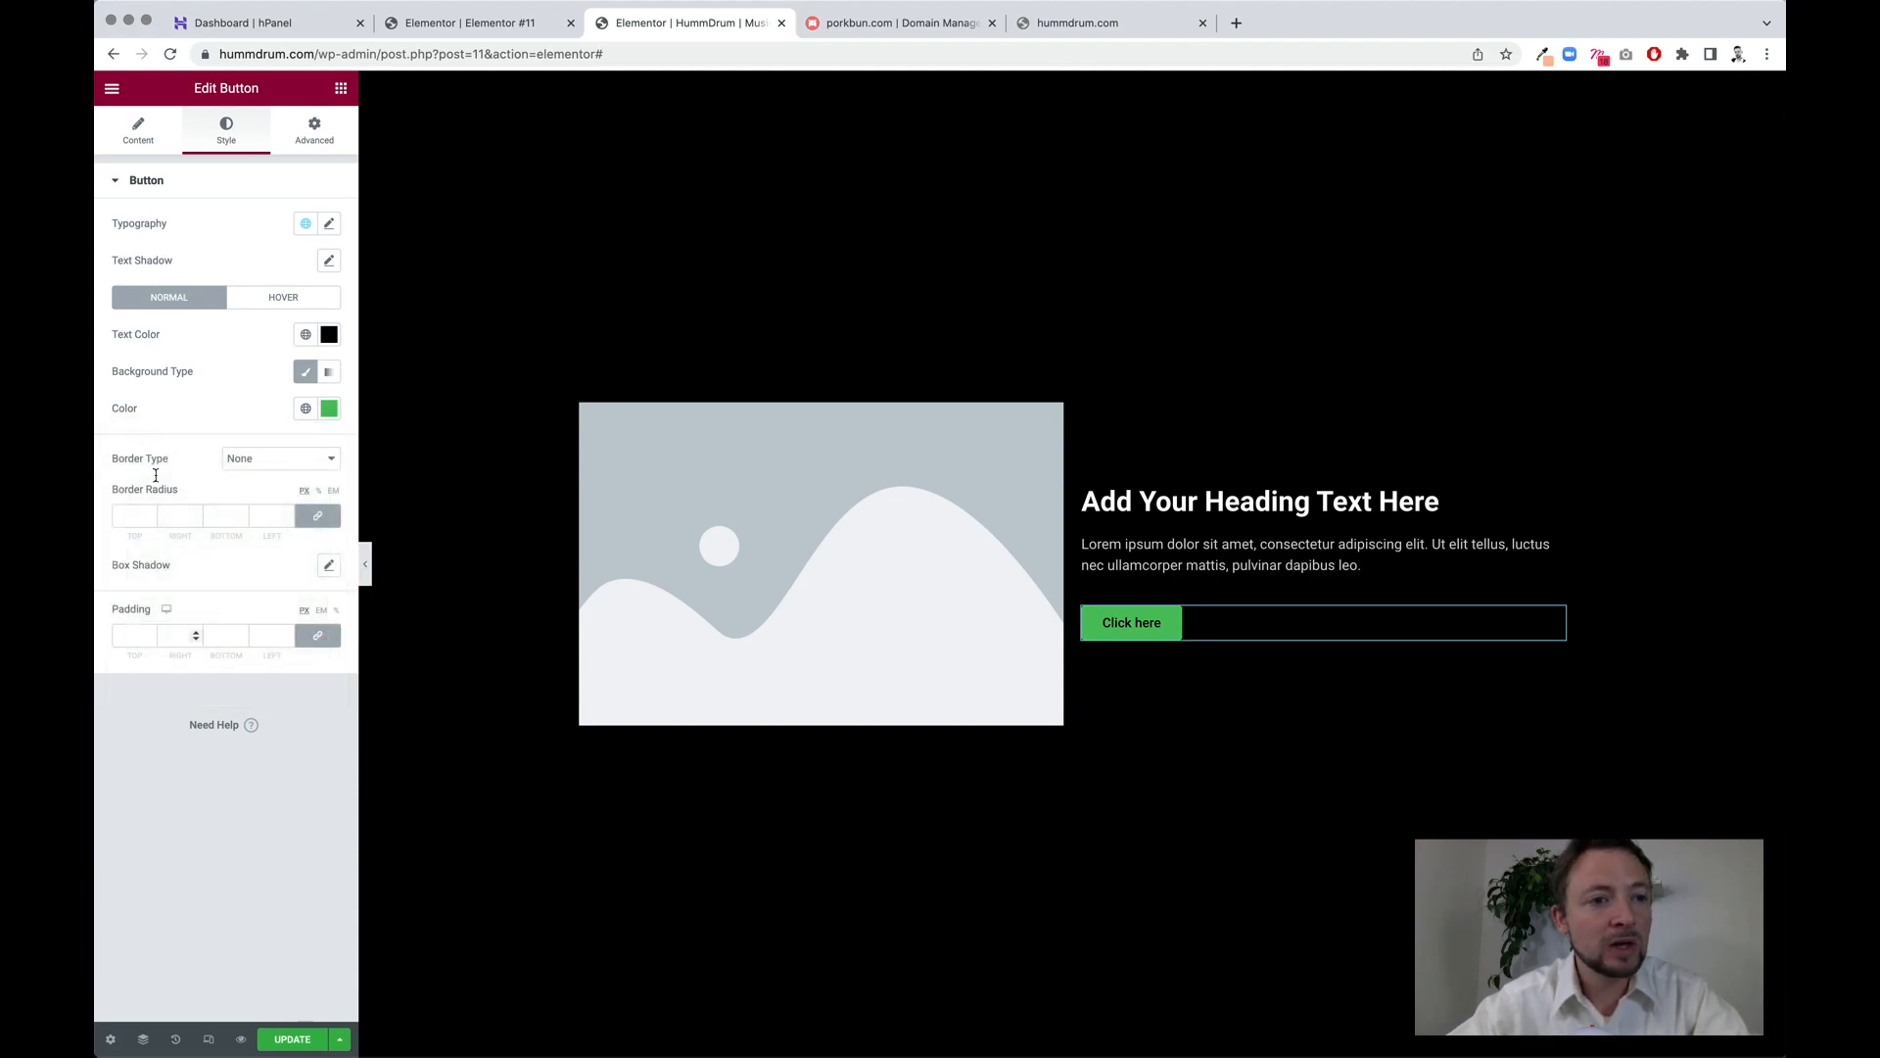
- Change the button's text to "Notify When Live" and its size to Extra Large
click(140, 132)
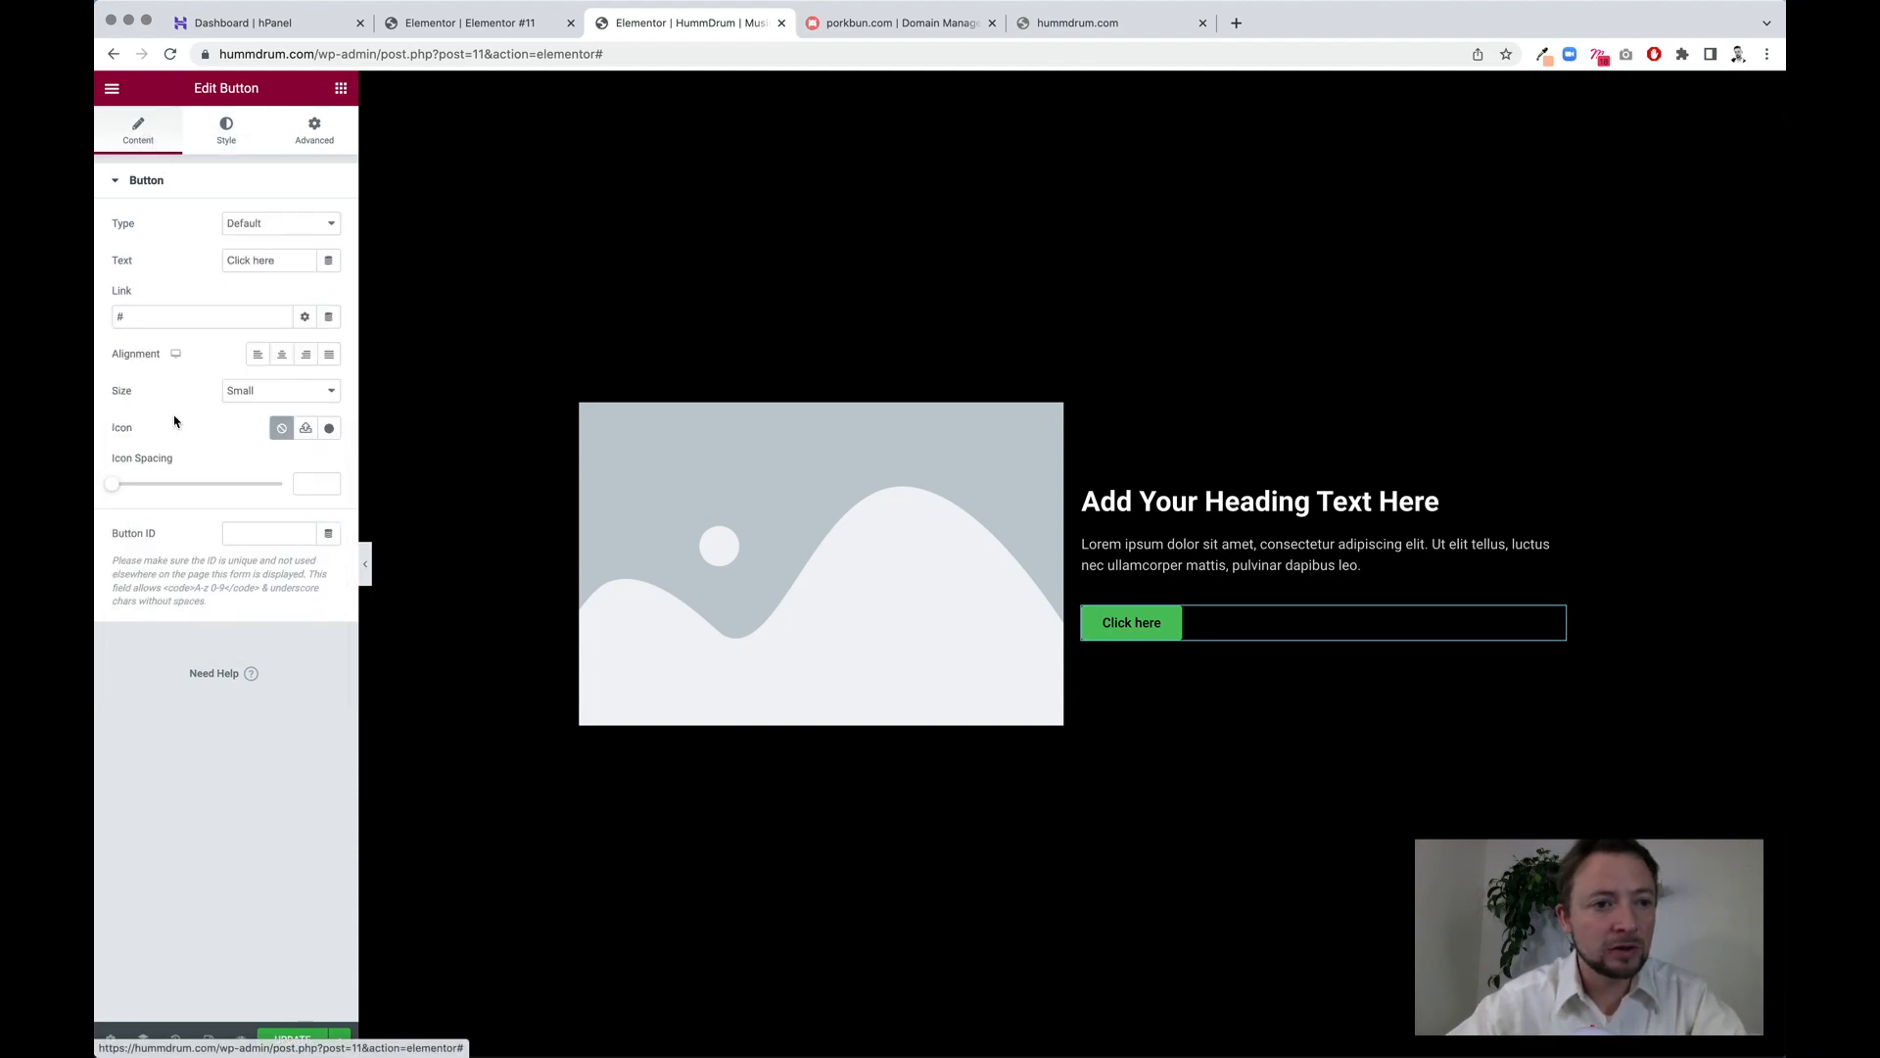
triple_click(294, 261)
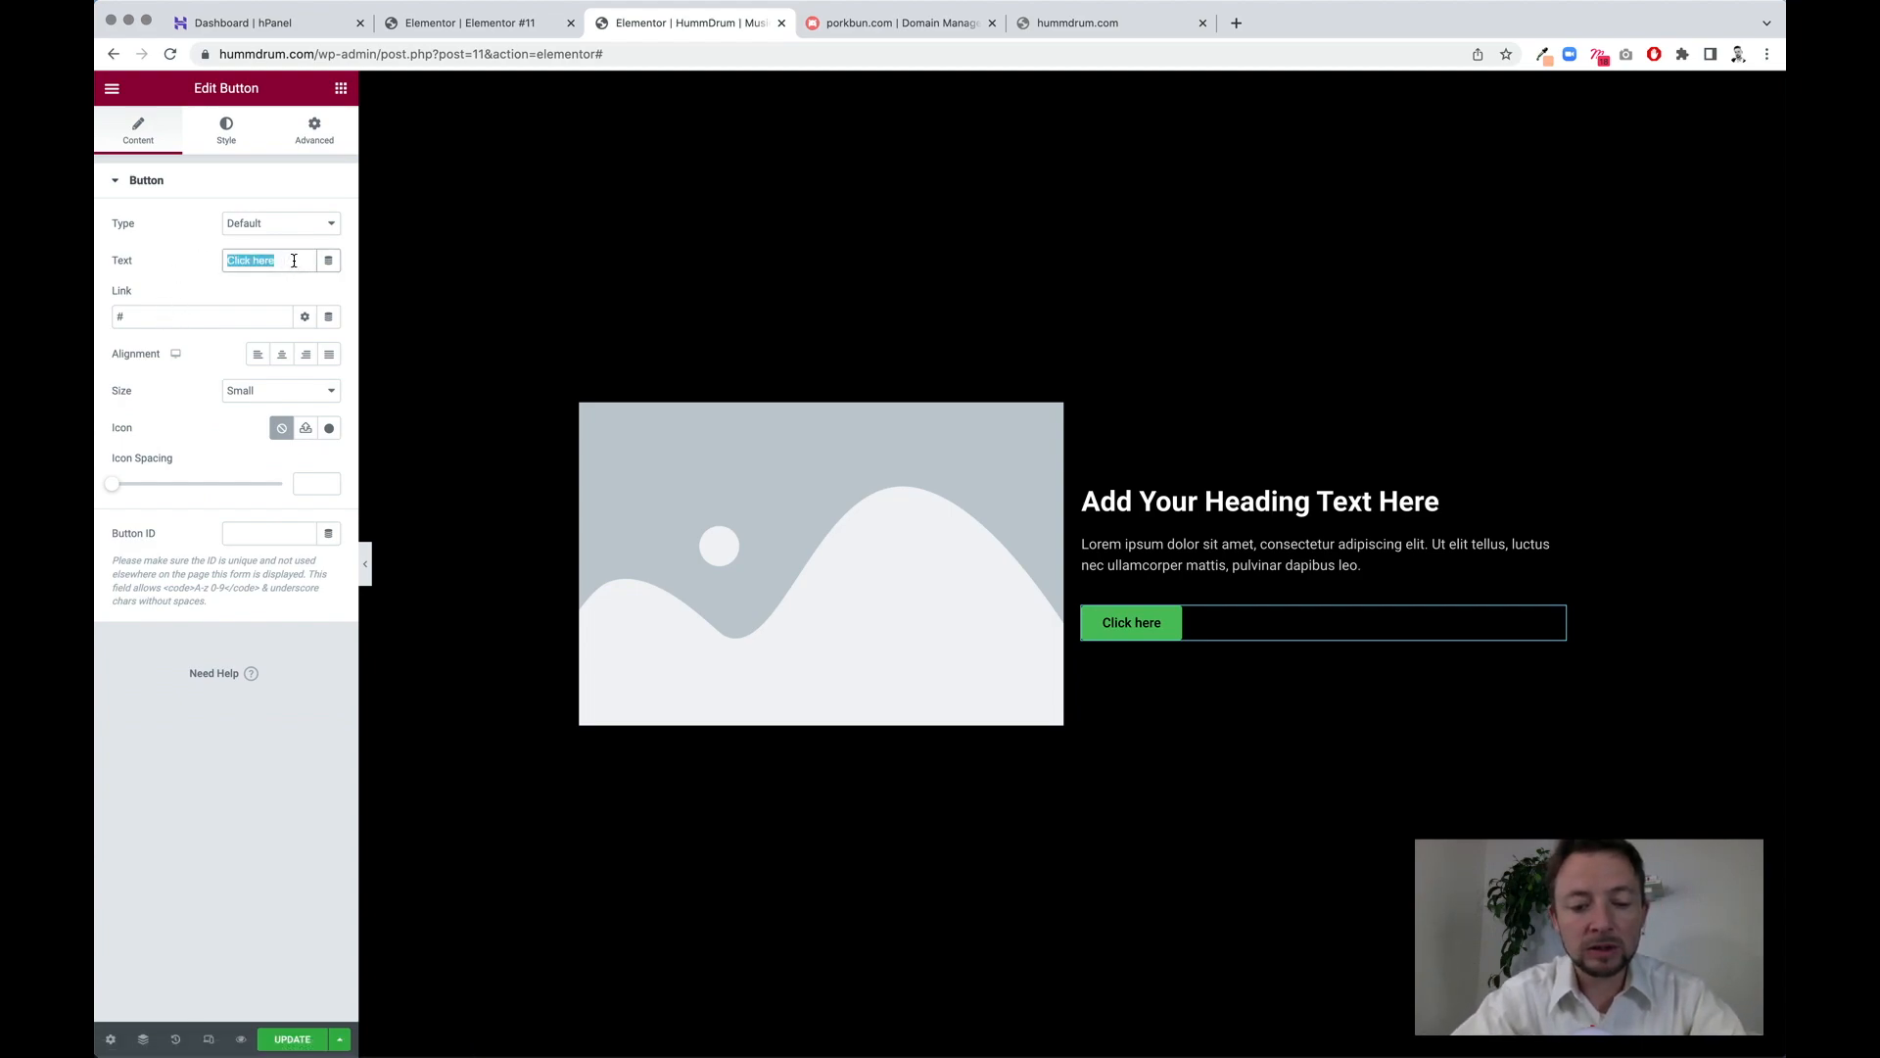
text(Notify Whe)
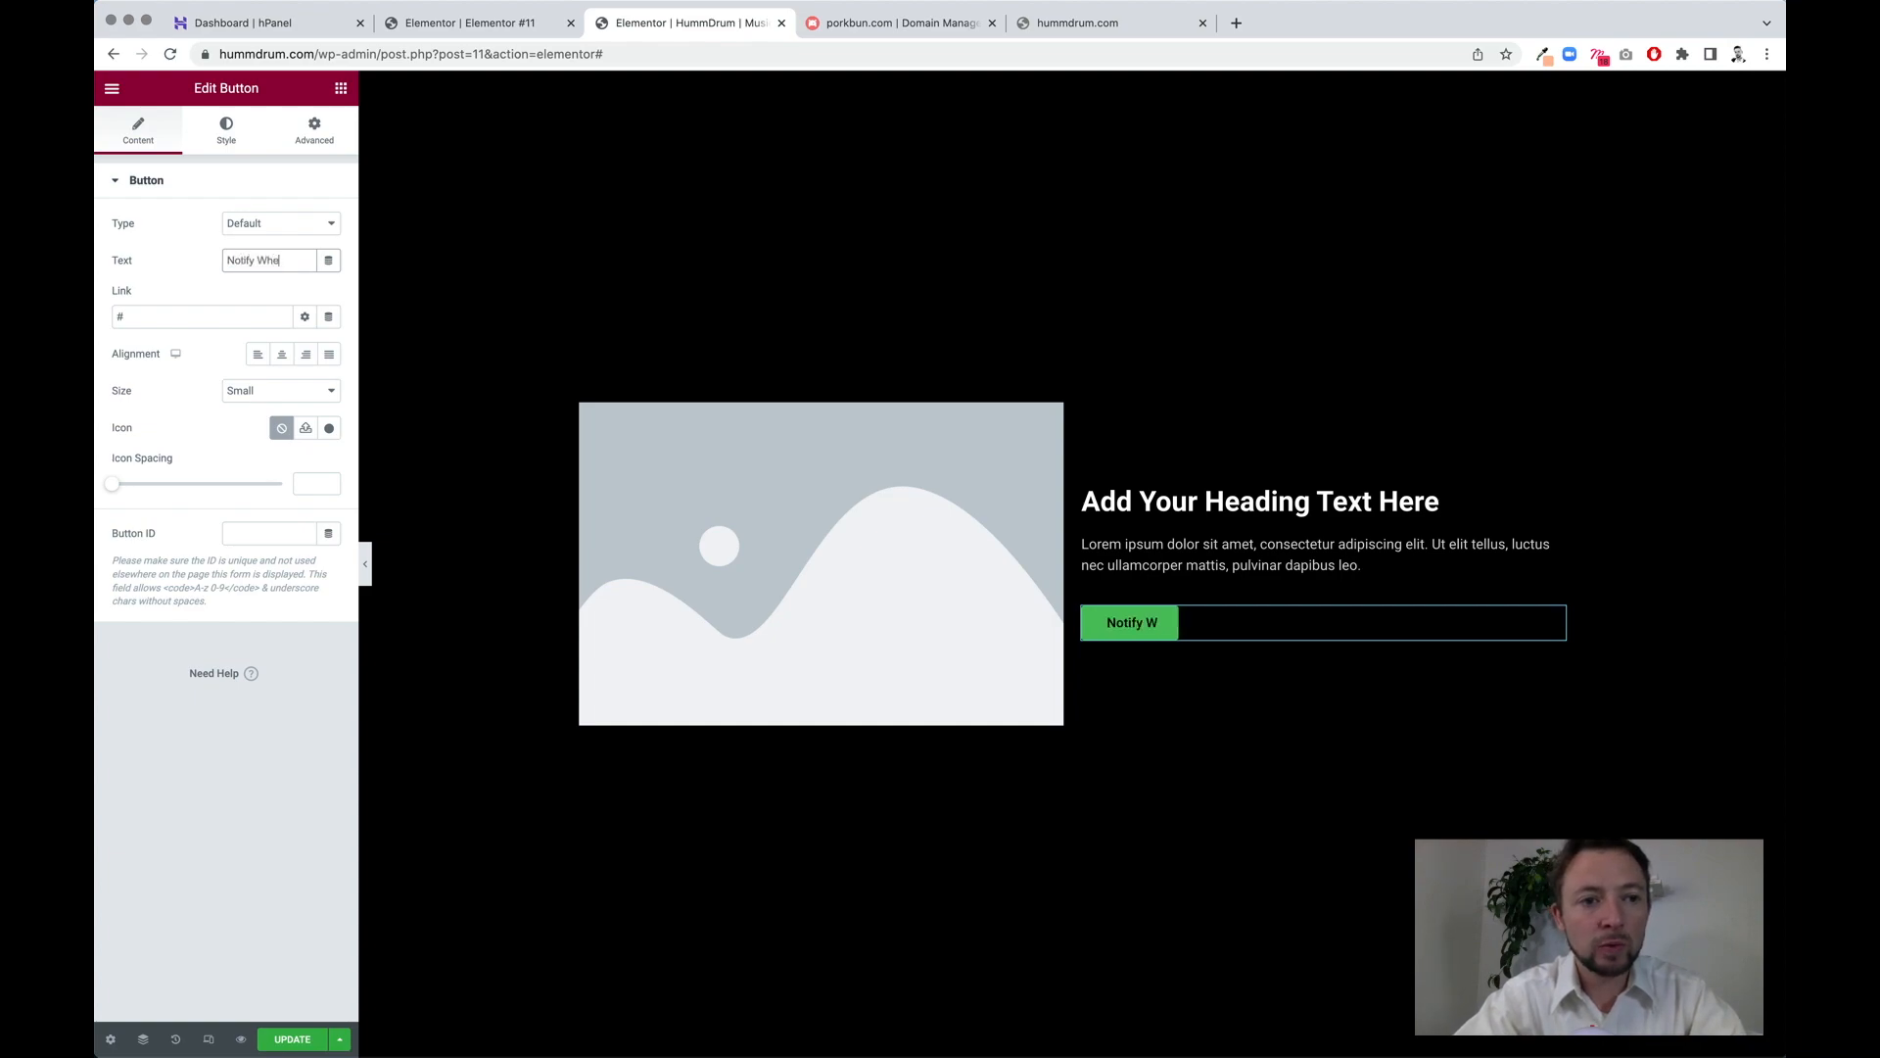
text(n Live)
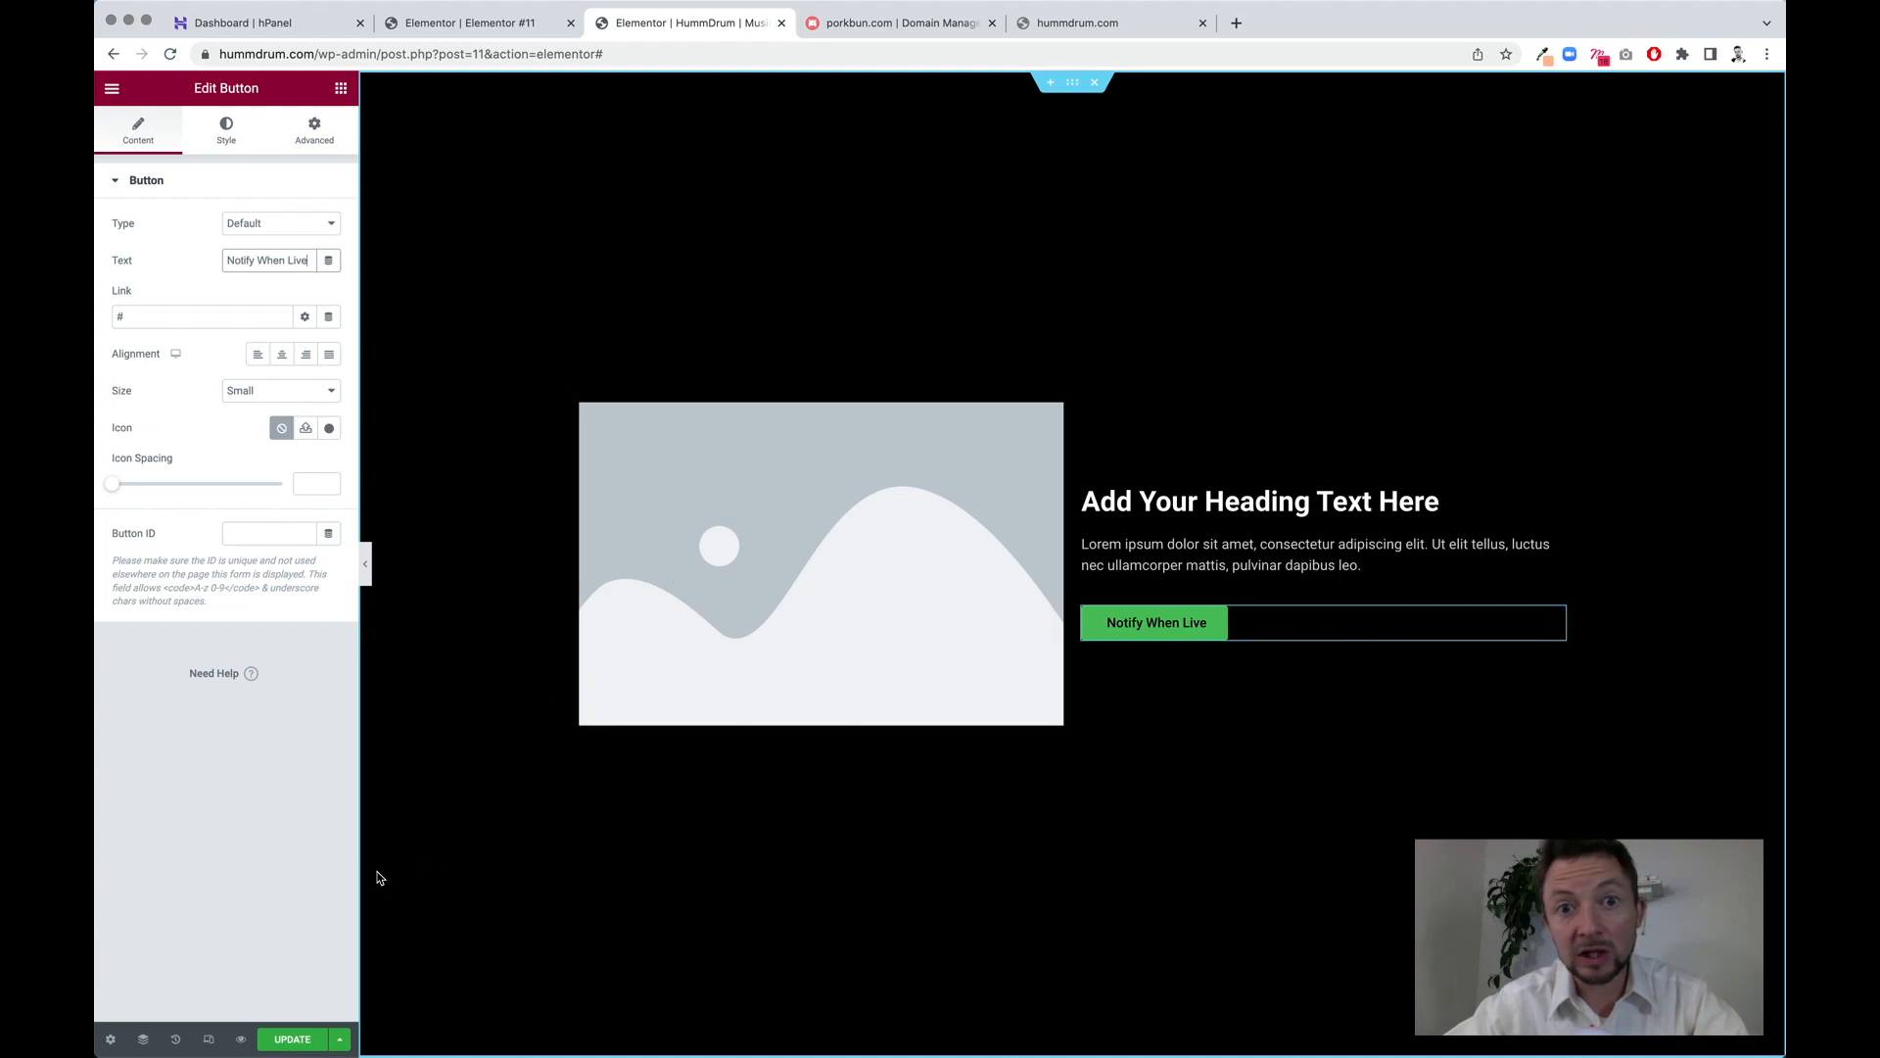
click(205, 847)
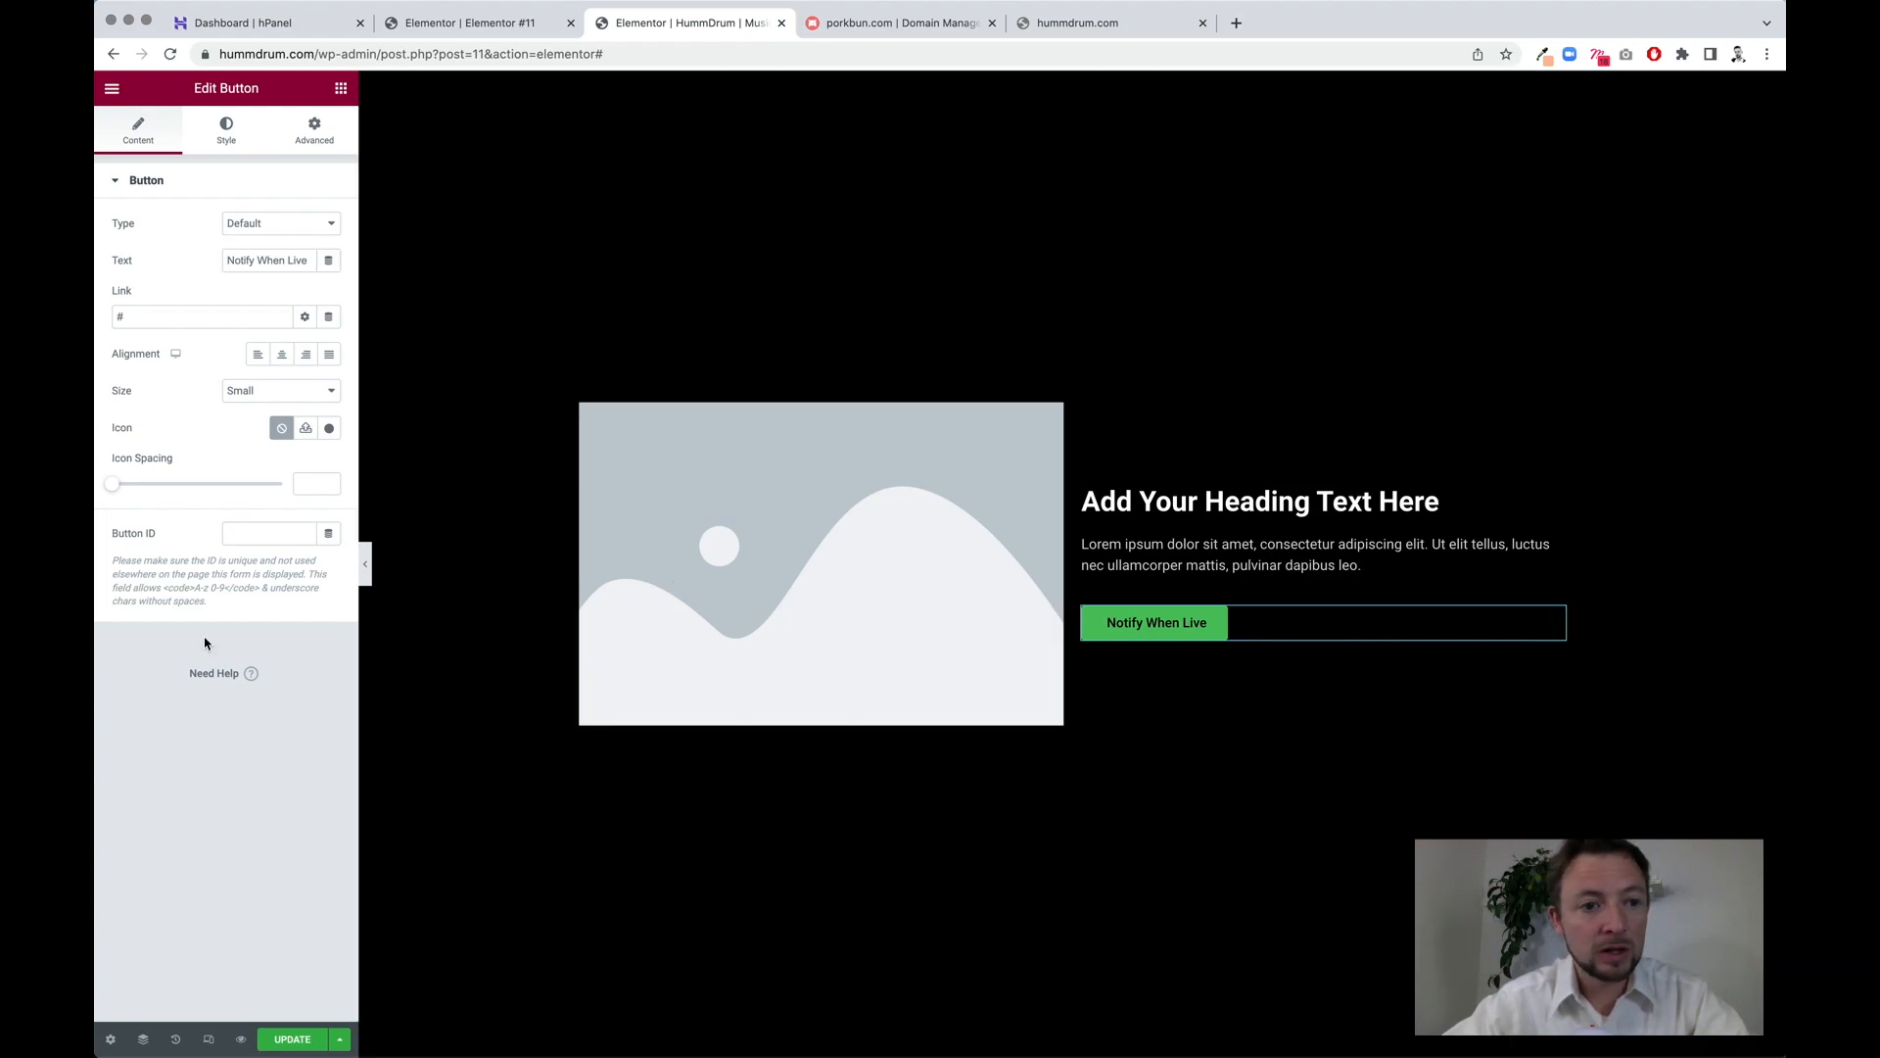
click(294, 393)
click(287, 432)
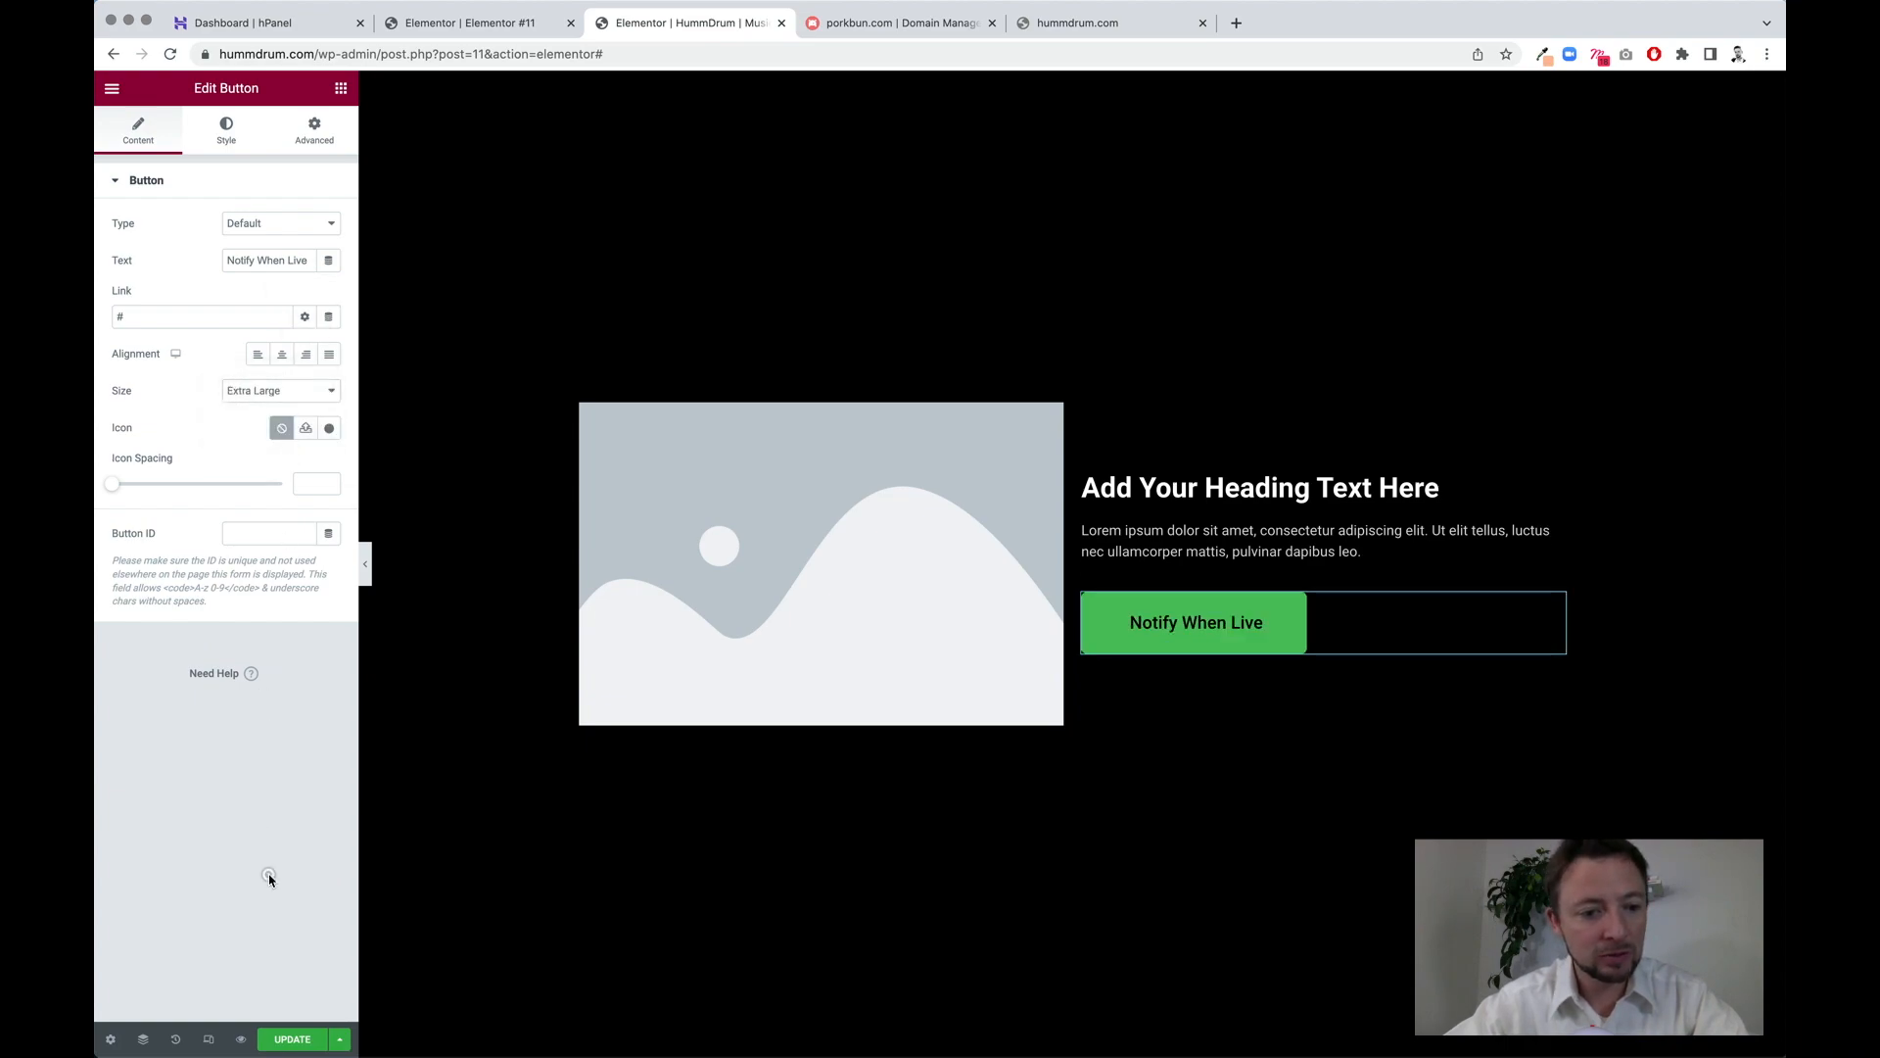
- Replace the hero section's heading text with "Music Therapy for the Anxious"
triple_click(1241, 496)
text(Mu)
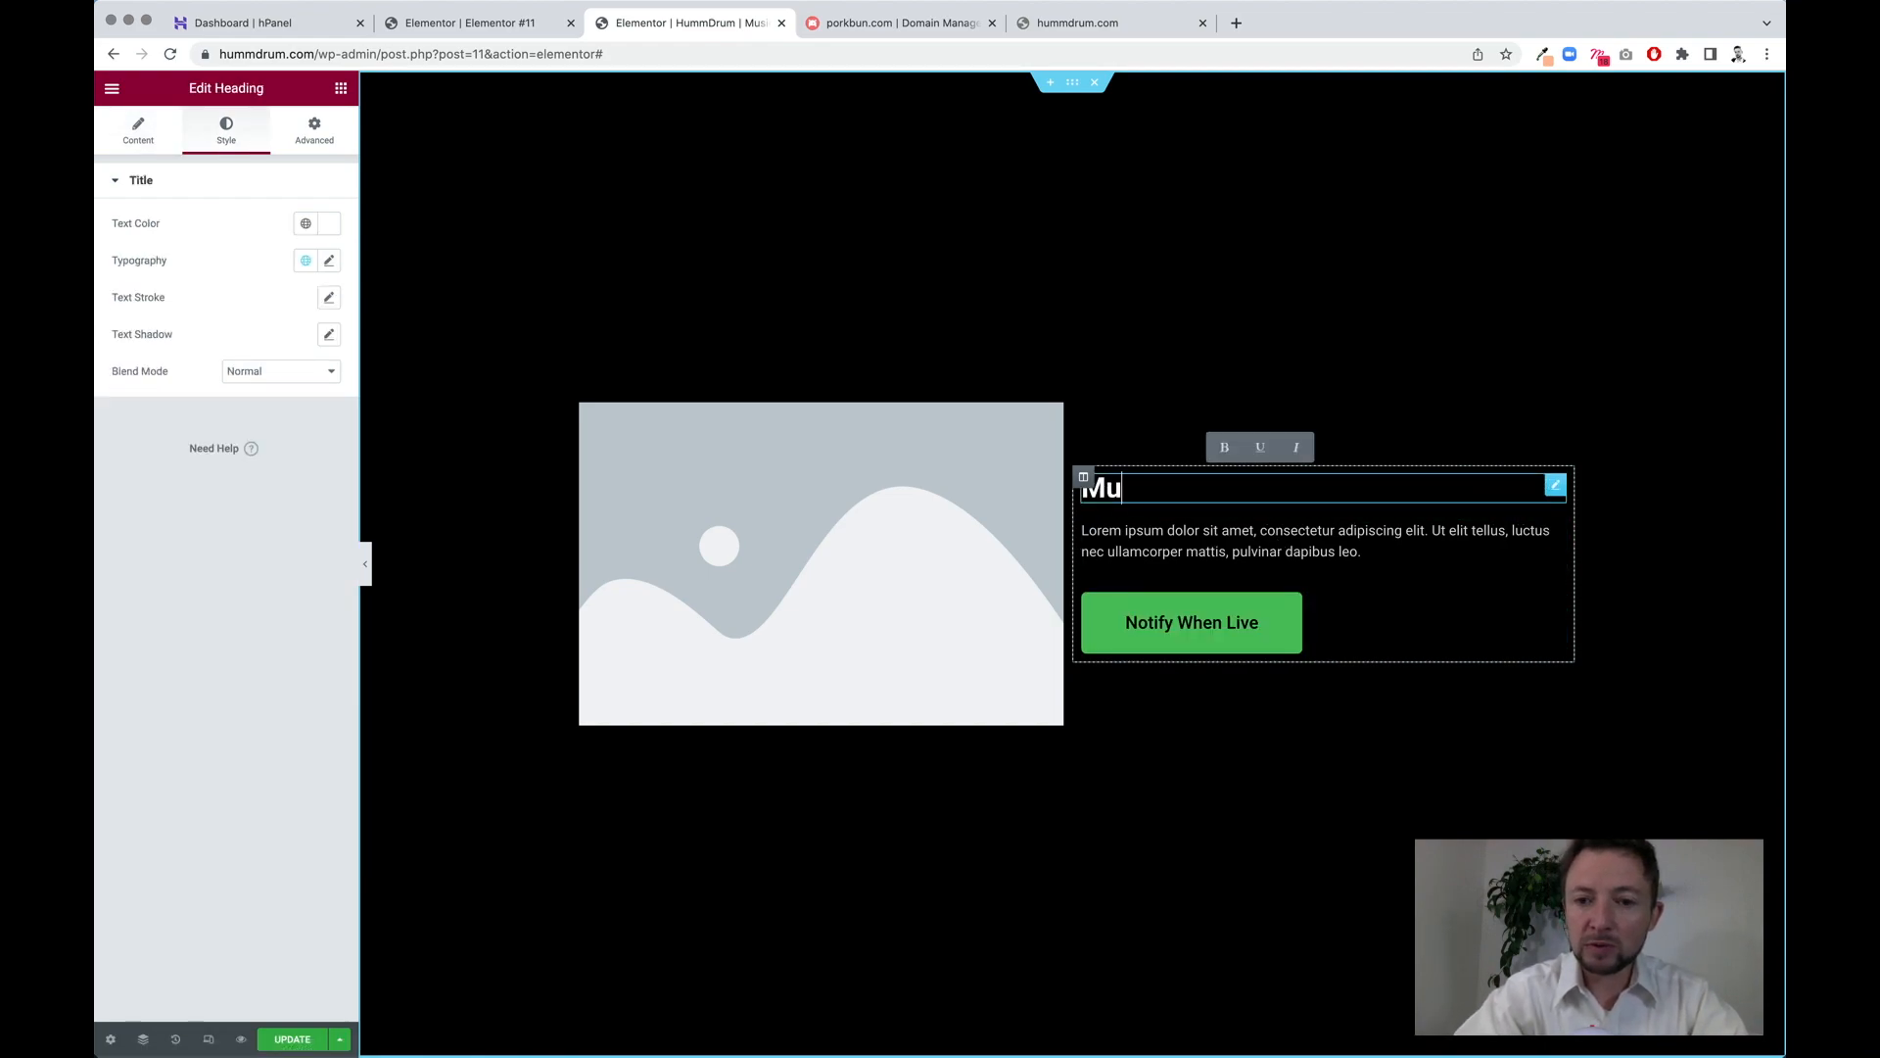
text(sic Therapy)
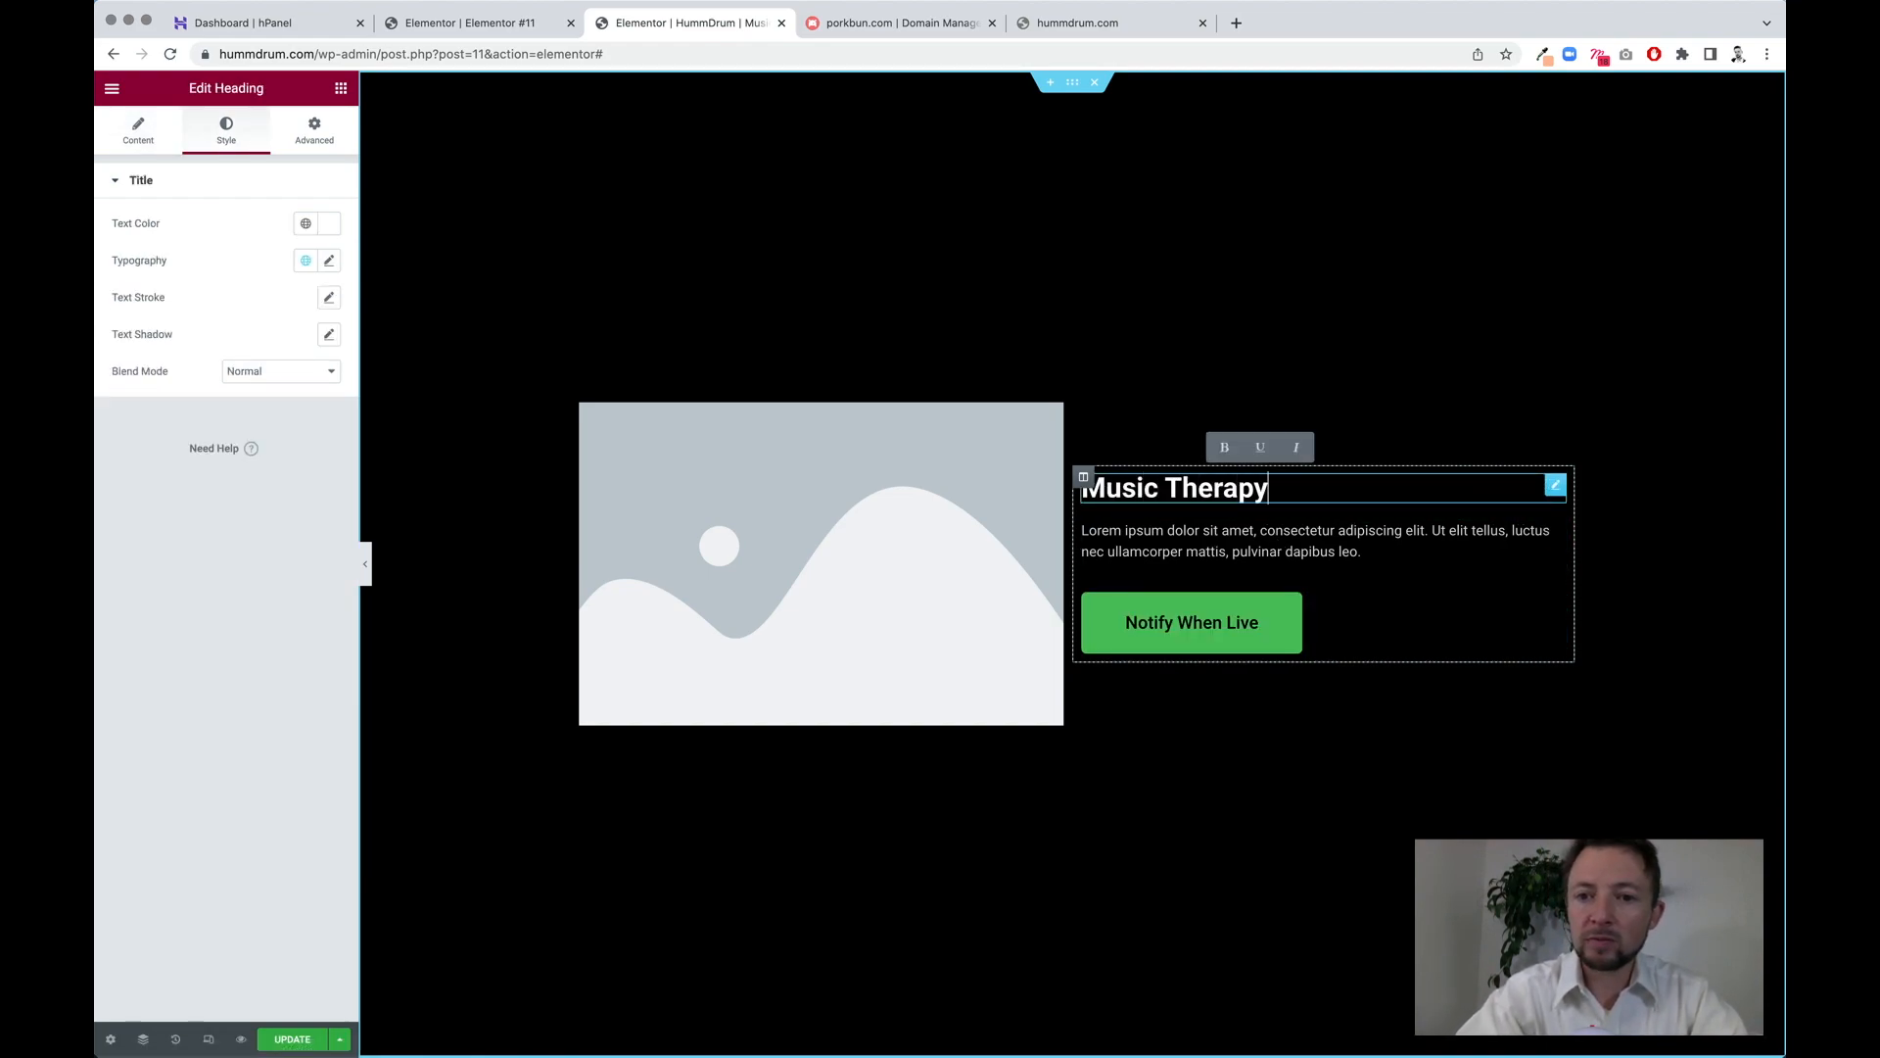
text( for the Anxious)
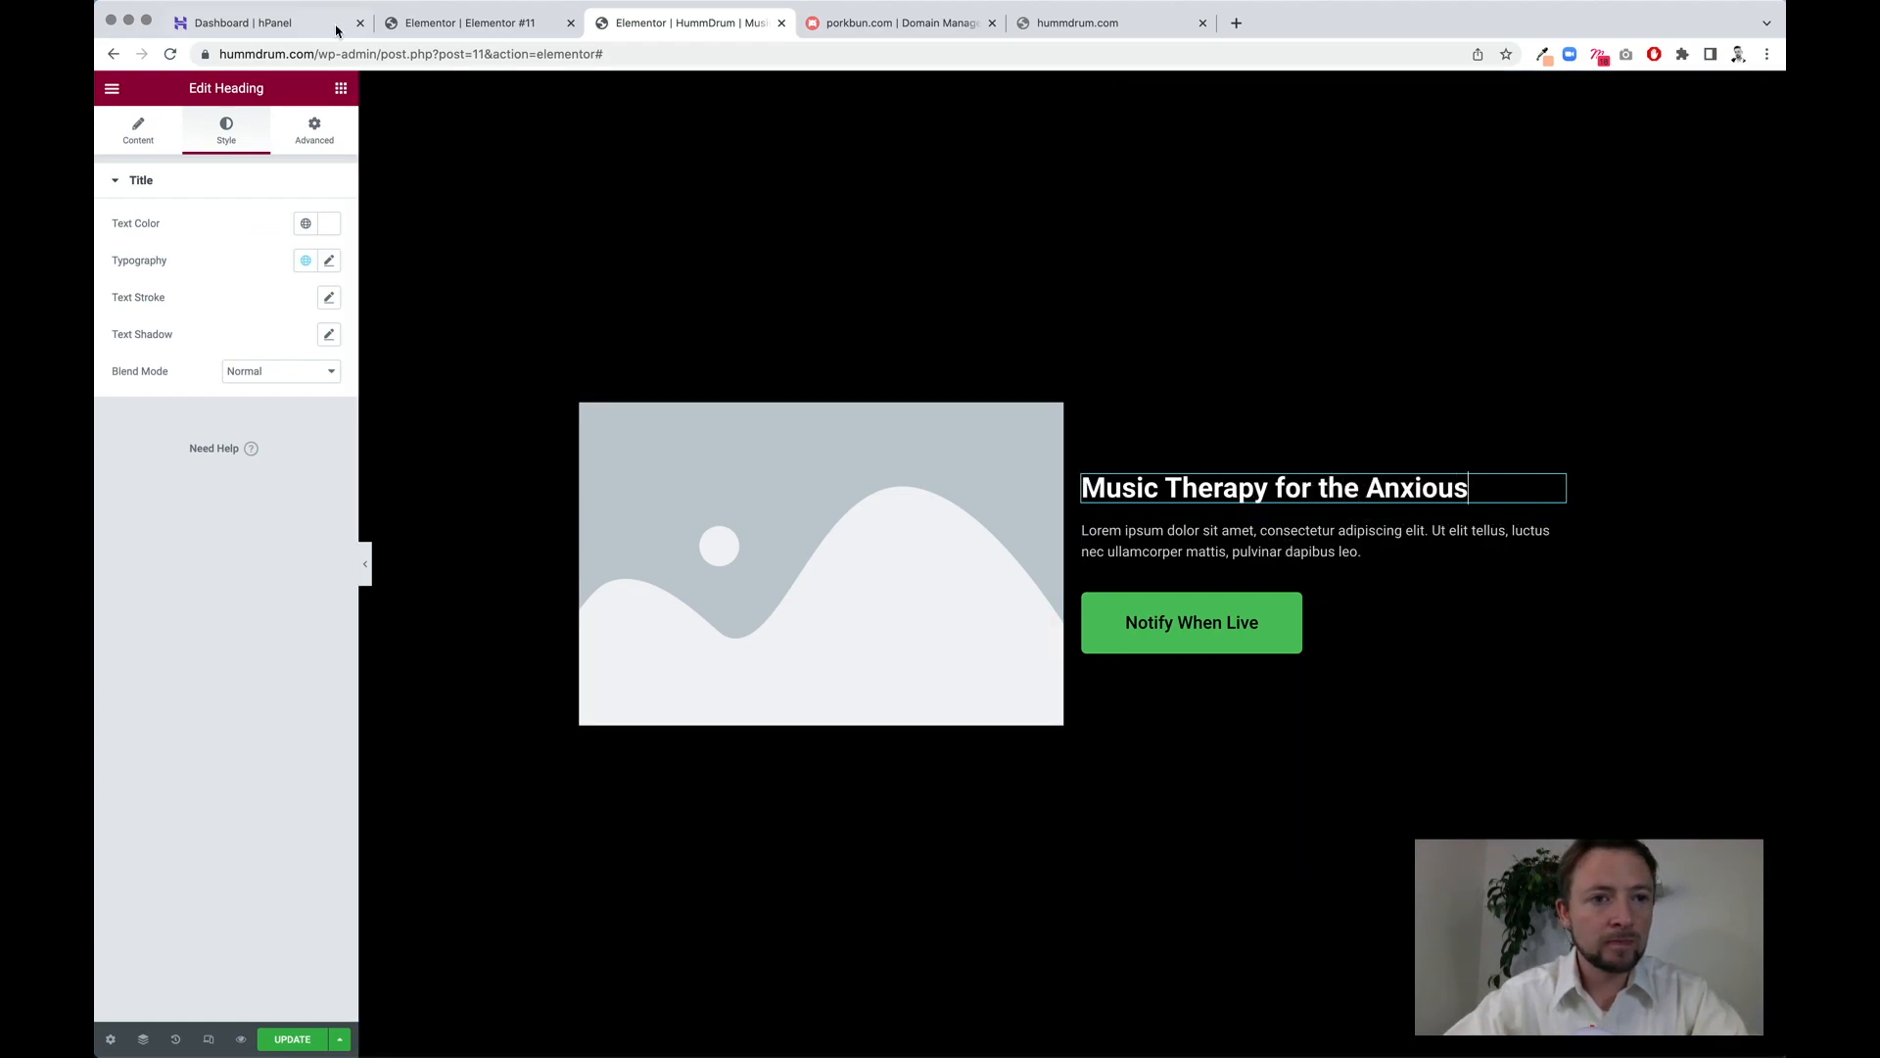
- Add a second heading widget between the main heading and the paragraph, and set the main heading's HTML tag to H1
click(341, 88)
drag(314, 305, 1240, 503)
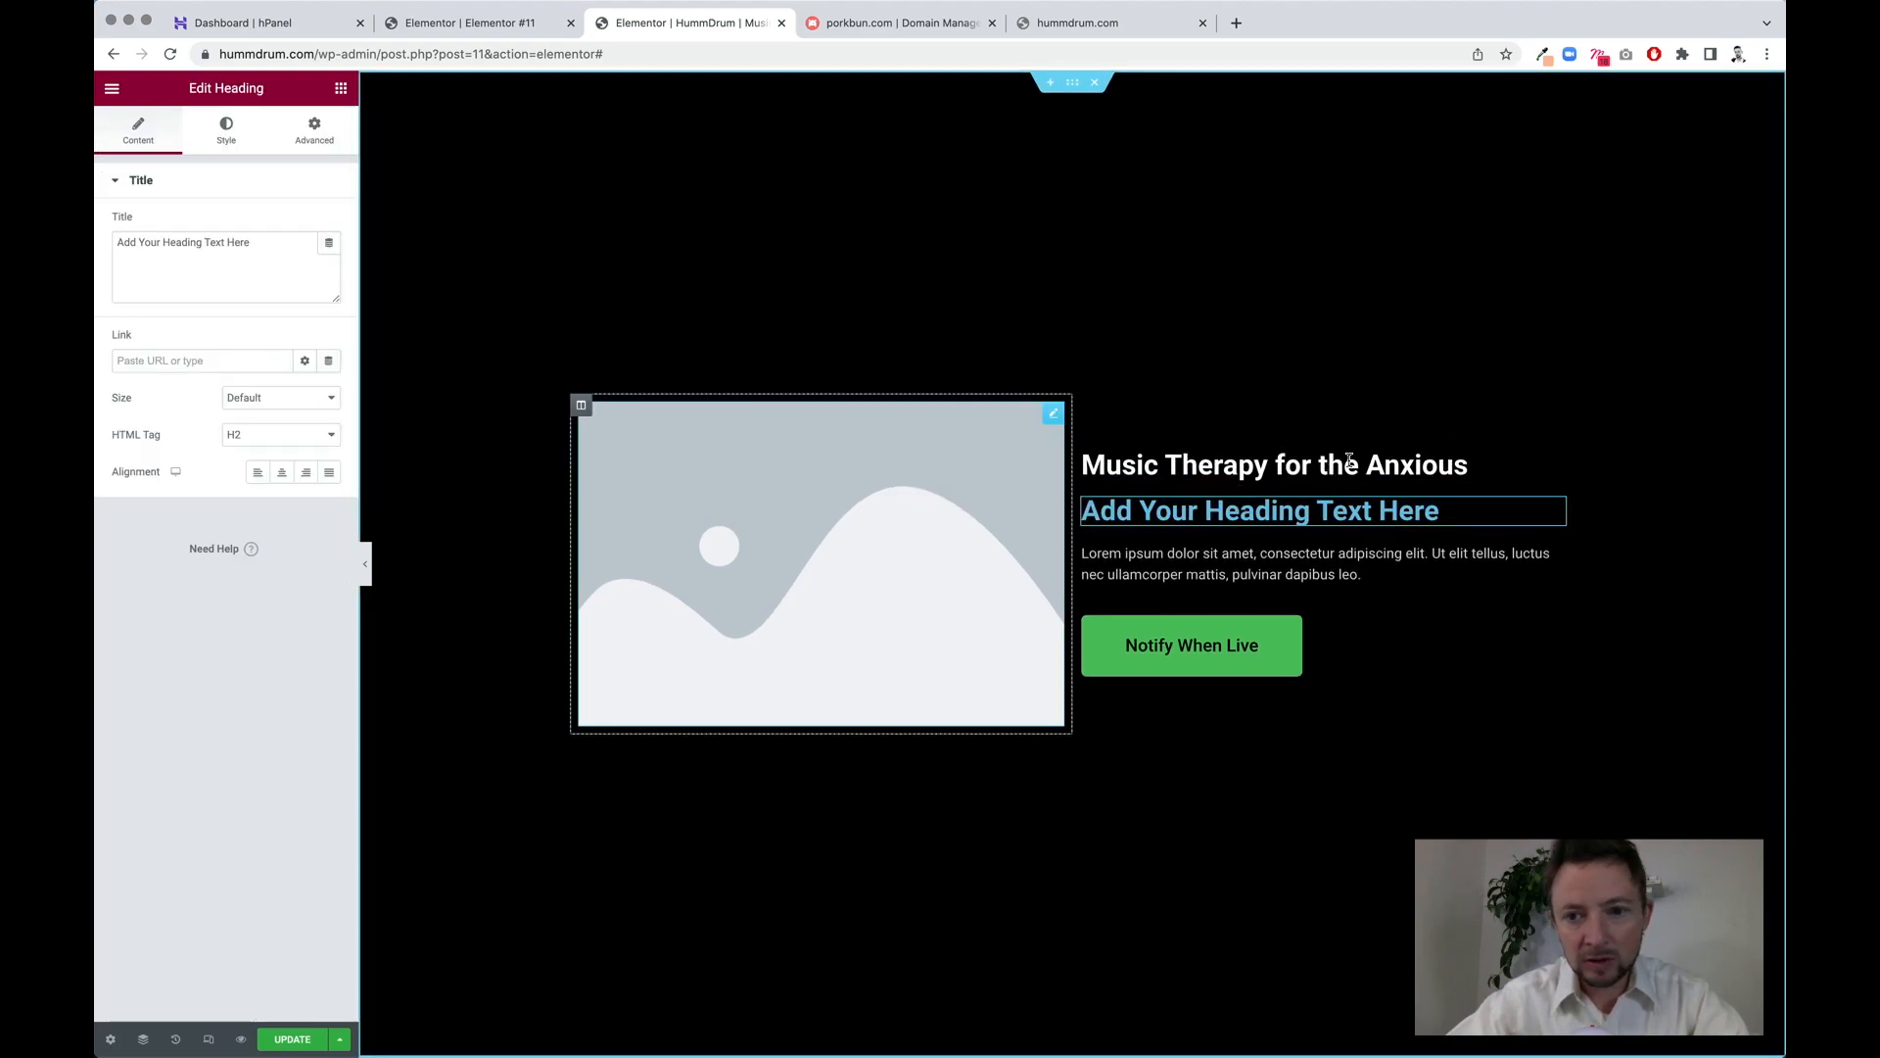
click(1553, 458)
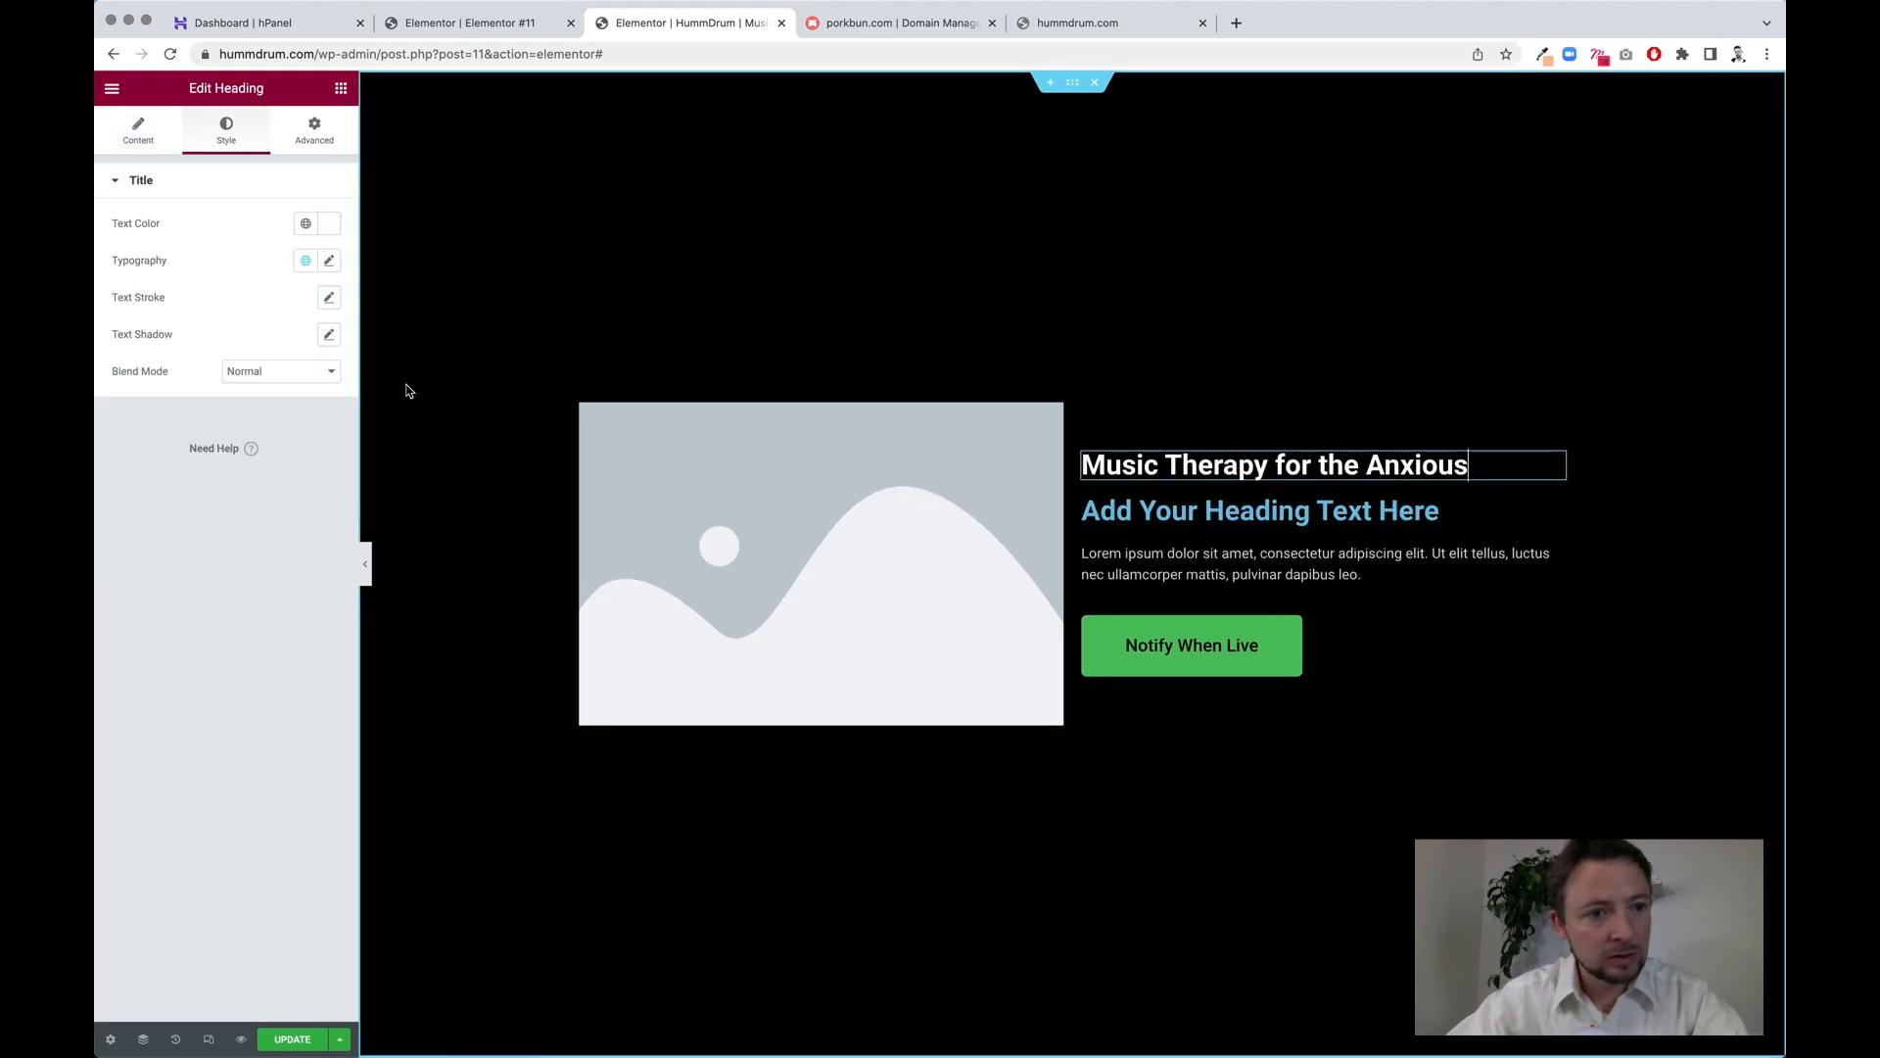
click(122, 125)
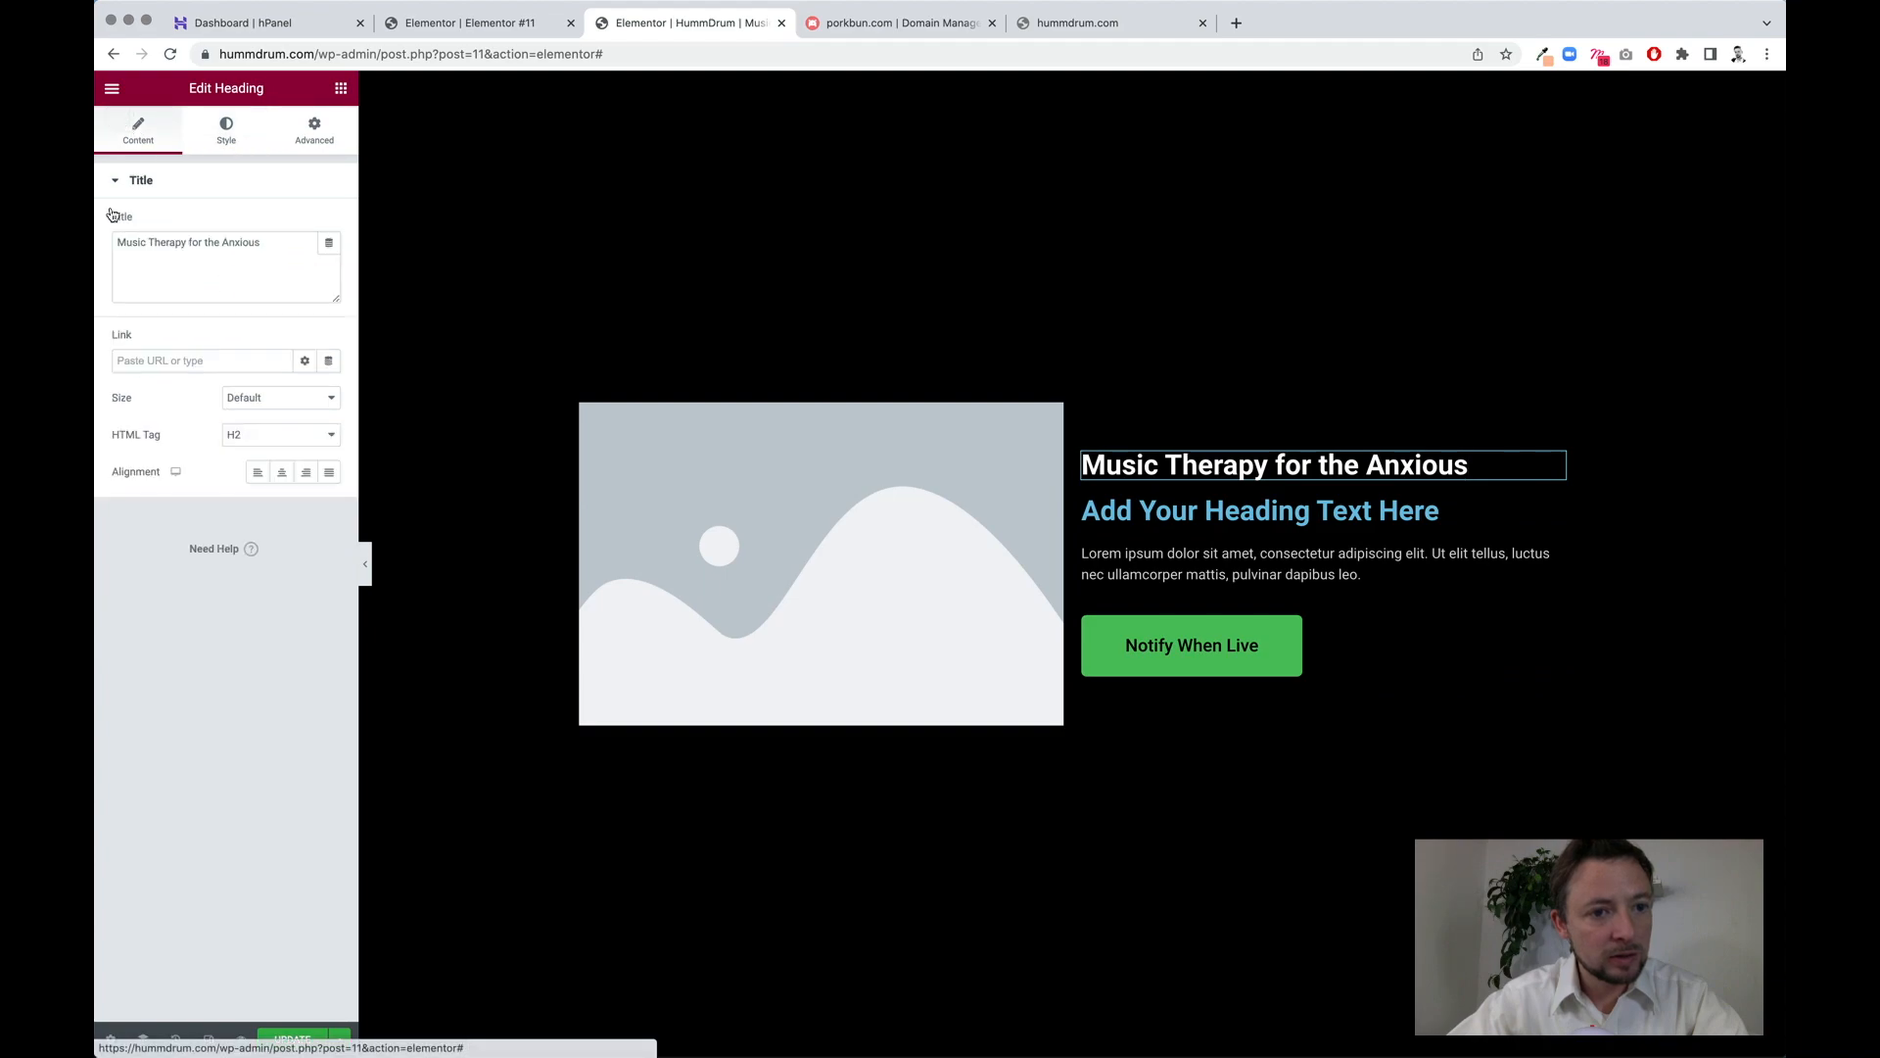
click(300, 437)
click(300, 421)
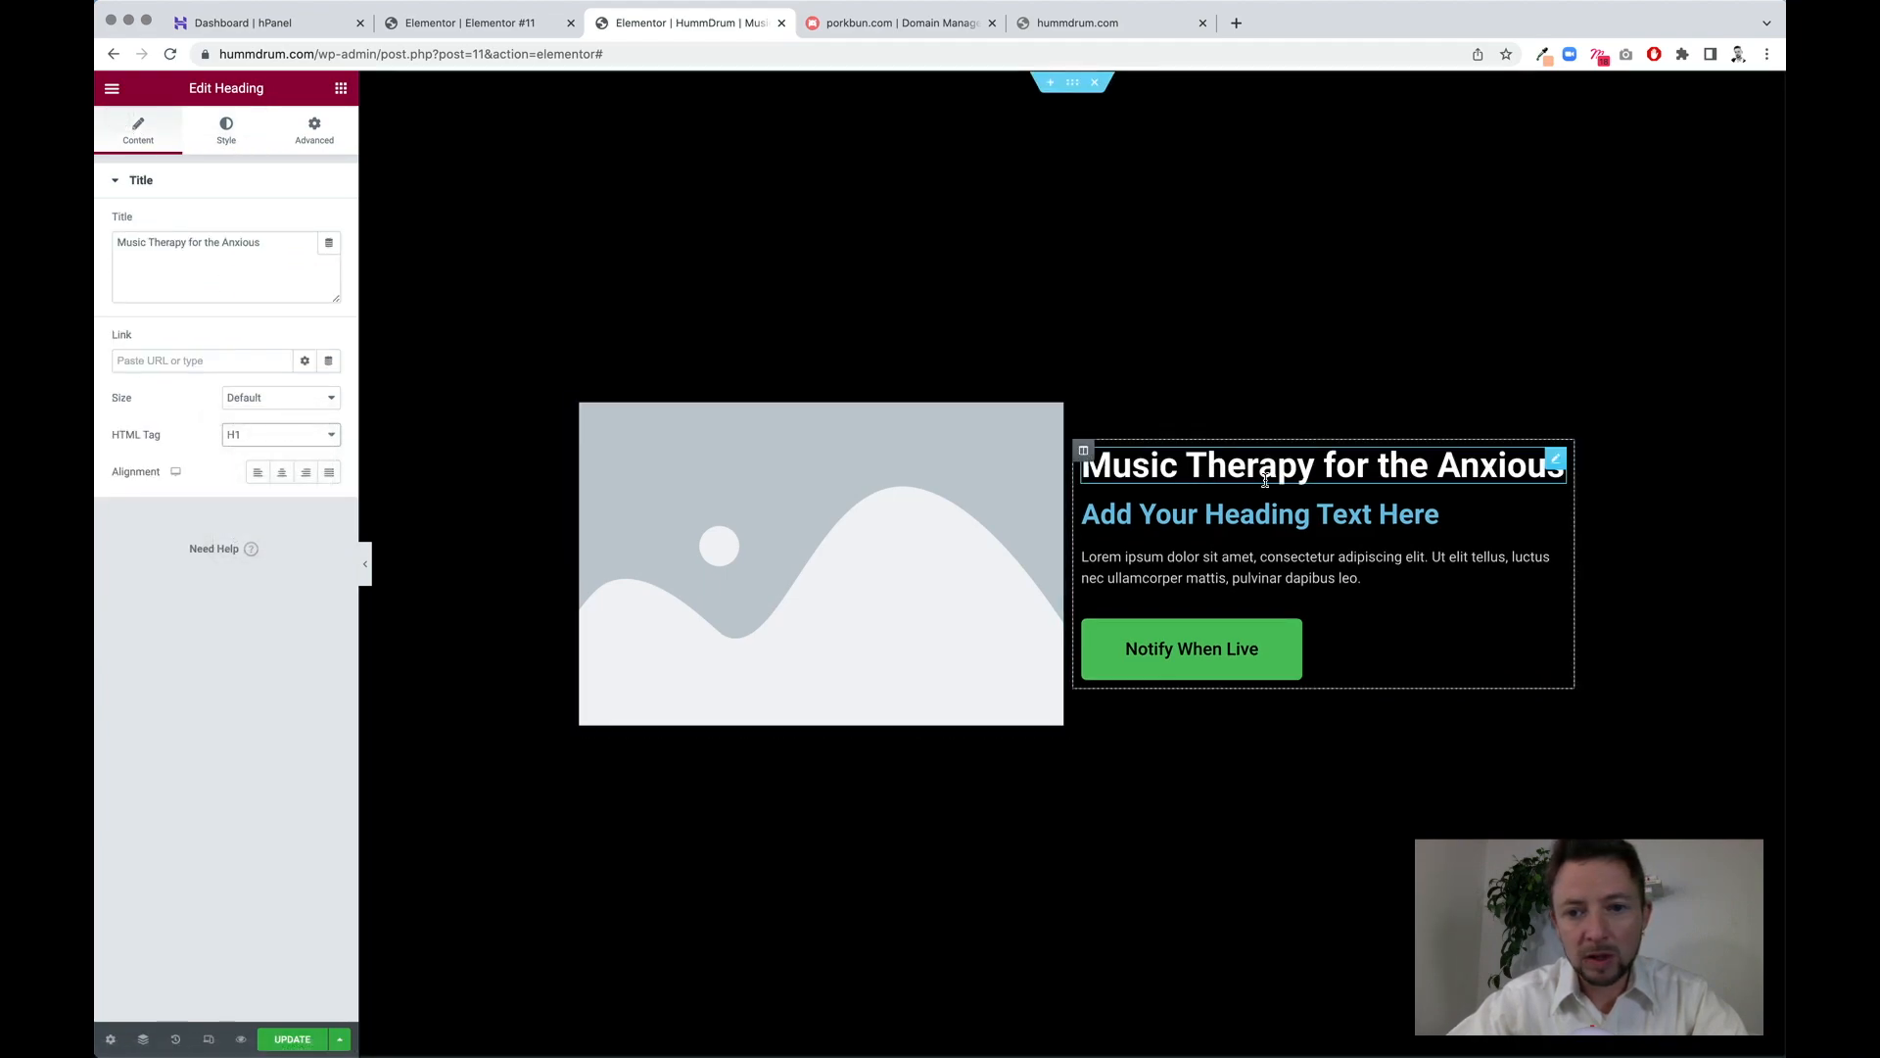
- Replace the second heading's placeholder text with "Inspiration for the Pros"
click(1280, 509)
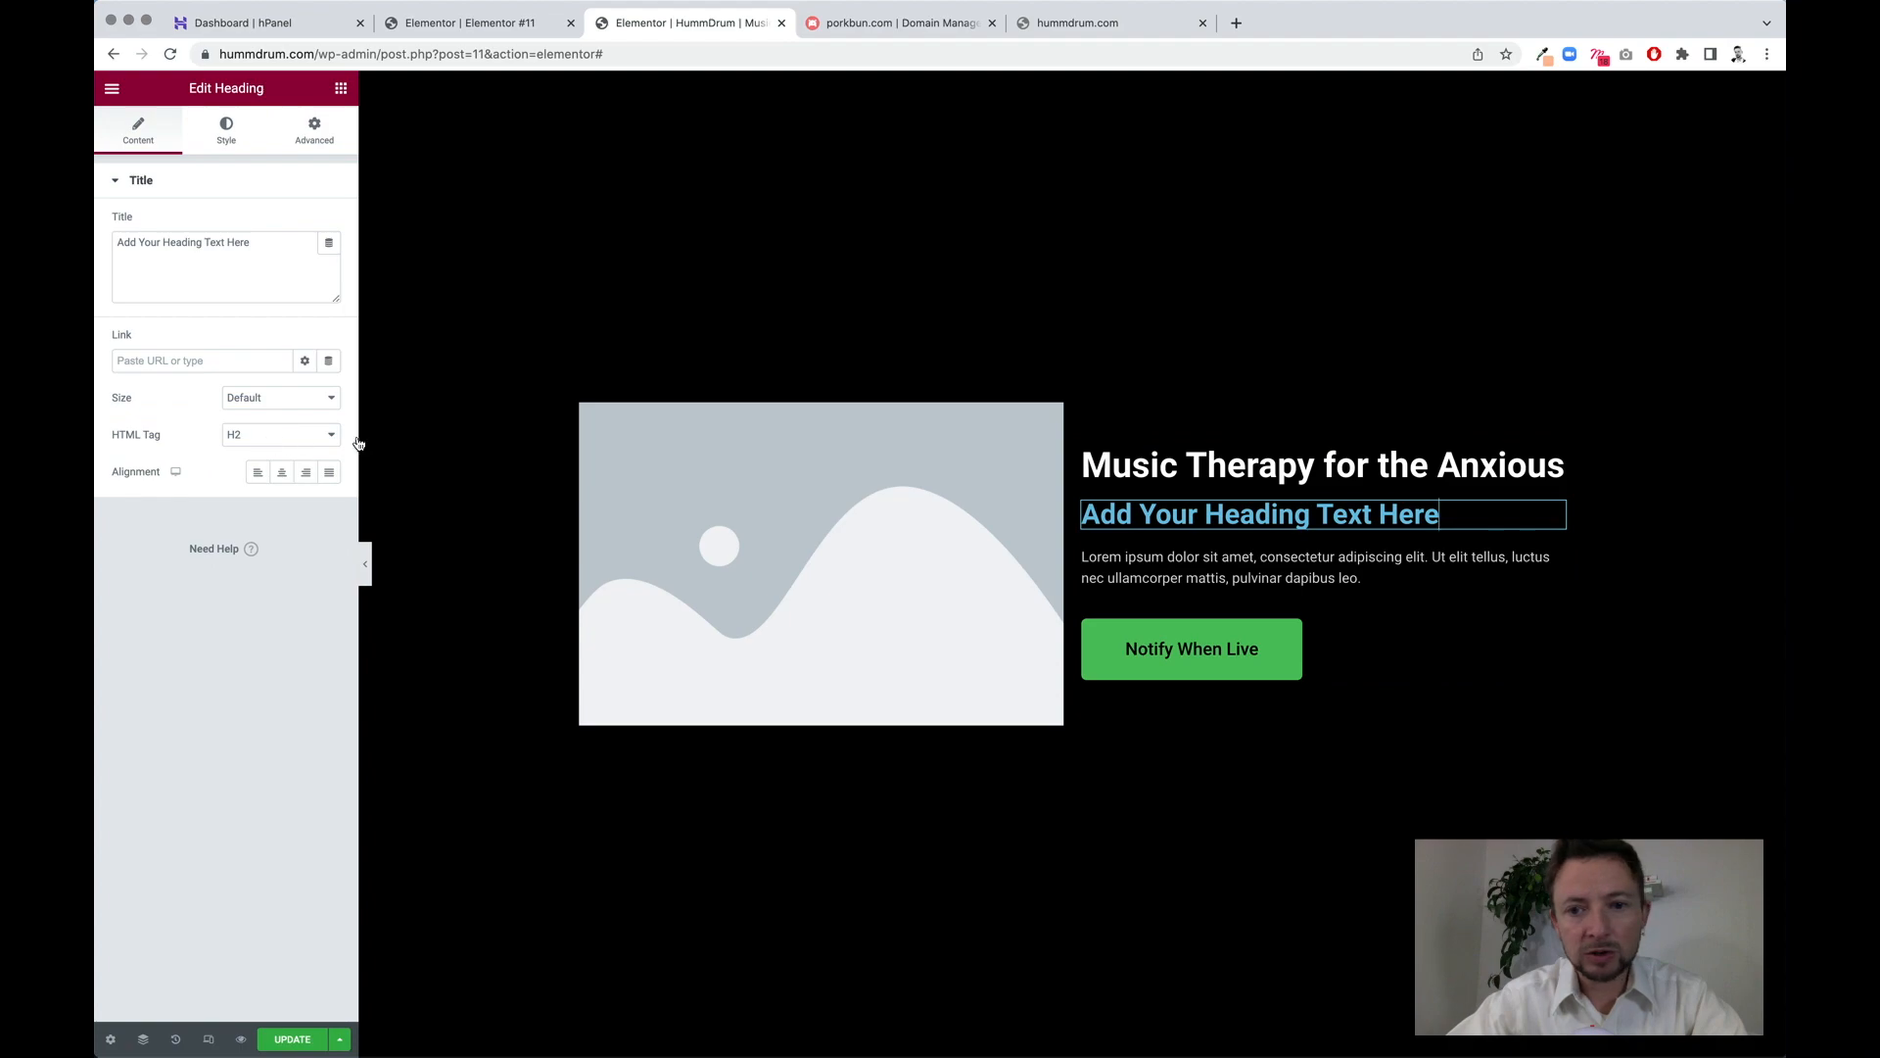
triple_click(1342, 519)
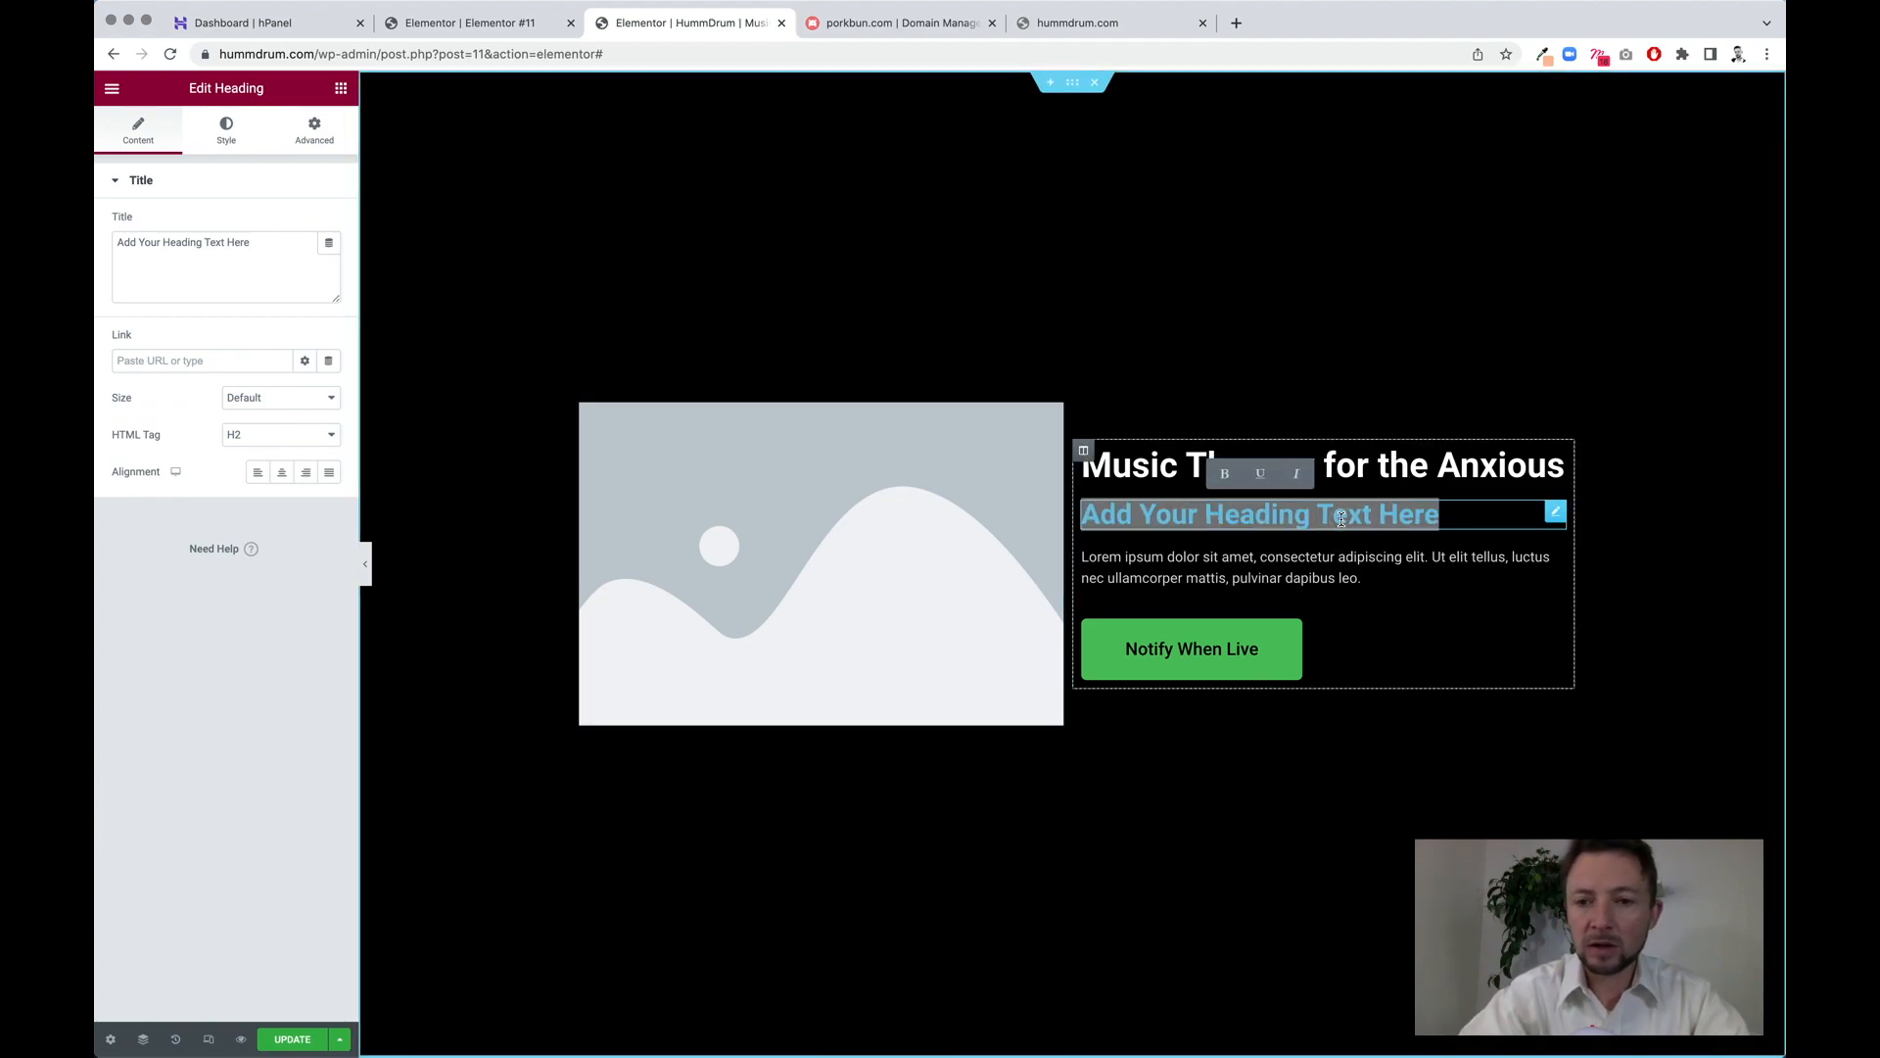
key(BackSpace)
text(Inspi)
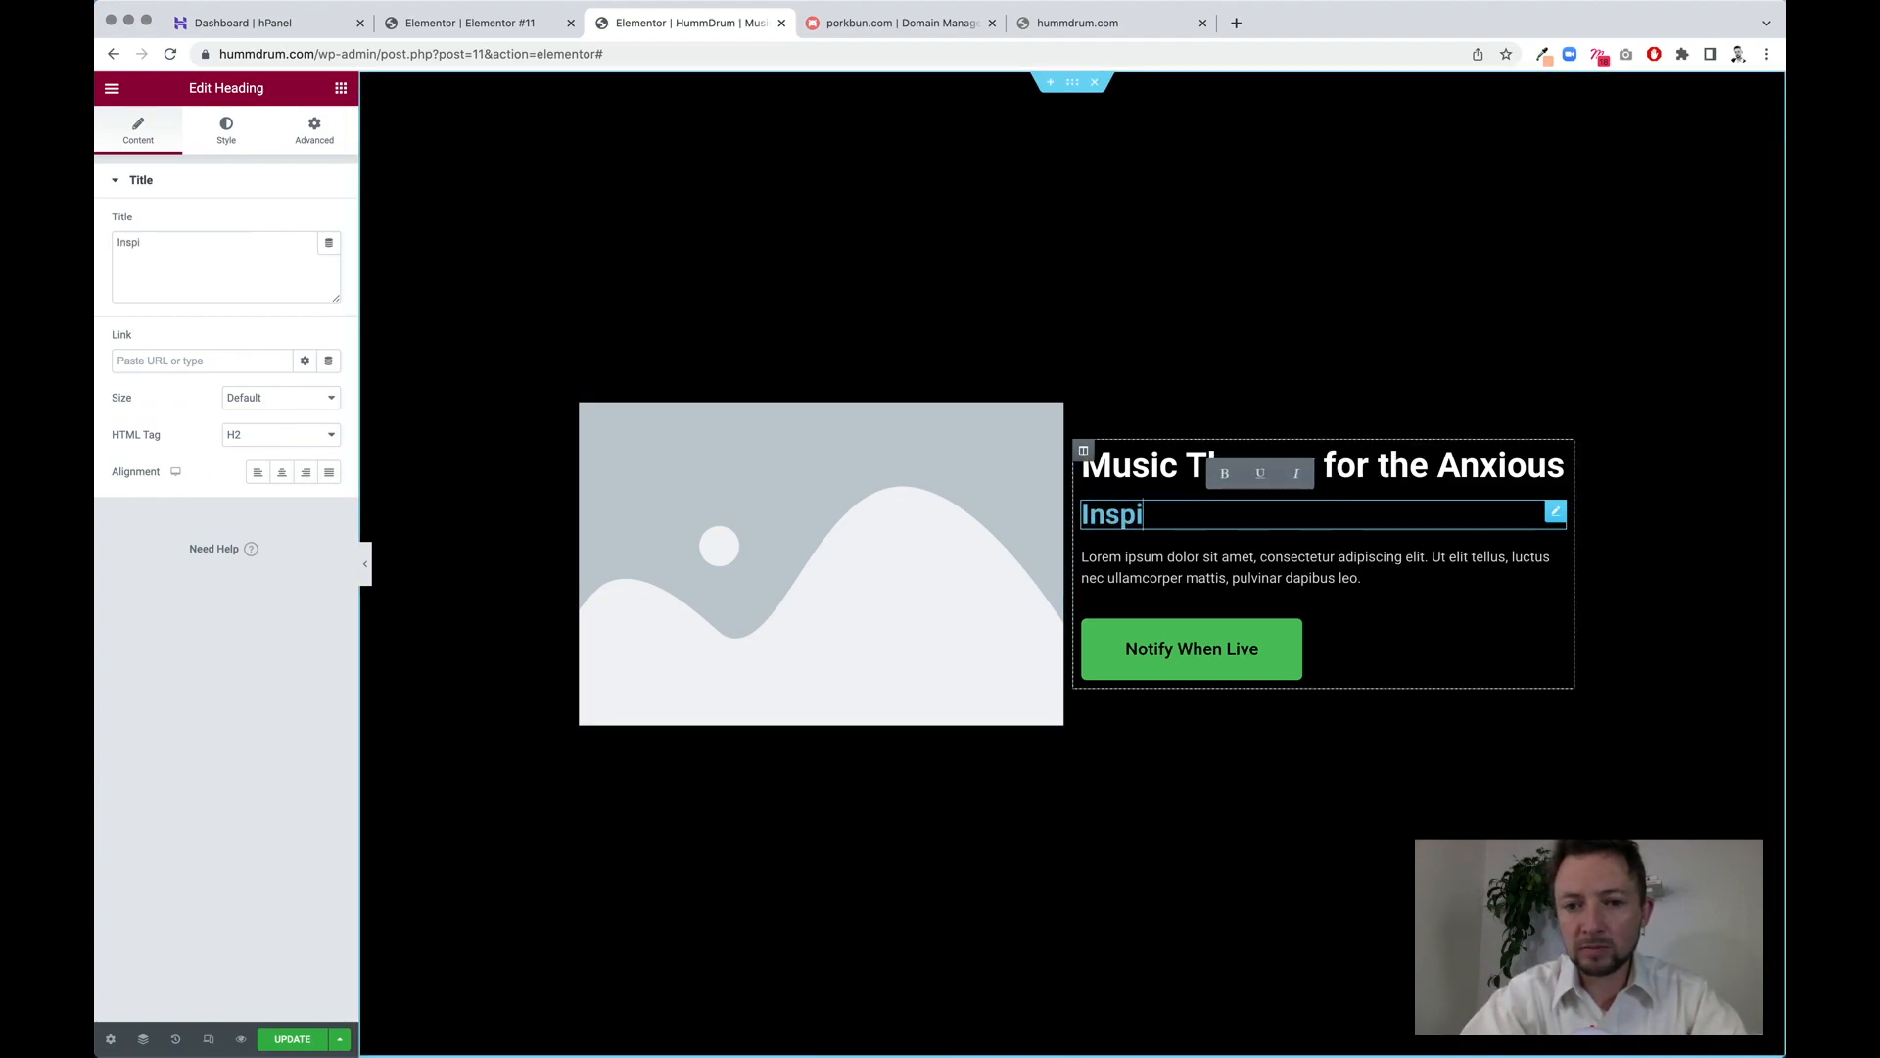
text(ration for the)
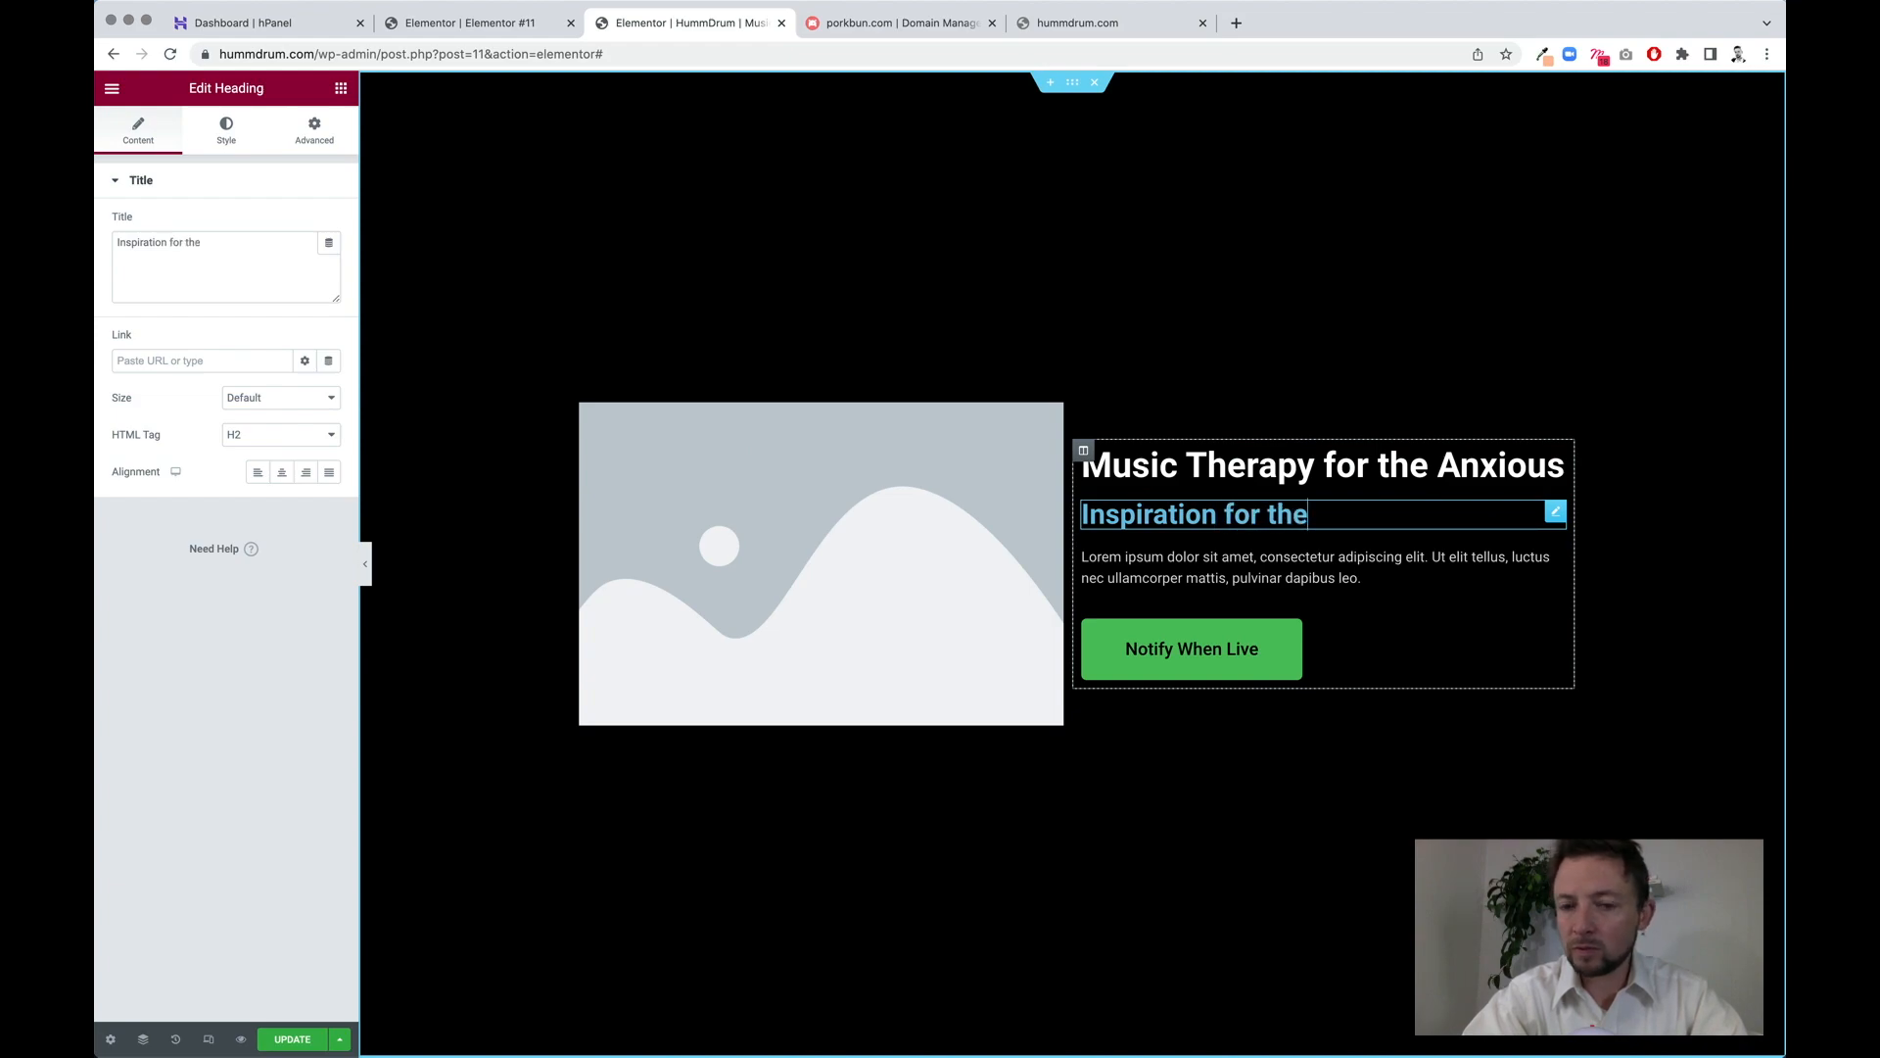
text( Pros)
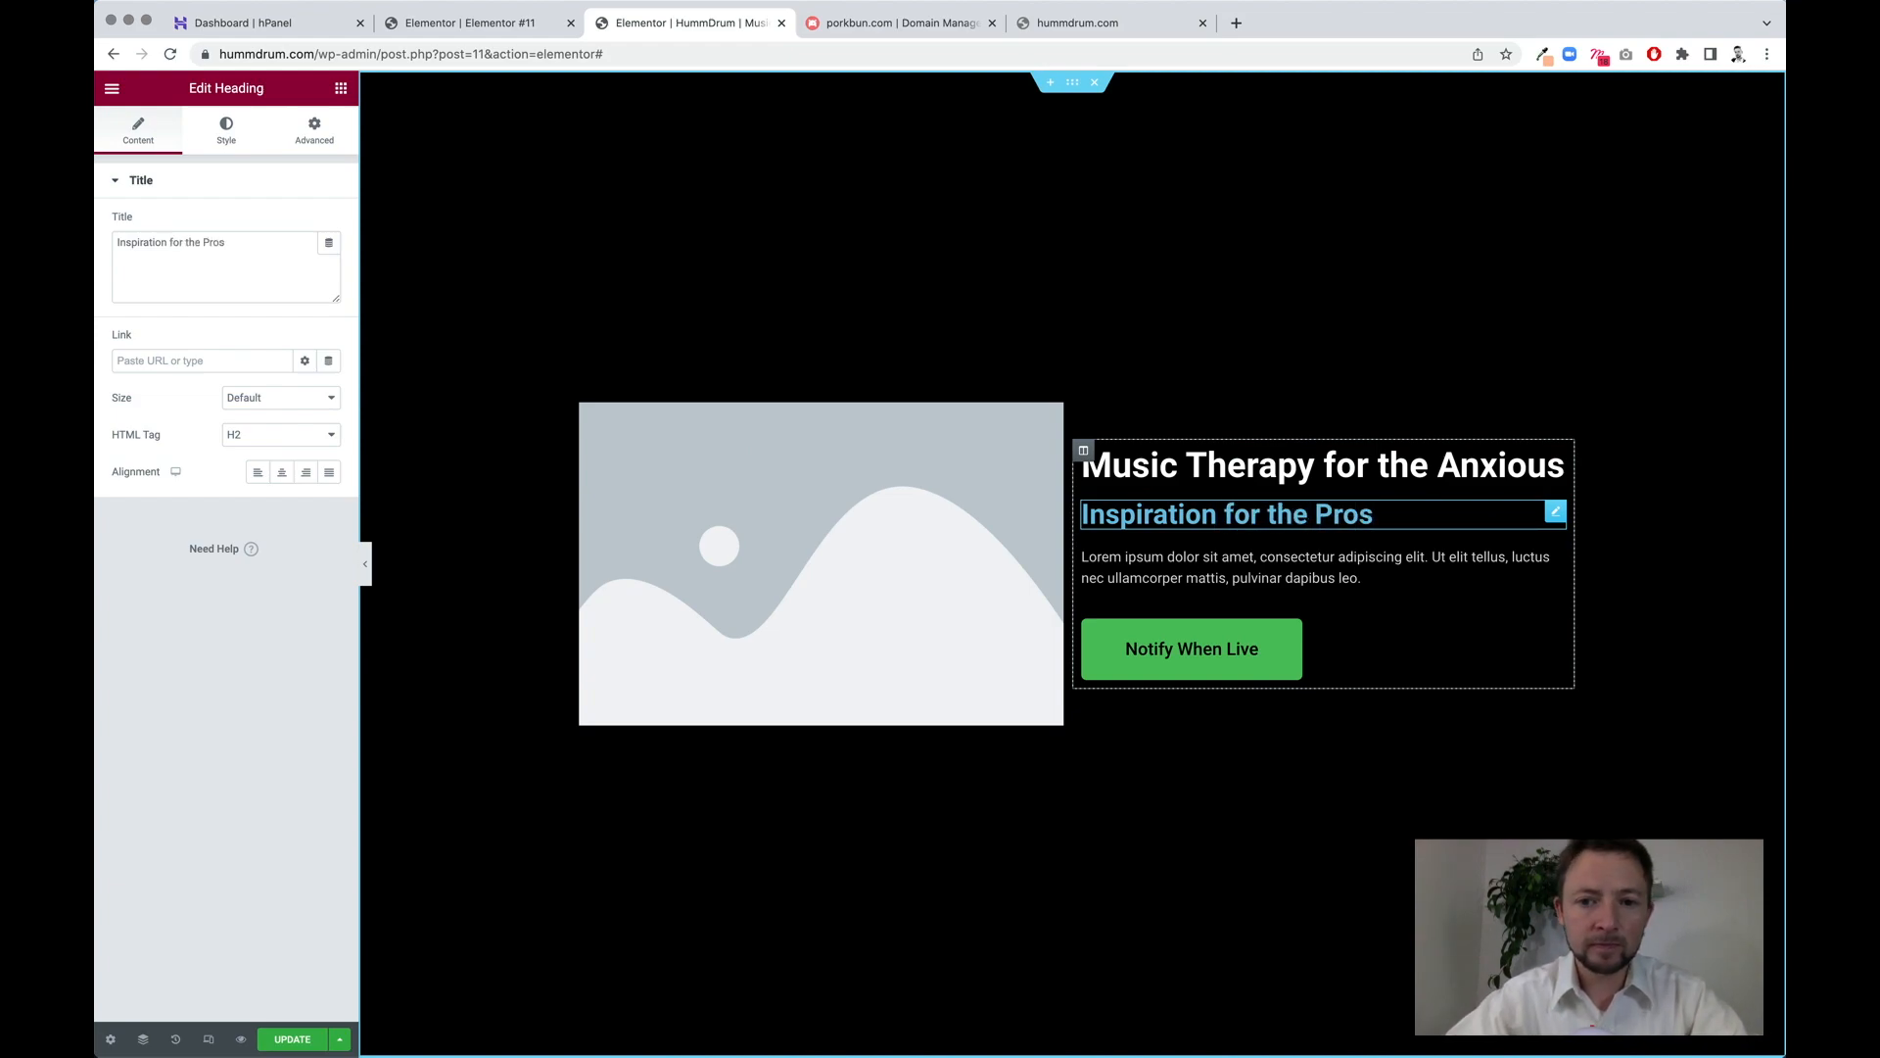
- Set the text colour of the second heading to light grey, #E3E3E3
key(super+a)
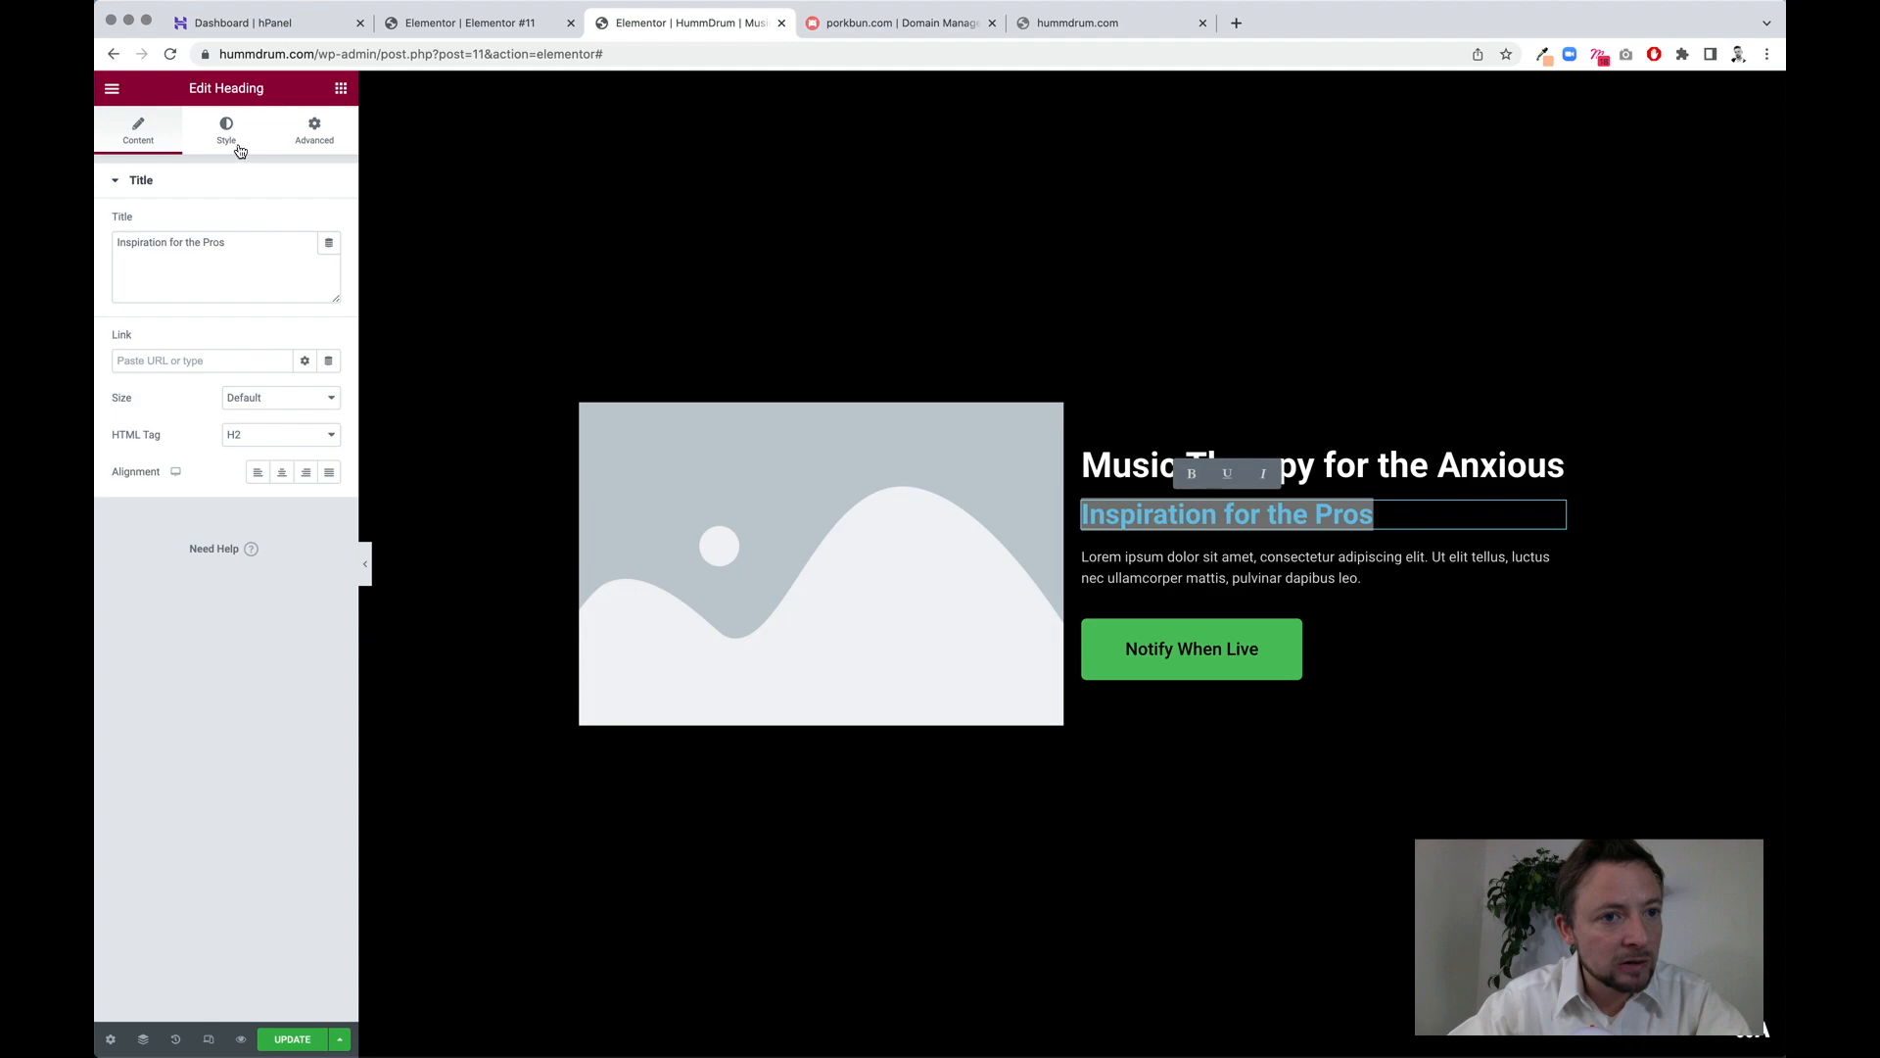
click(235, 140)
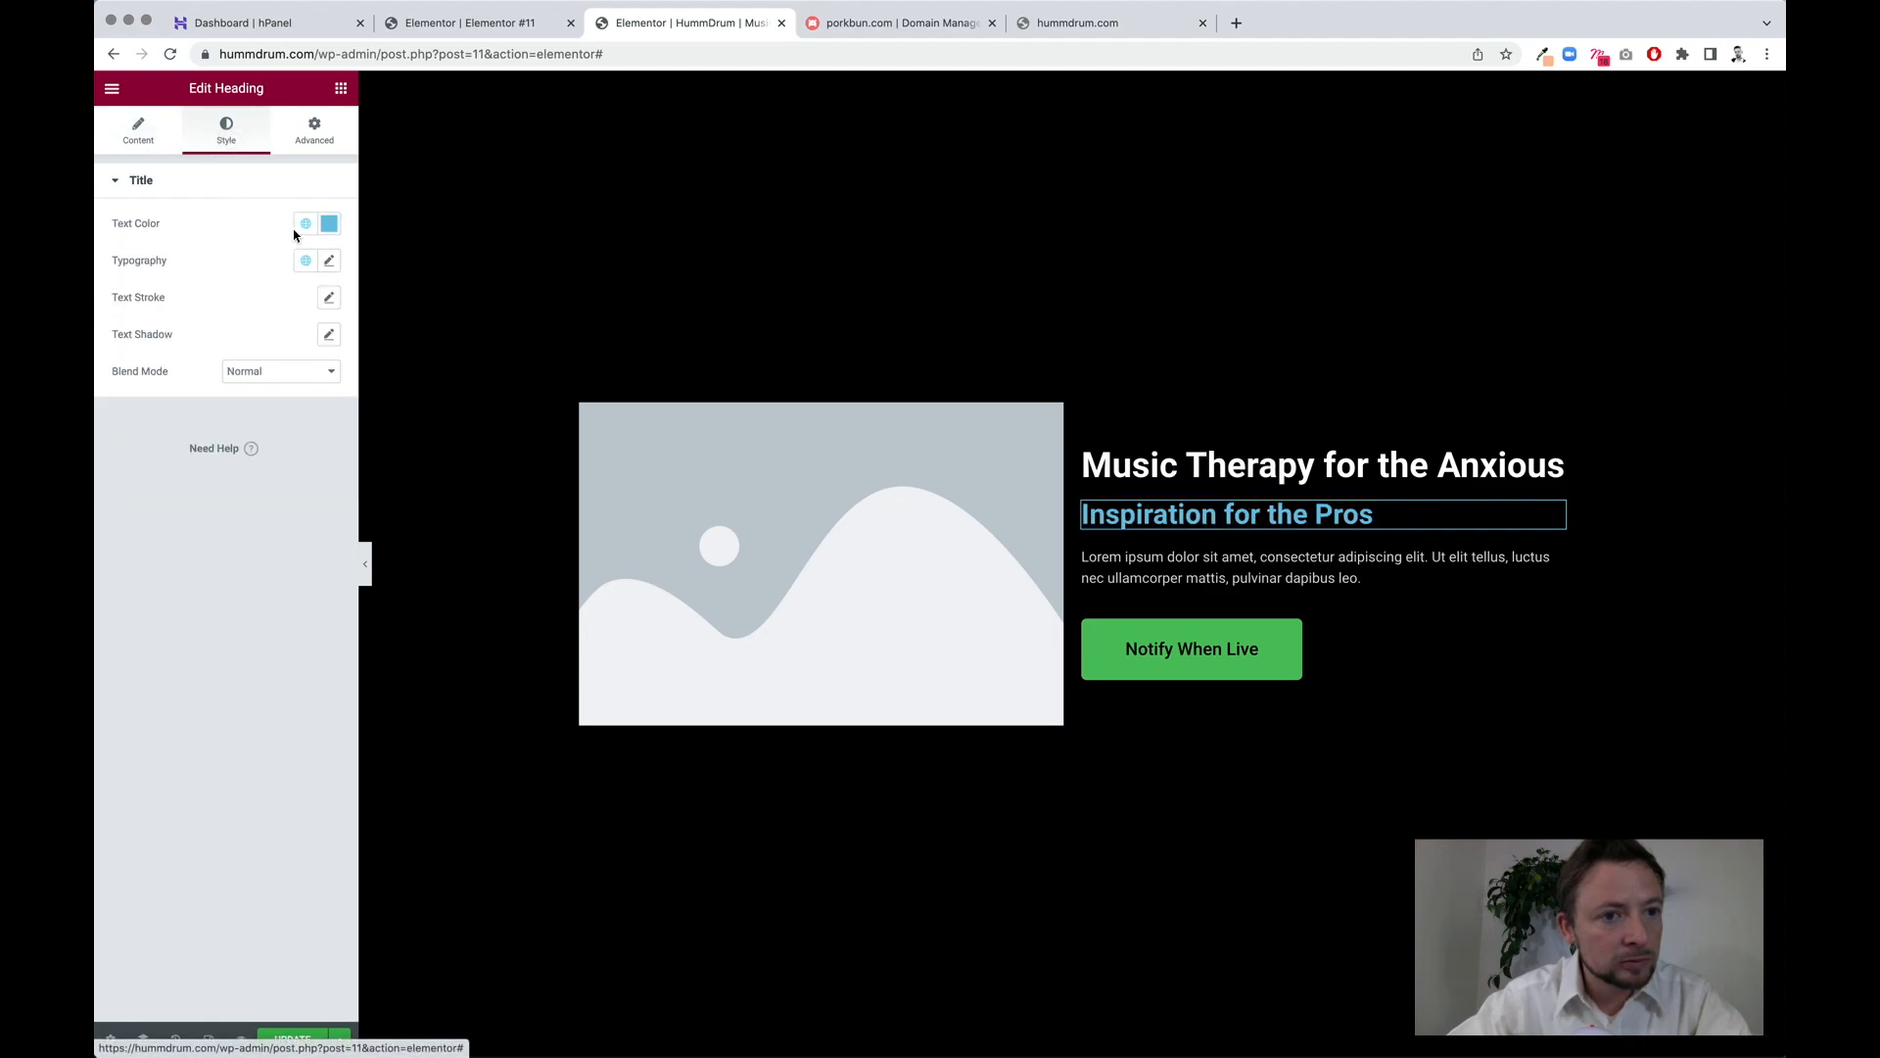
click(329, 223)
drag(226, 321, 120, 311)
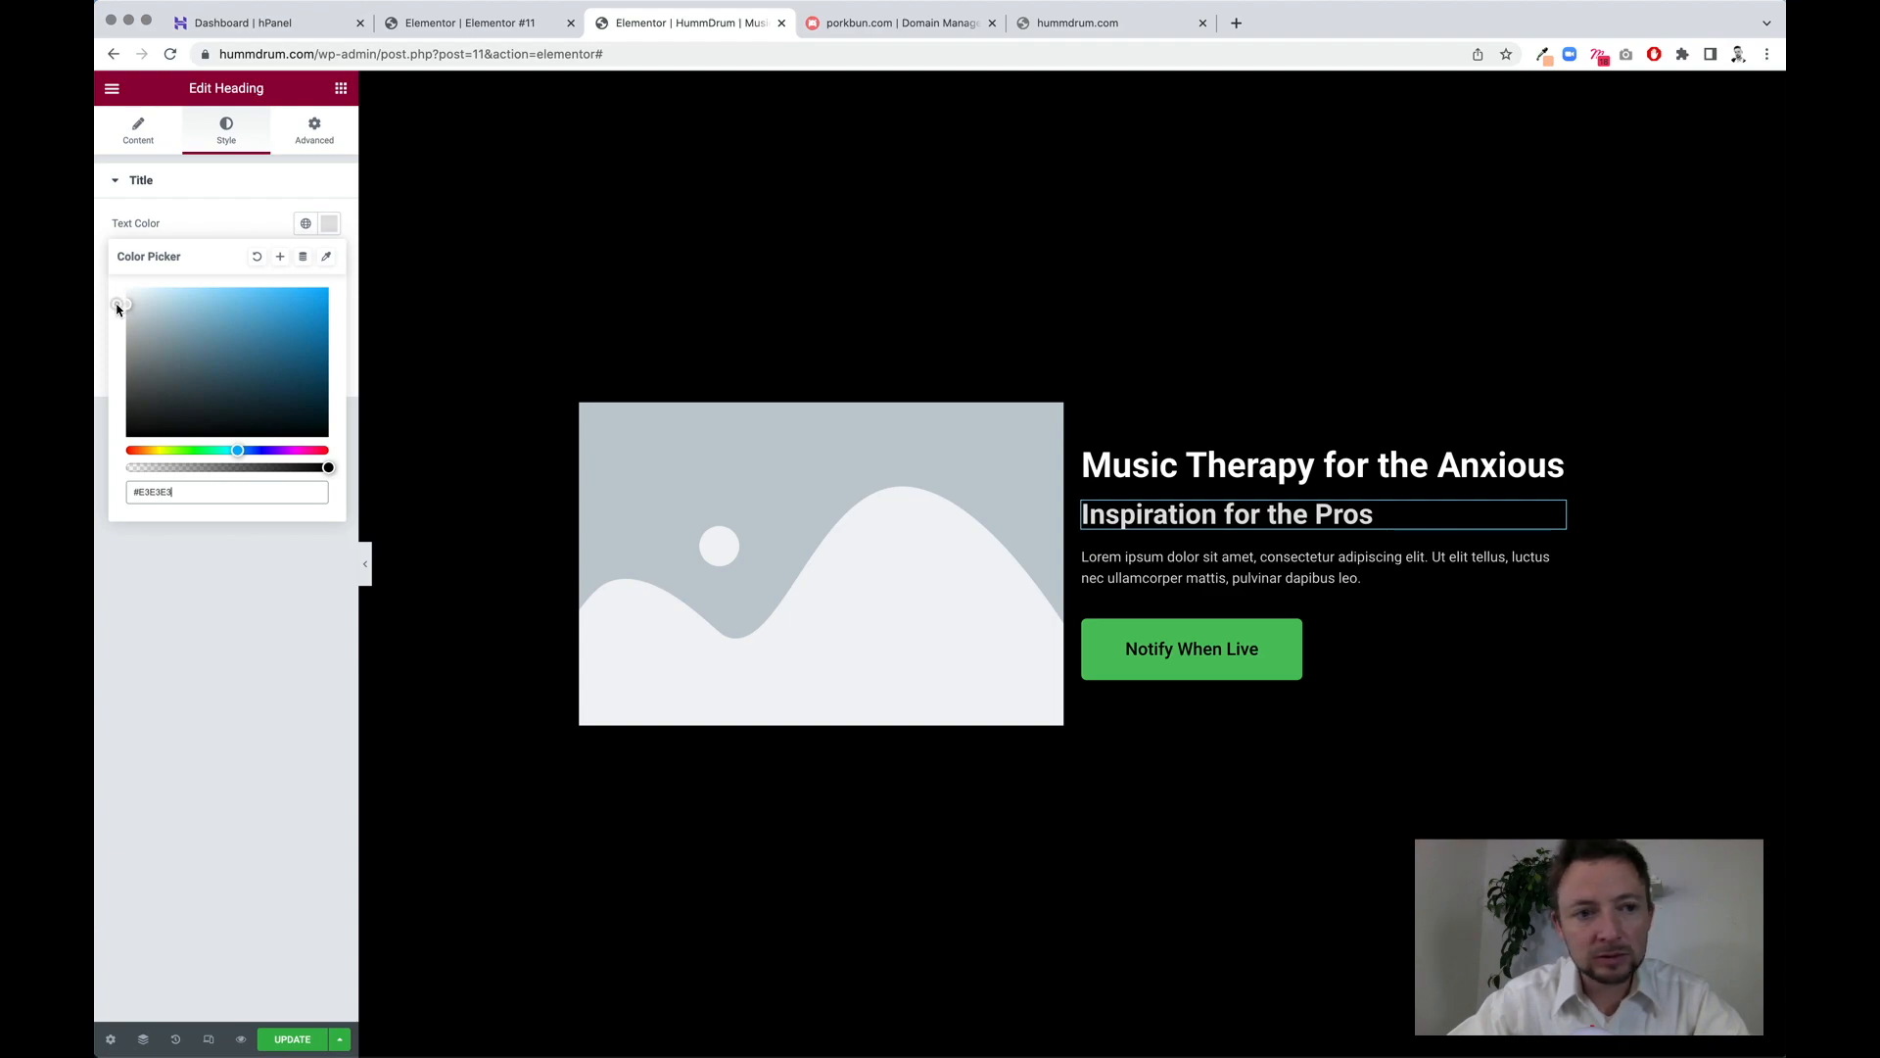
click(193, 628)
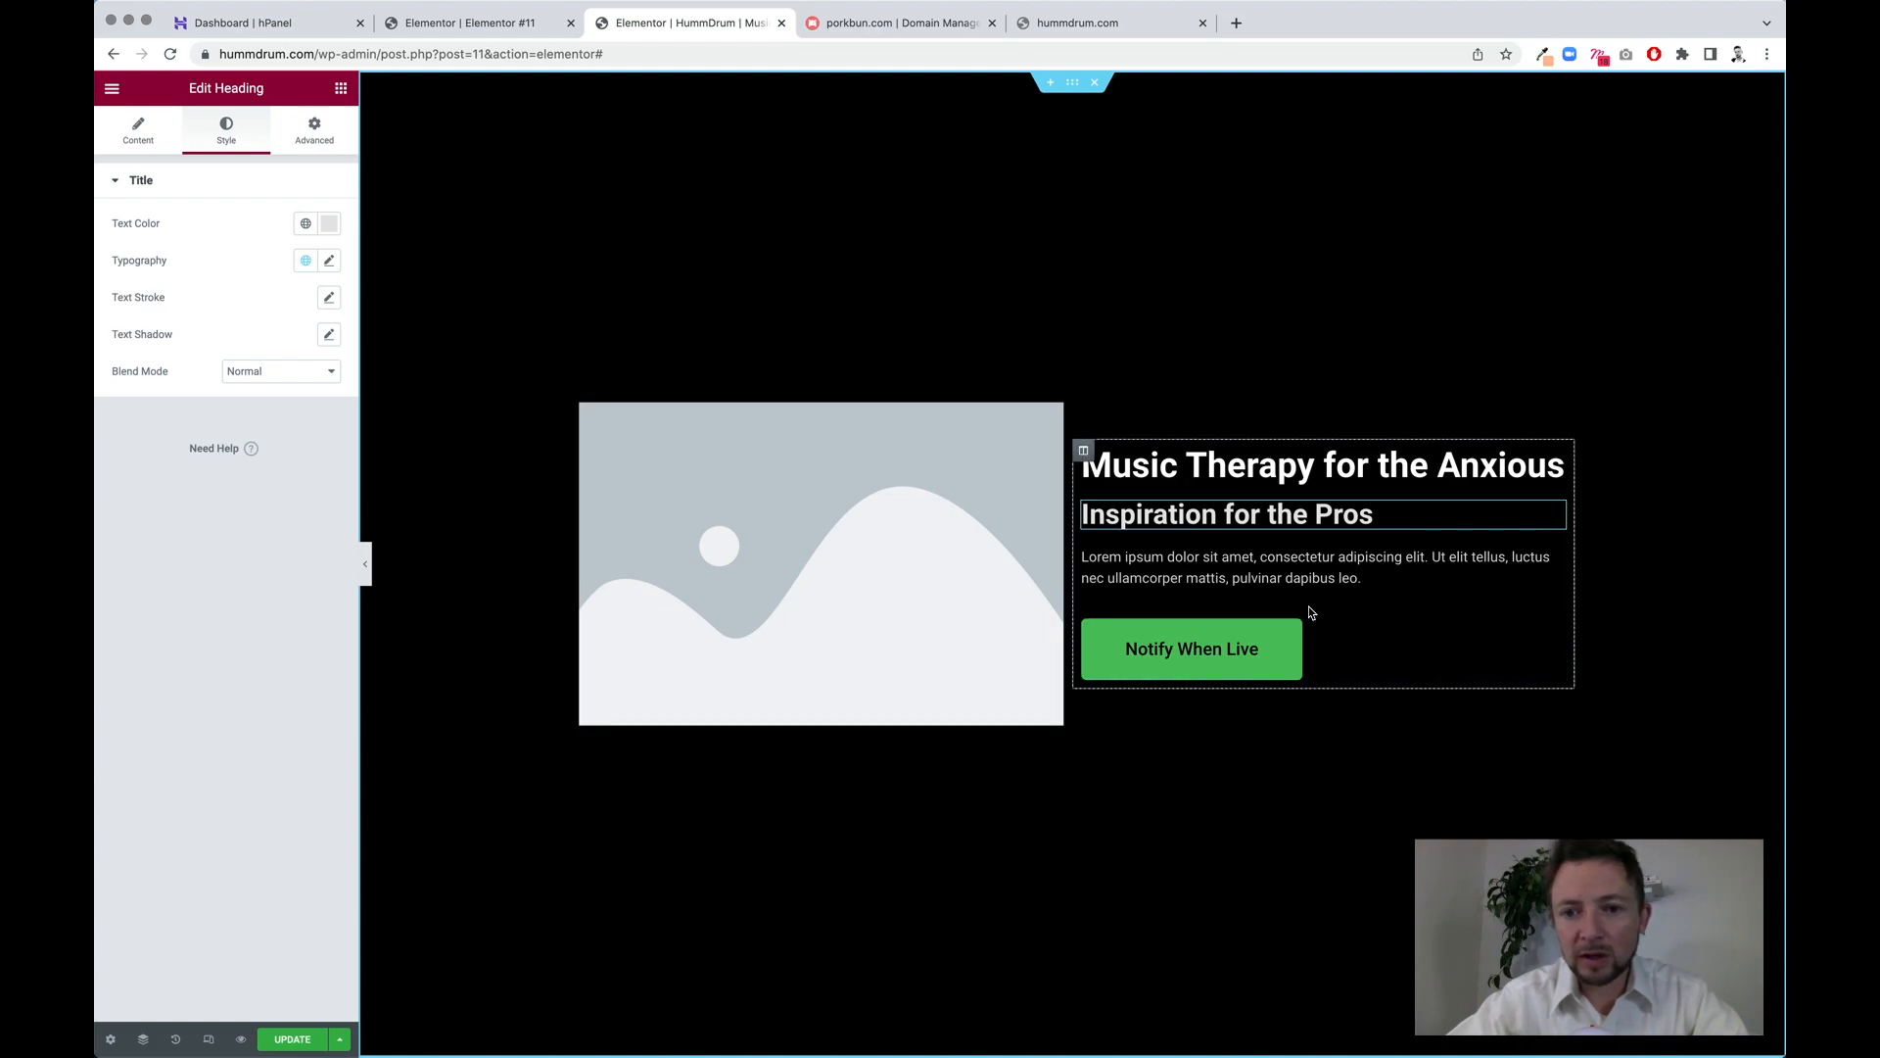
- Turn the lorem ipsum paragraph into a bulleted list reading "Active Music Playing Soothes Anxiety", "Relax" and "Earn Money"
triple_click(1311, 574)
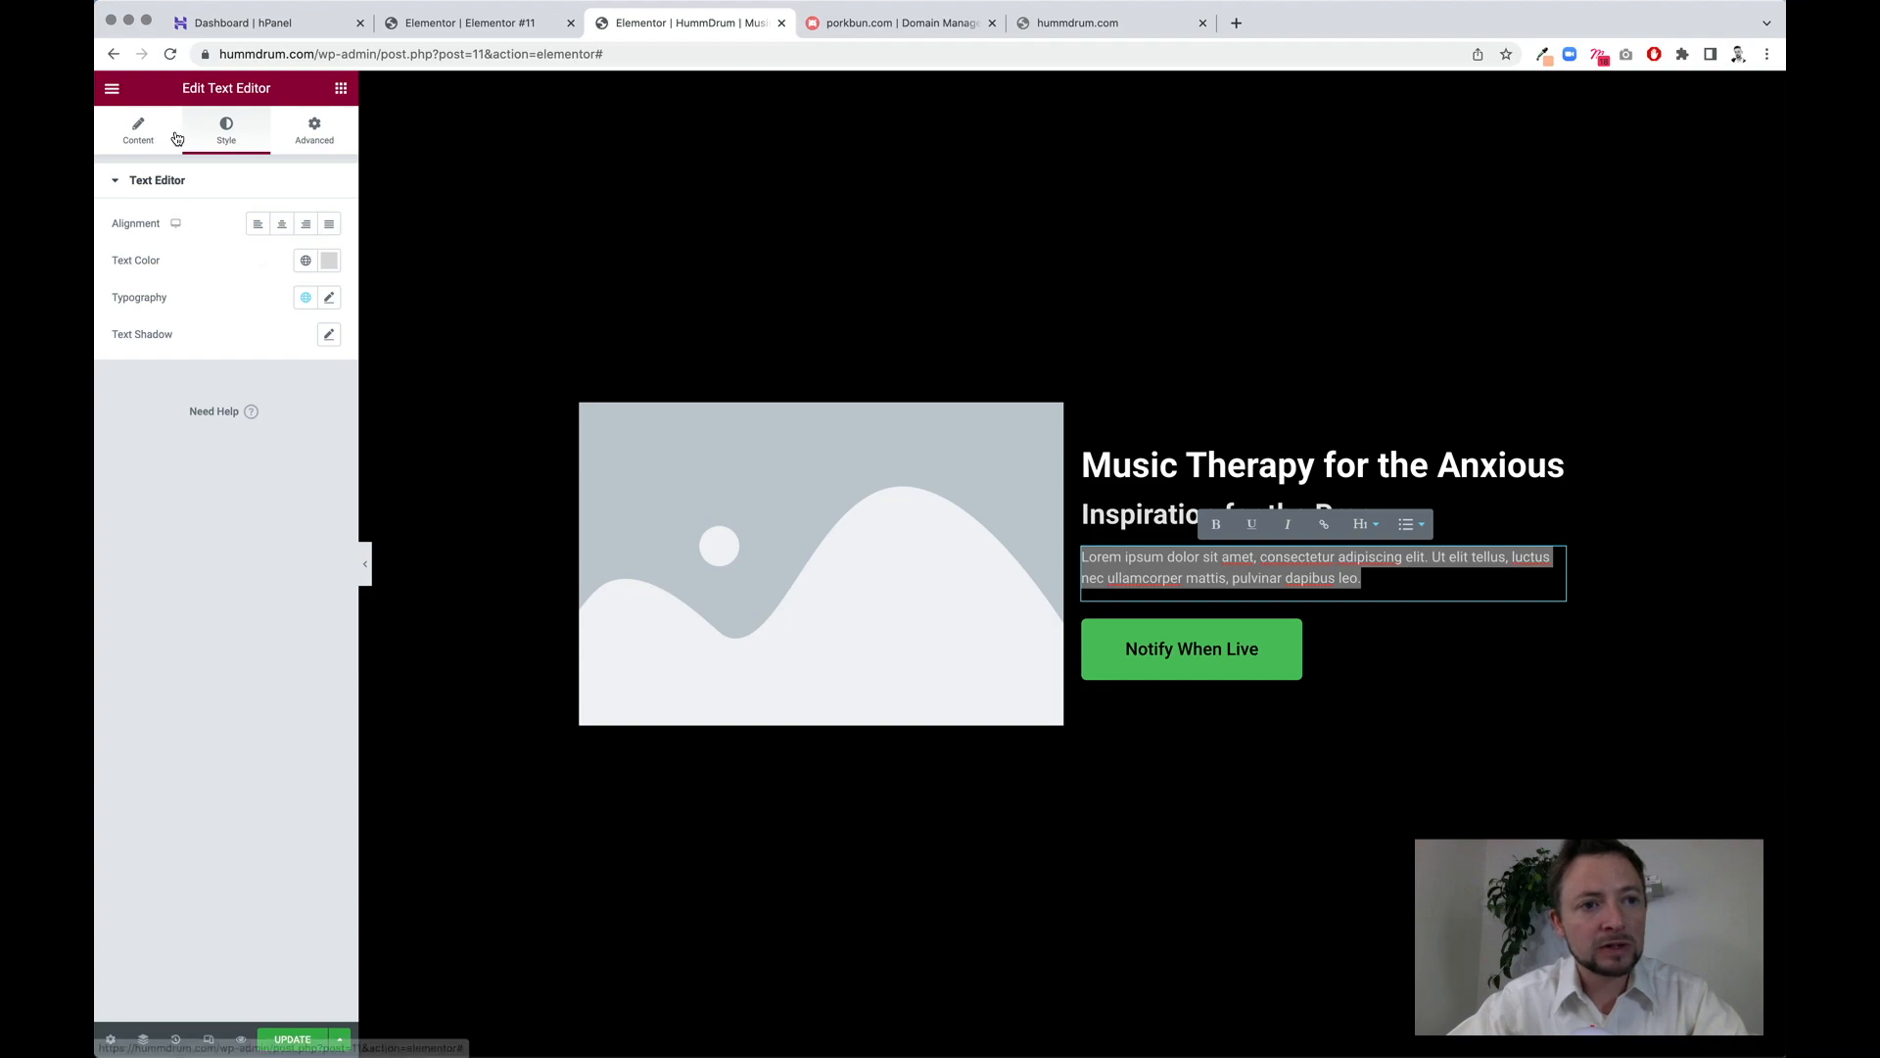
click(138, 129)
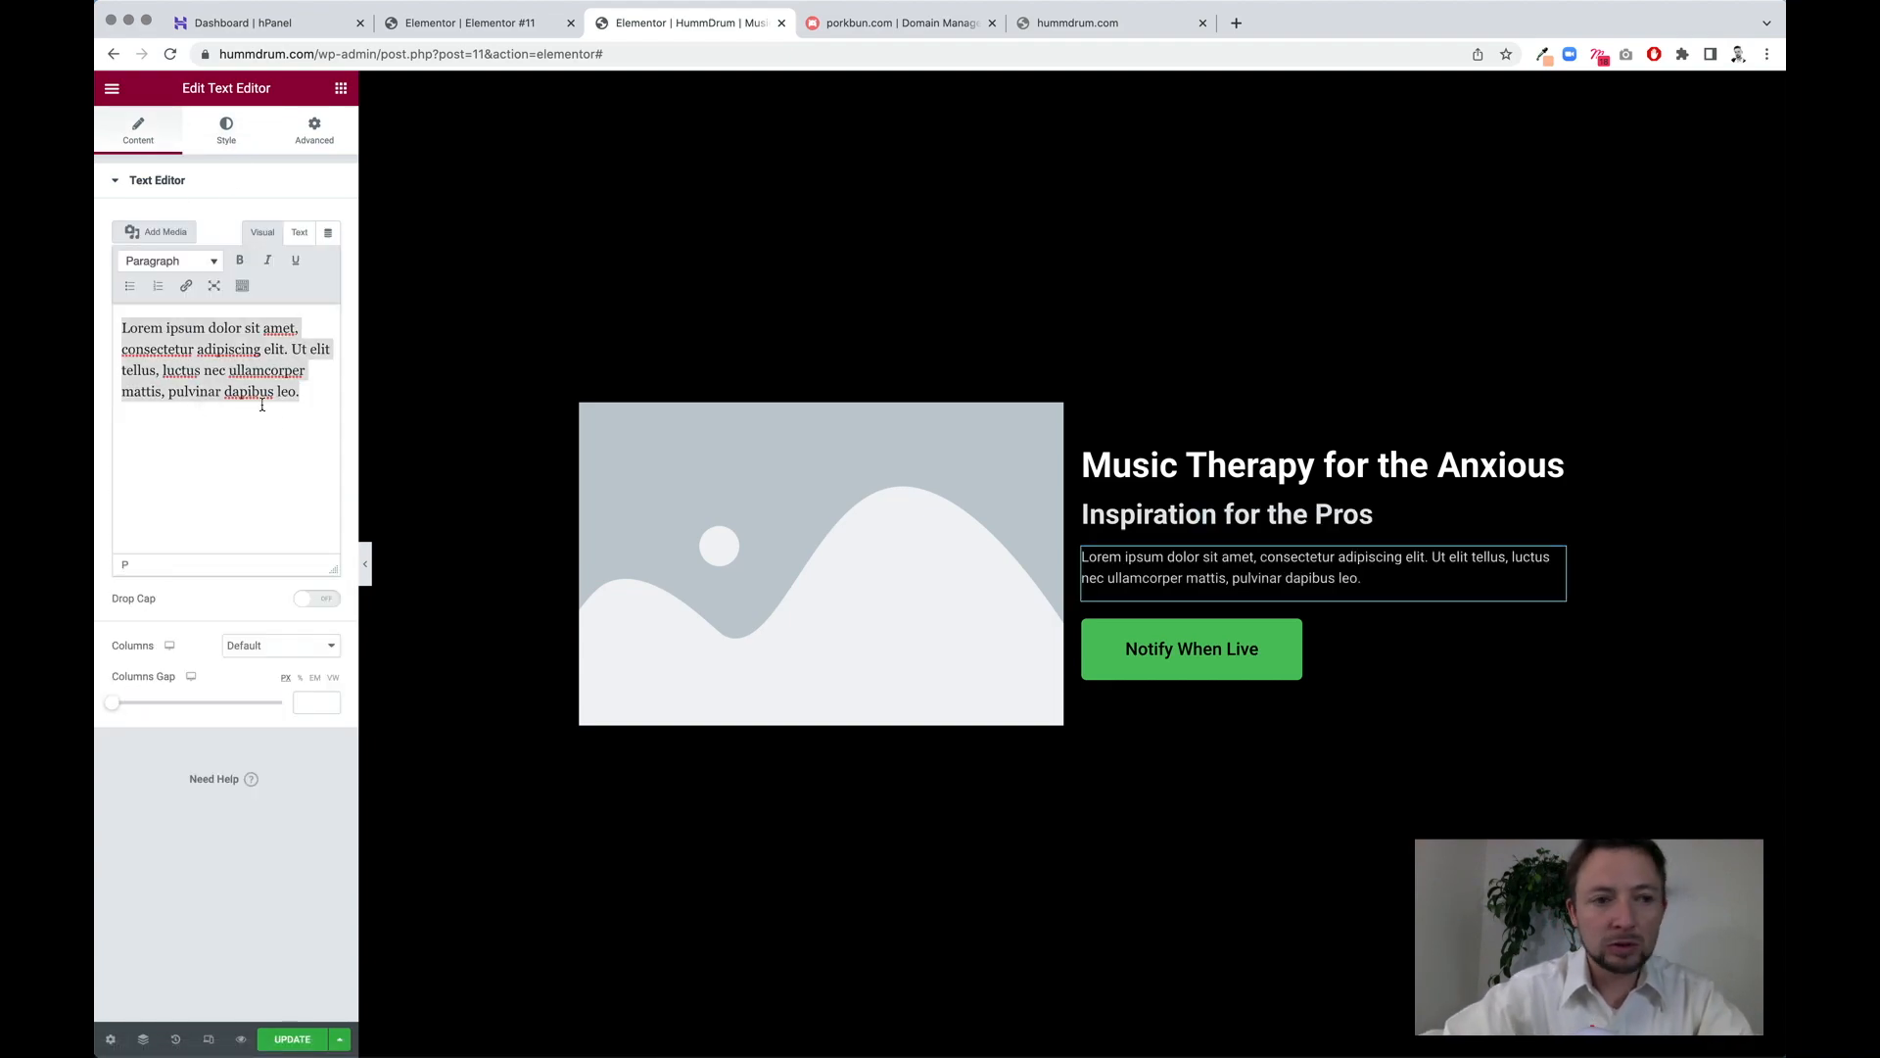
click(134, 294)
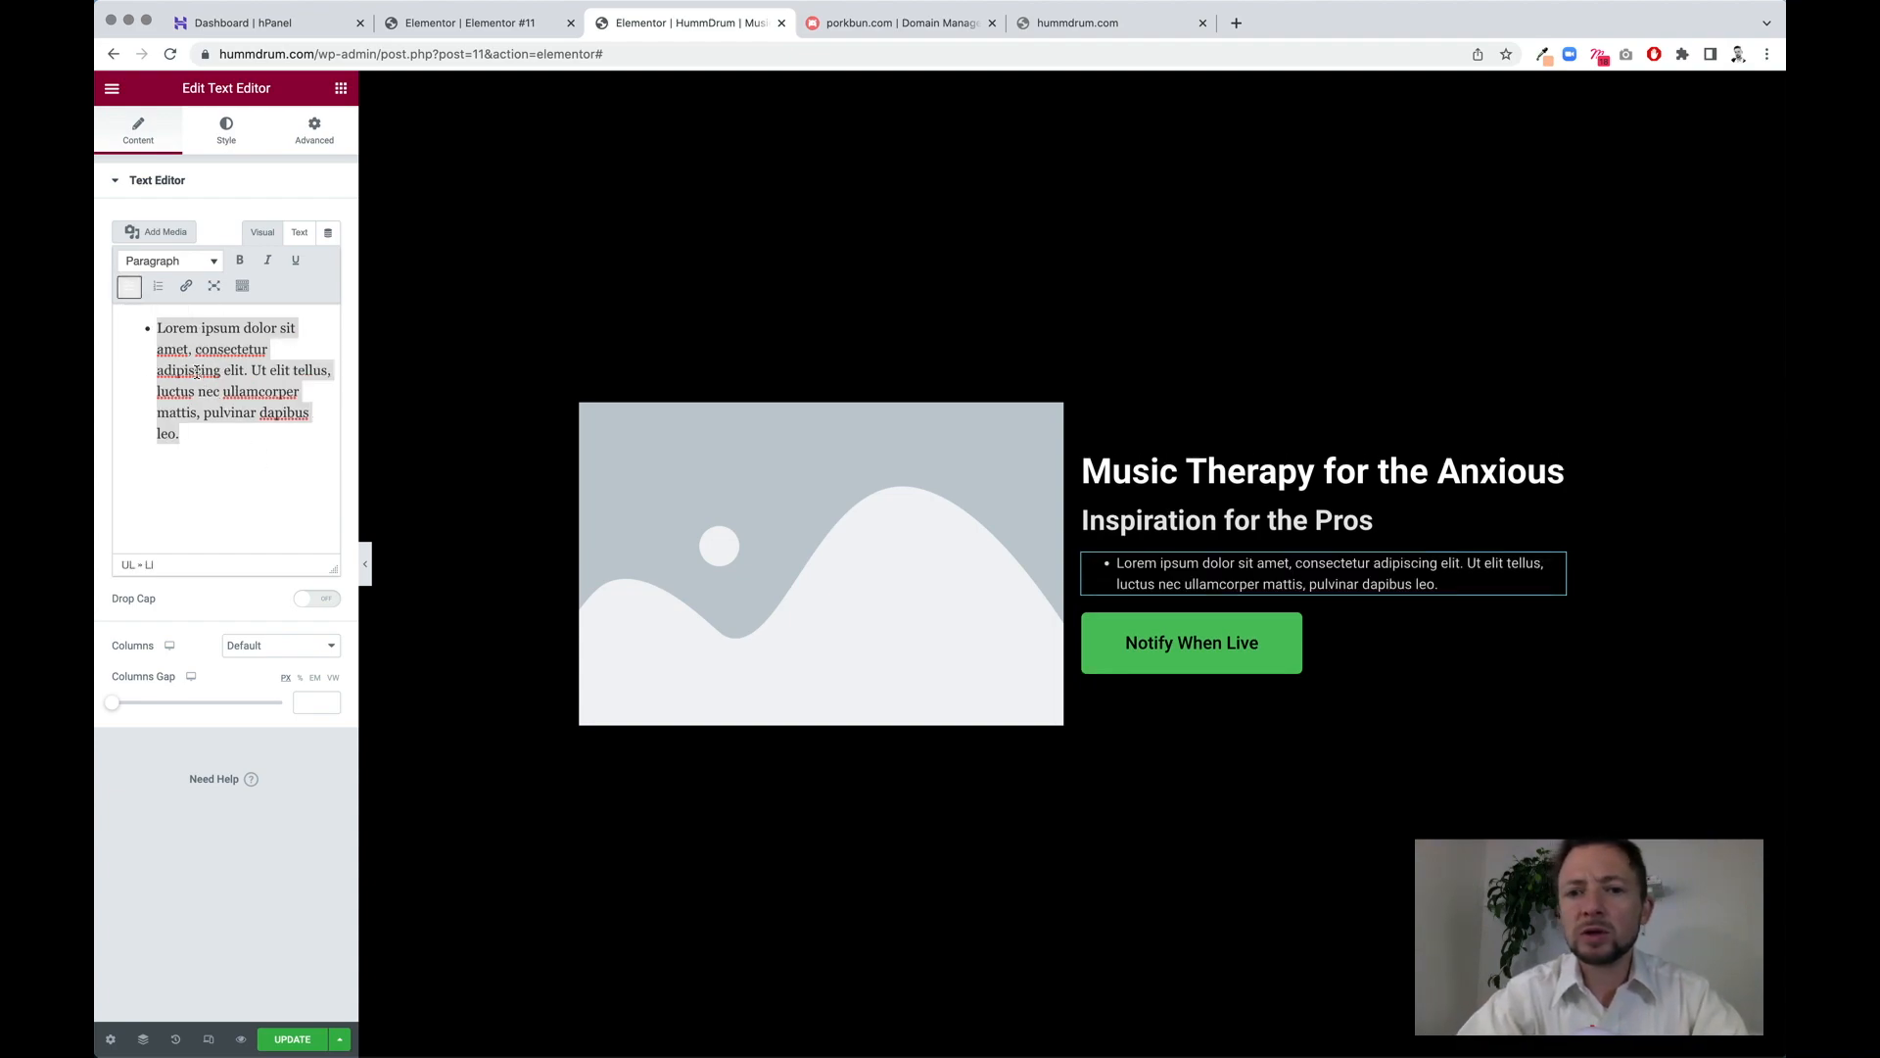
text(Active Music)
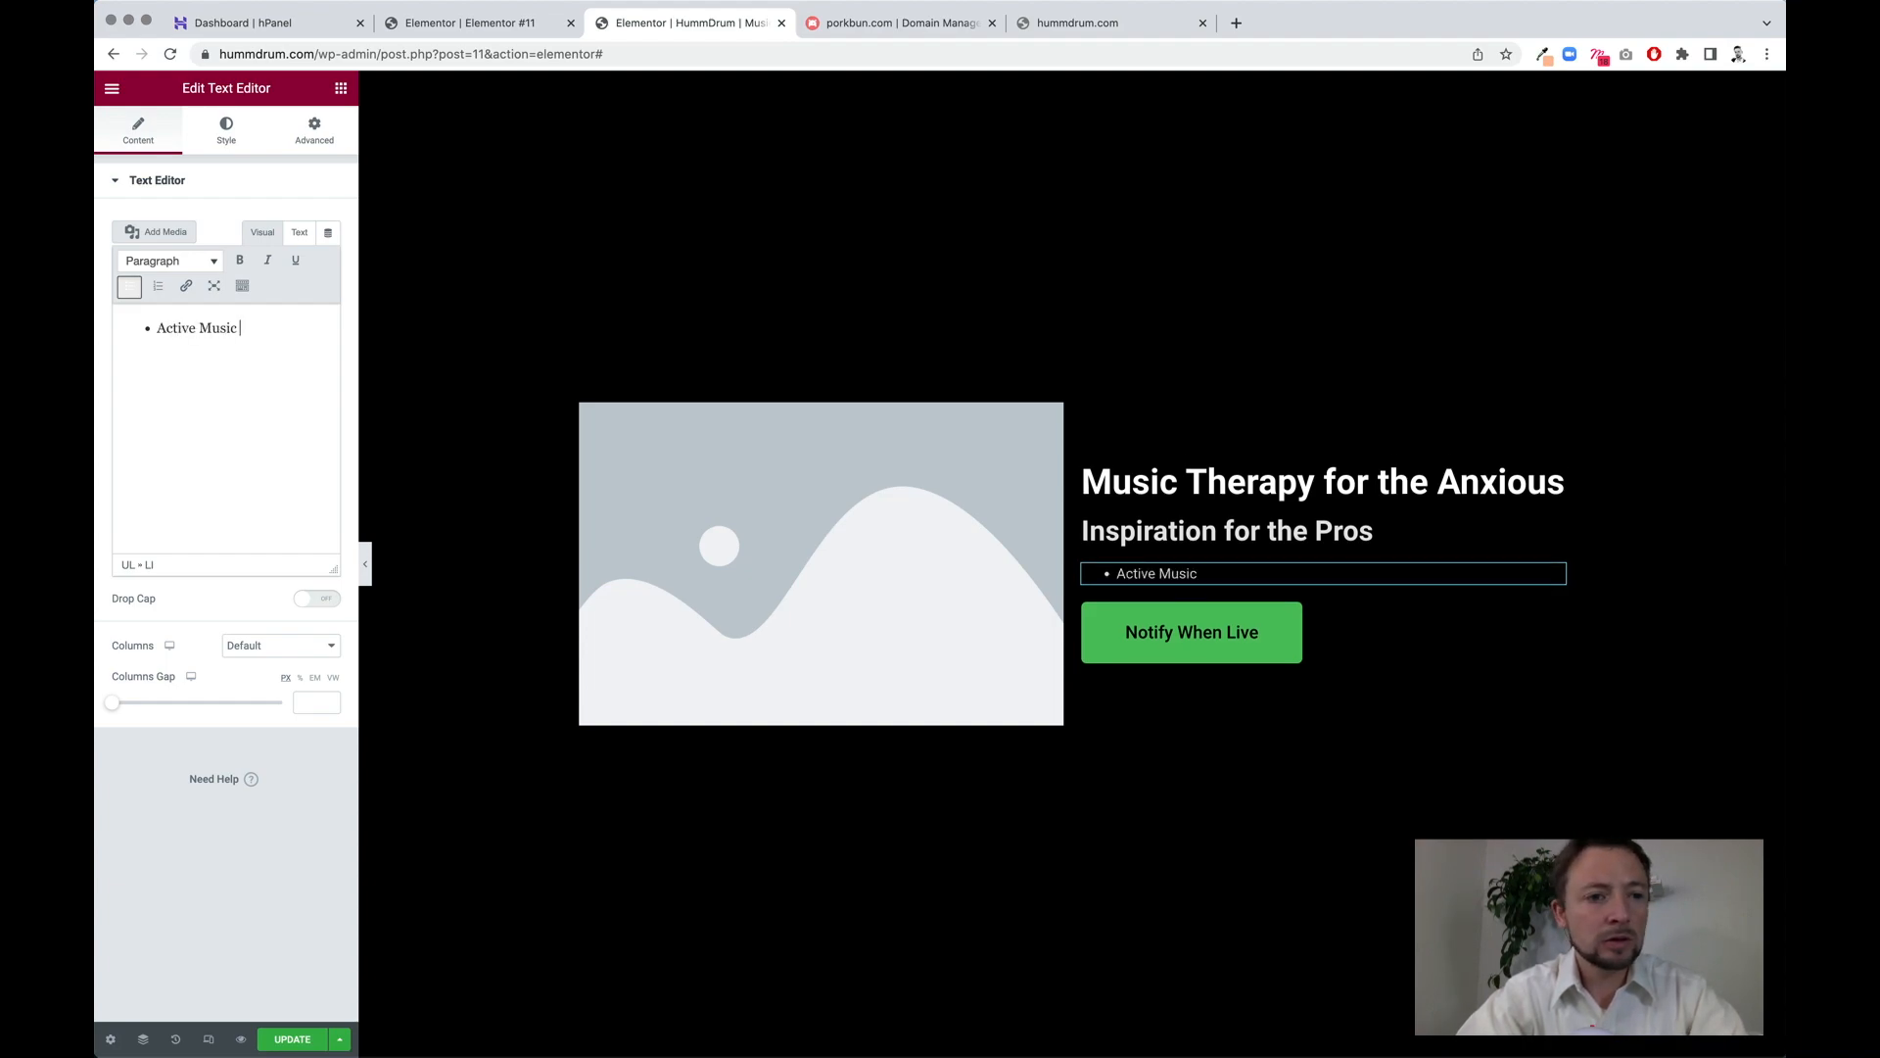
text( Playing Sooths)
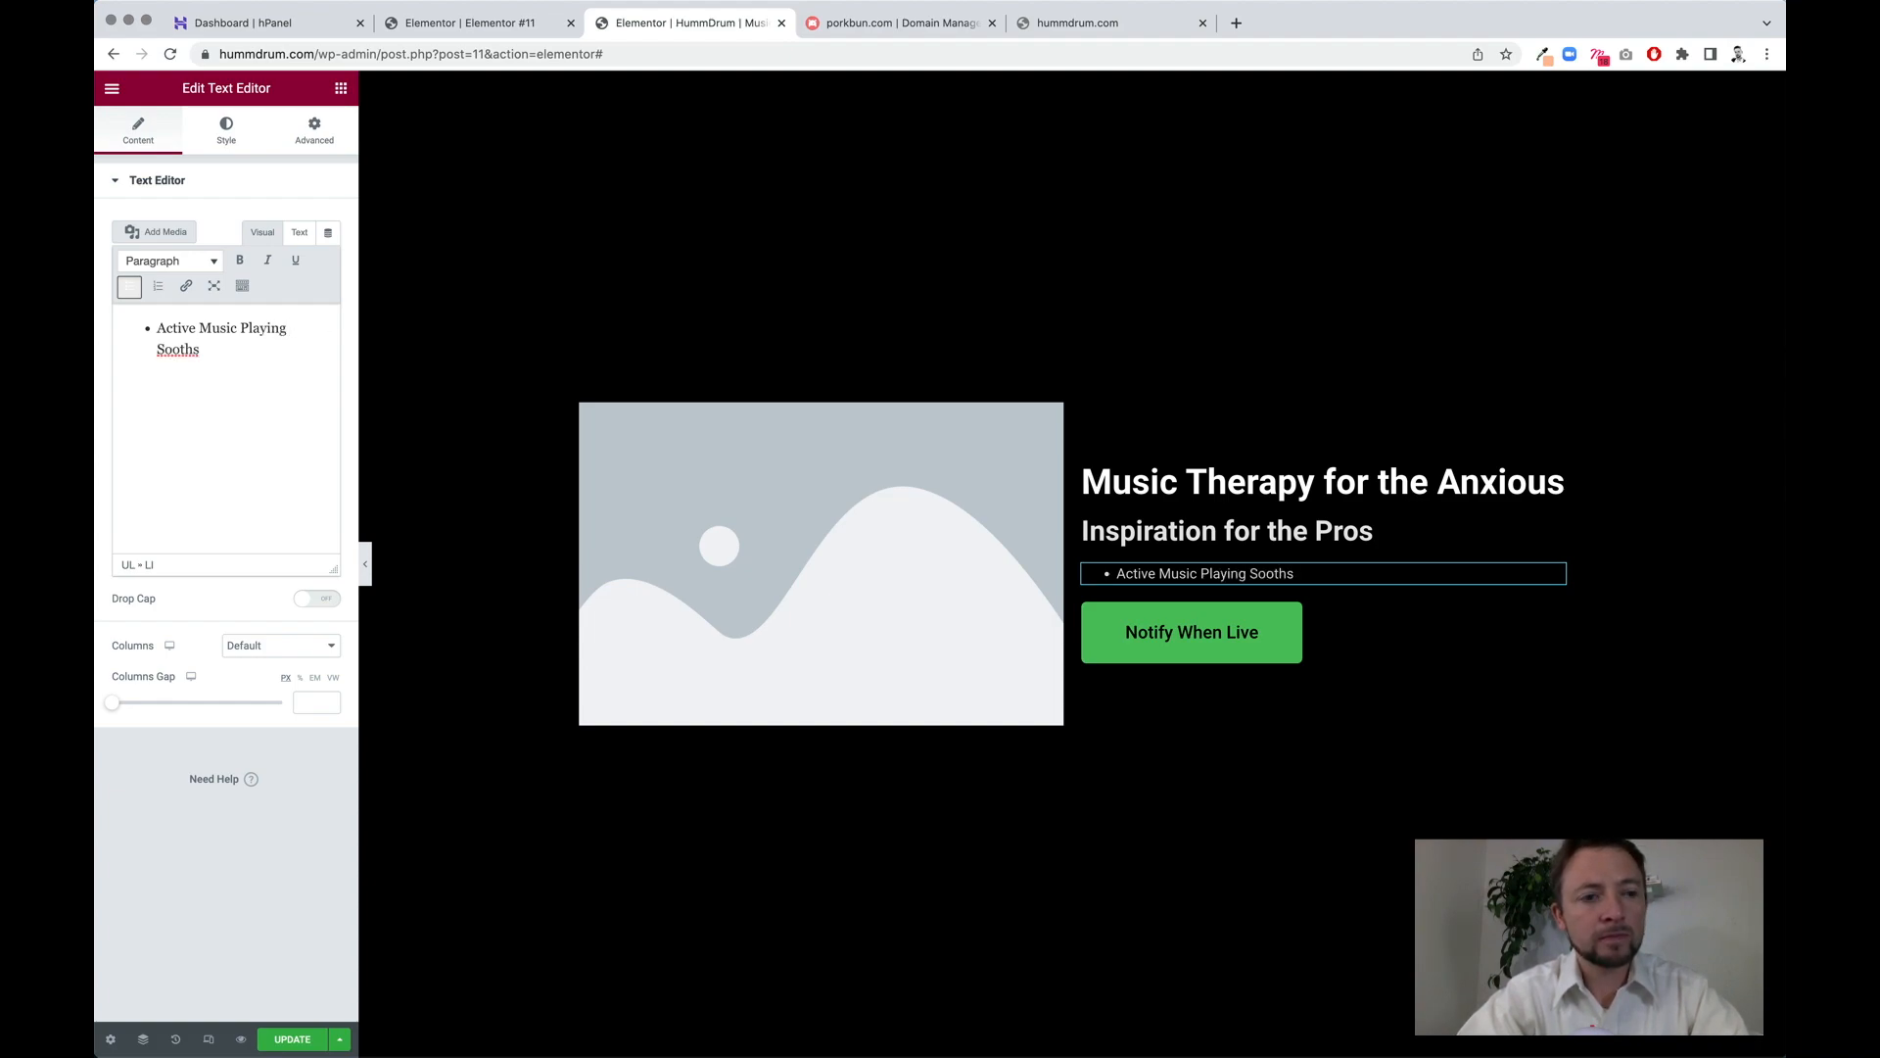
key(BackSpace)
text(es)
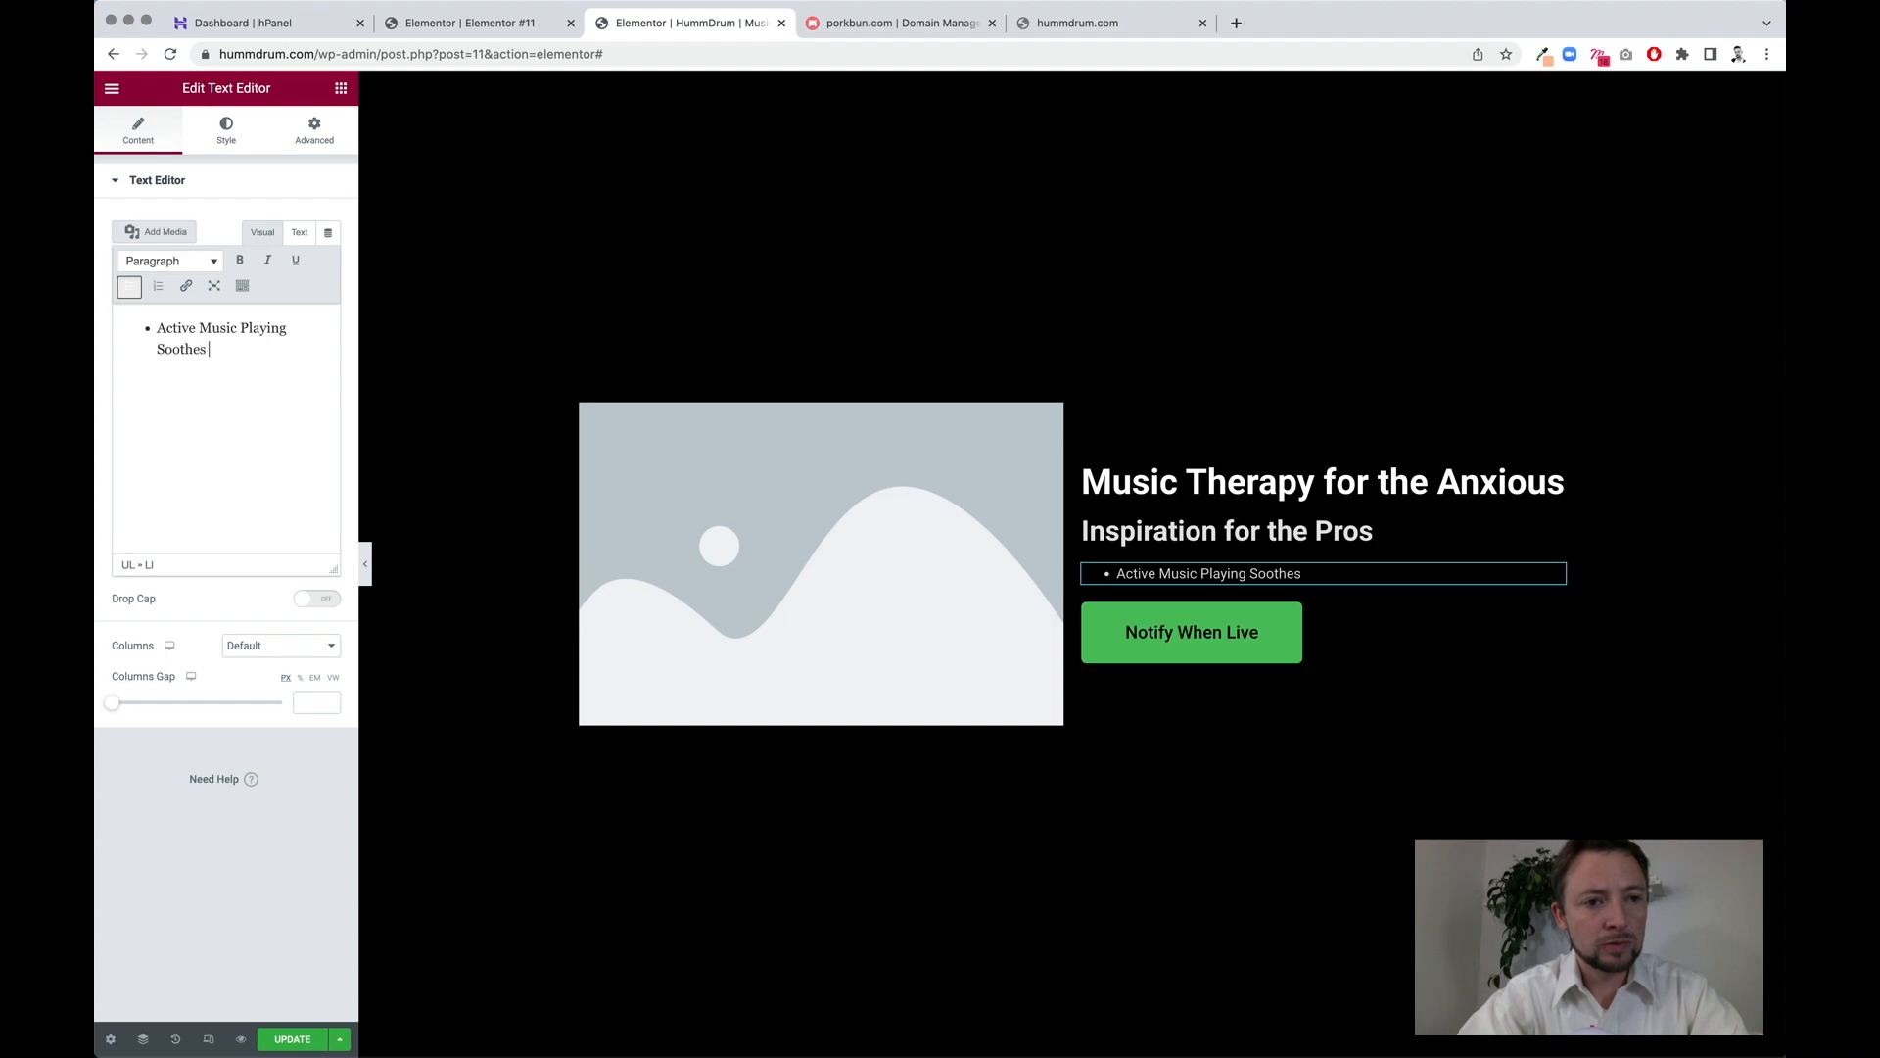
text( Anxiety)
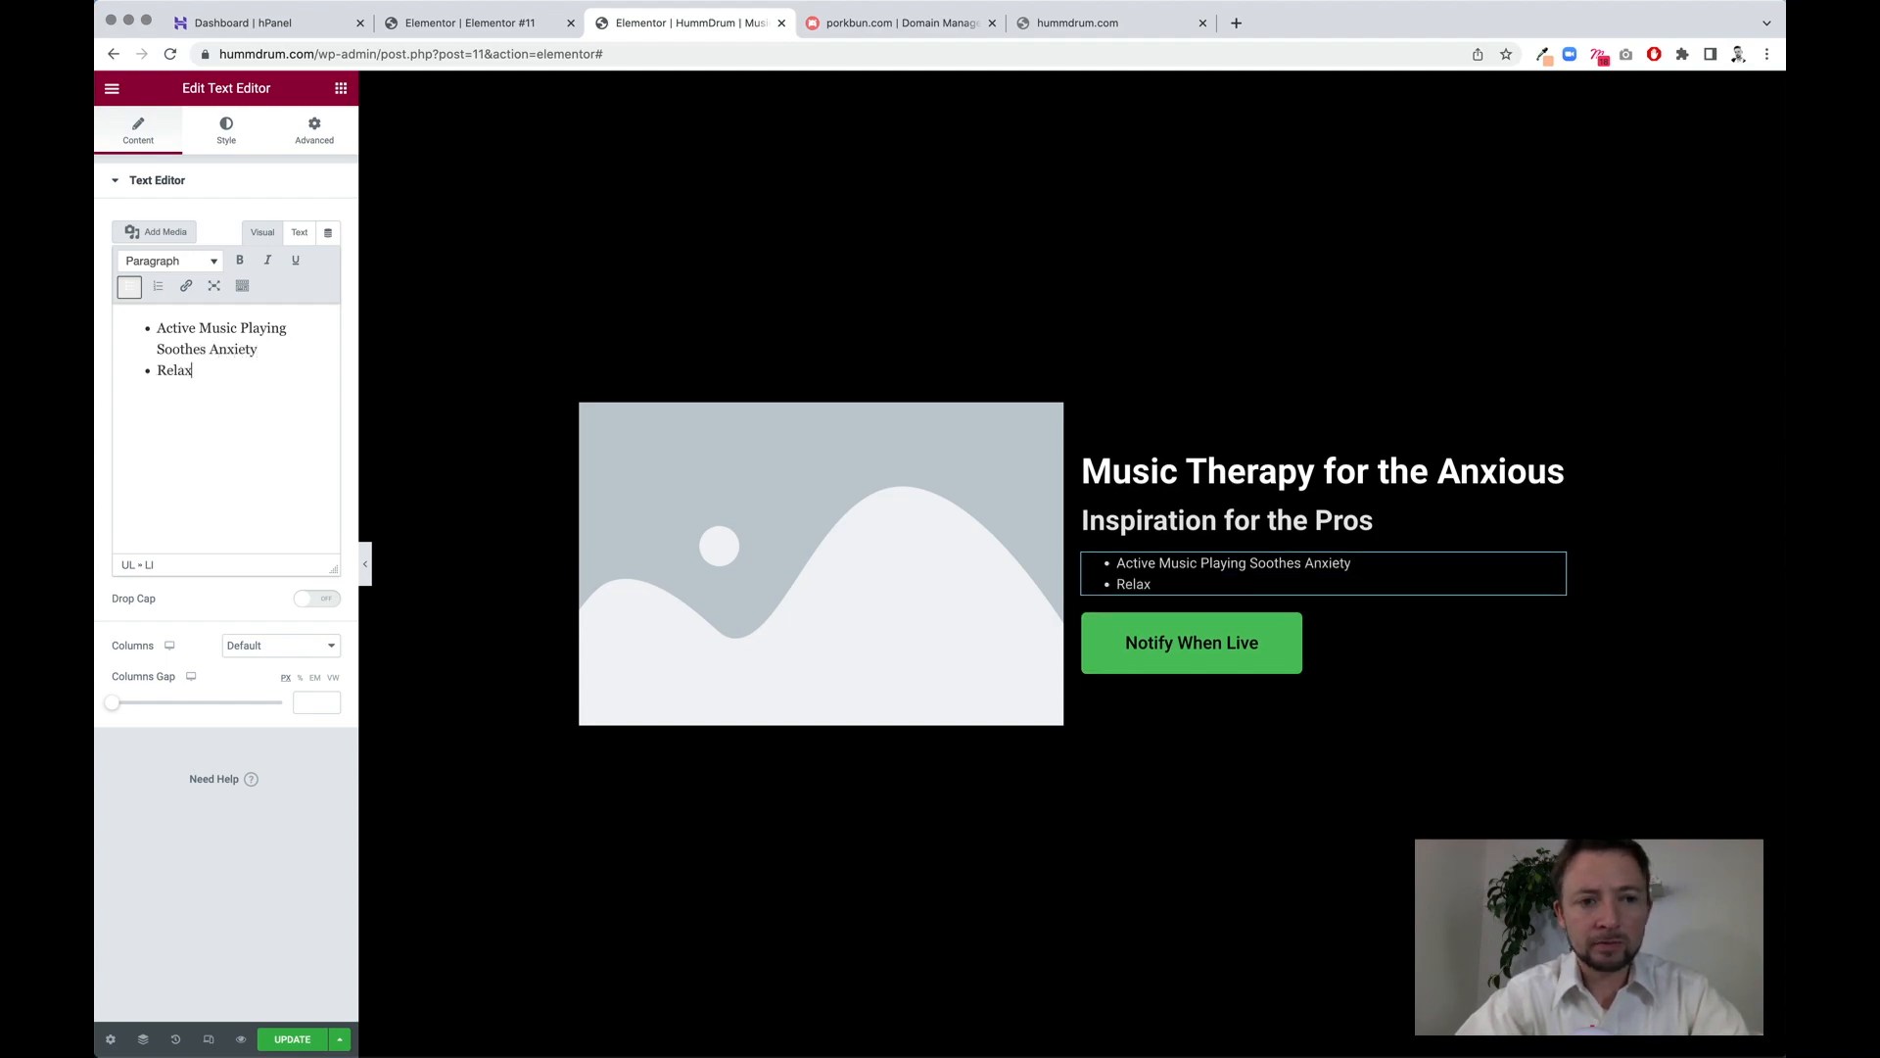
text( Relax Ear)
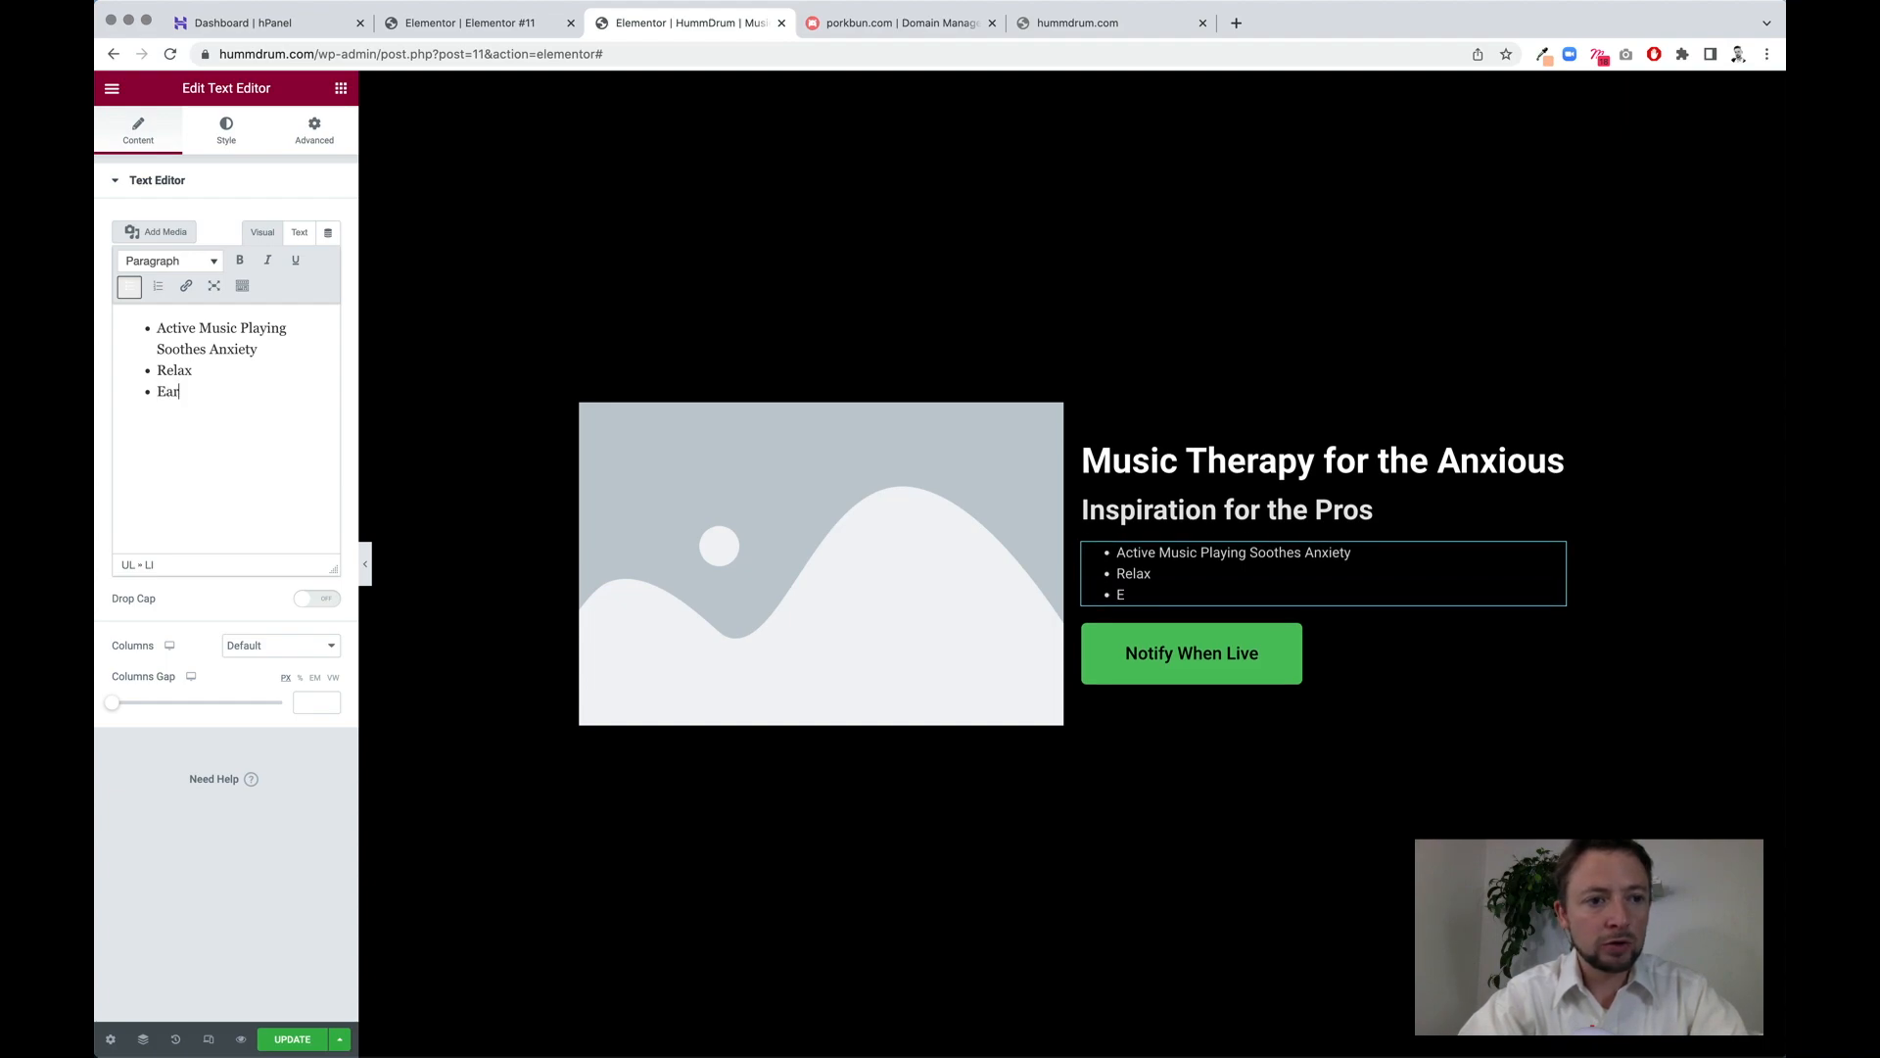
text(n Money)
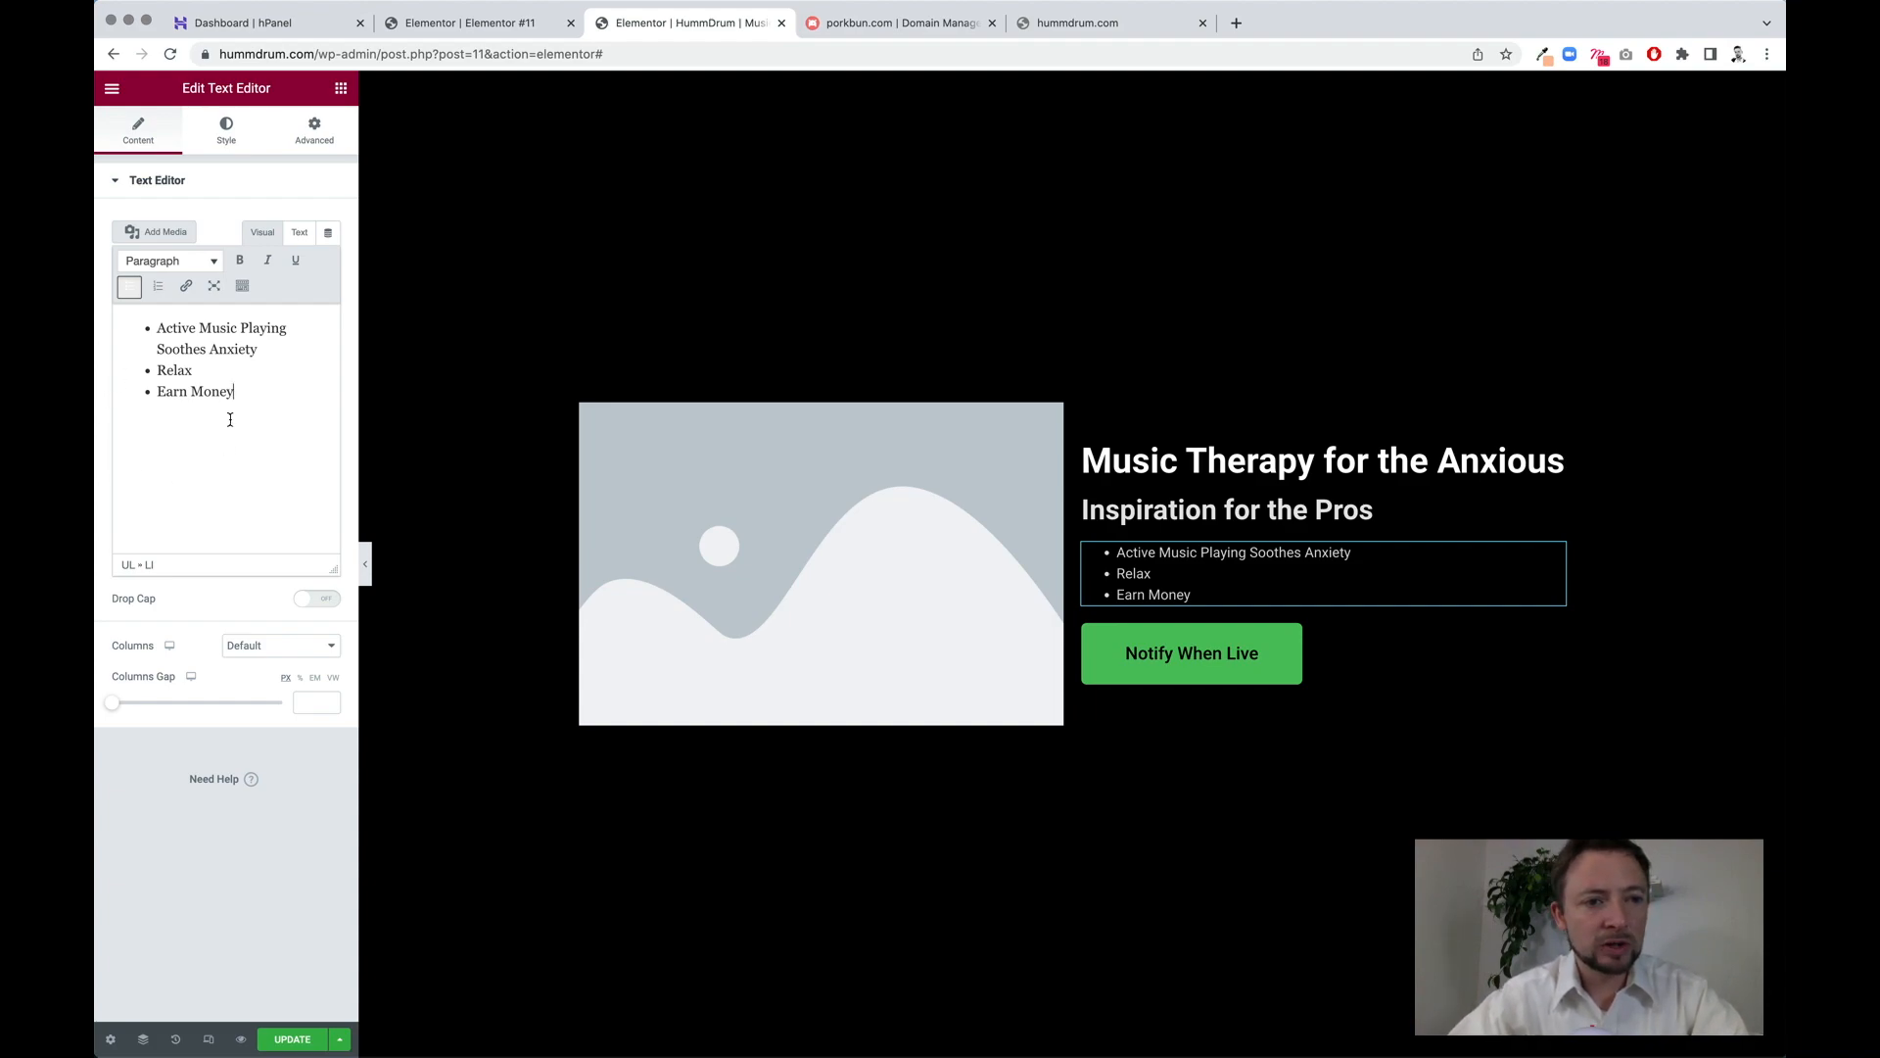
- Shorten the first bullet to "Soothes Anxiety" and update the page
click(206, 332)
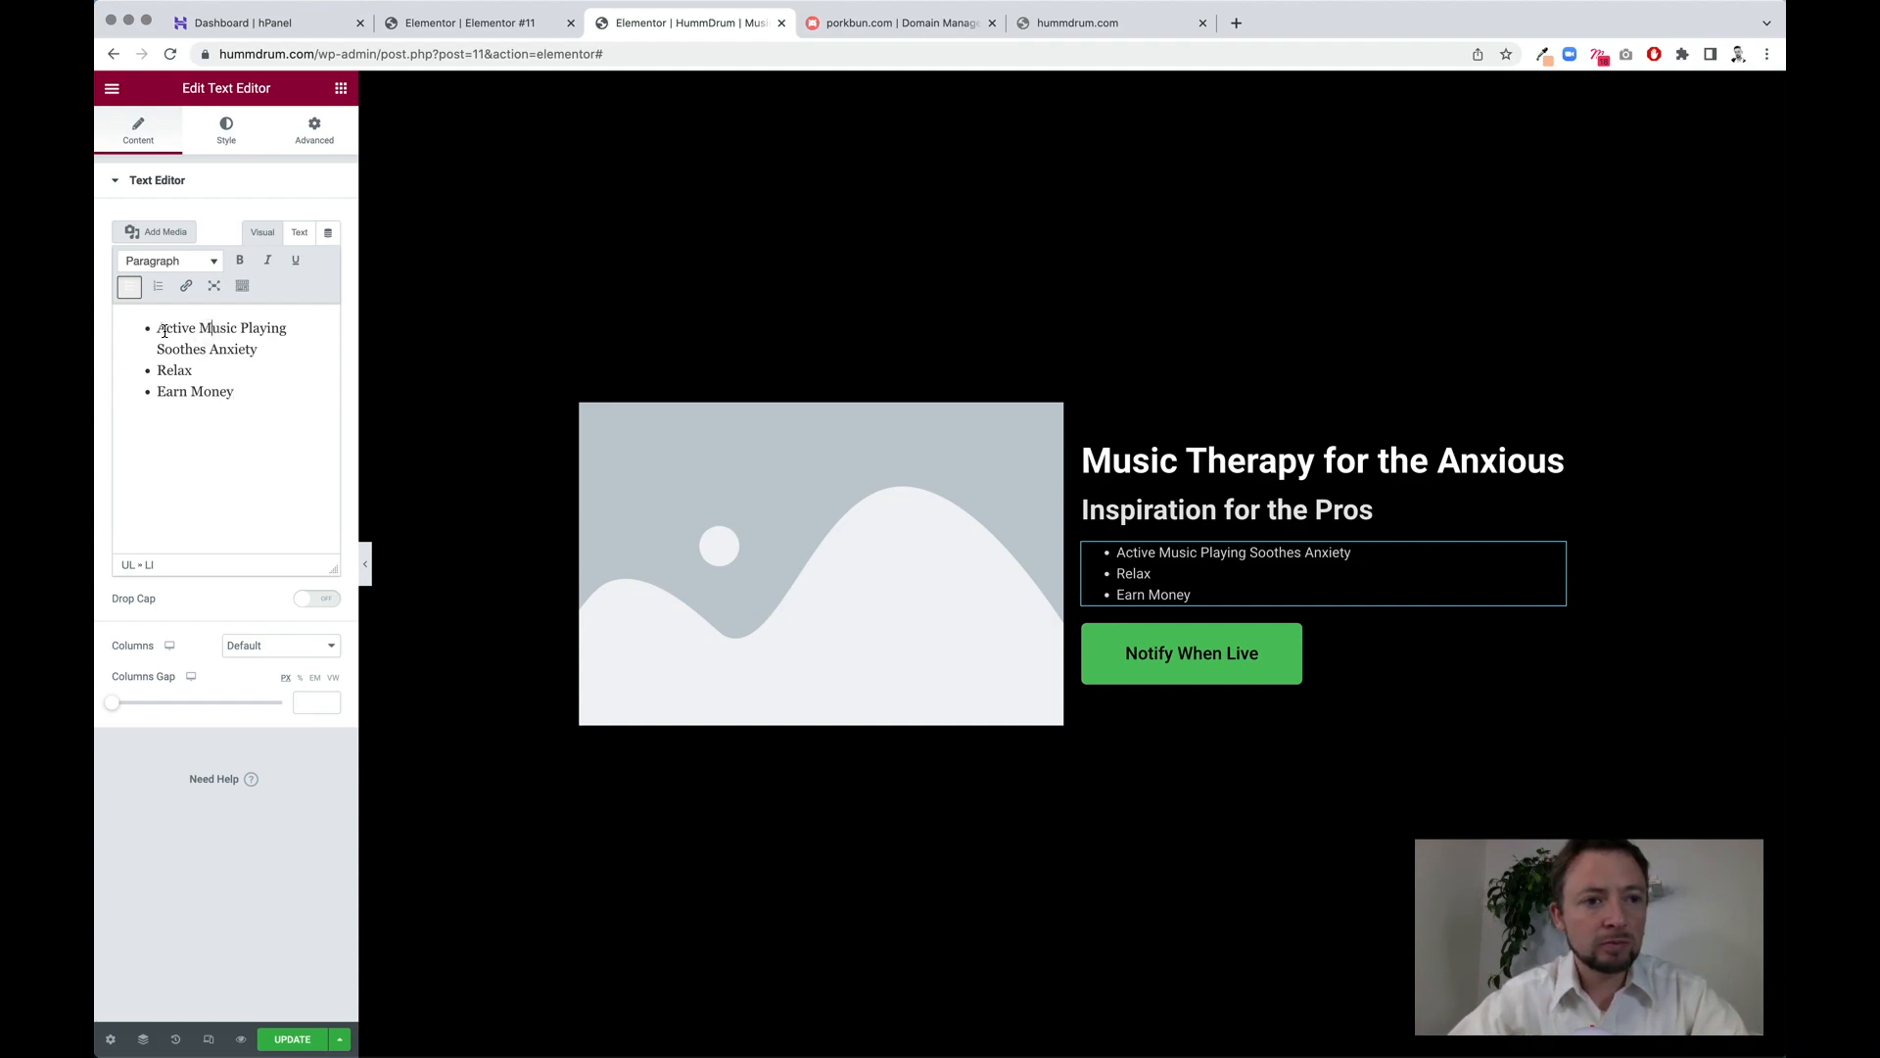
drag(159, 330, 284, 328)
key(BackSpace)
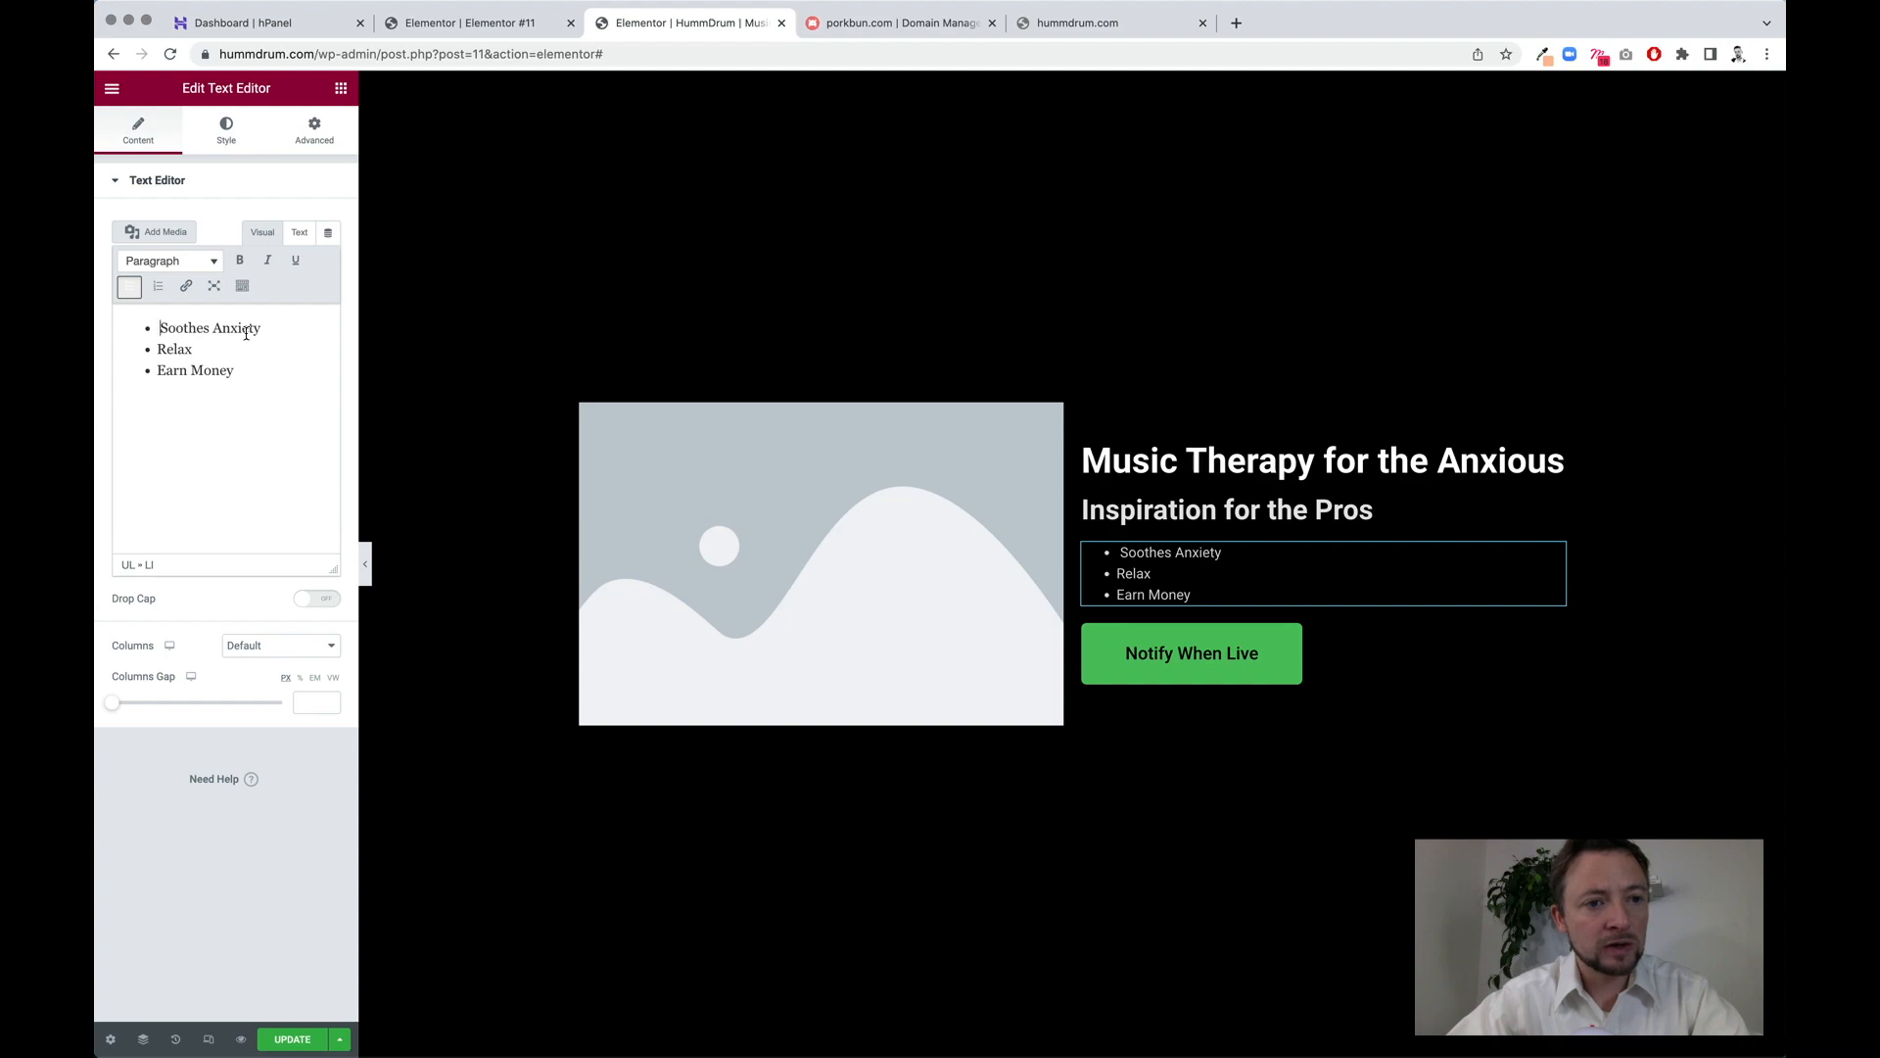
key(BackSpace)
click(195, 344)
click(272, 369)
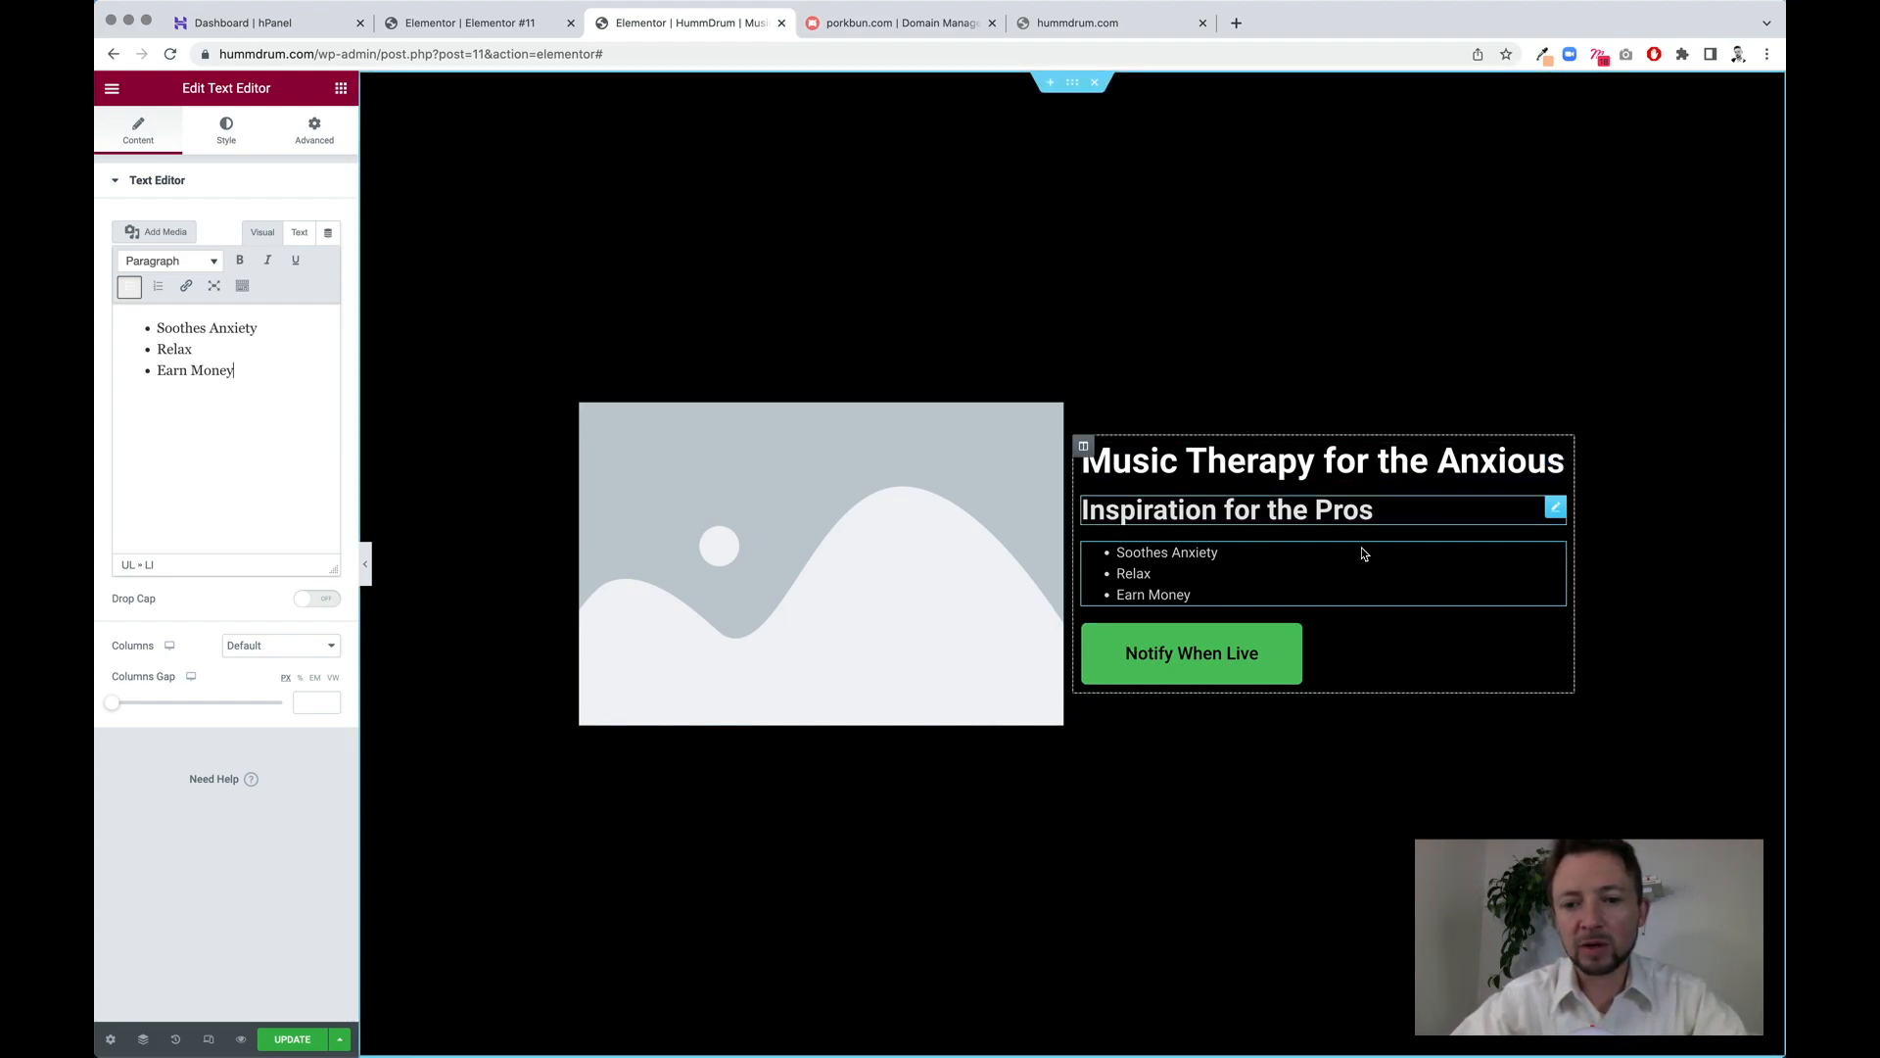
click(306, 1045)
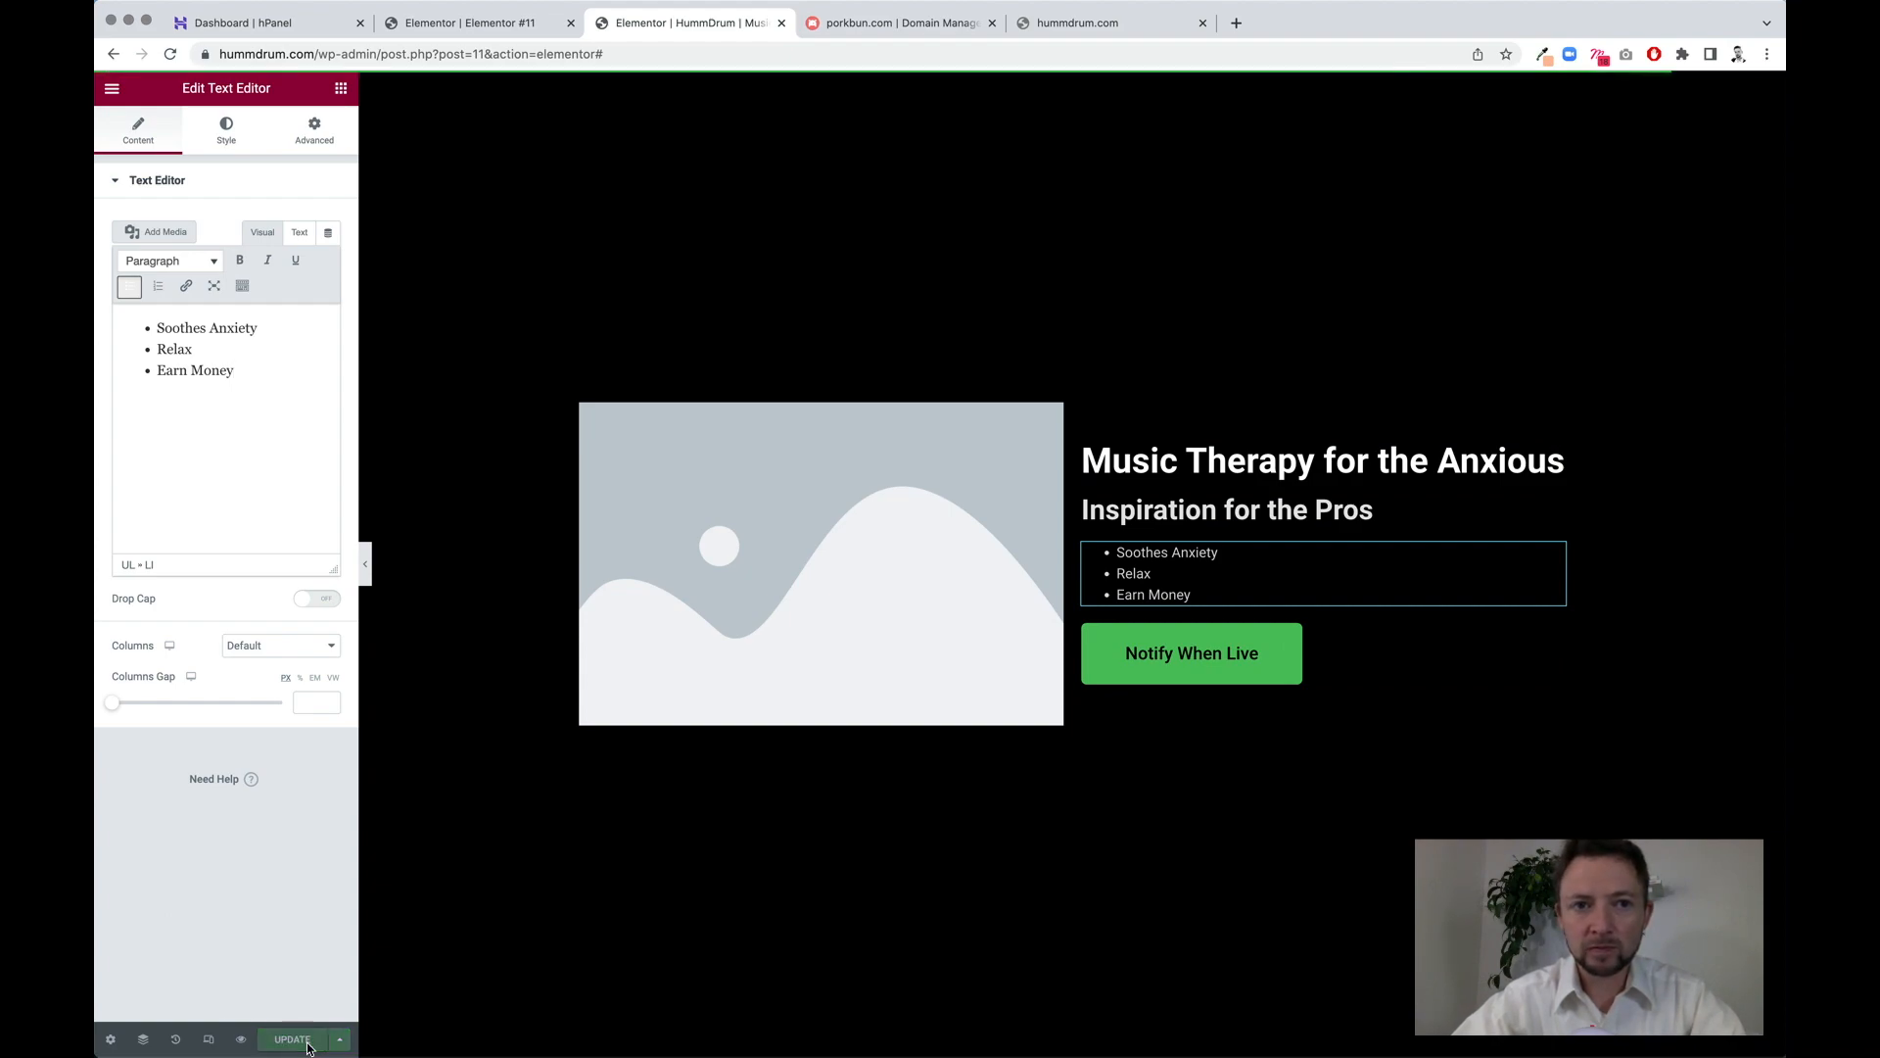
- Select the hero's placeholder image, search Google Images in a new tab for "plack iphone mockup", and preview the iPhone 7 Black Mockup
click(796, 538)
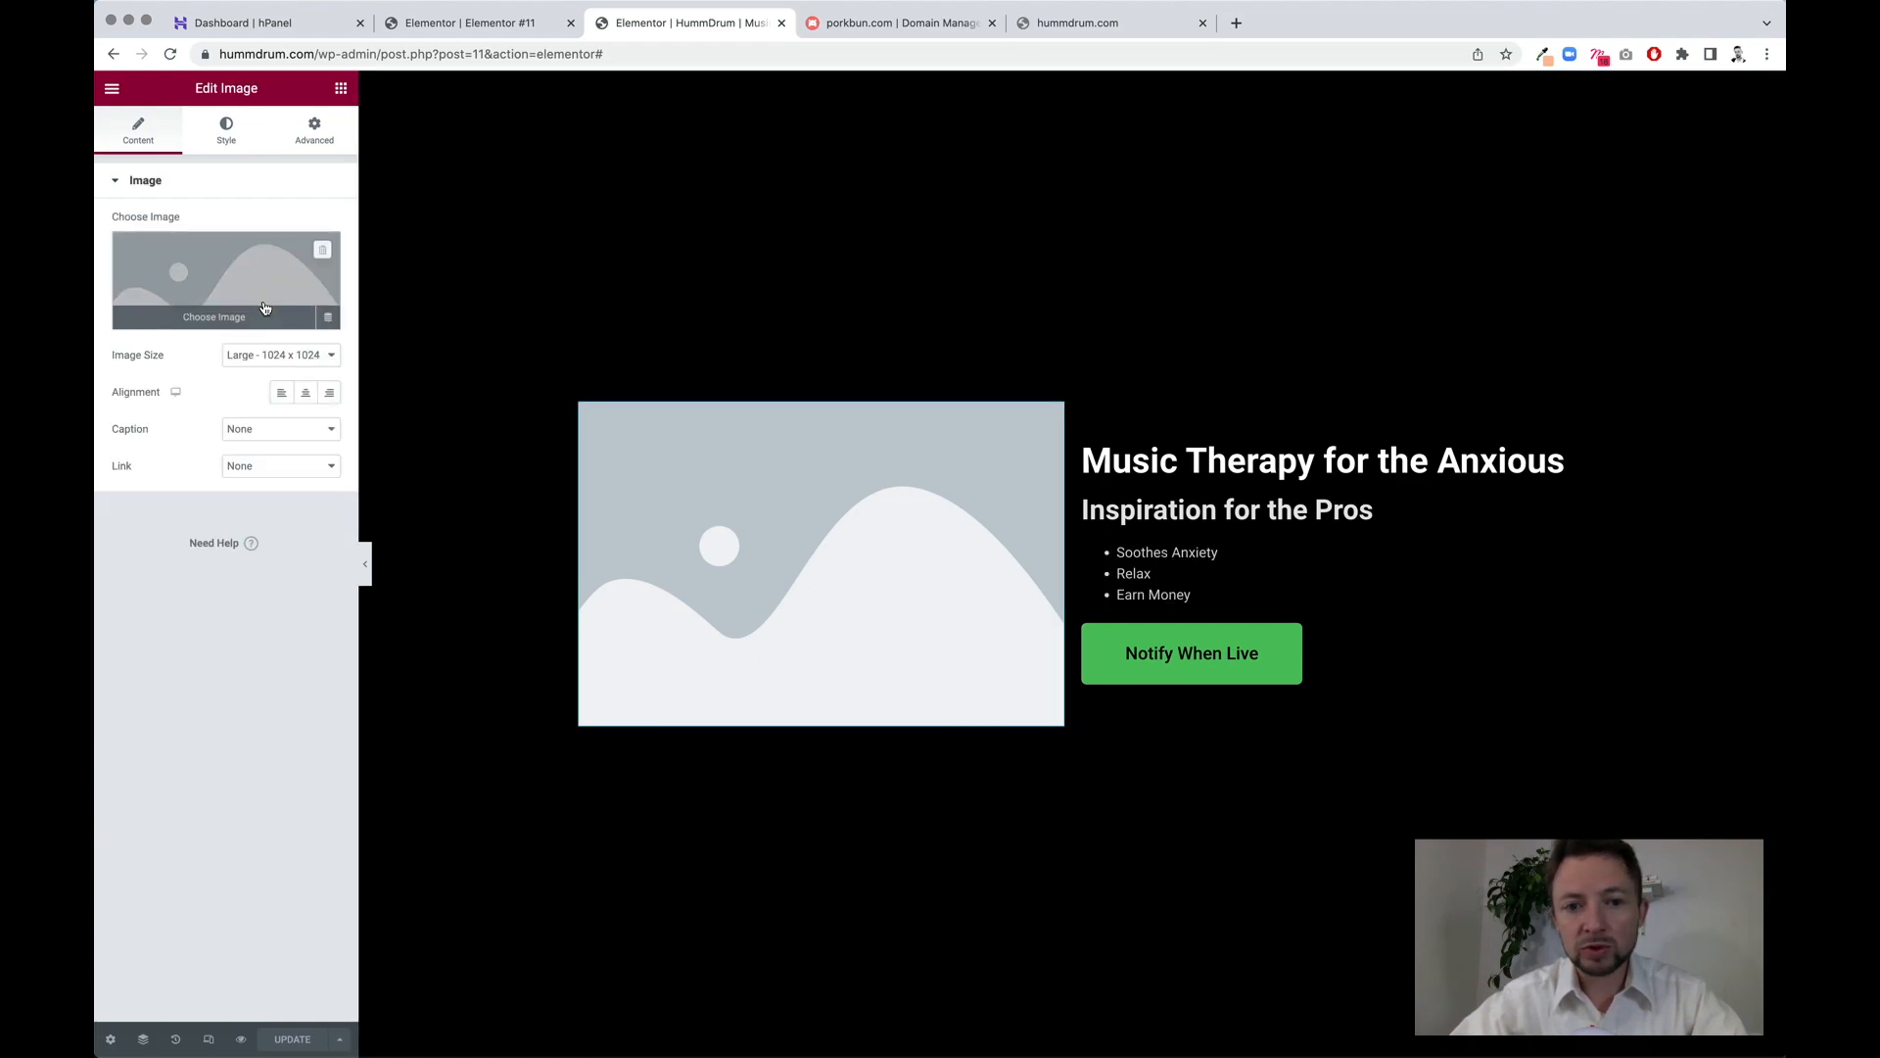
click(1237, 23)
text(plack iphone mockup)
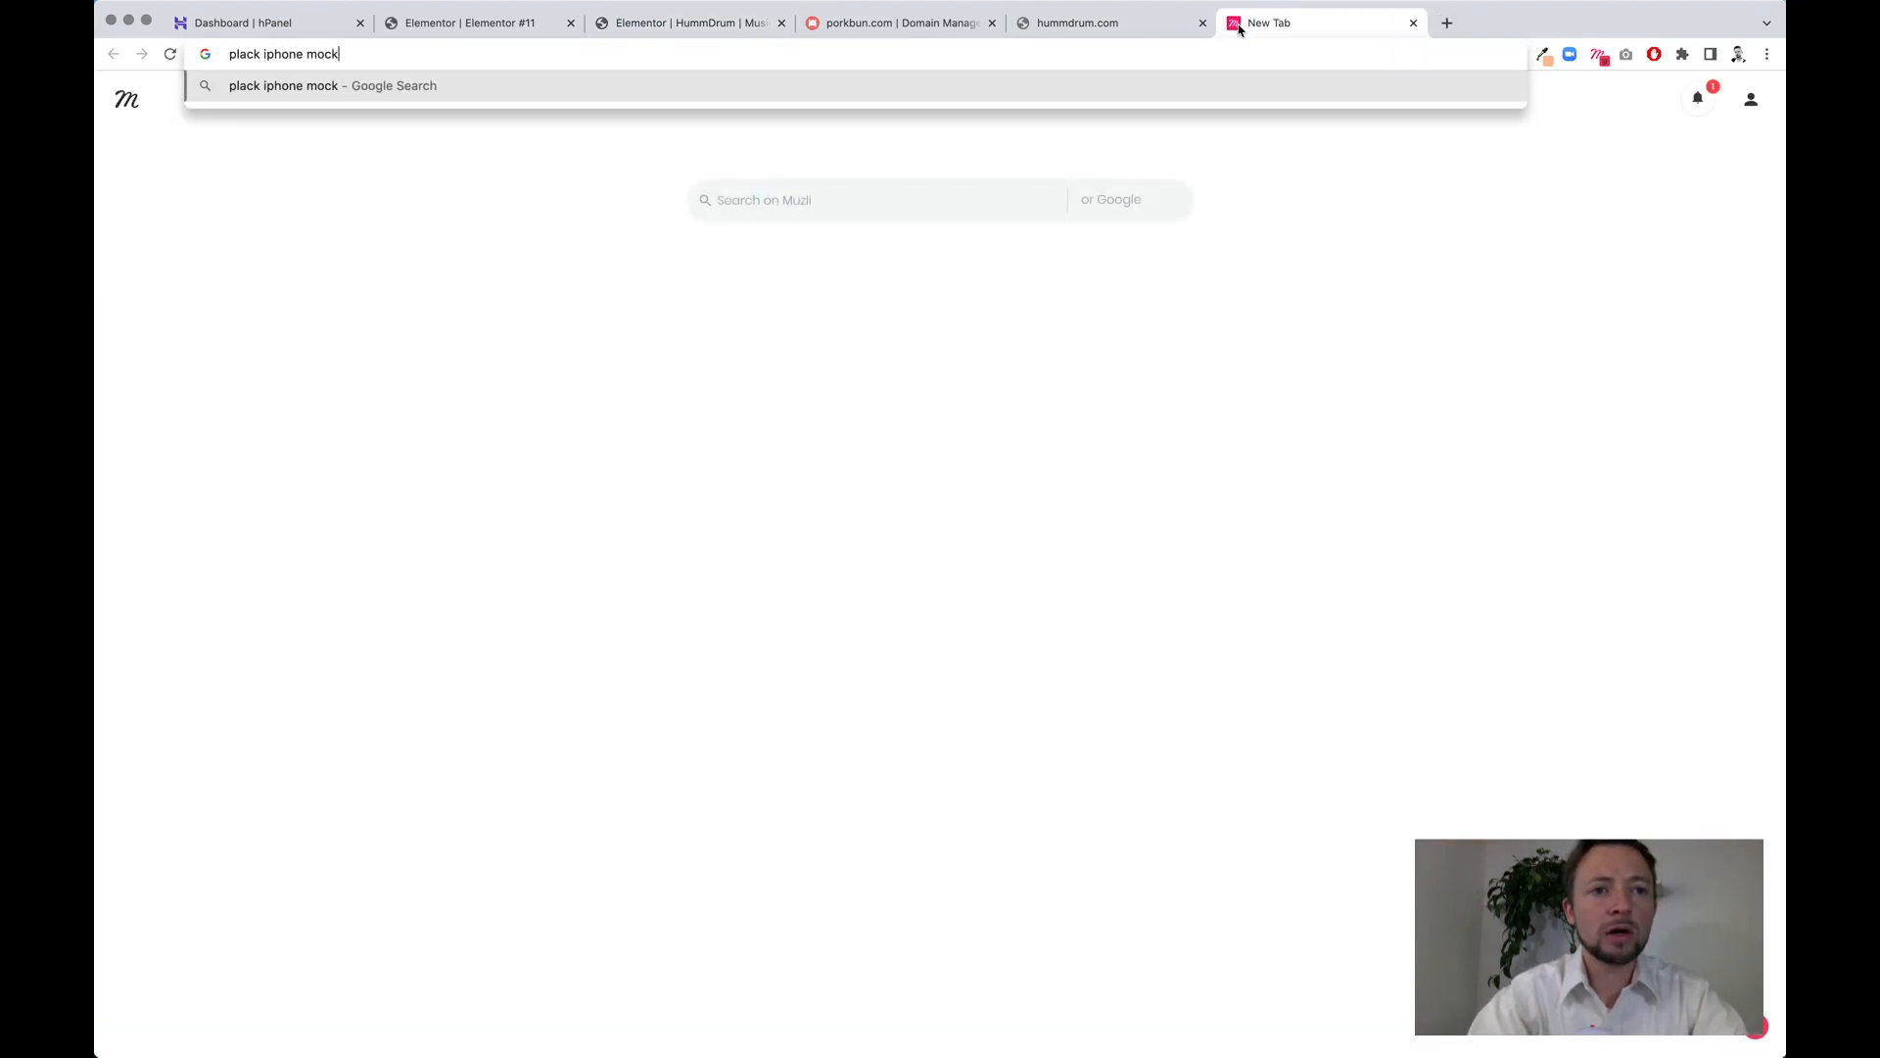
key(Return)
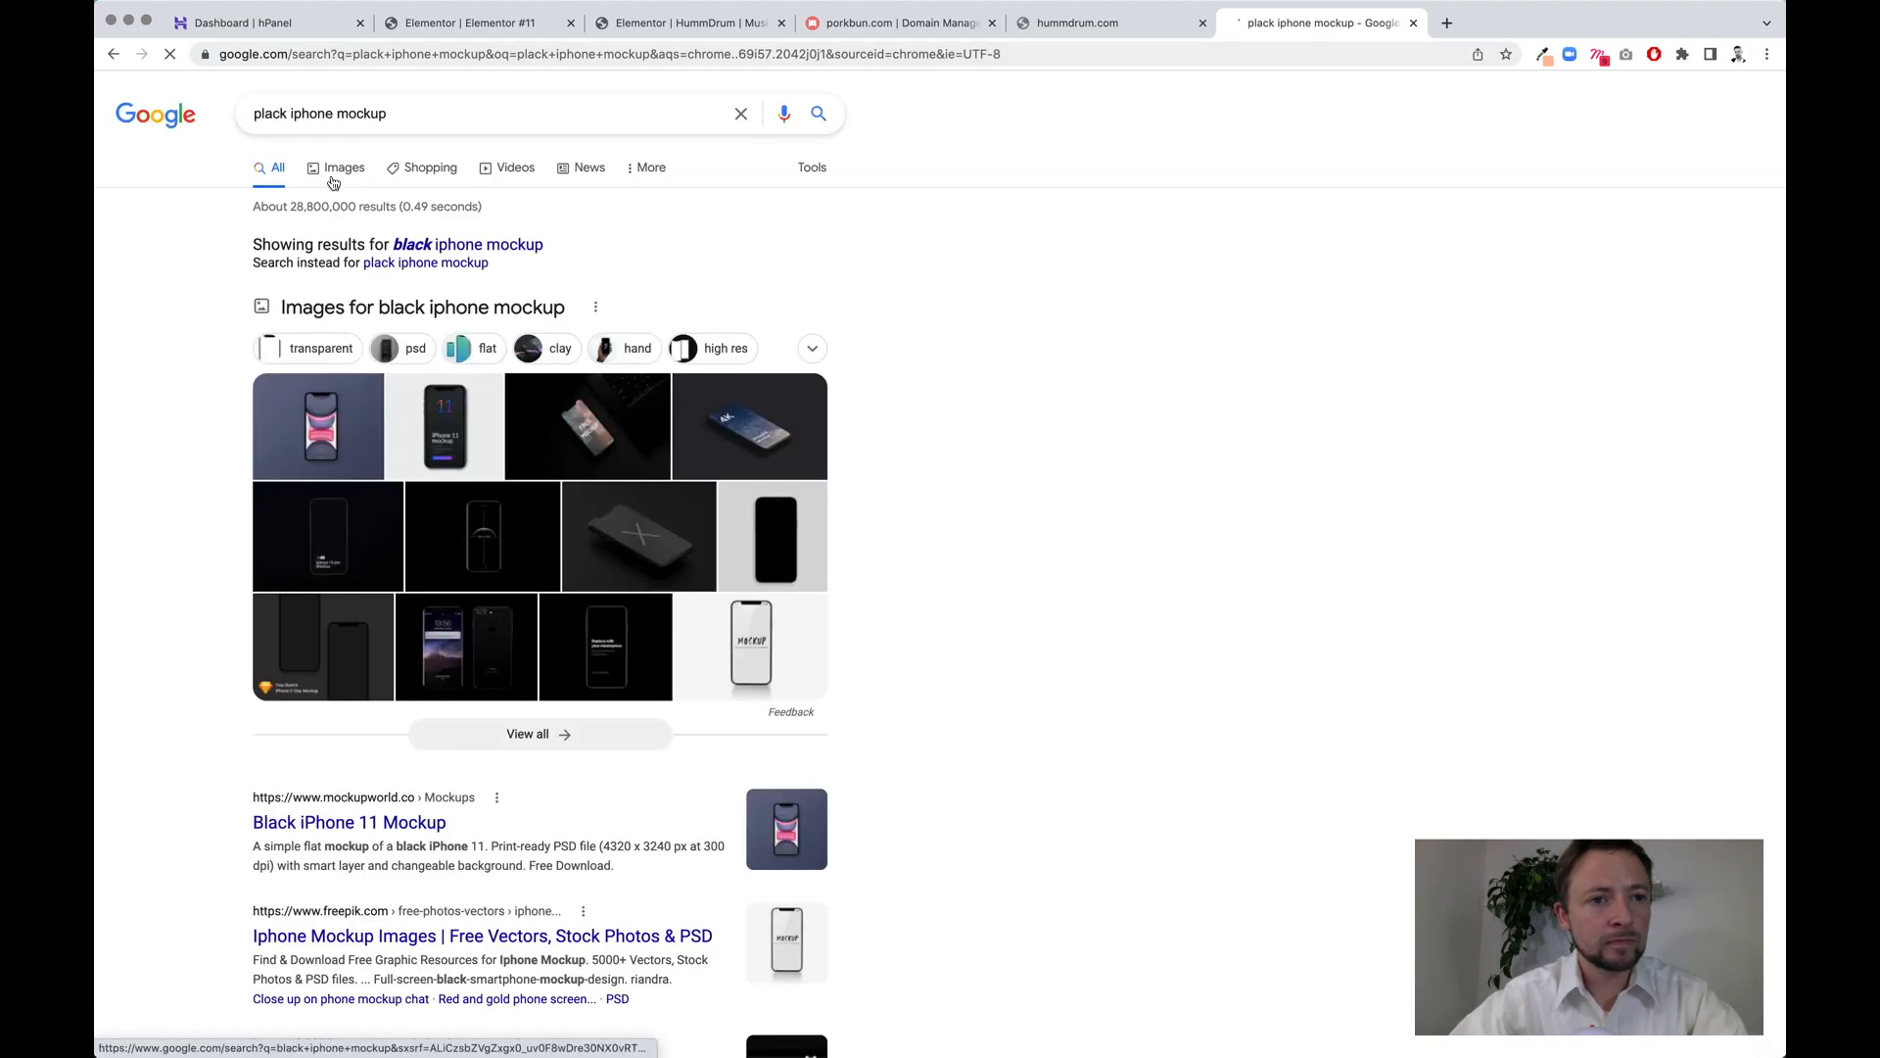
click(331, 168)
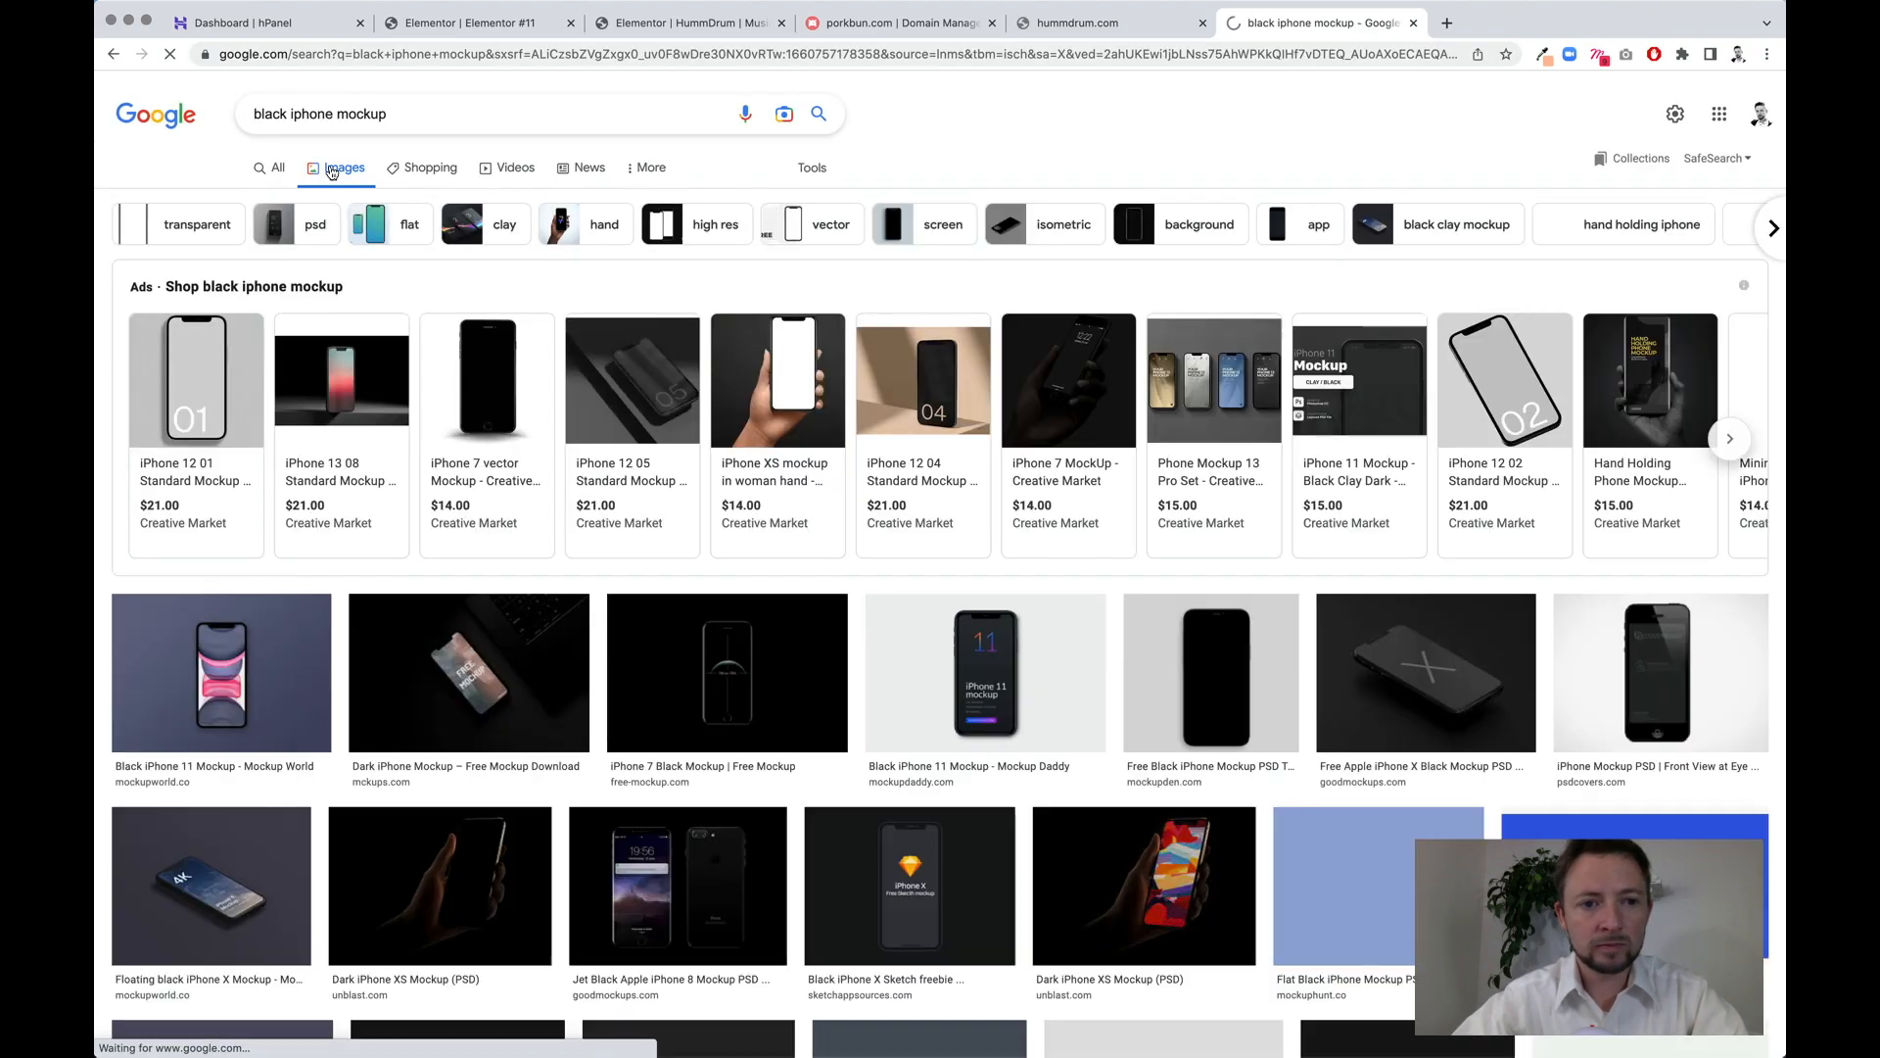
scroll(760, 873, down, 2)
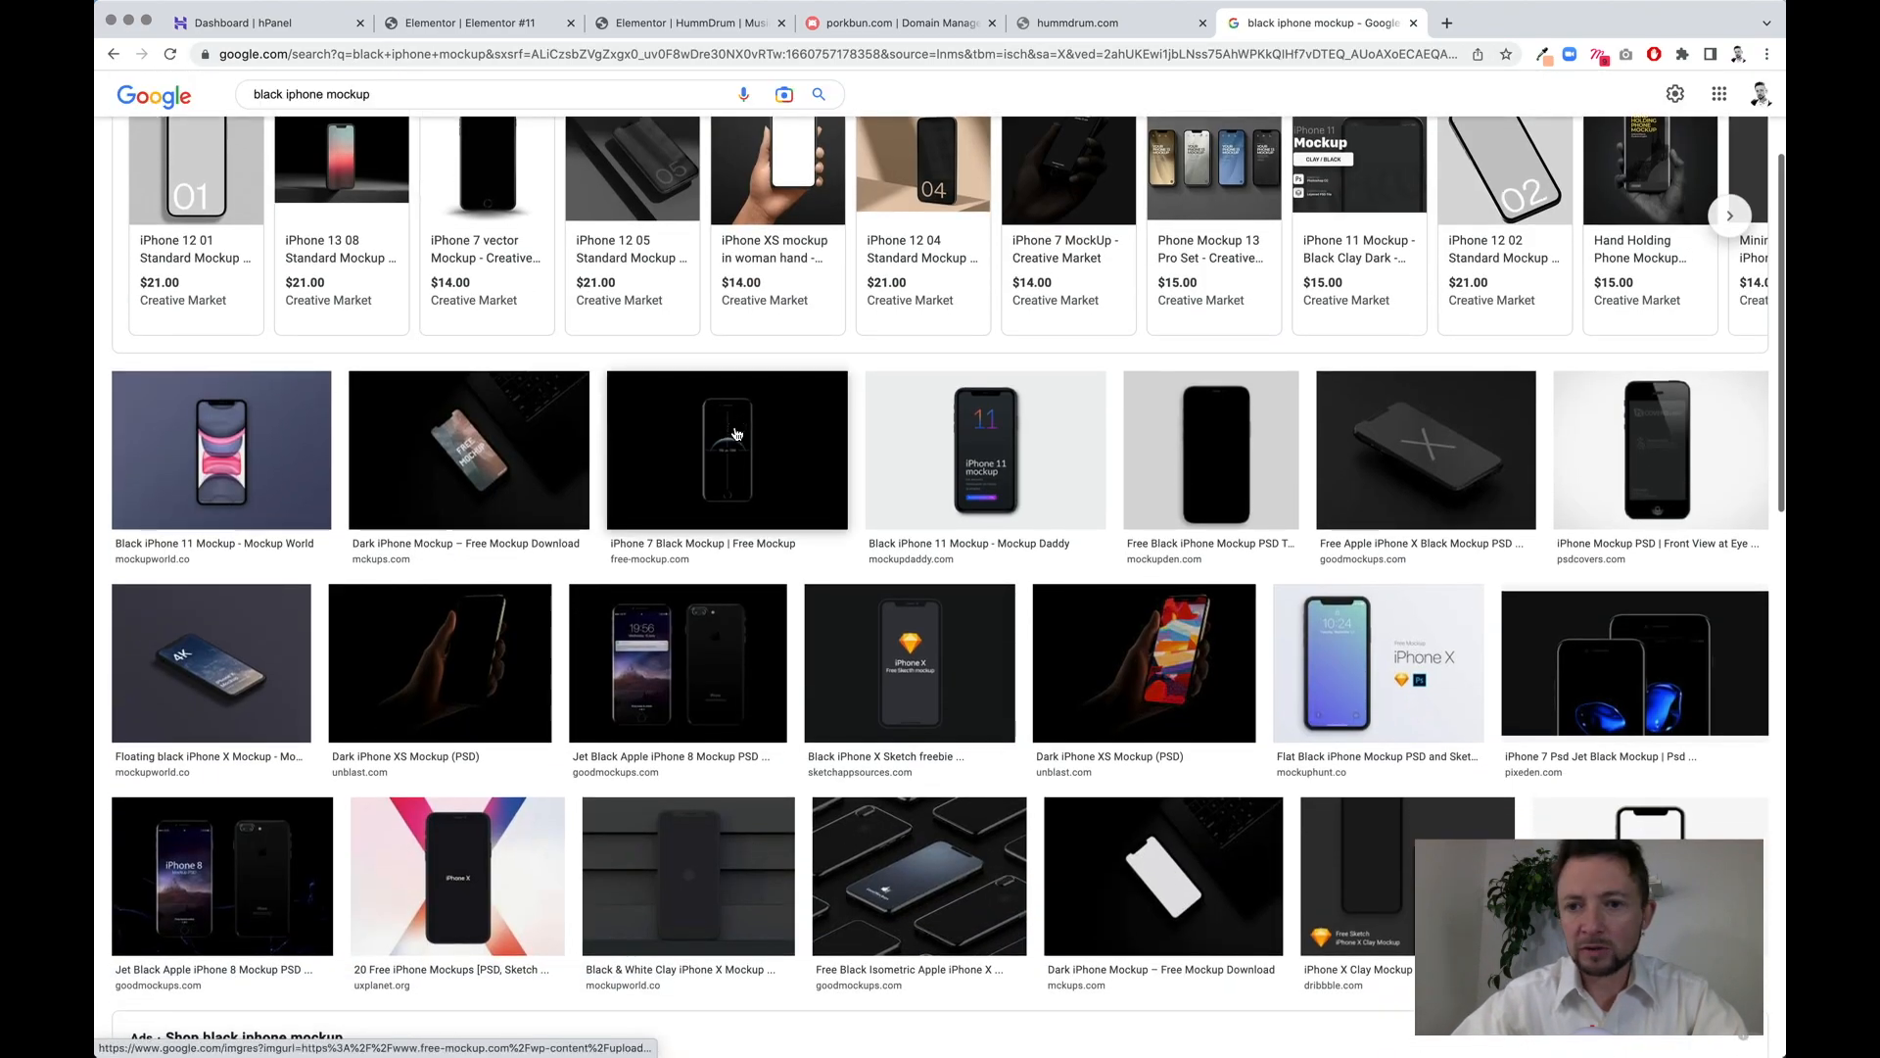
click(736, 434)
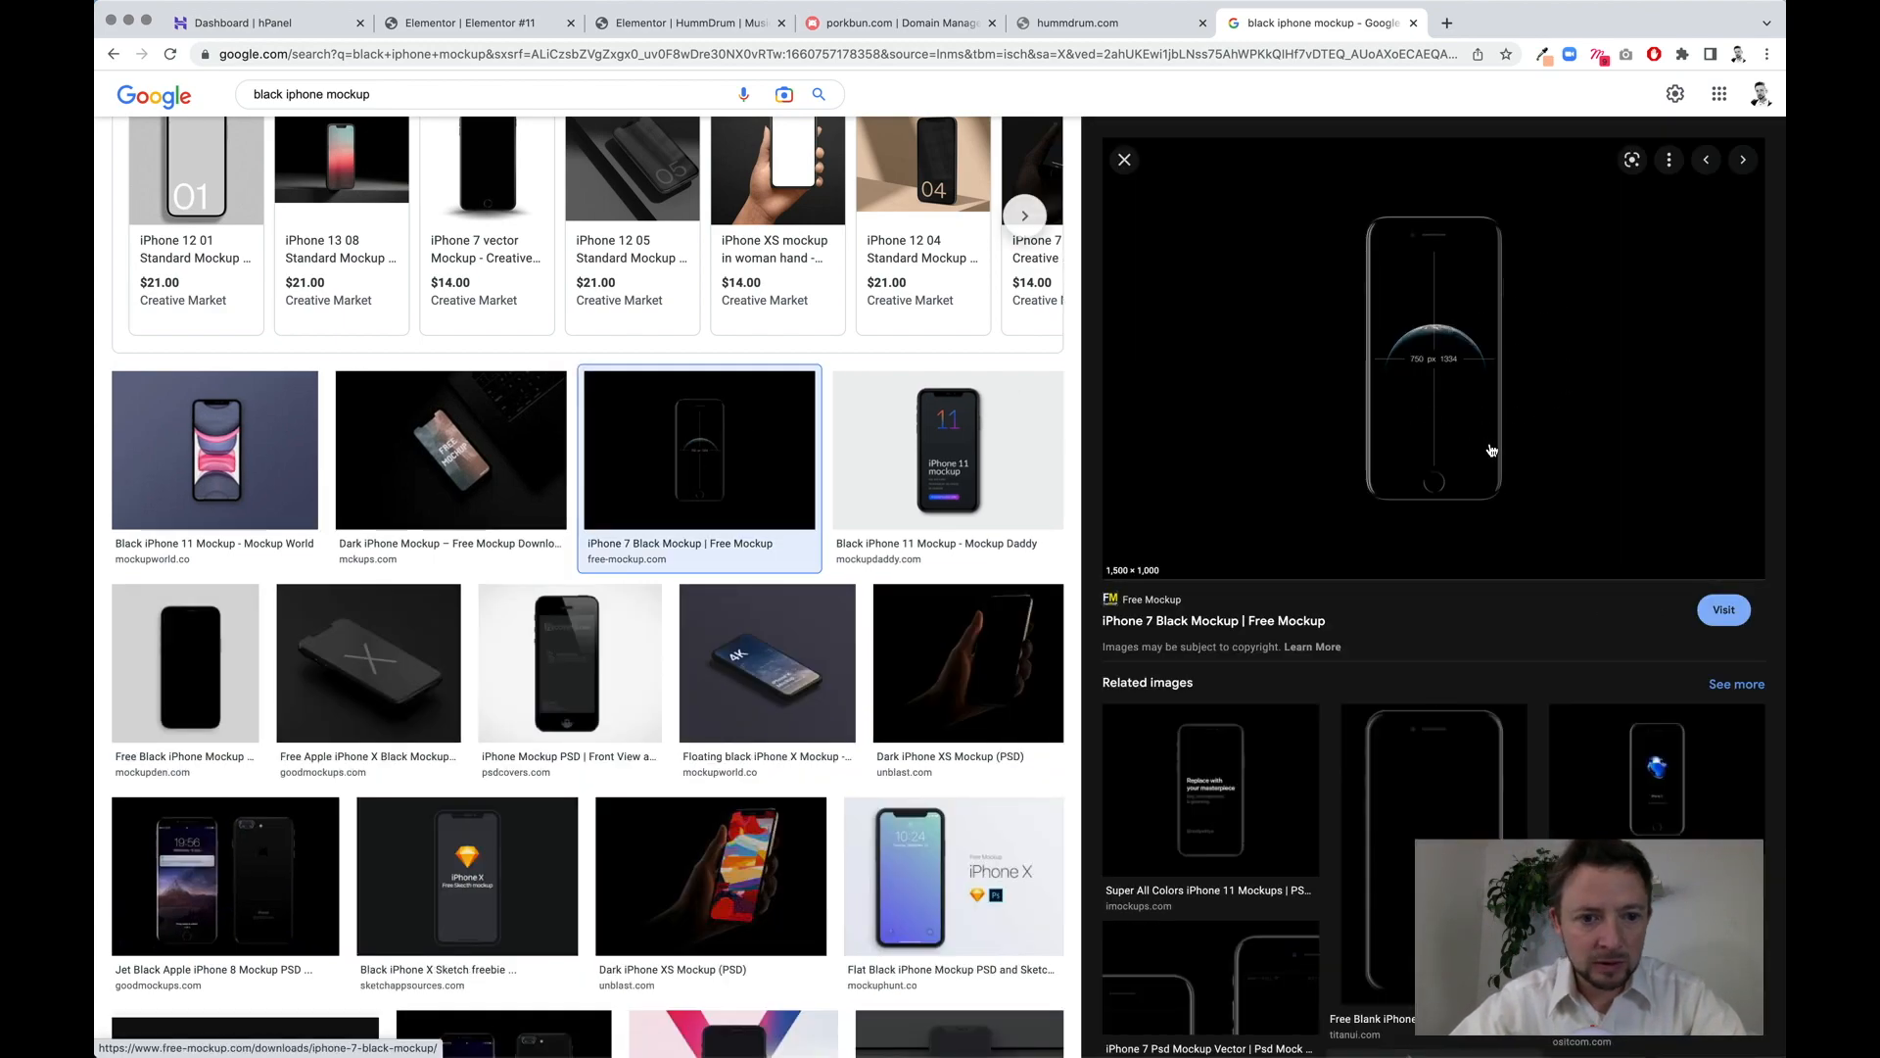
- Look through more black iPhone mockup results and preview the iPhone 7 Psd Jet Black and All Colors iPhone 11 mockups
scroll(1705, 243, down, 2)
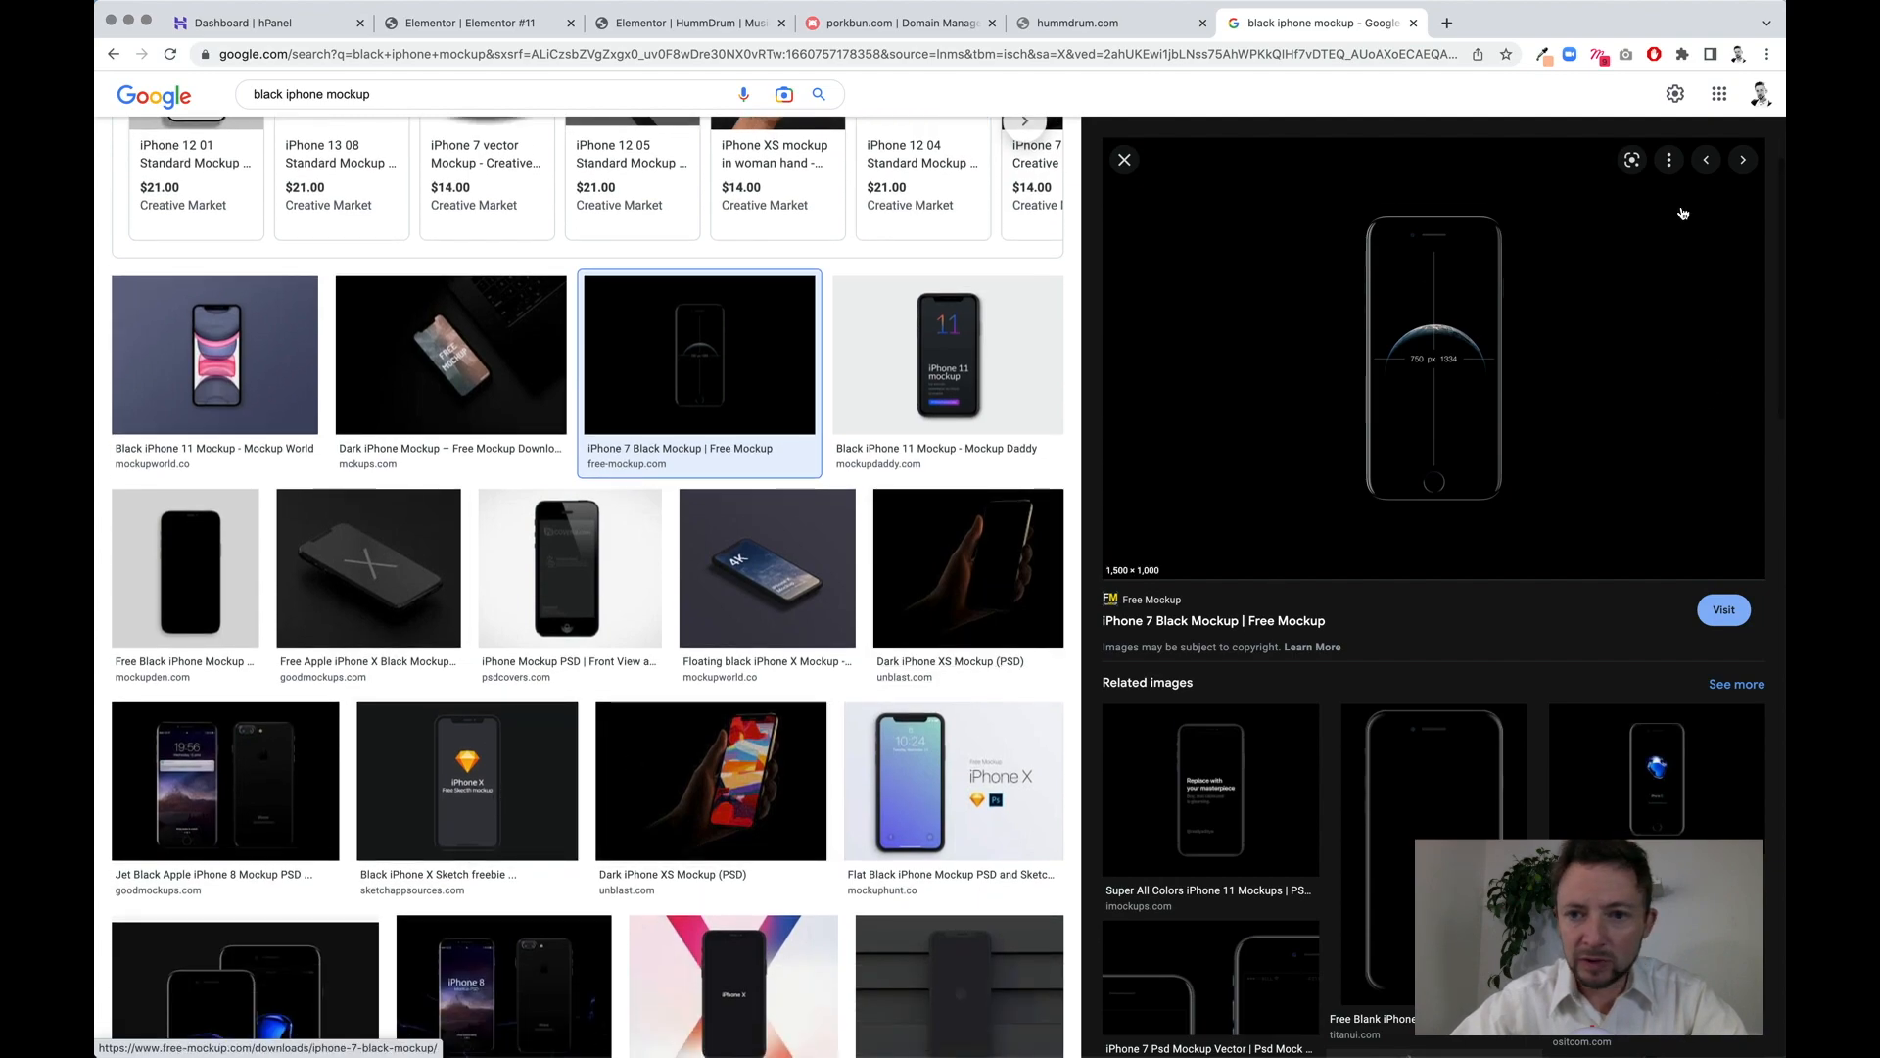
scroll(648, 572, down, 5)
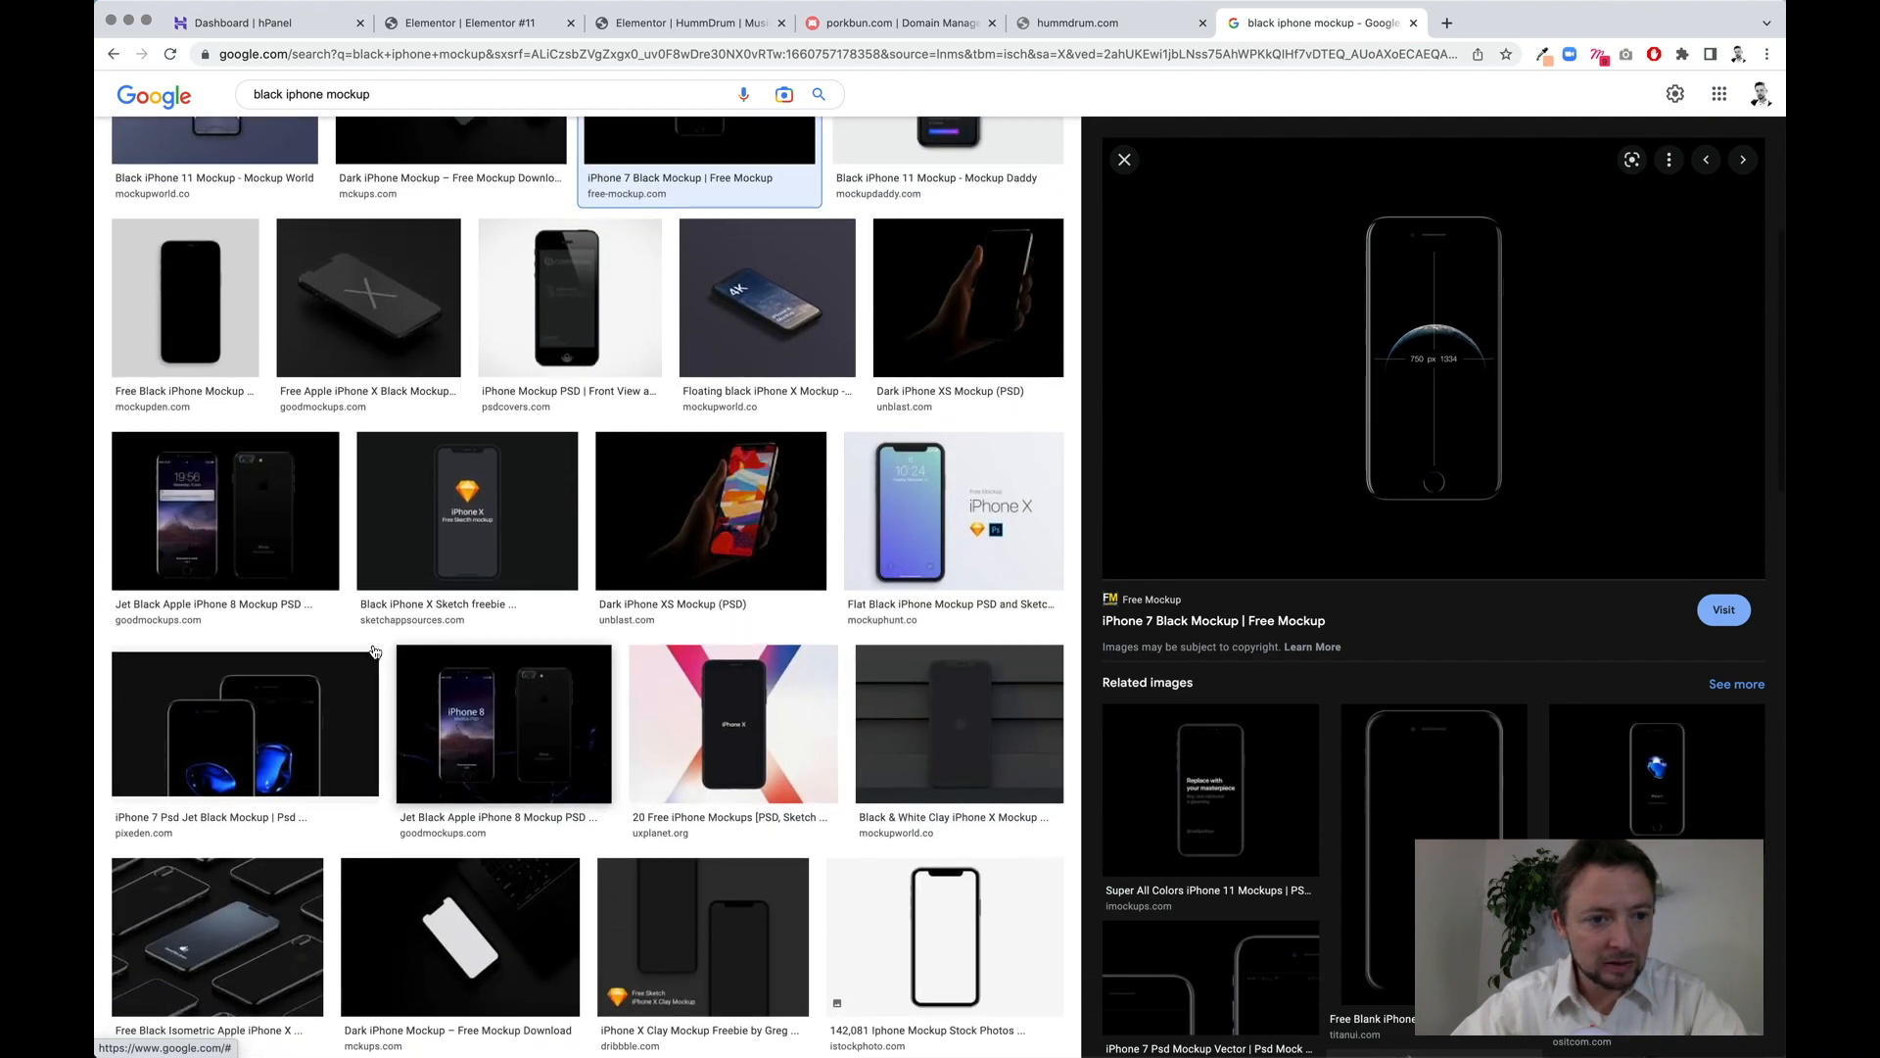
scroll(223, 649, down, 2)
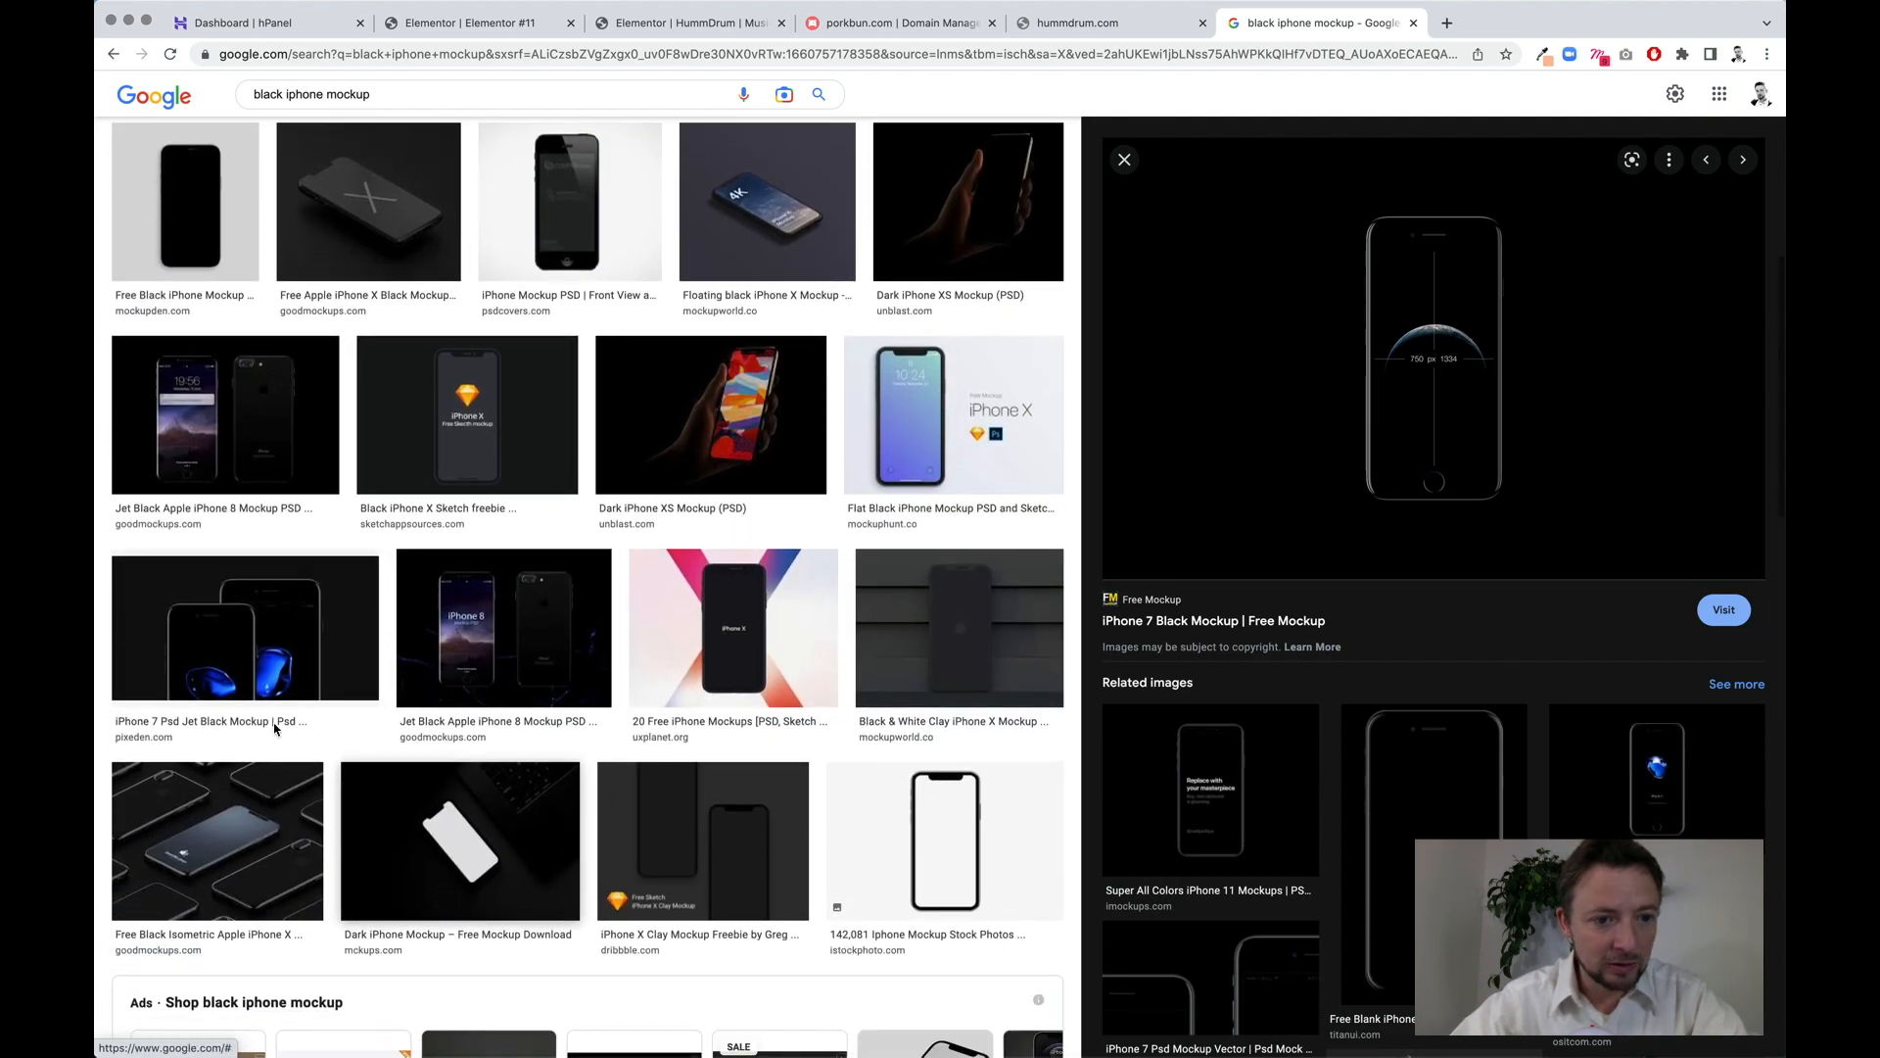
click(223, 648)
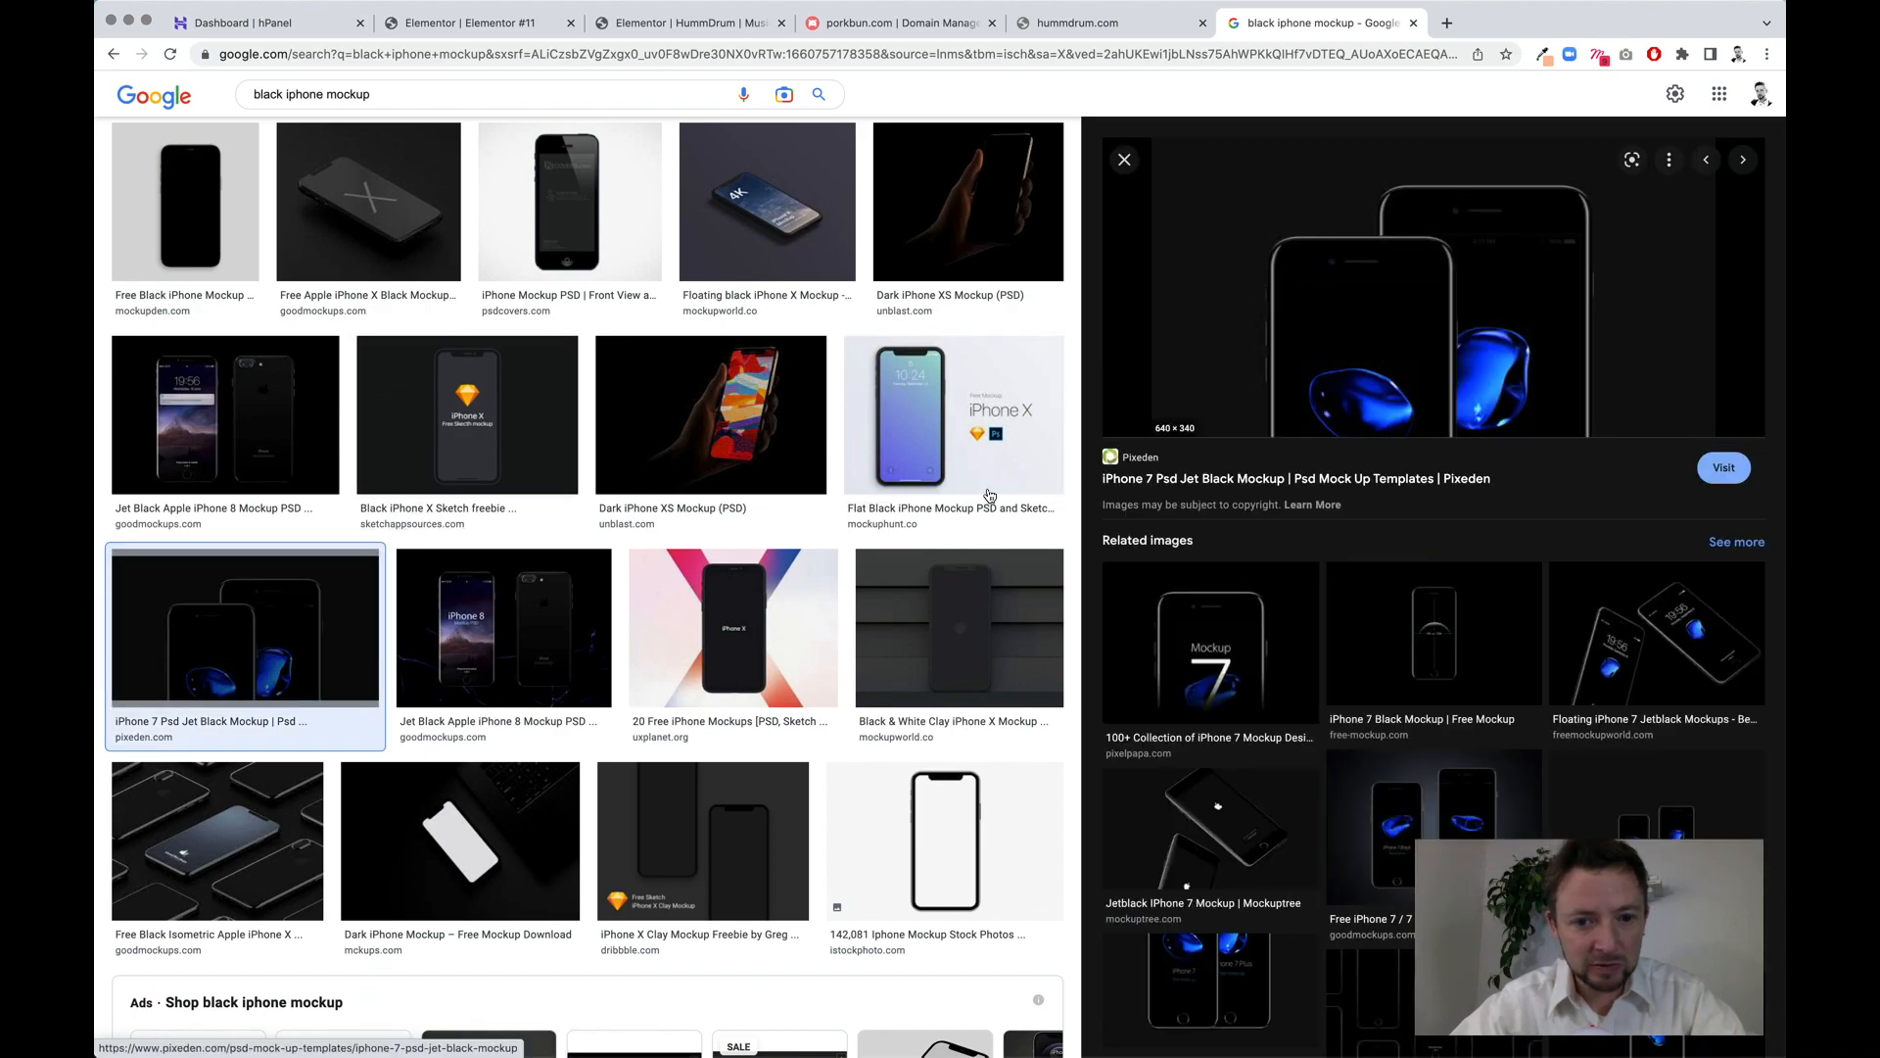
scroll(556, 878, down, 8)
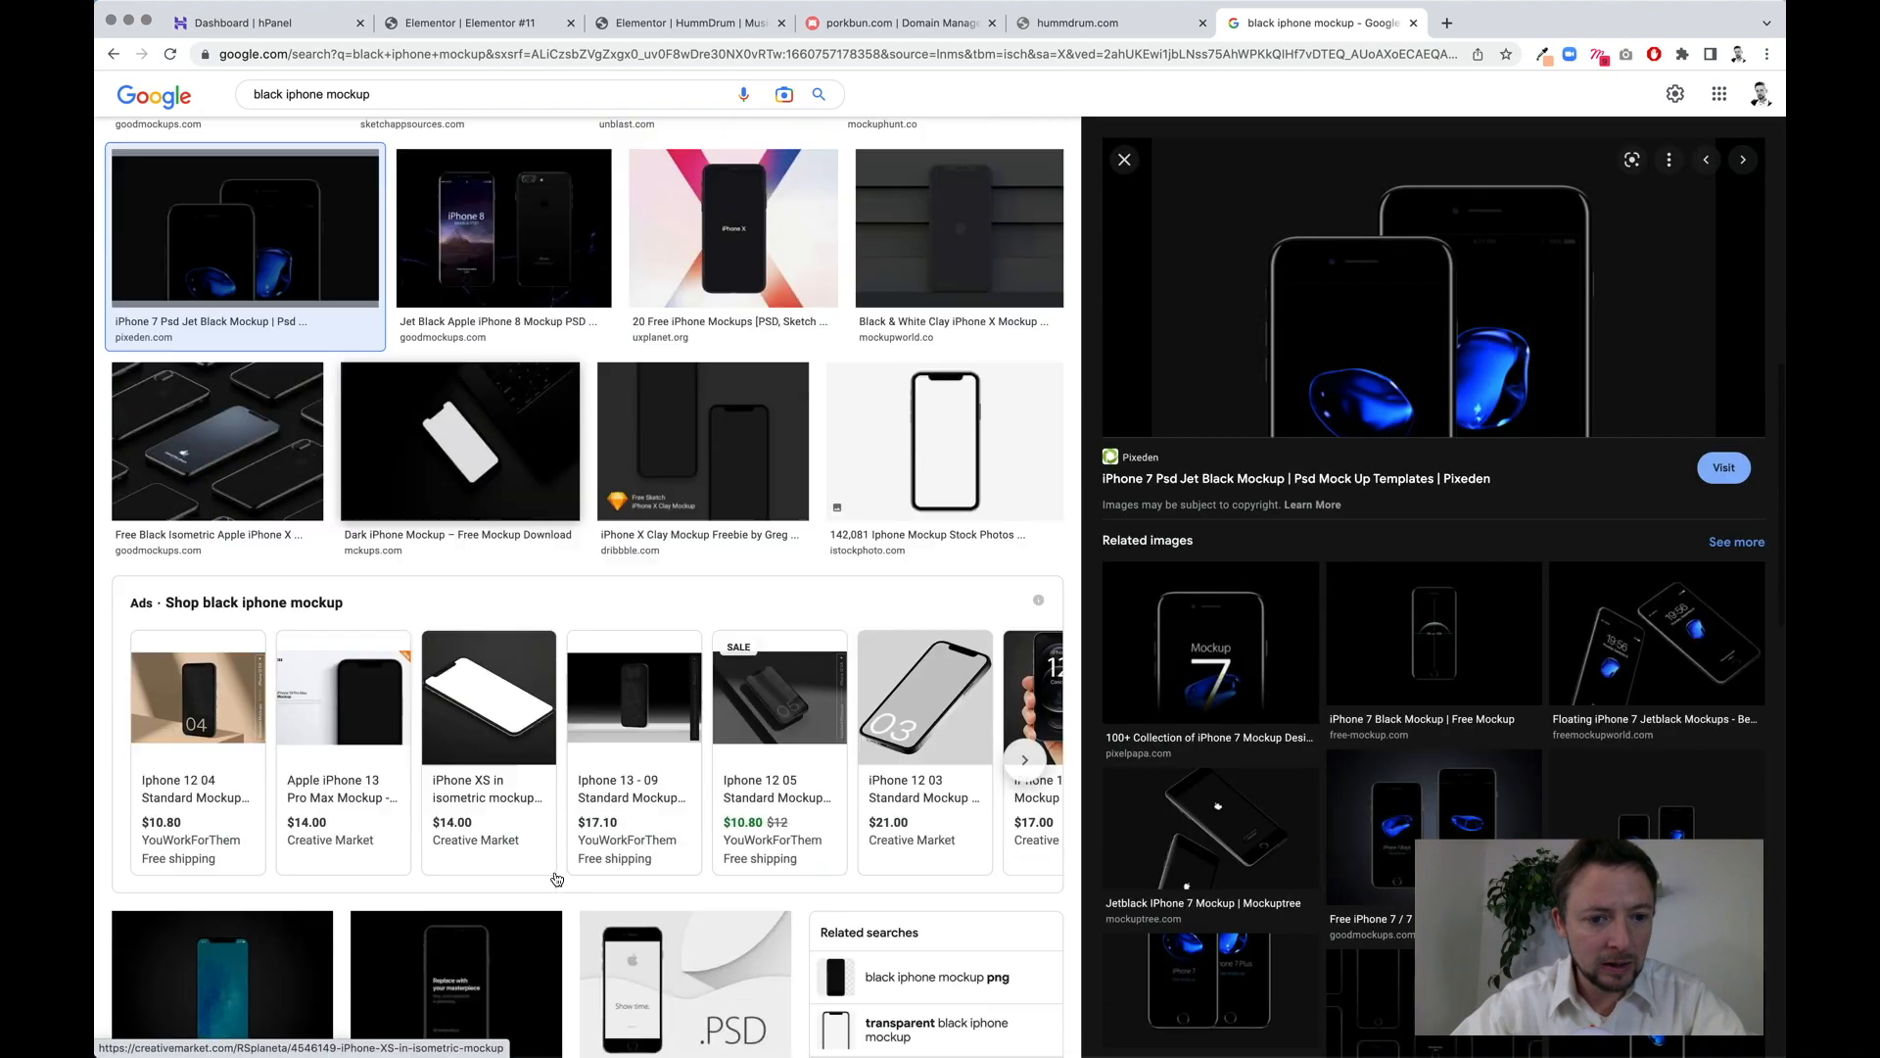
scroll(556, 878, down, 5)
click(510, 588)
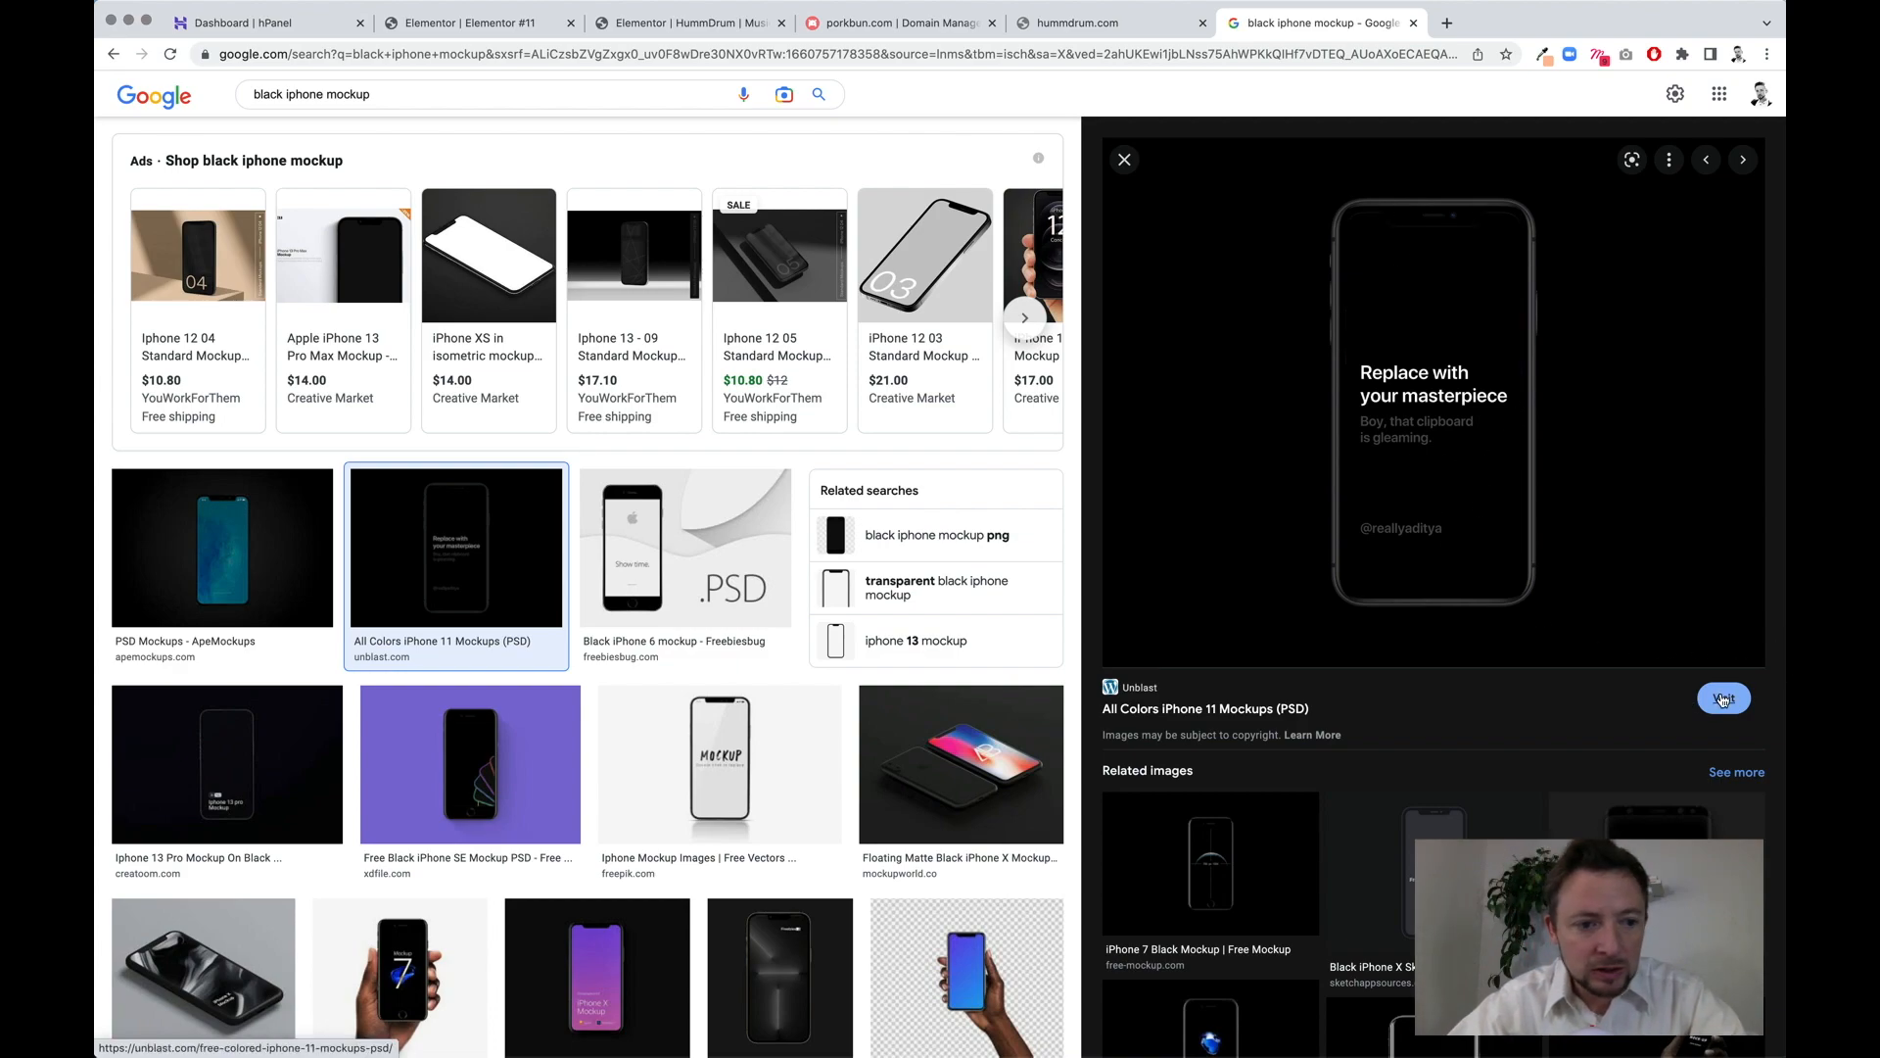
- Preview the iPhone 13 Pro Mockup On Black, choose the related iPhone 13 Pro Max Freebie Mockup and visit its Pixelify page
click(270, 739)
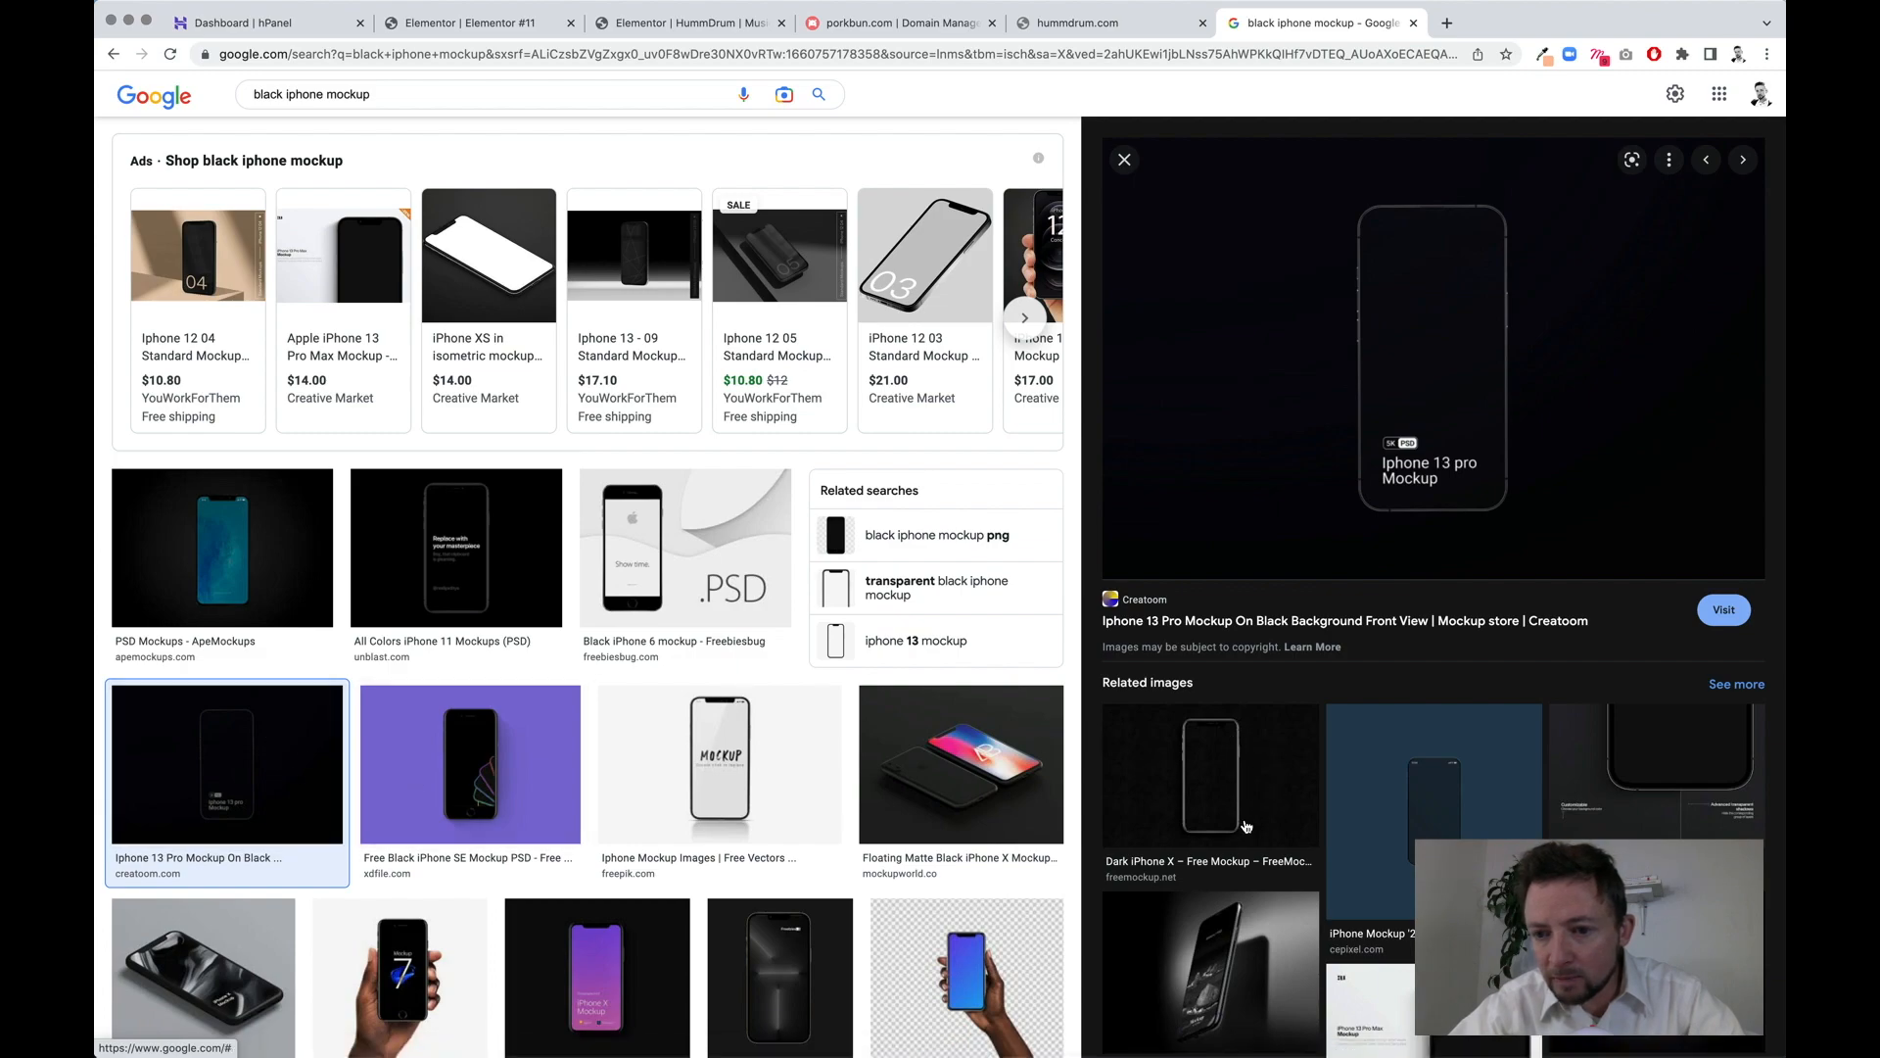
click(1662, 818)
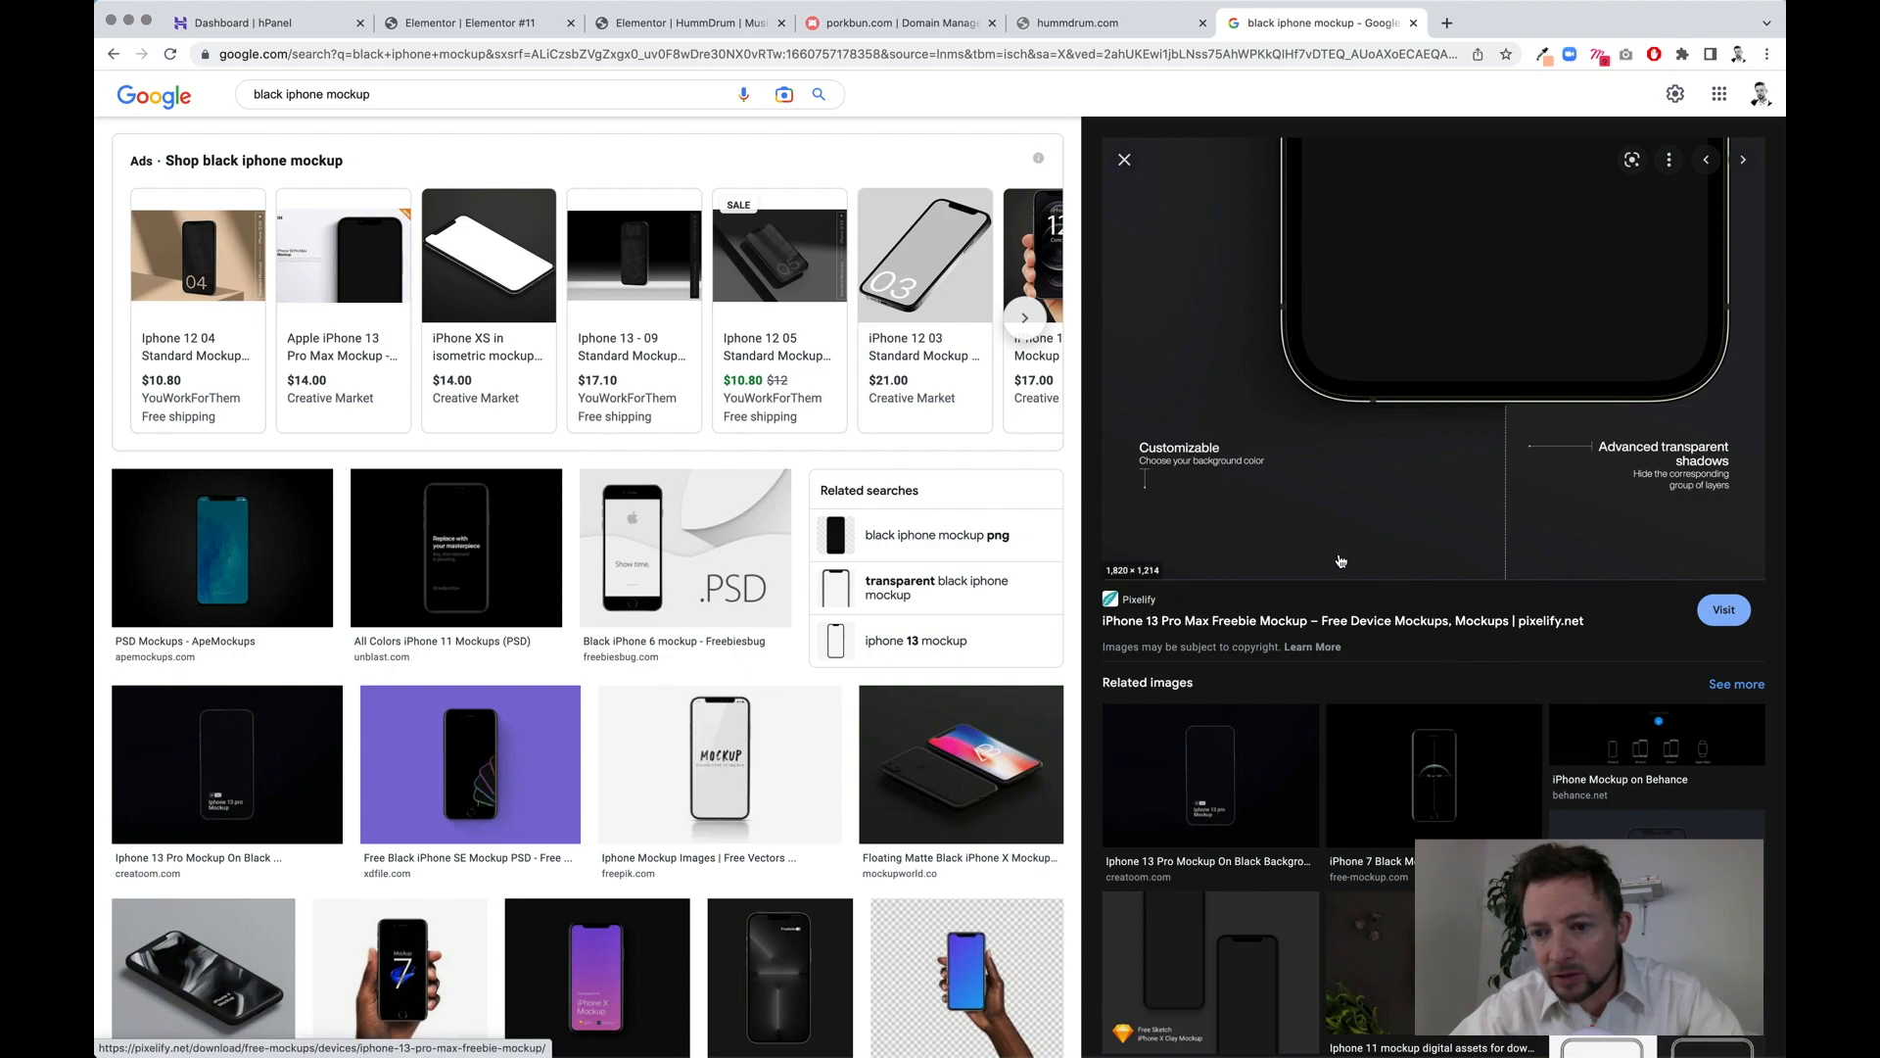
click(1739, 609)
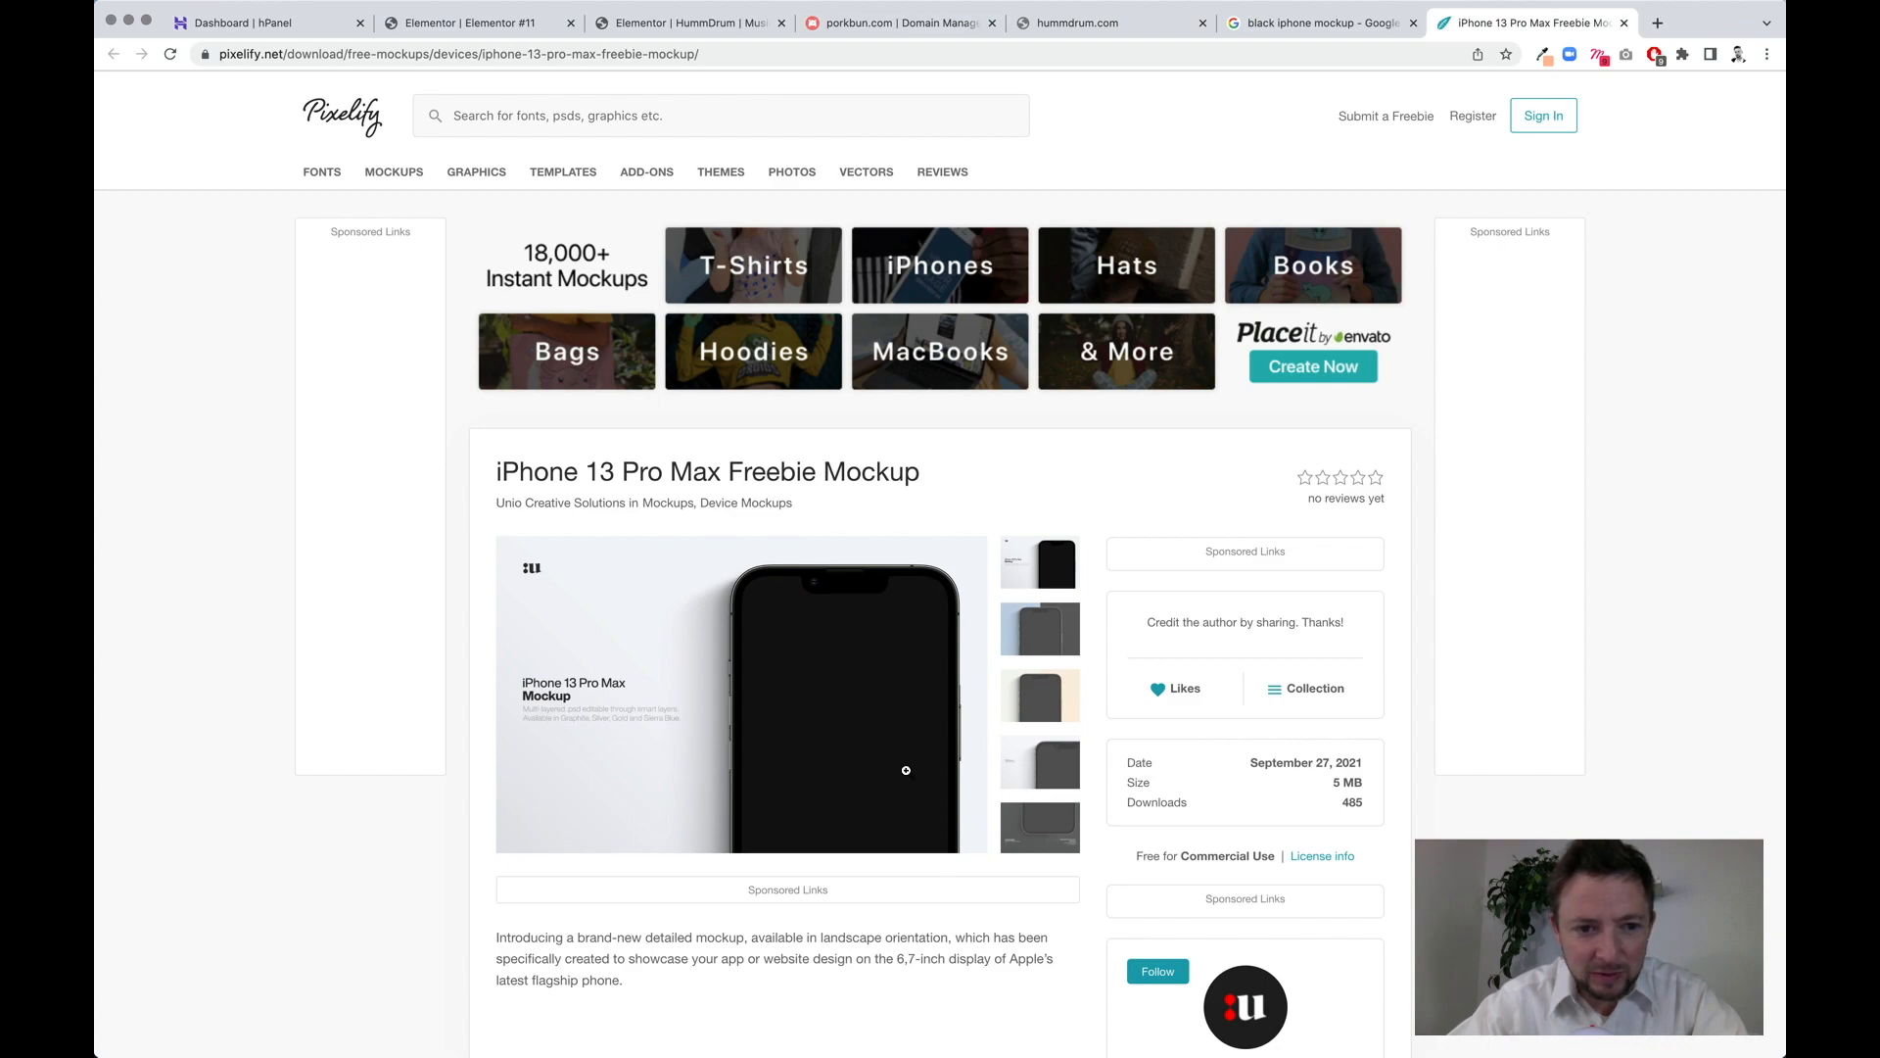
- Read through the iPhone 13 Pro Max mockup page's specifications and download options
scroll(744, 843, down, 2)
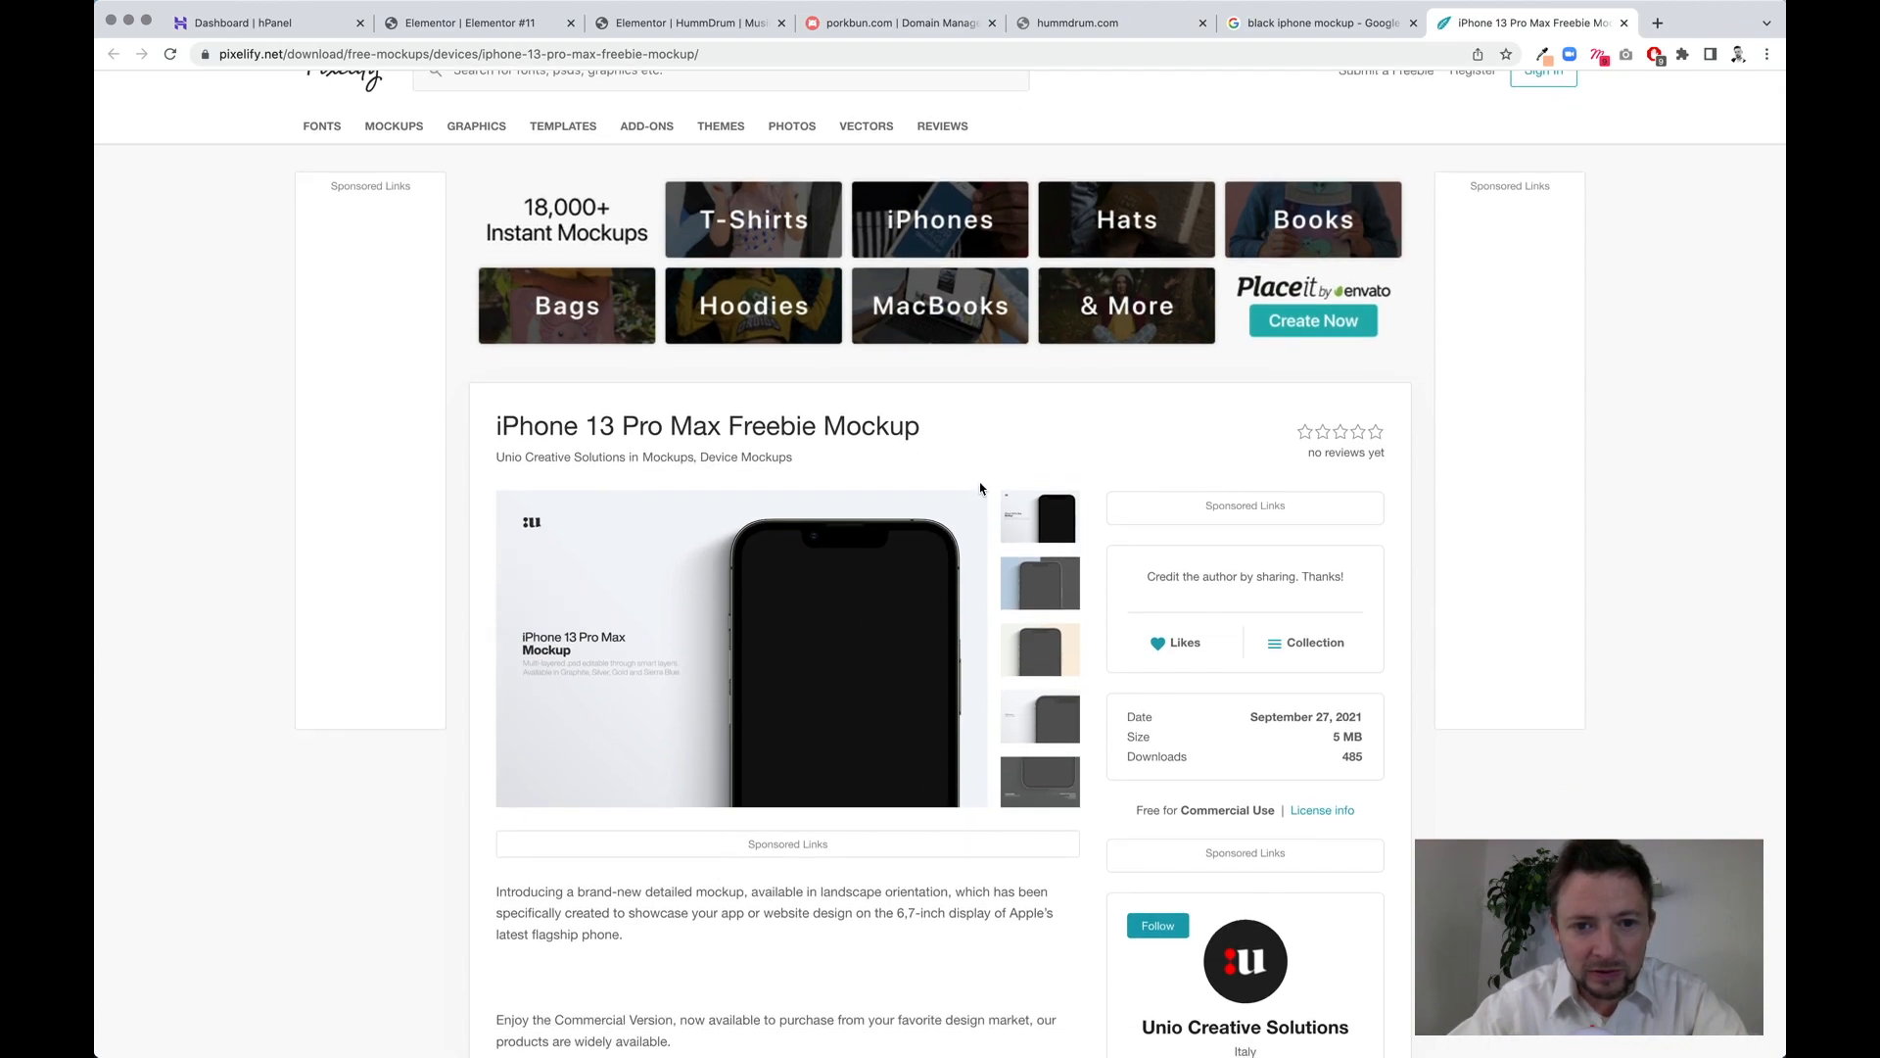
scroll(979, 803, down, 5)
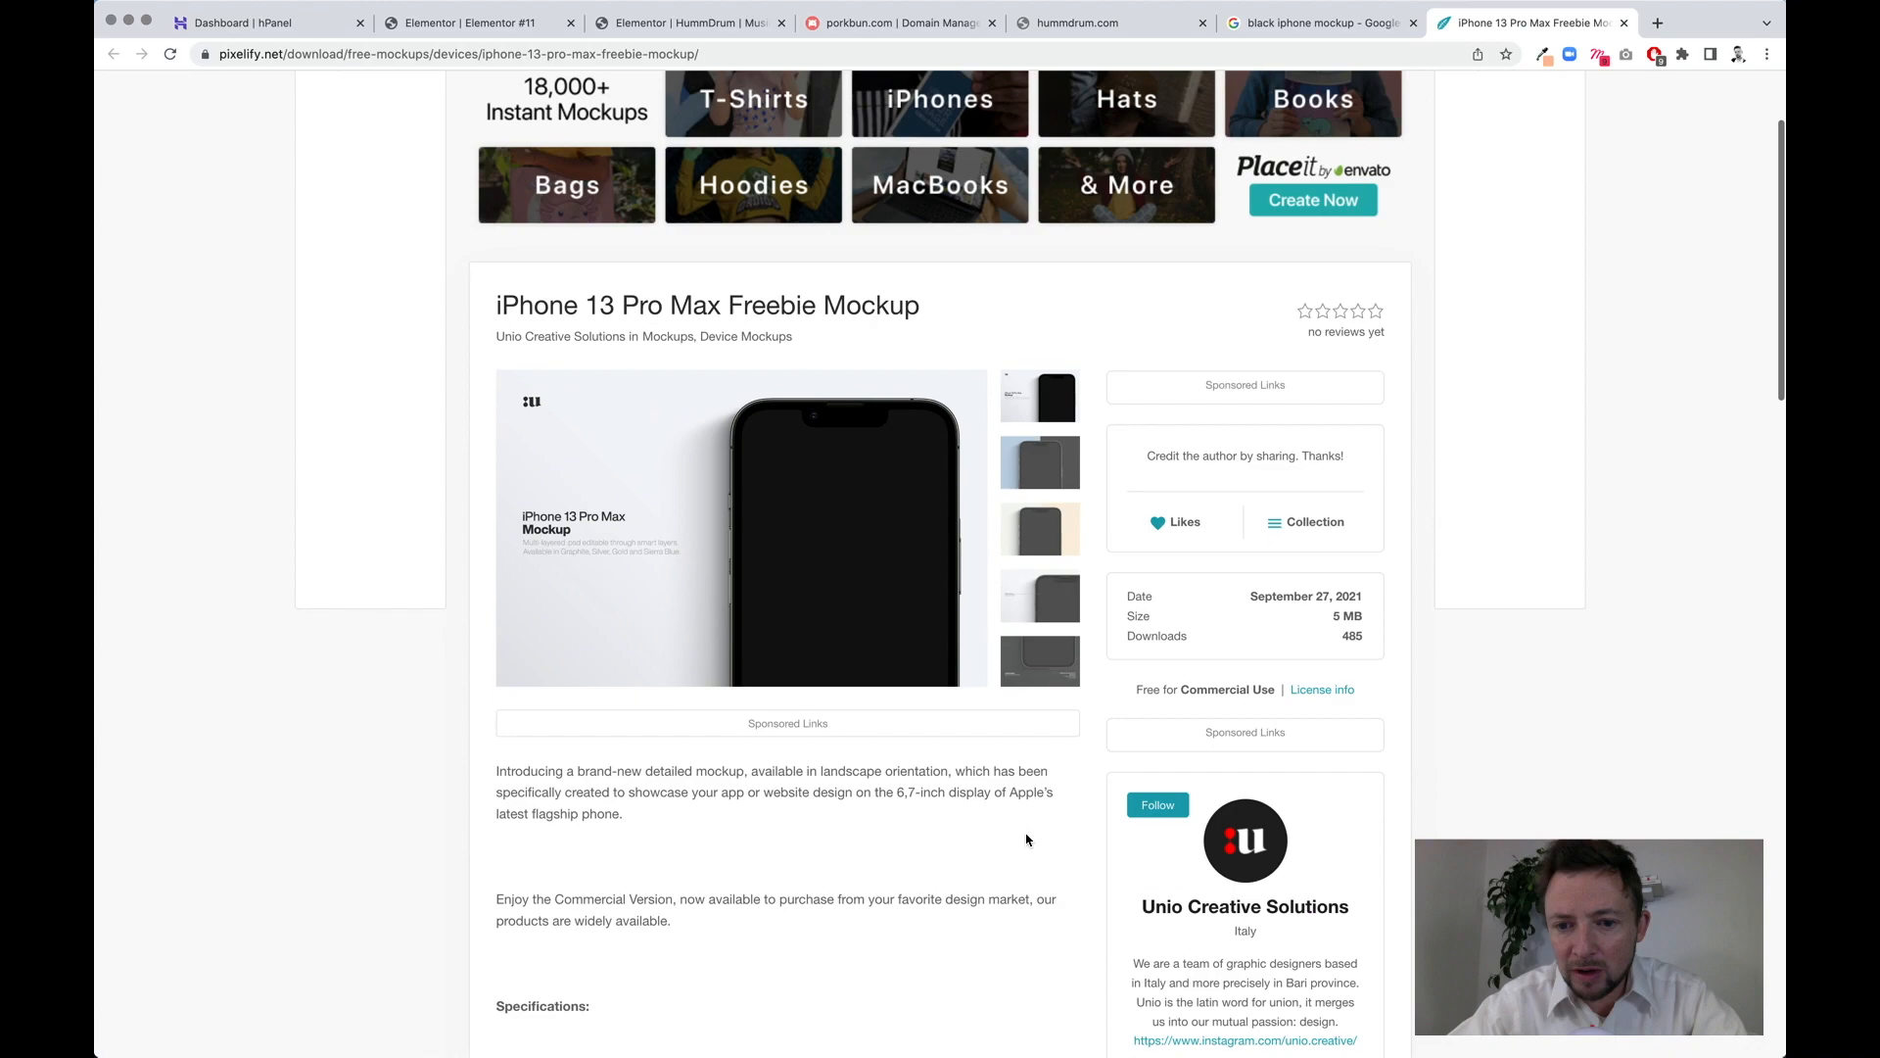
scroll(1027, 839, down, 3)
scroll(1026, 839, down, 3)
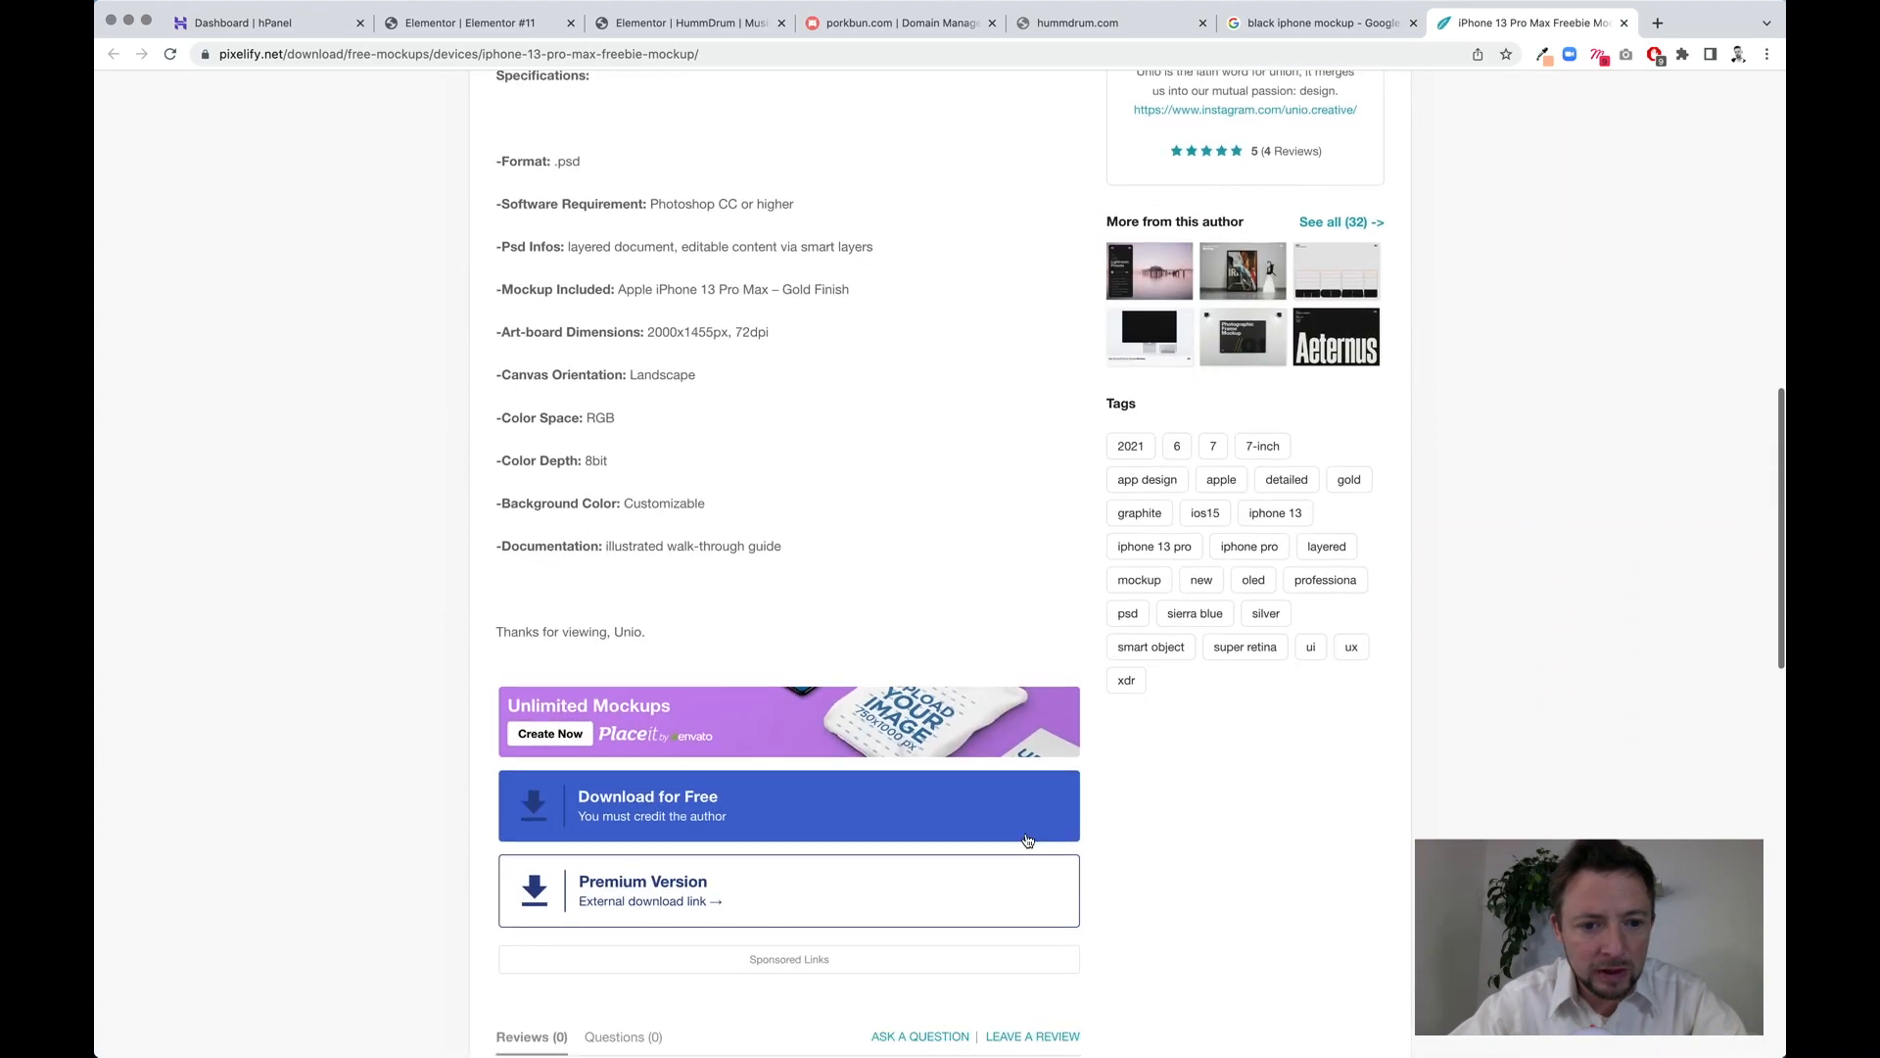
scroll(691, 809, down, 3)
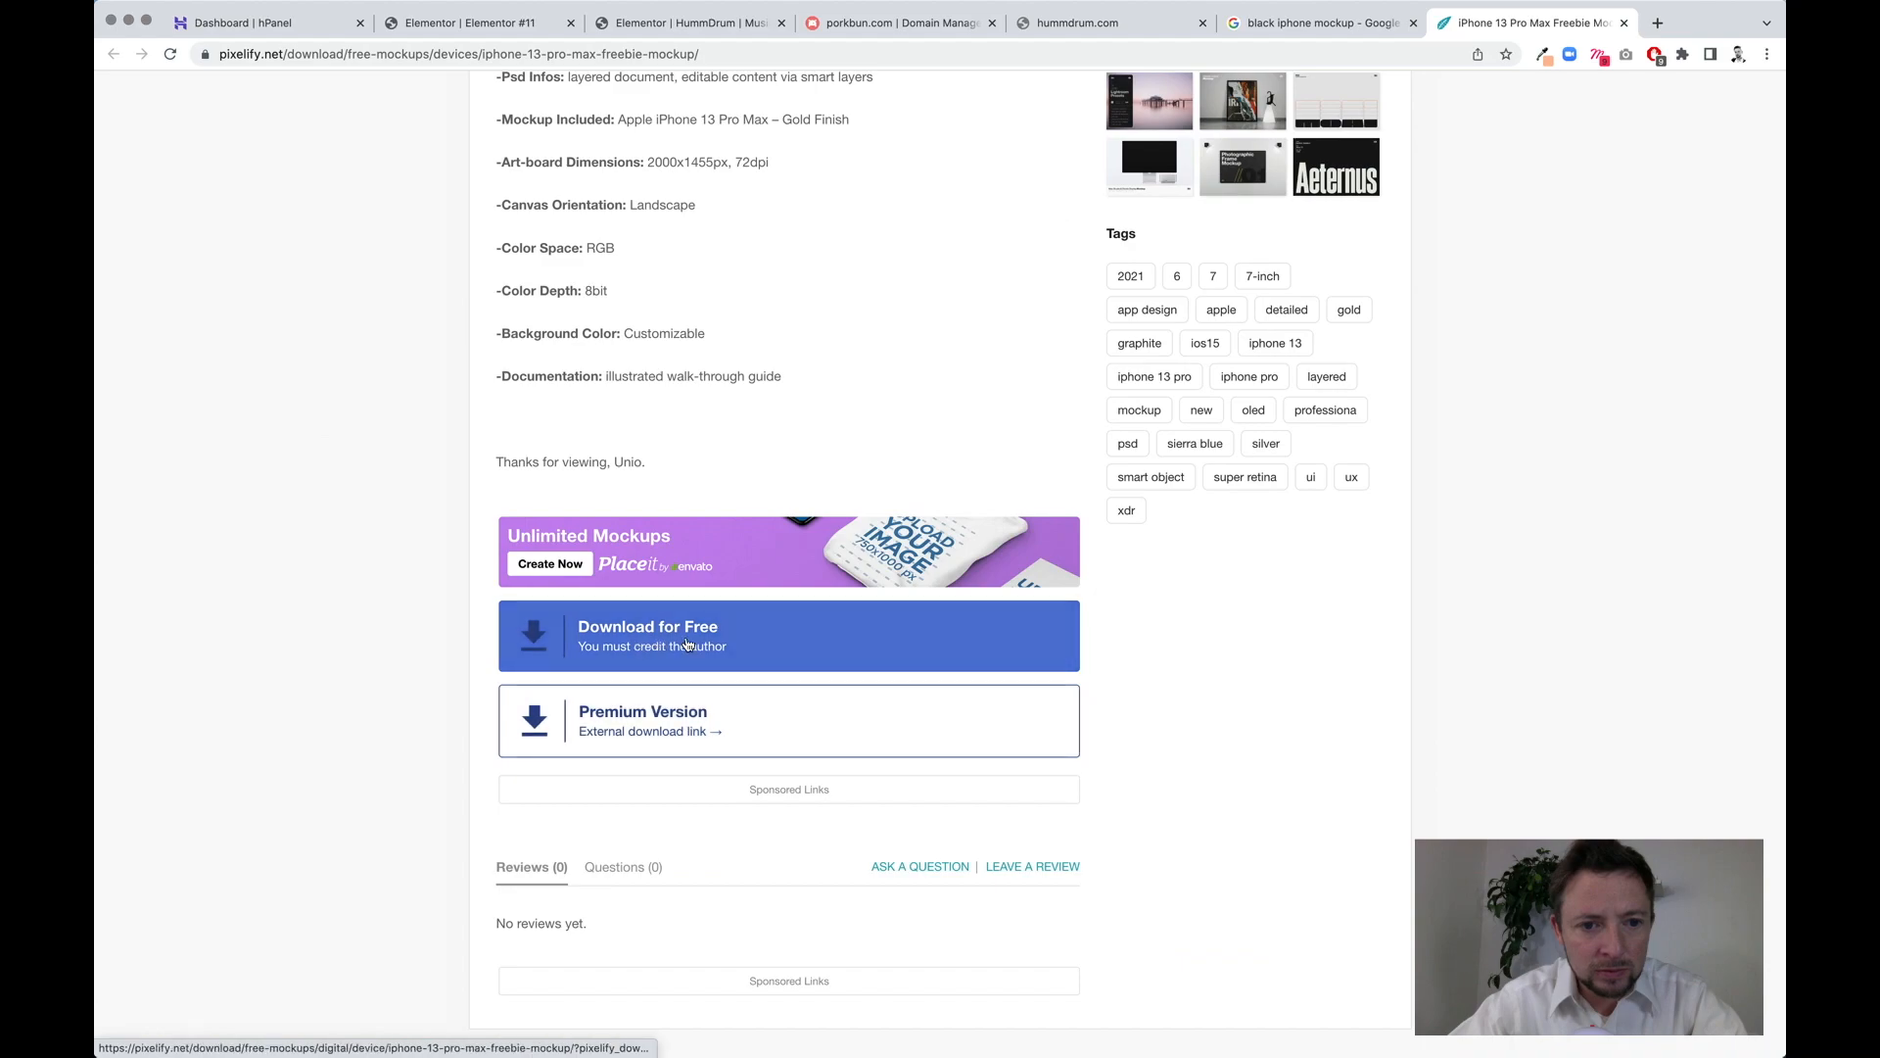
click(852, 667)
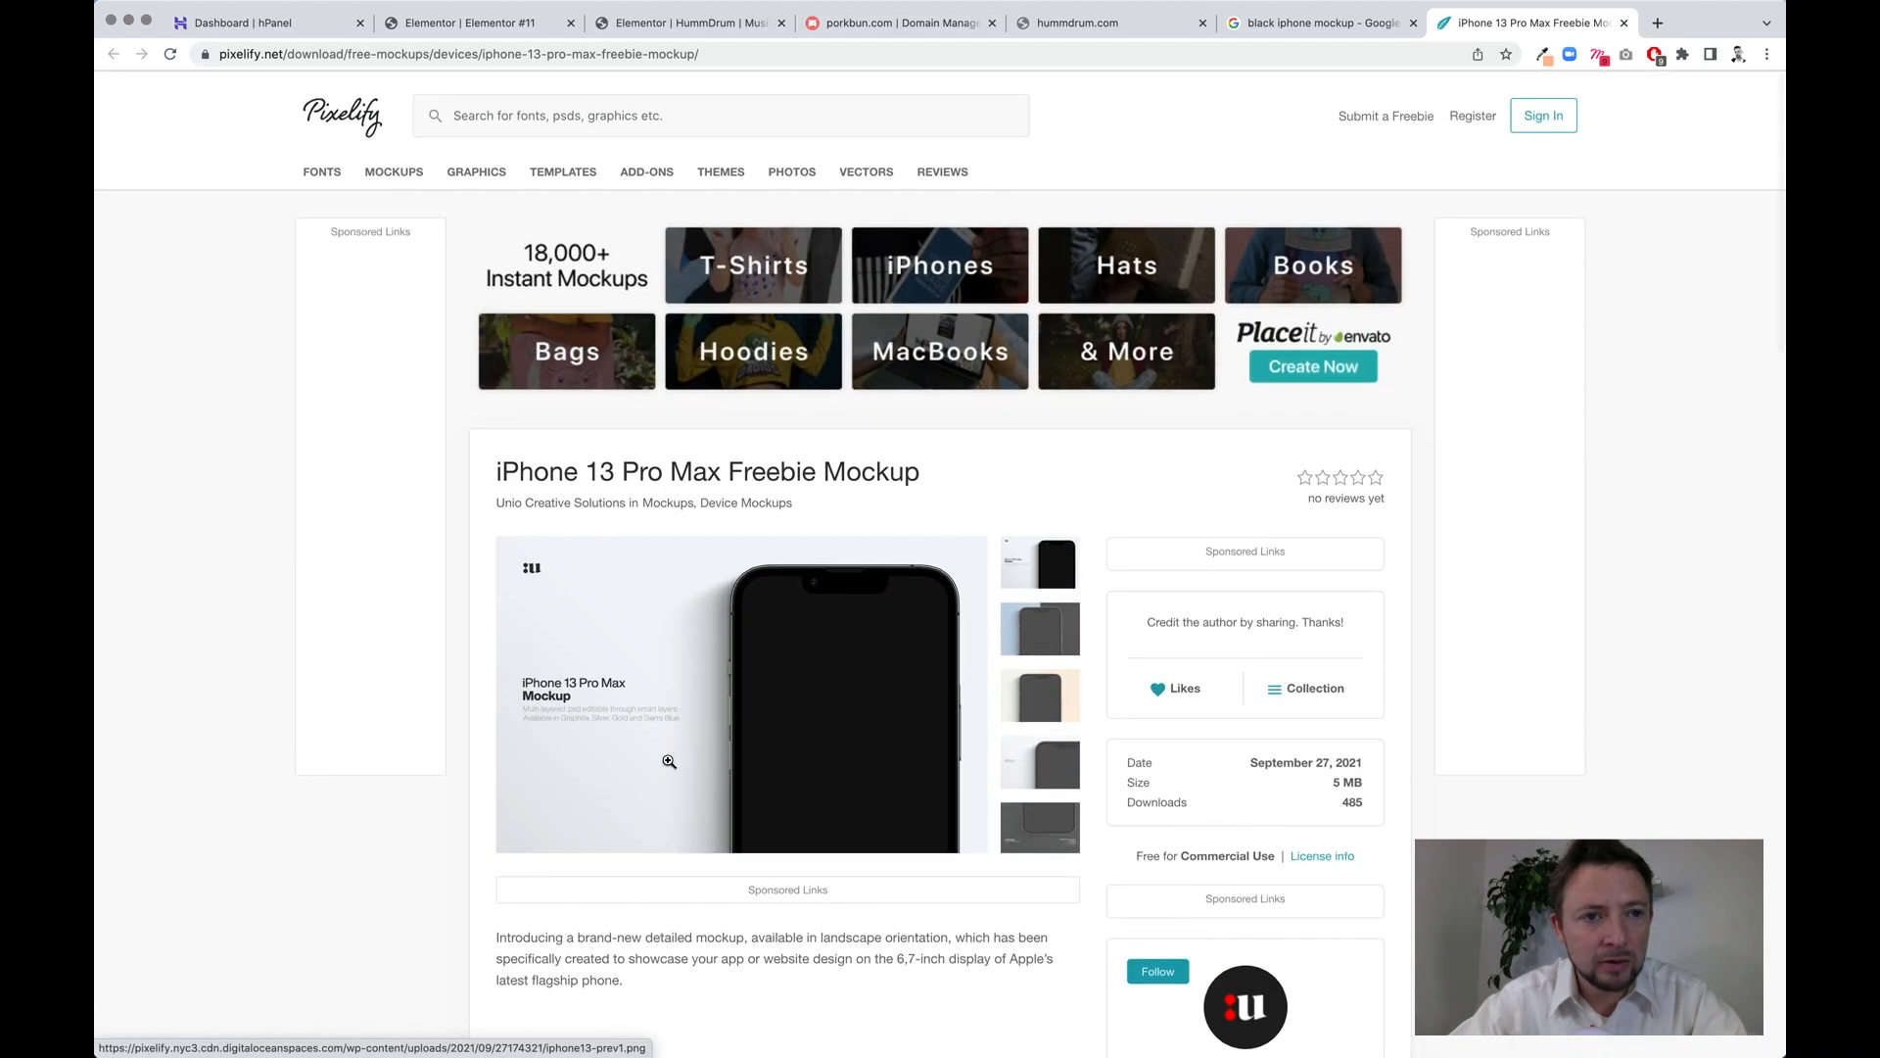
- View the light iPhone 13 Pro Max preview image enlarged and close it
click(843, 766)
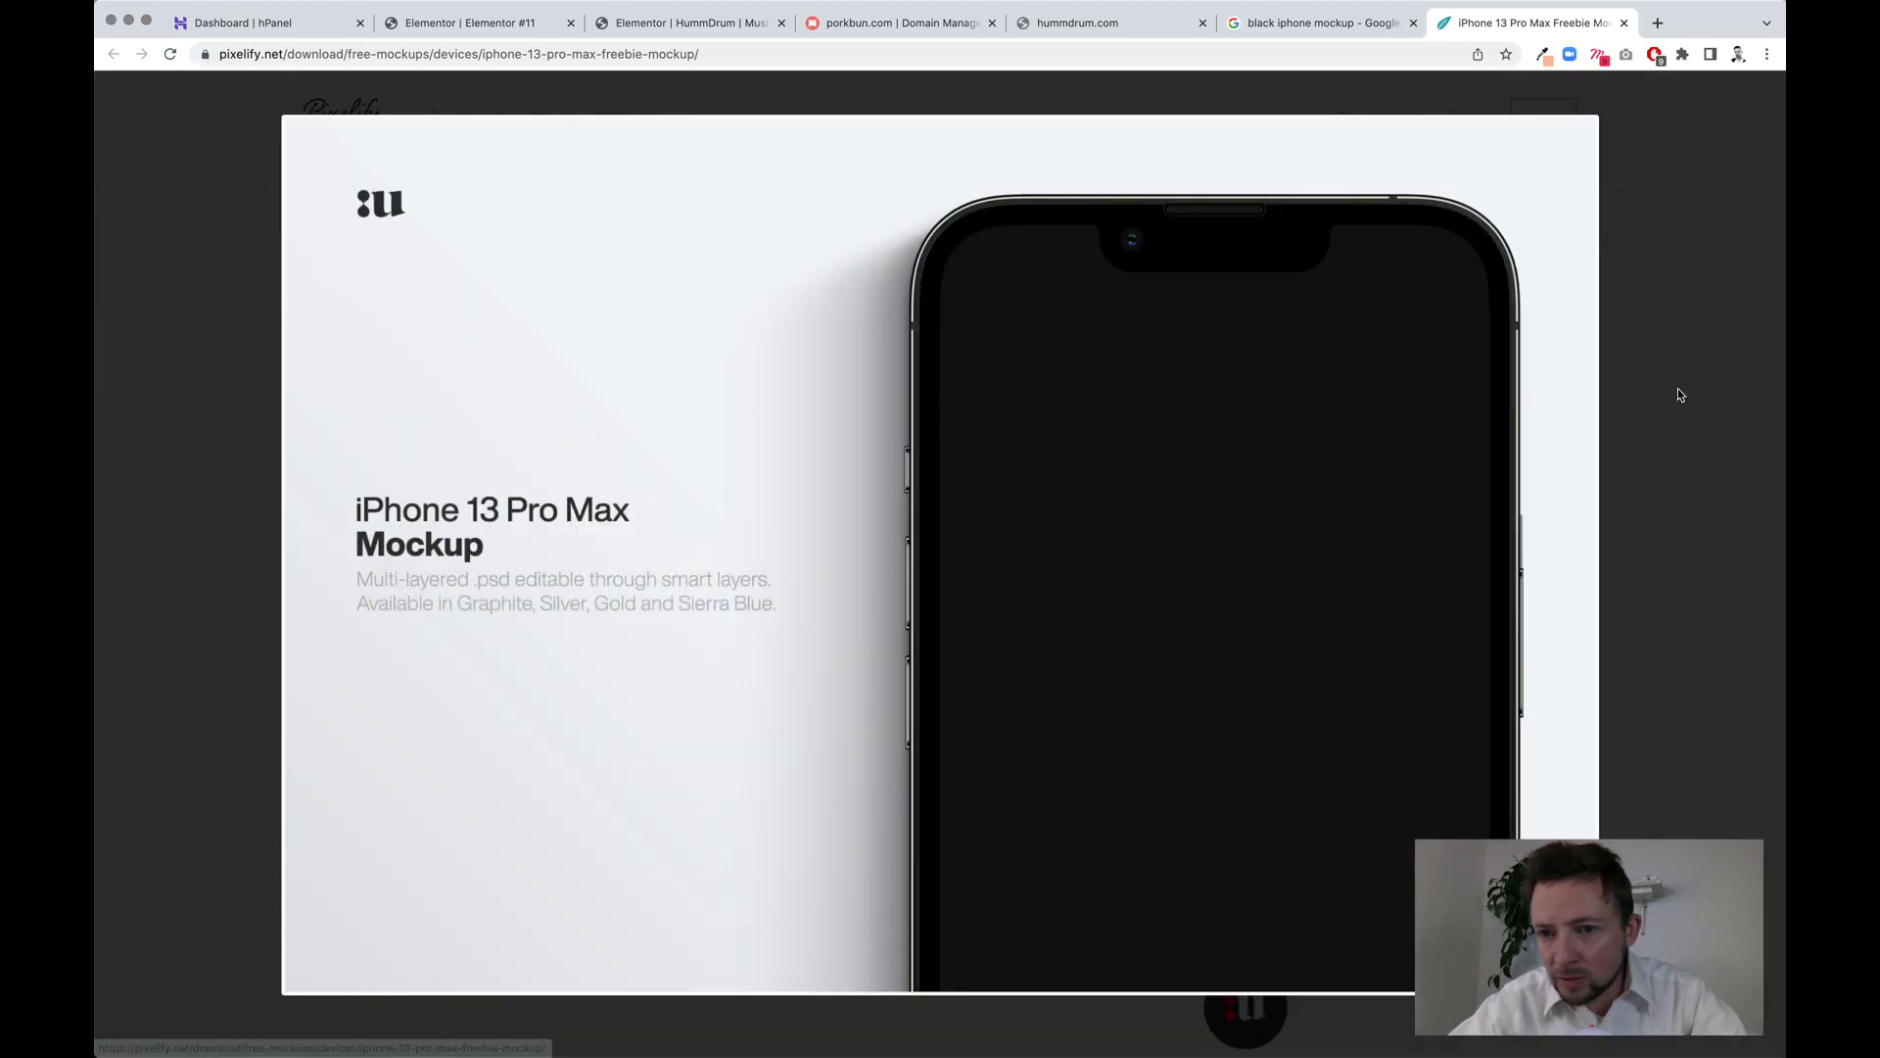
click(1520, 567)
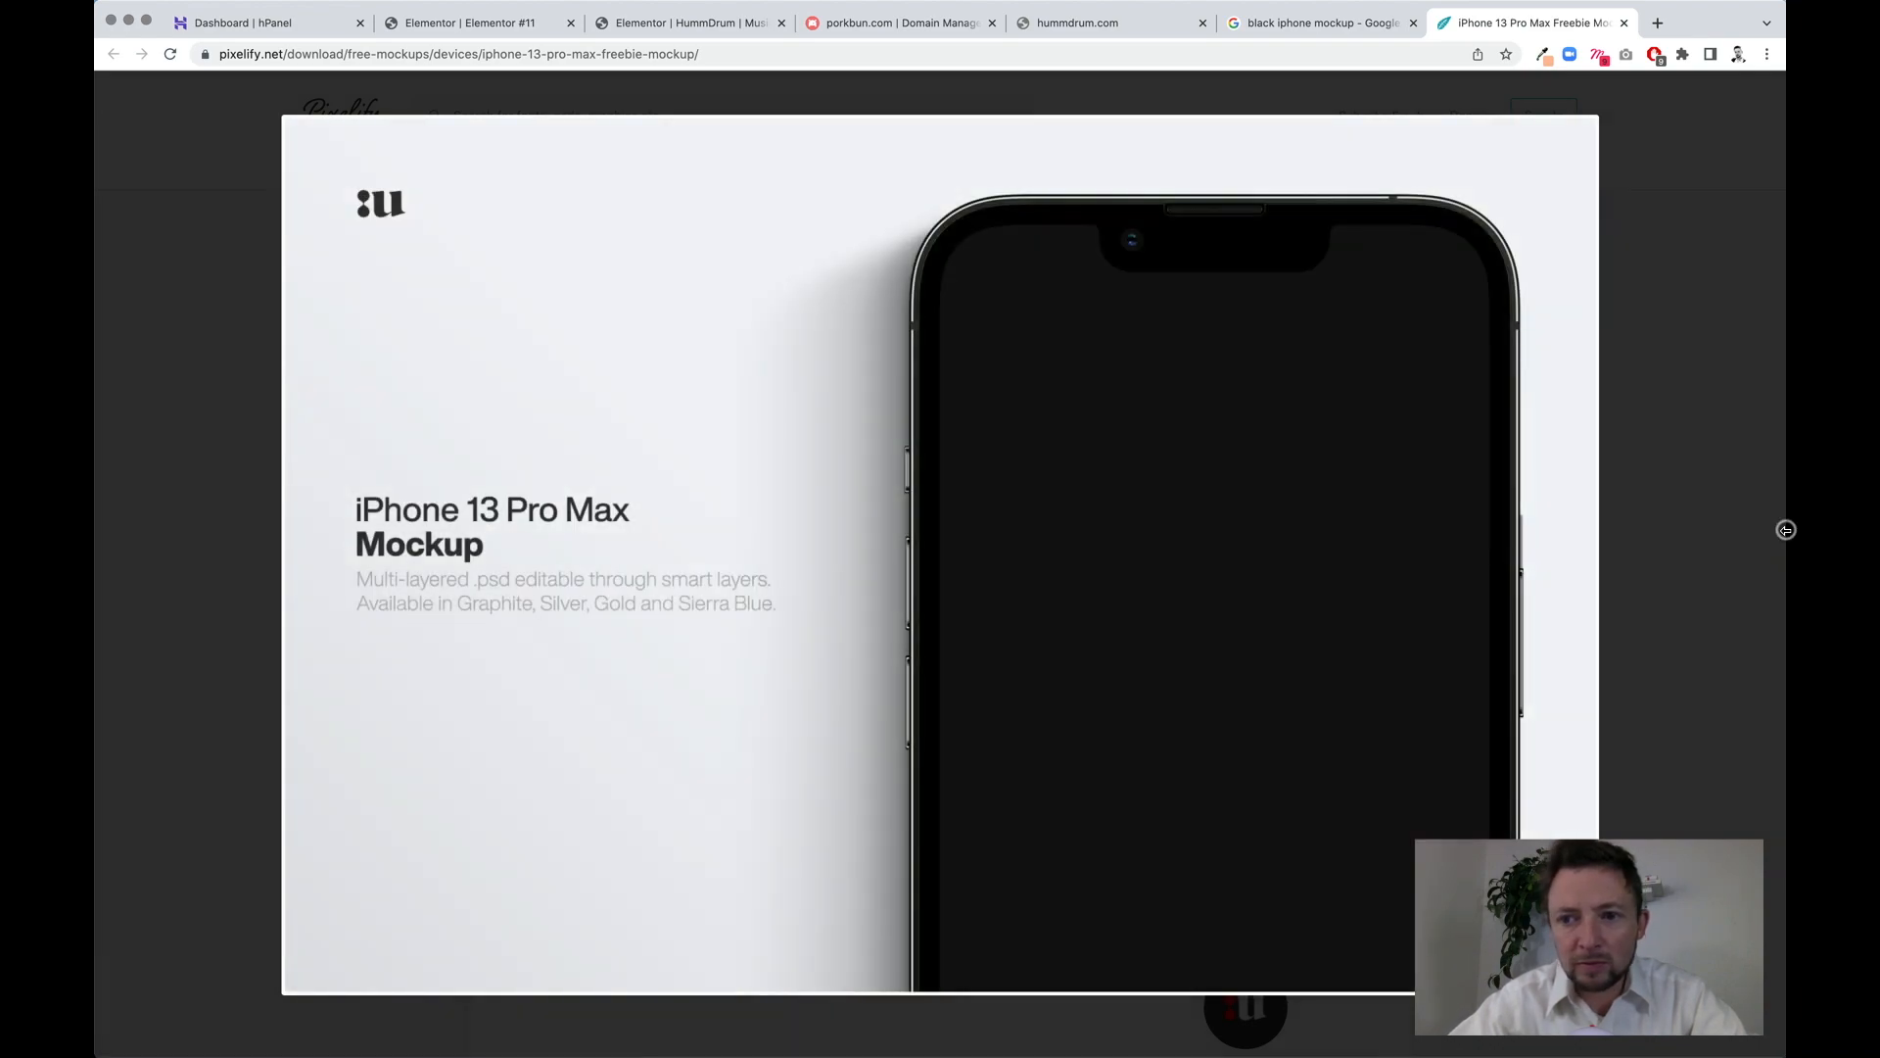
click(1694, 550)
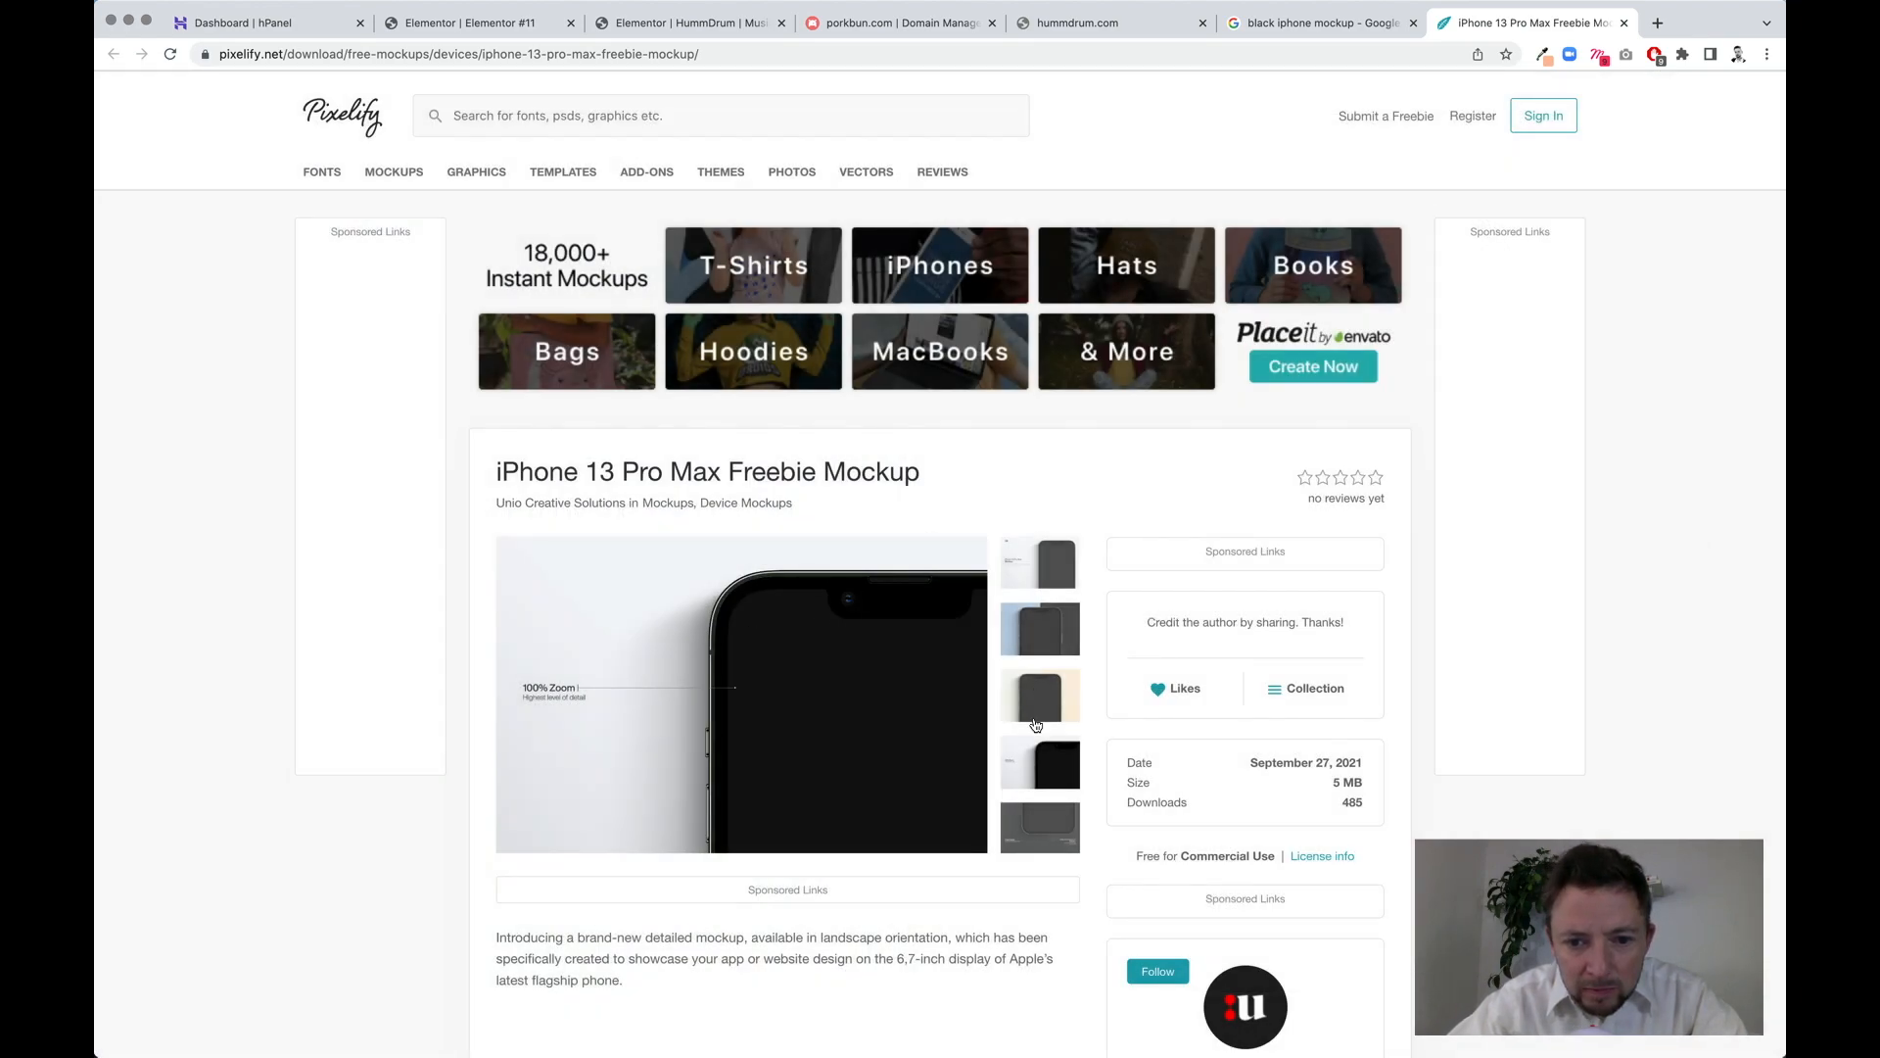
- Enlarge the dark "Customizable" preview, the last in the gallery, and open that image in its own browser tab
click(1068, 834)
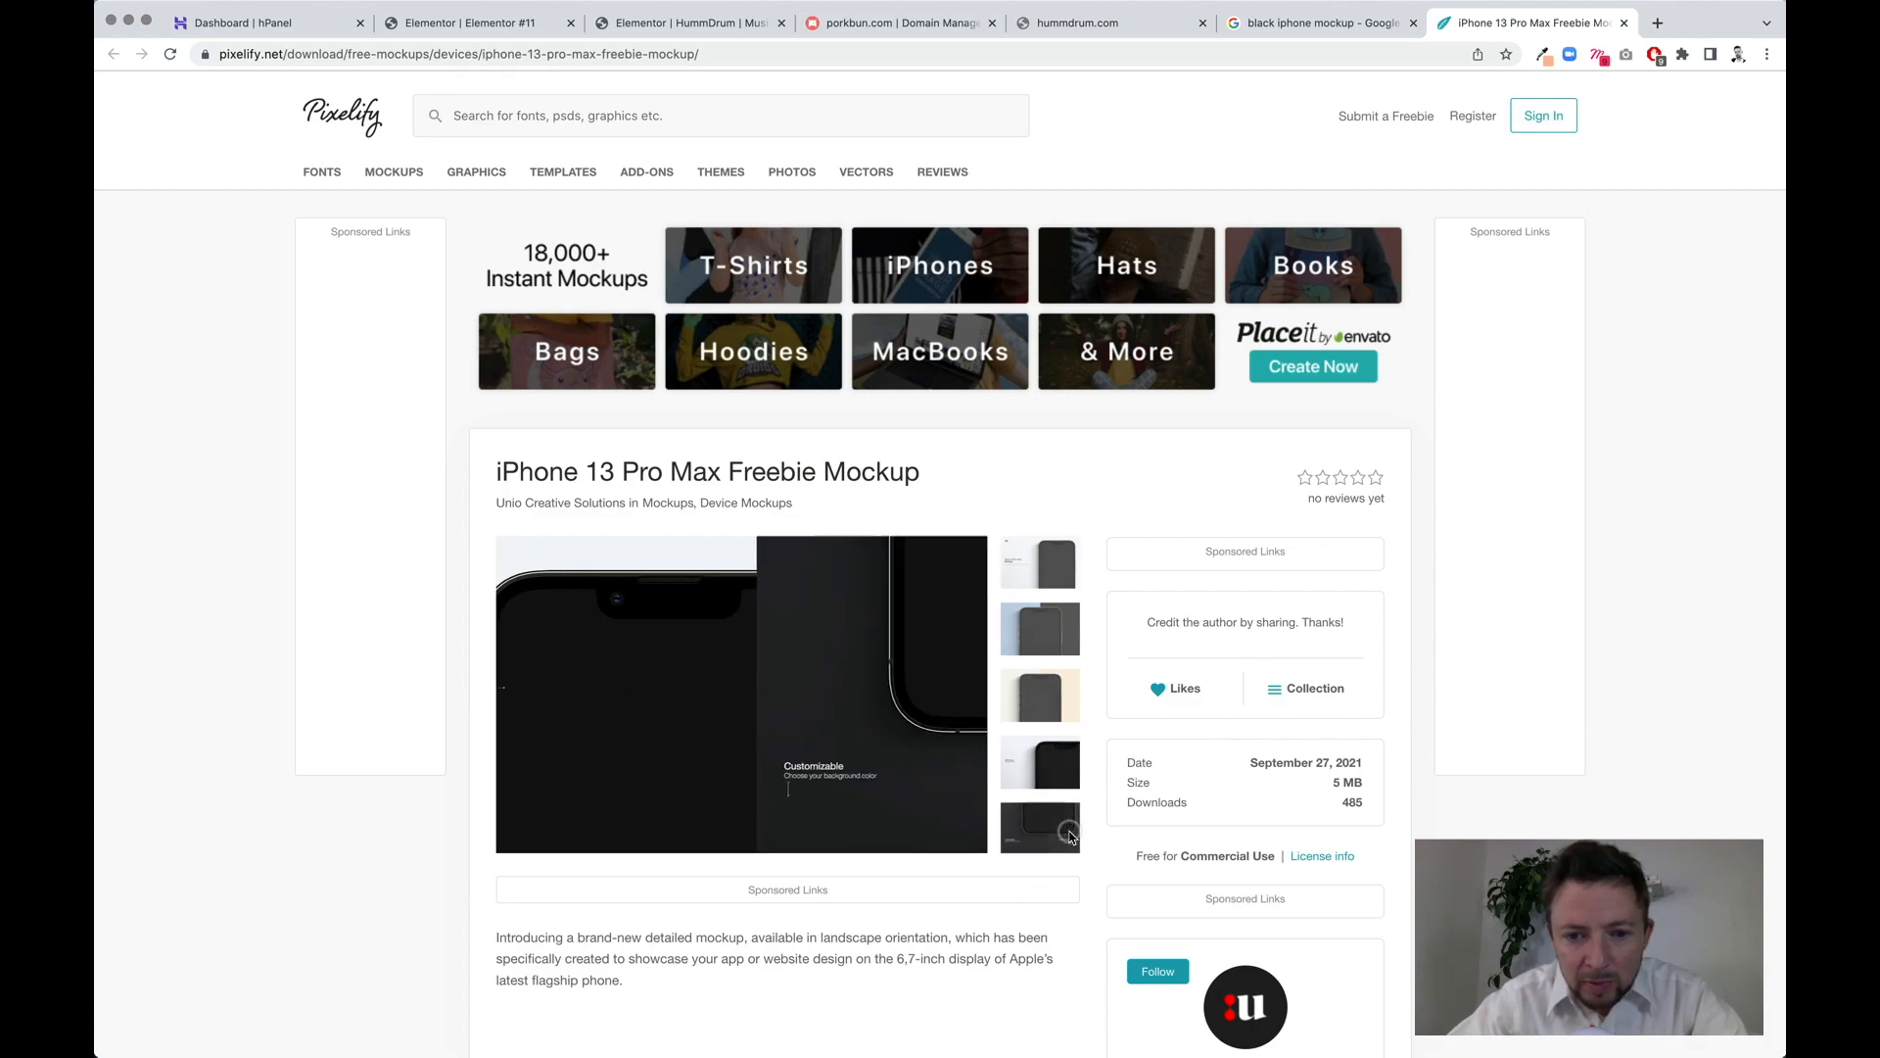
right_click(738, 701)
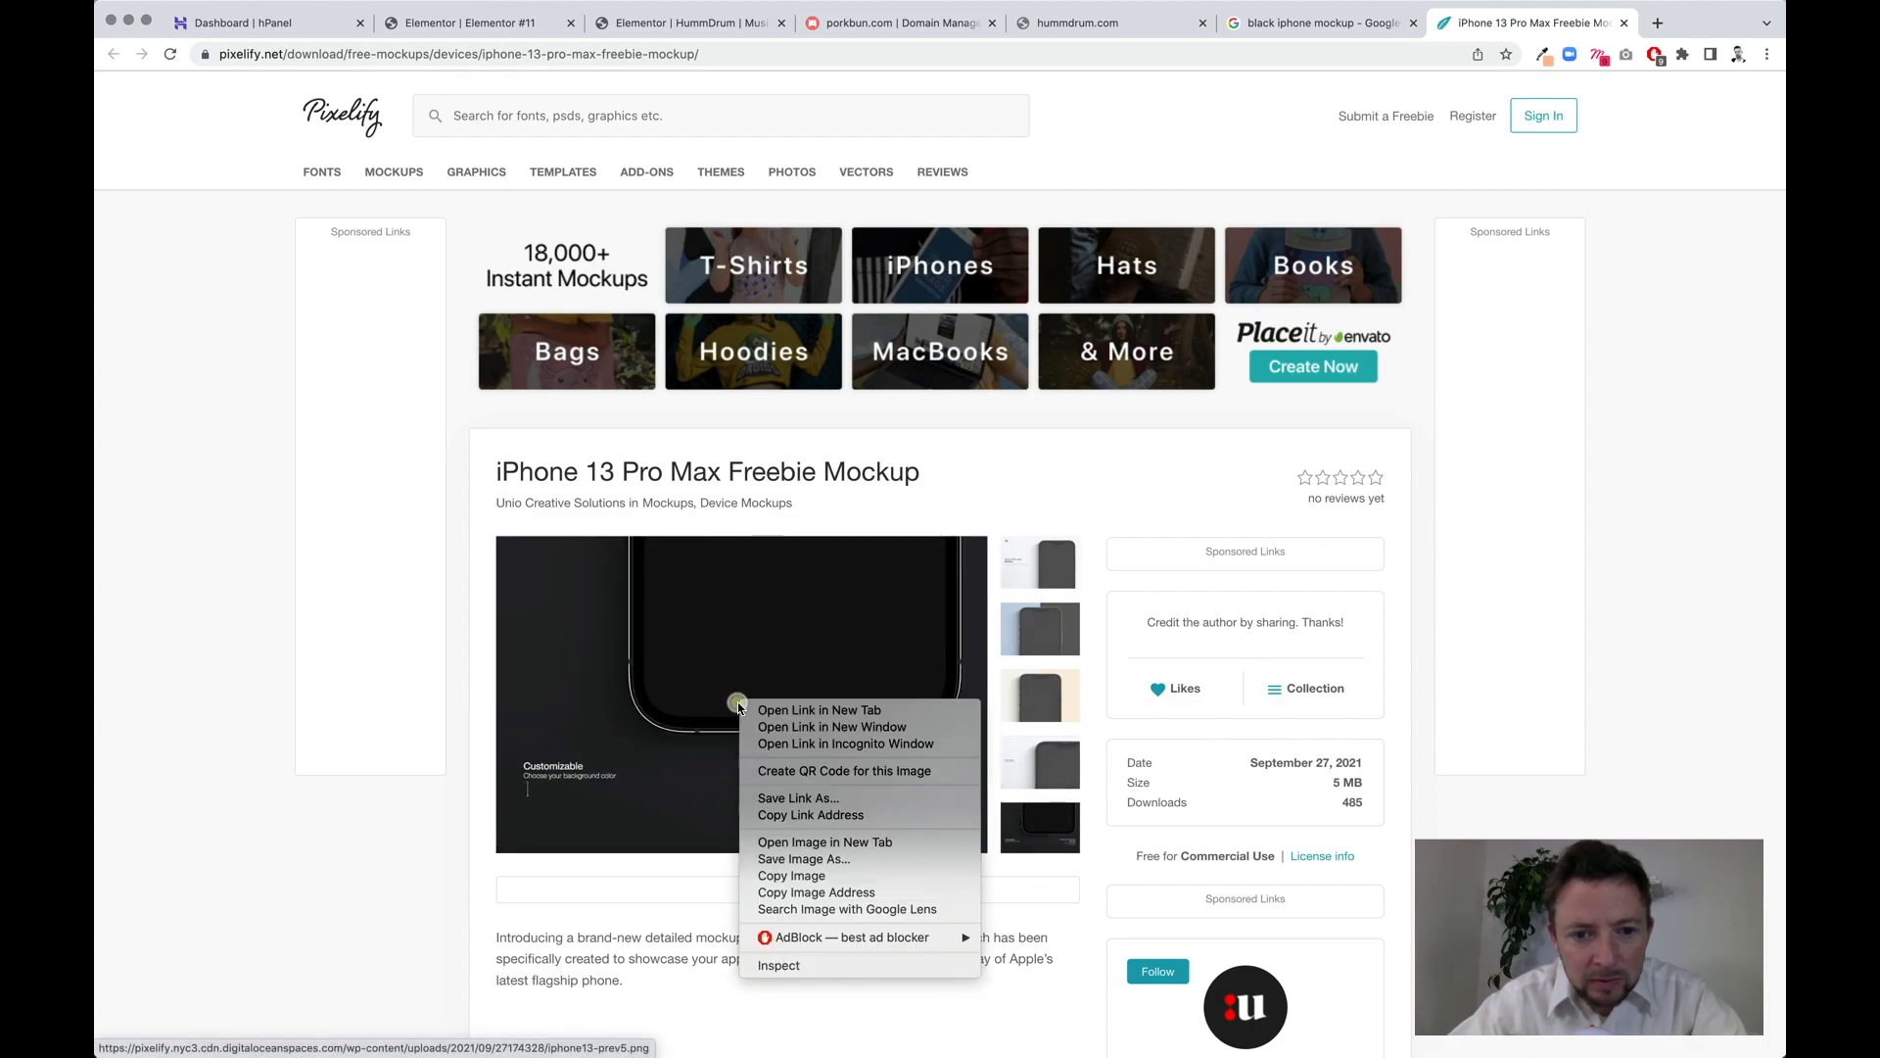
click(700, 715)
click(702, 717)
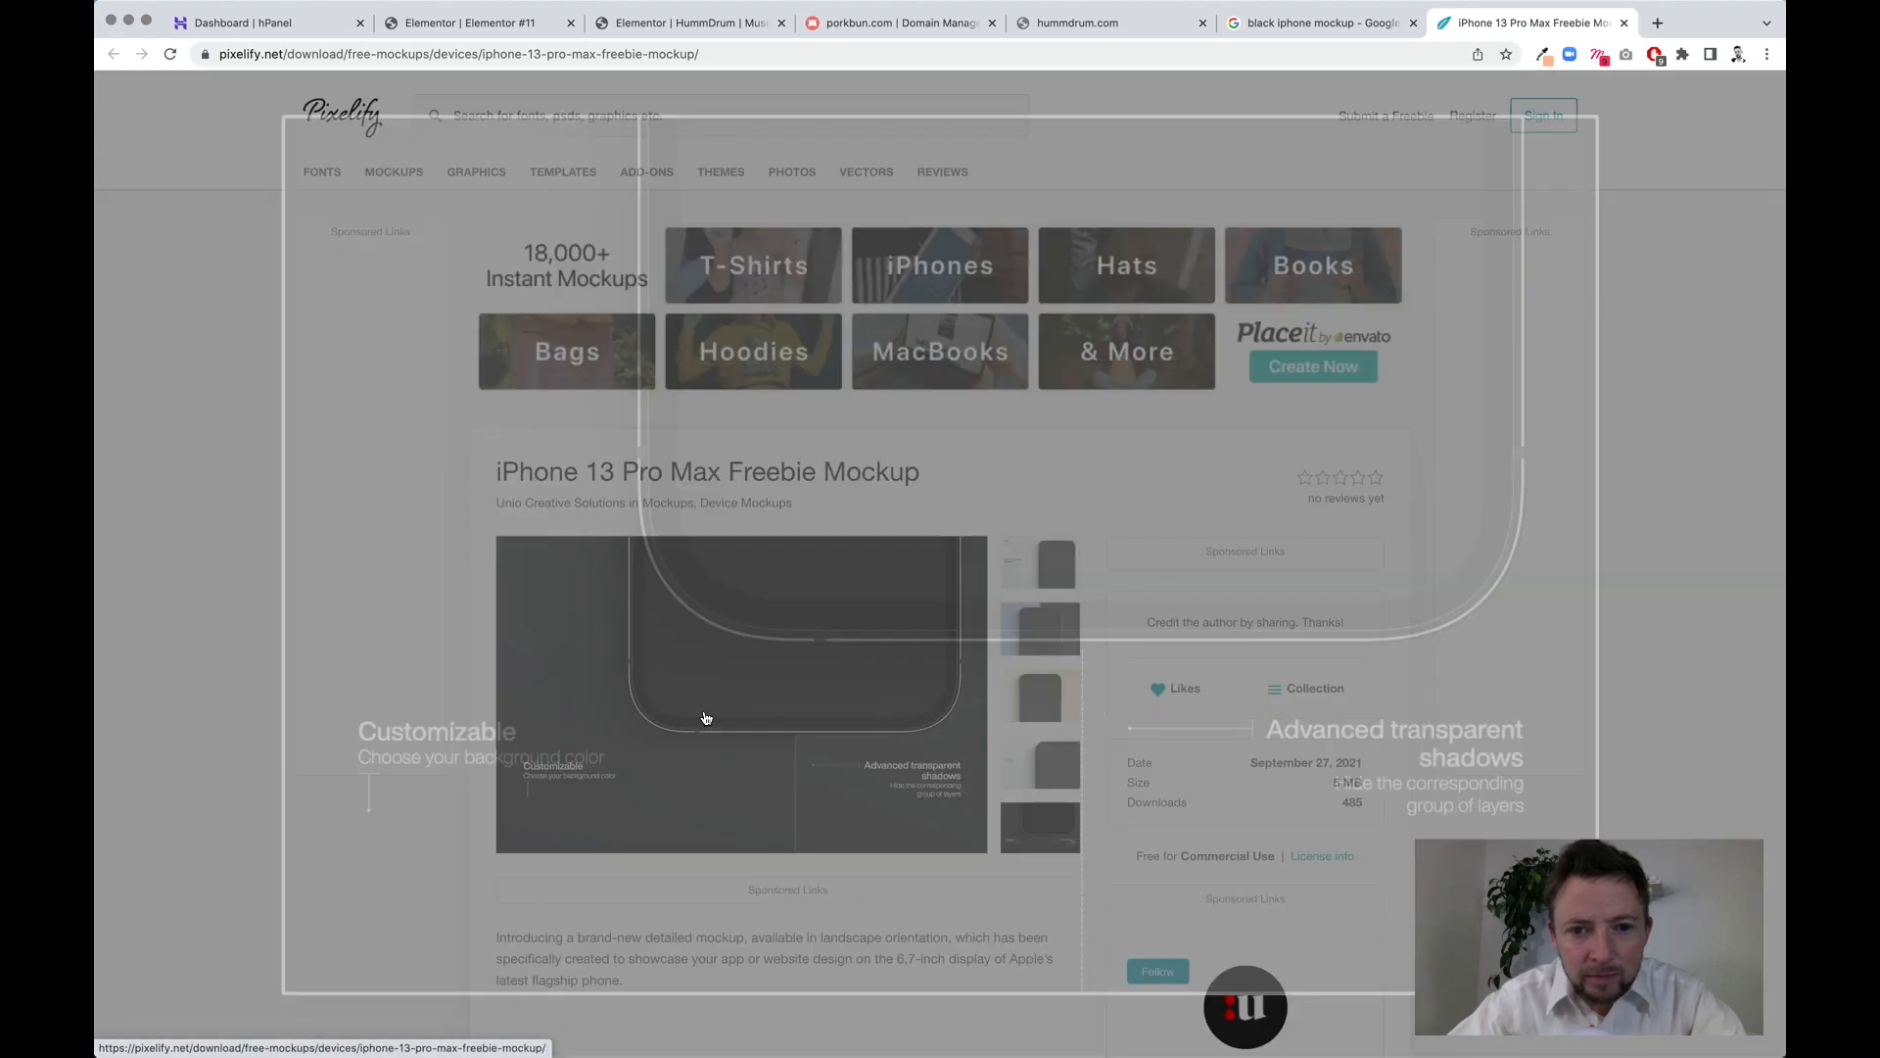
right_click(956, 558)
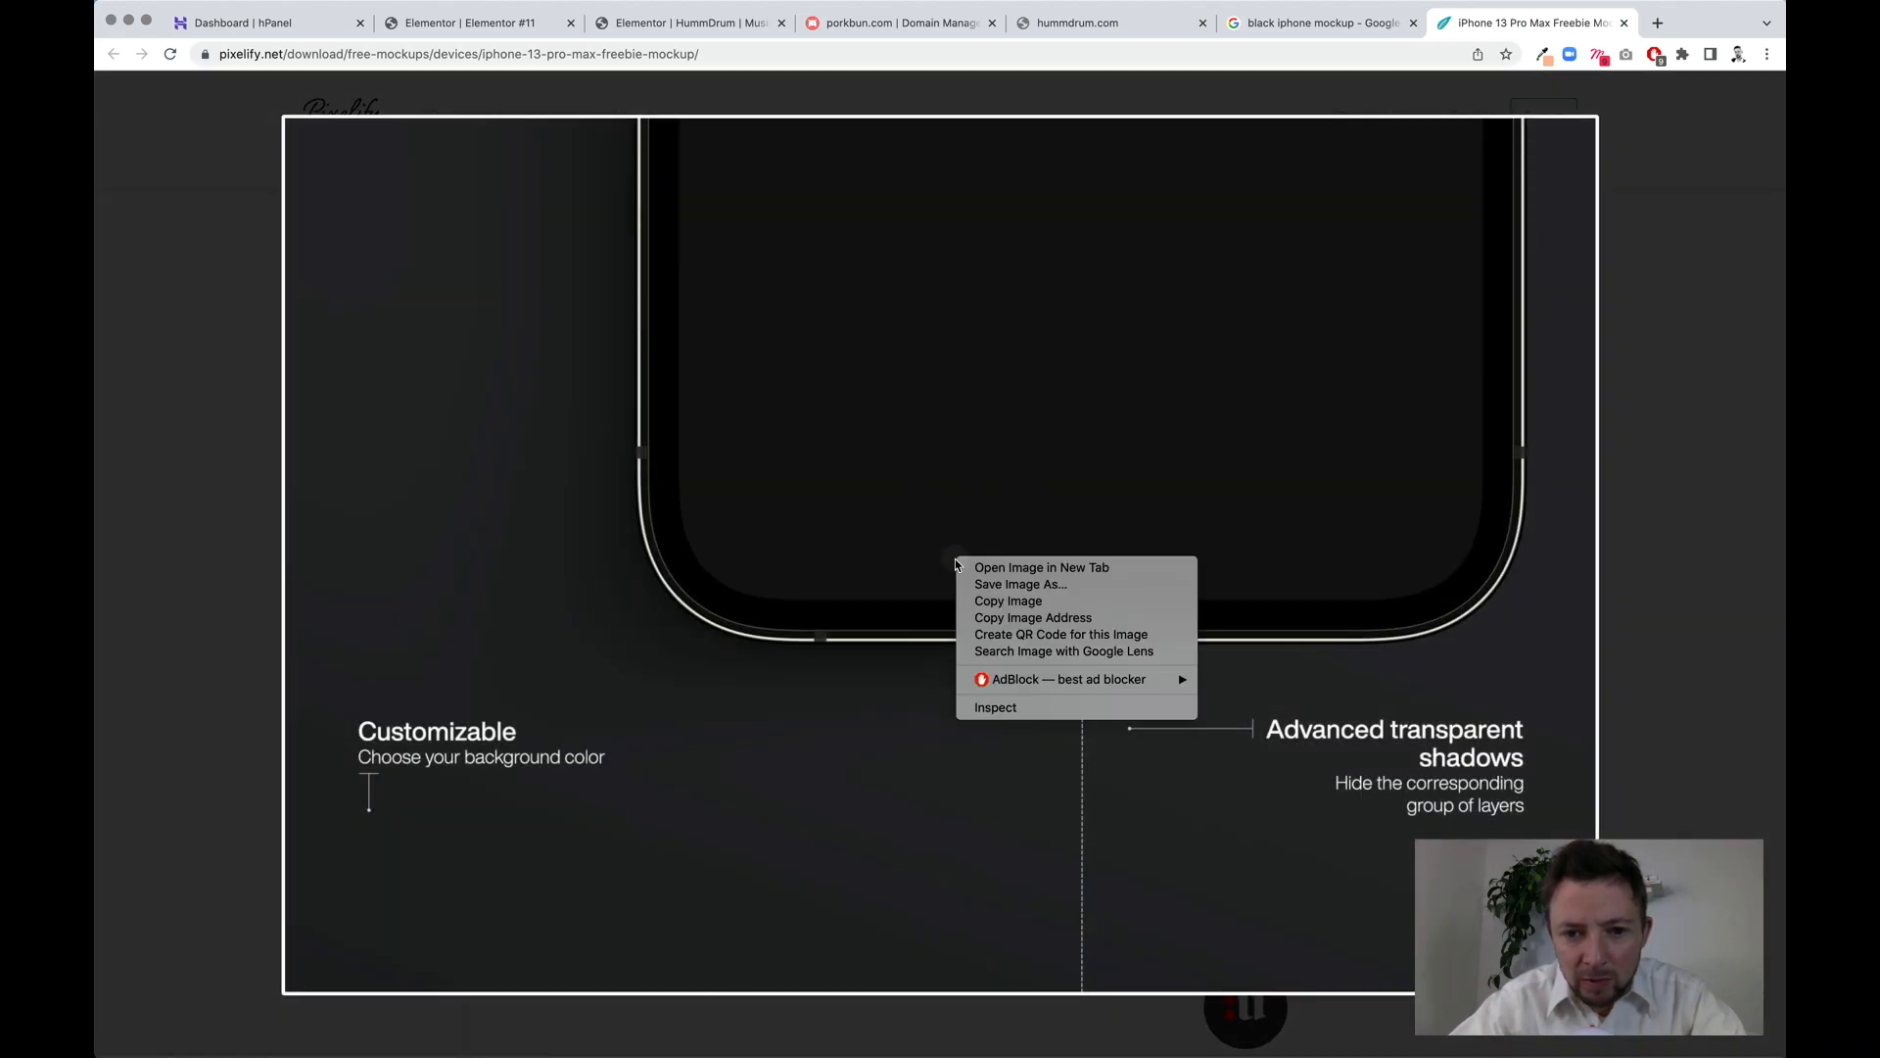
click(1005, 568)
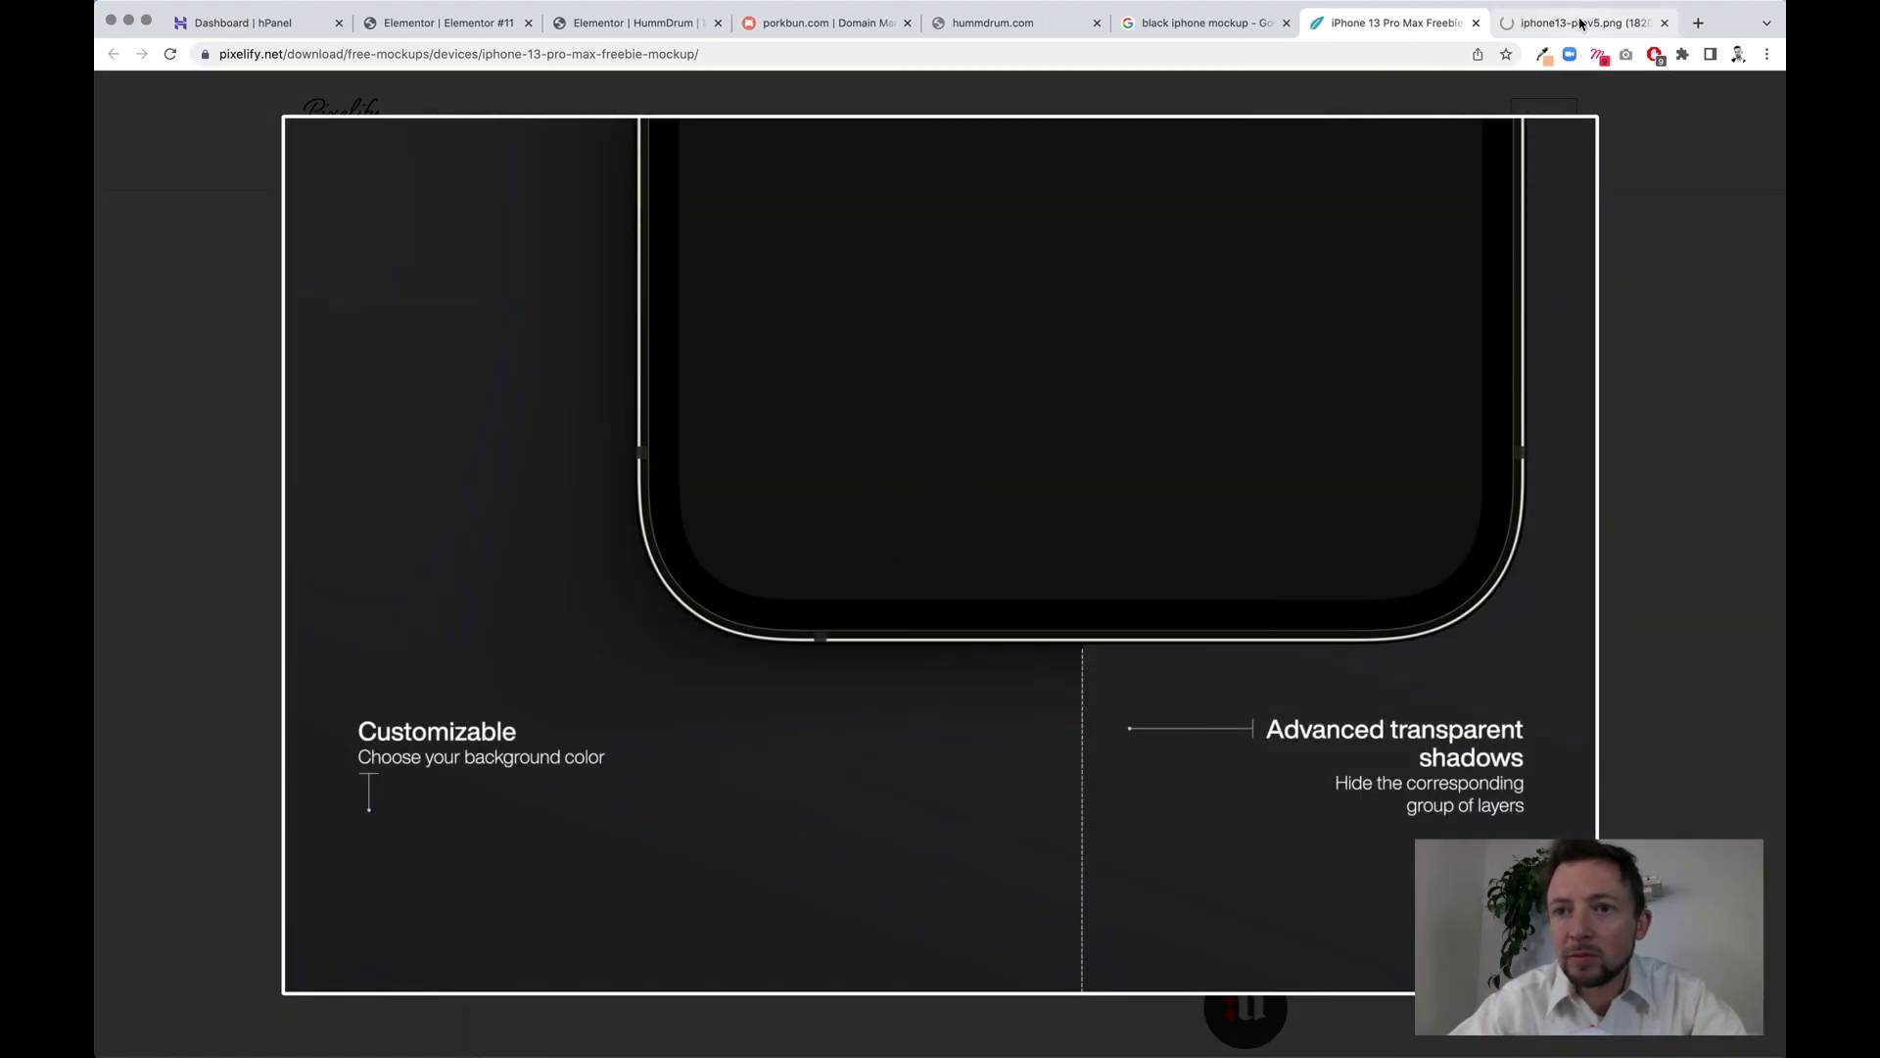
click(1581, 22)
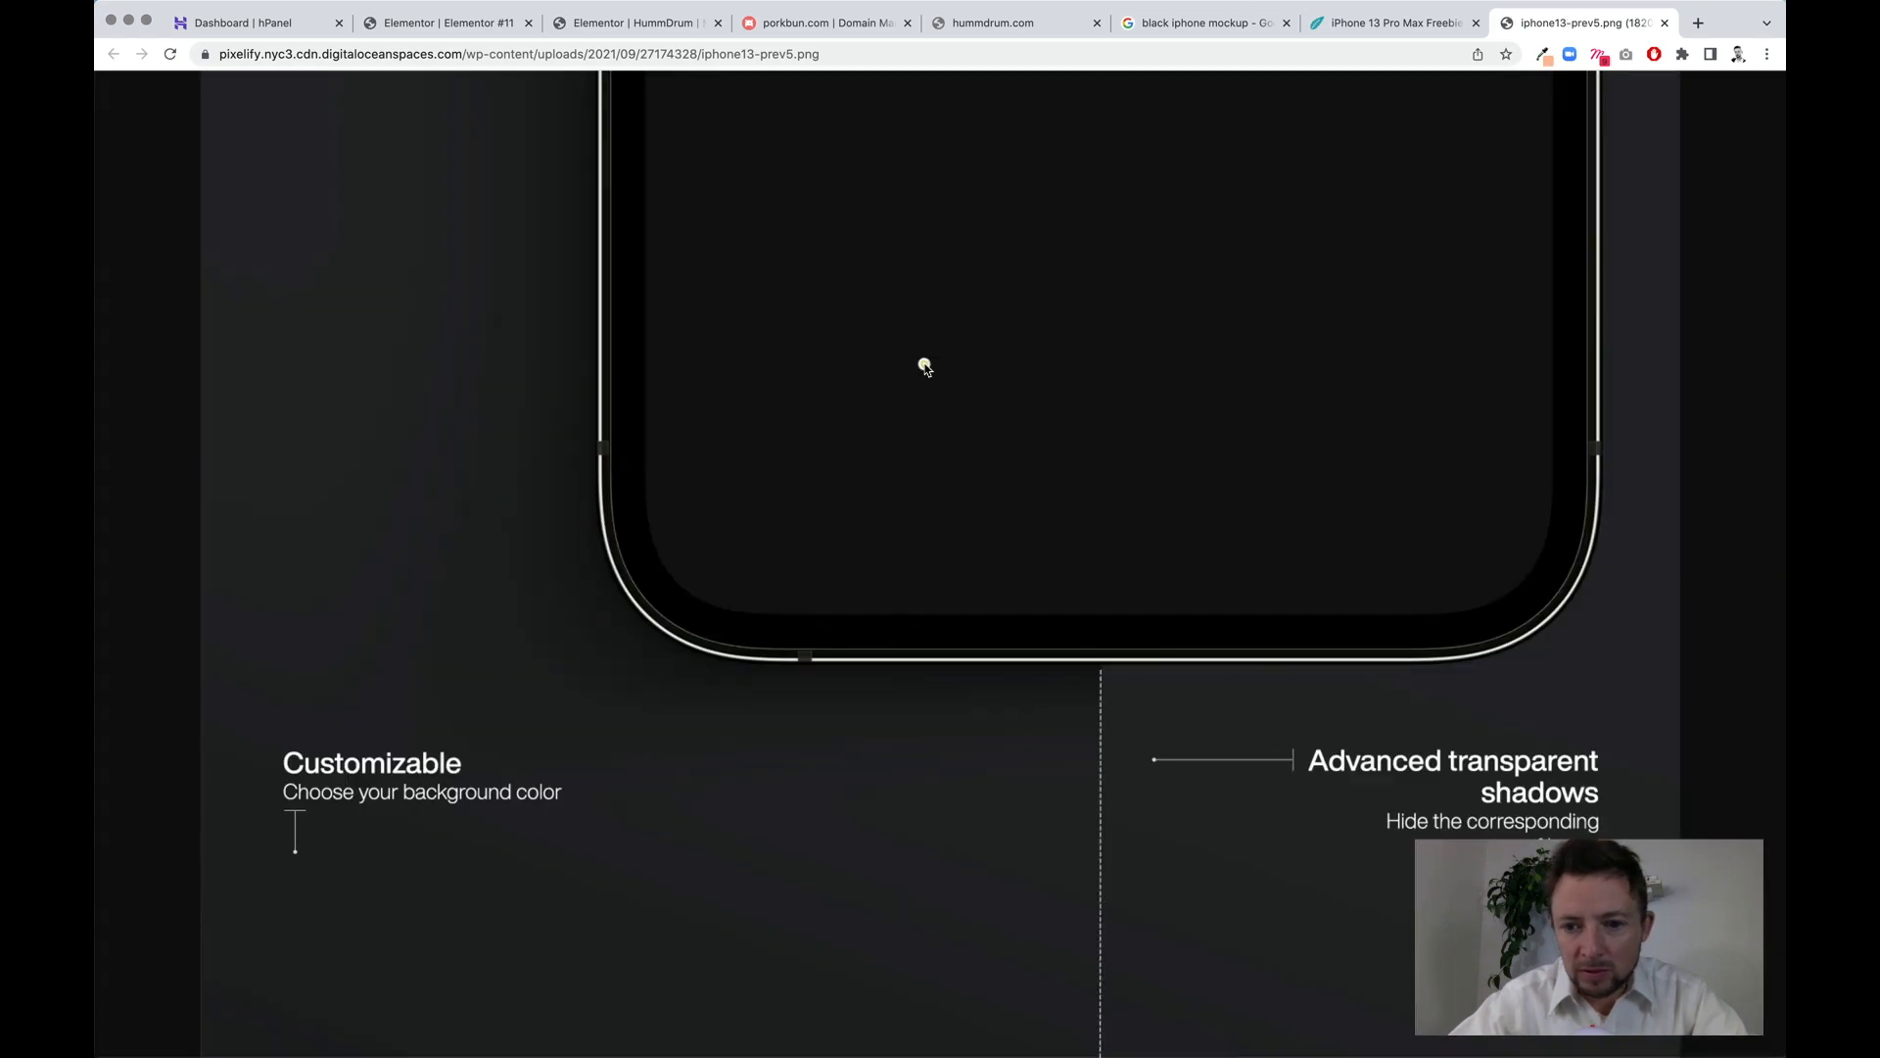
- Copy the image address of iphone13-prev5.png
right_click(925, 367)
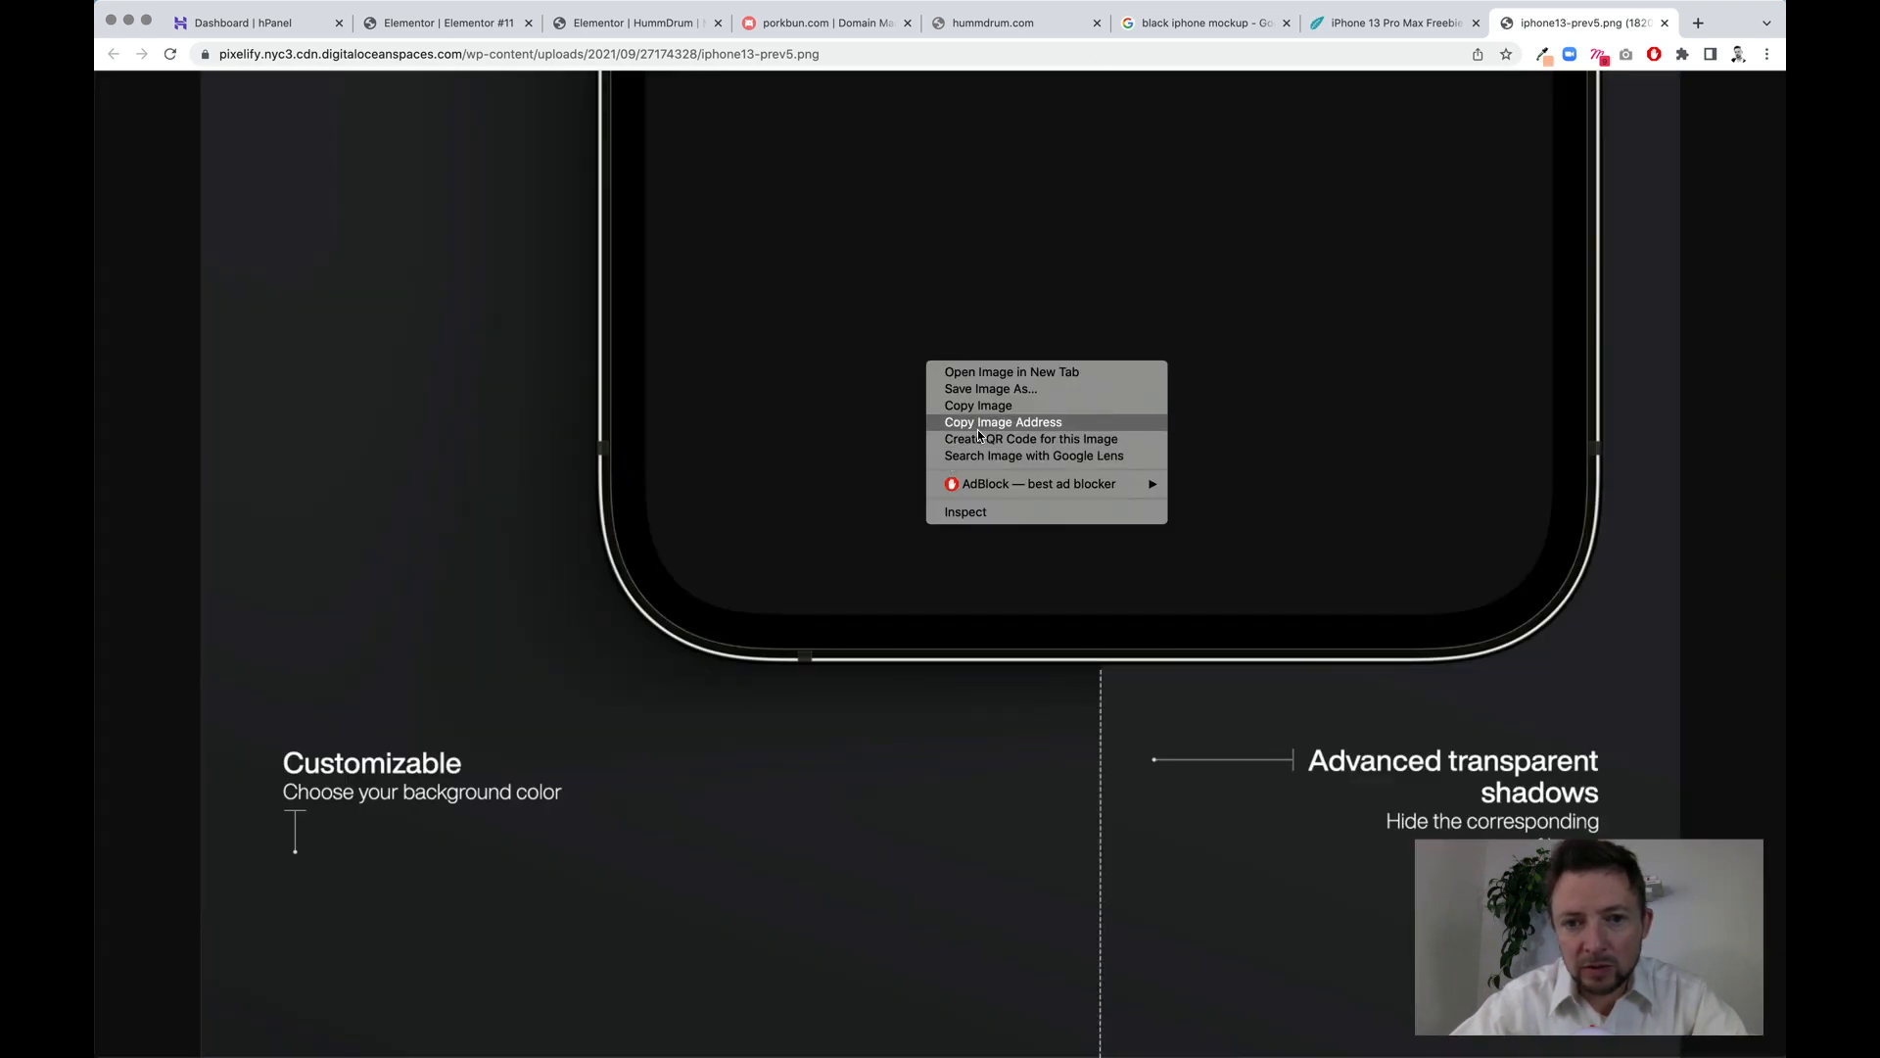
click(987, 405)
right_click(993, 407)
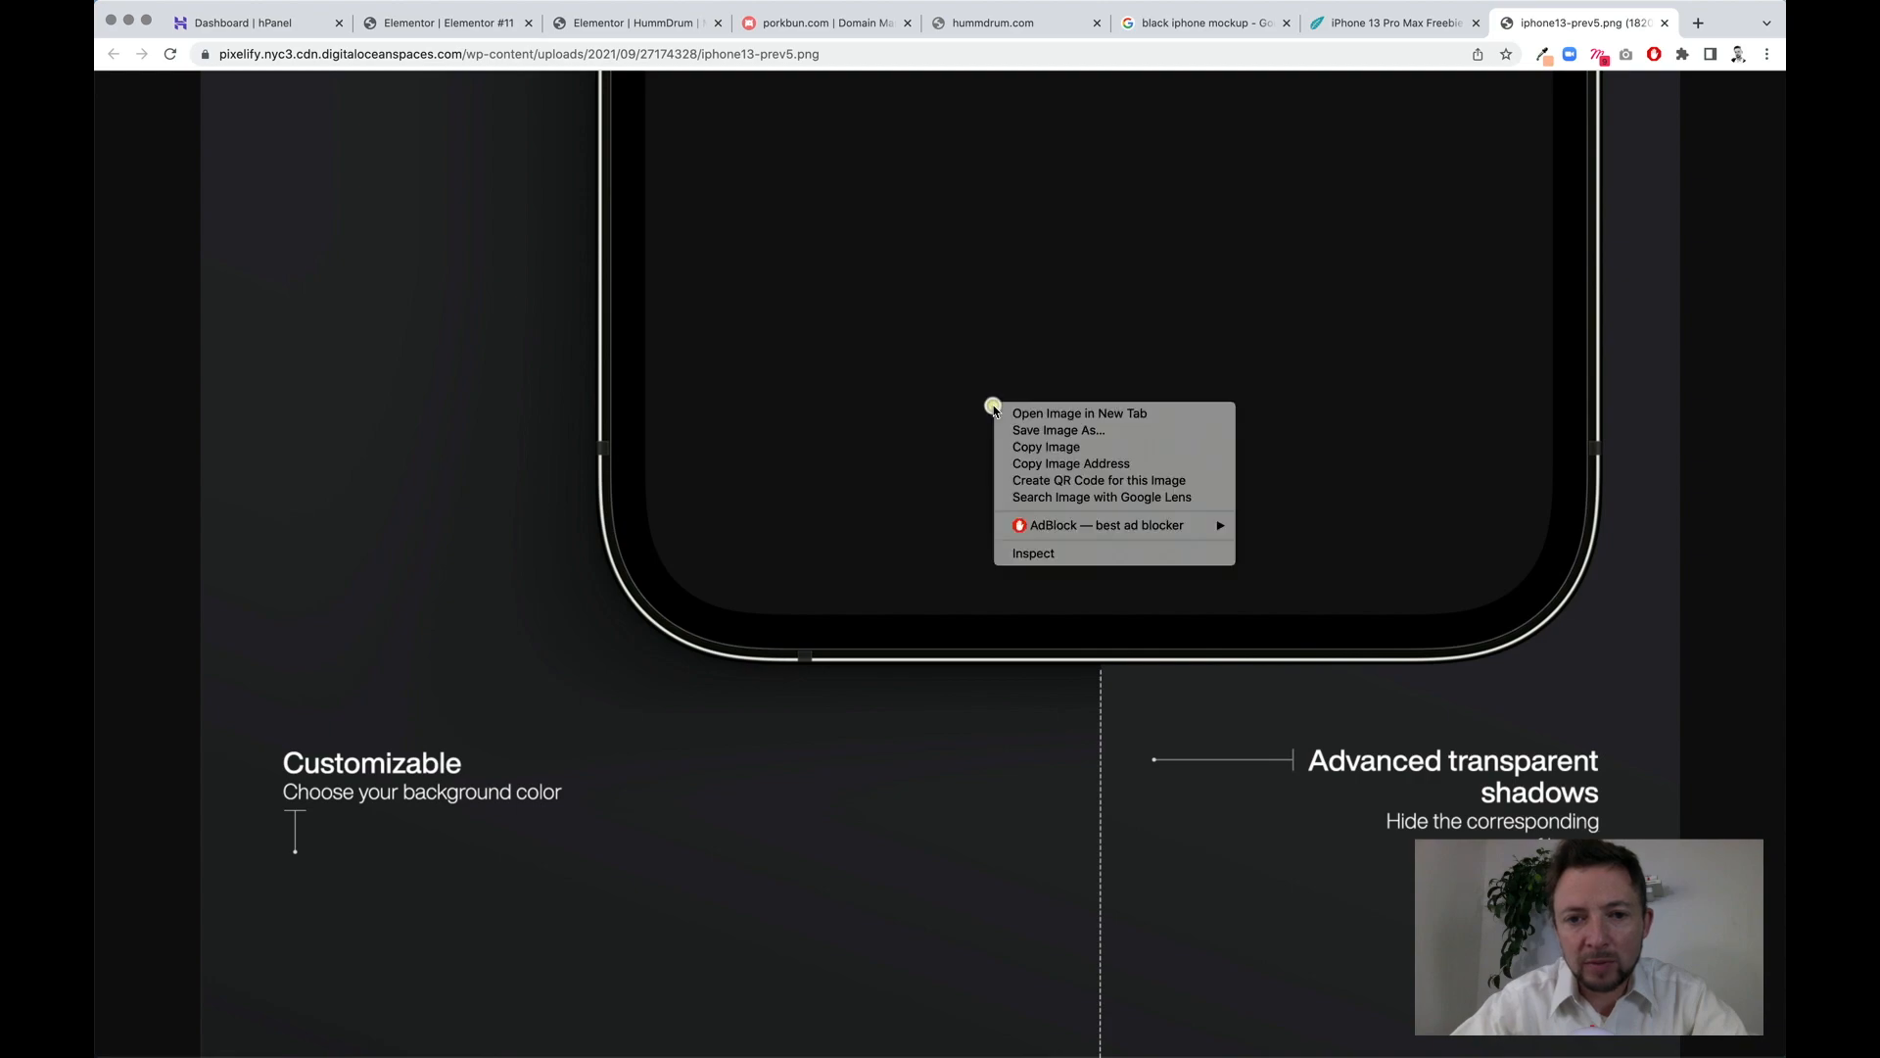
click(1053, 464)
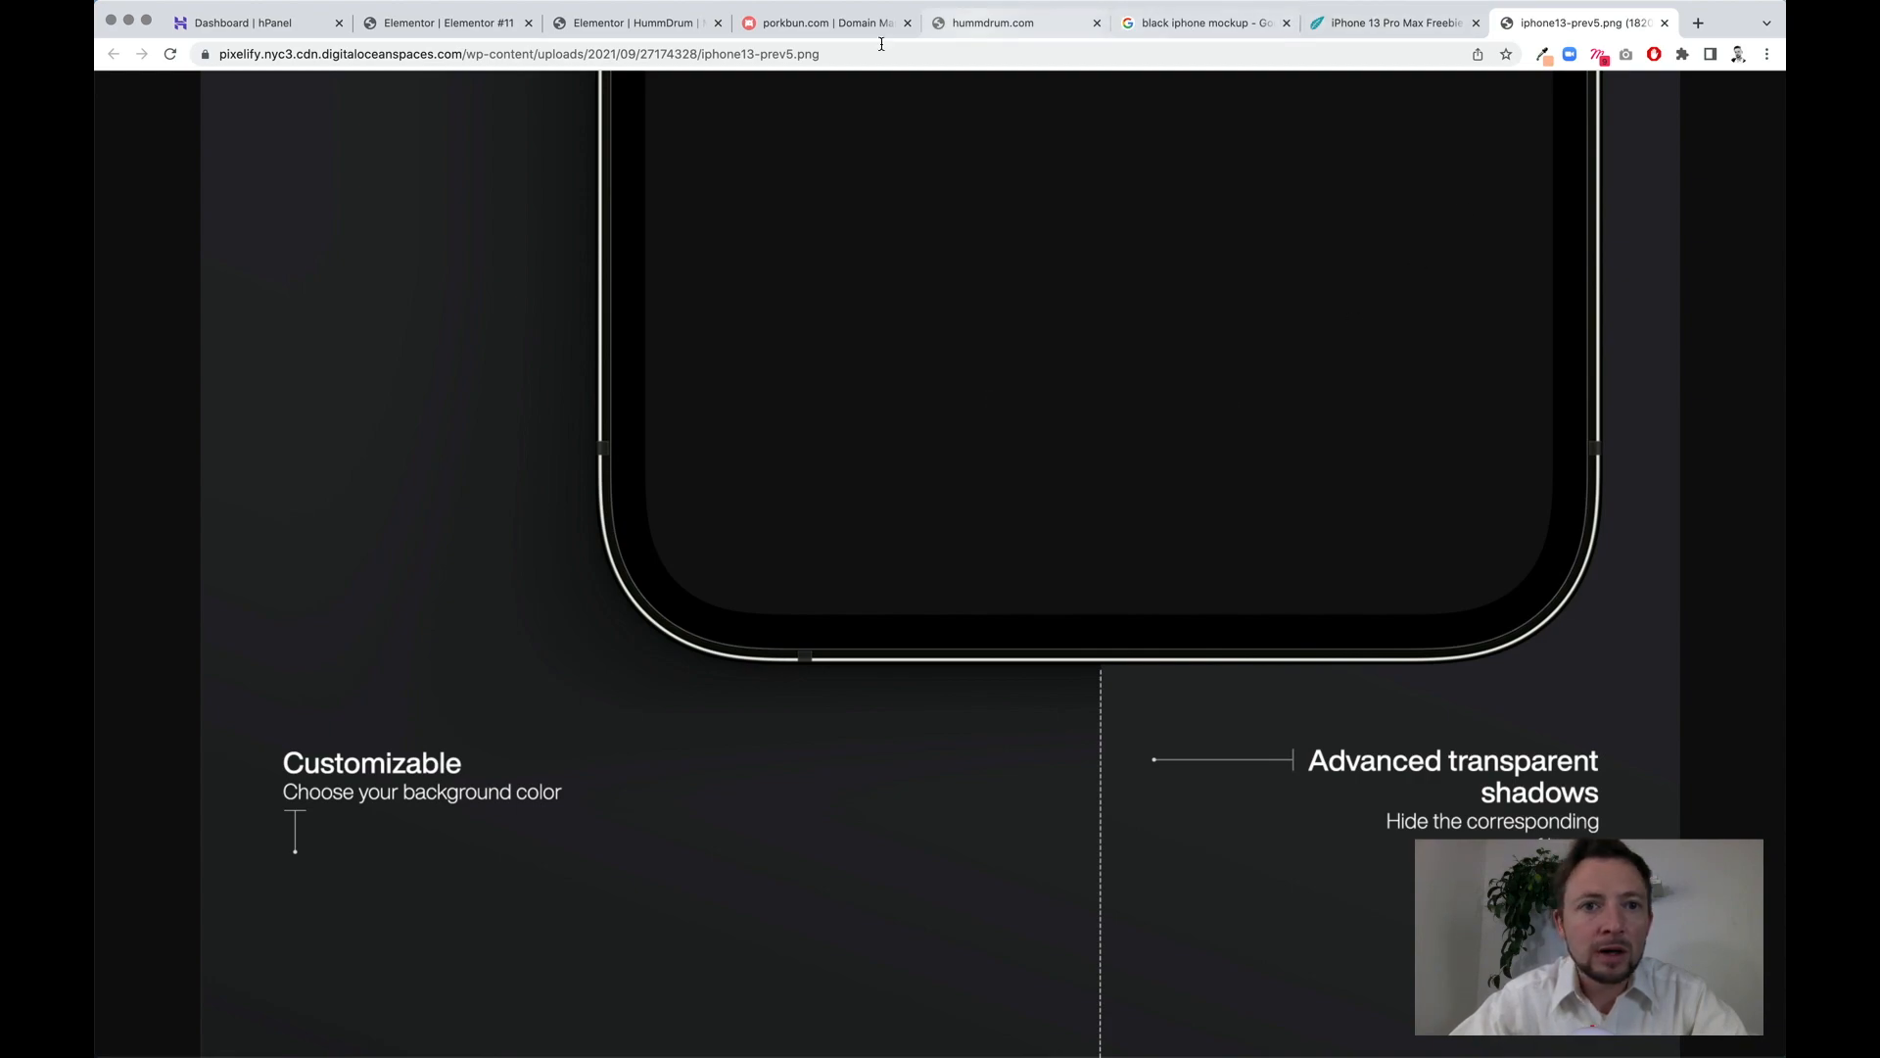
- Return to the Elementor editor holding the HummDrum hero and close the outdated Elementor #11 tab
click(461, 22)
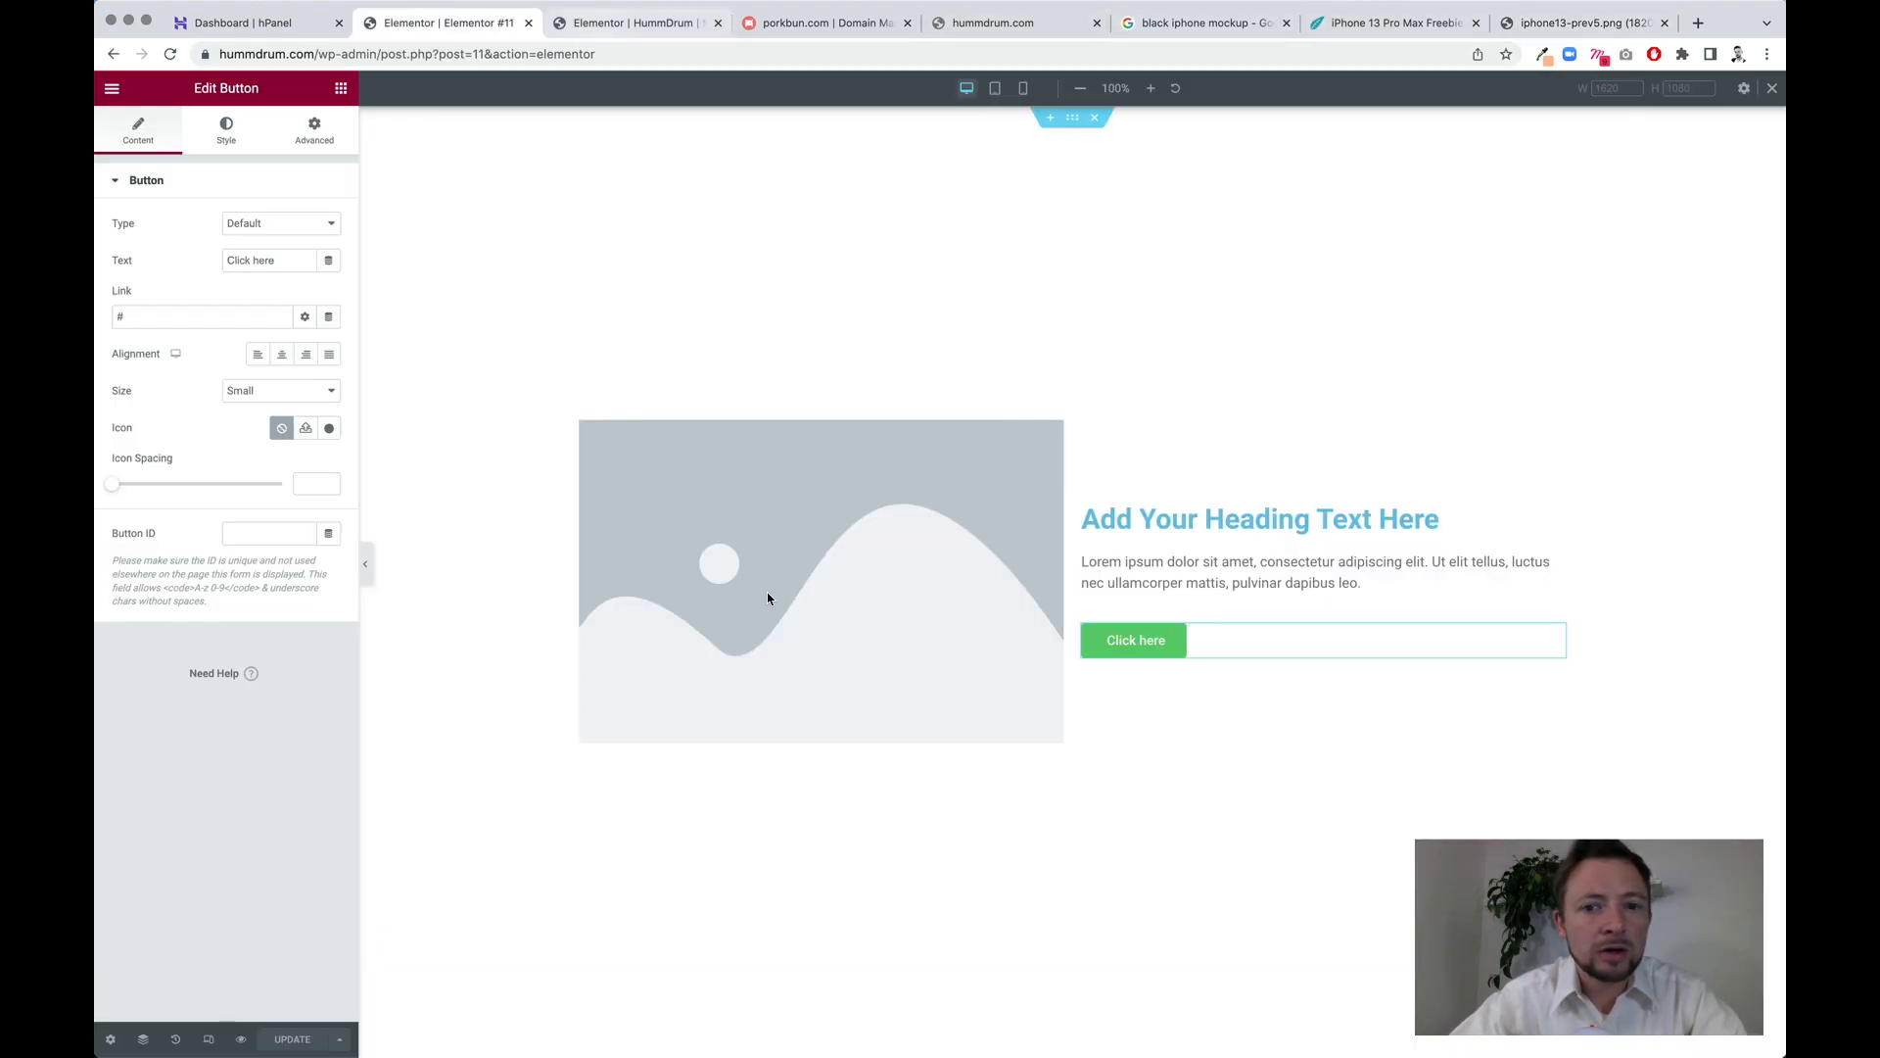
click(623, 29)
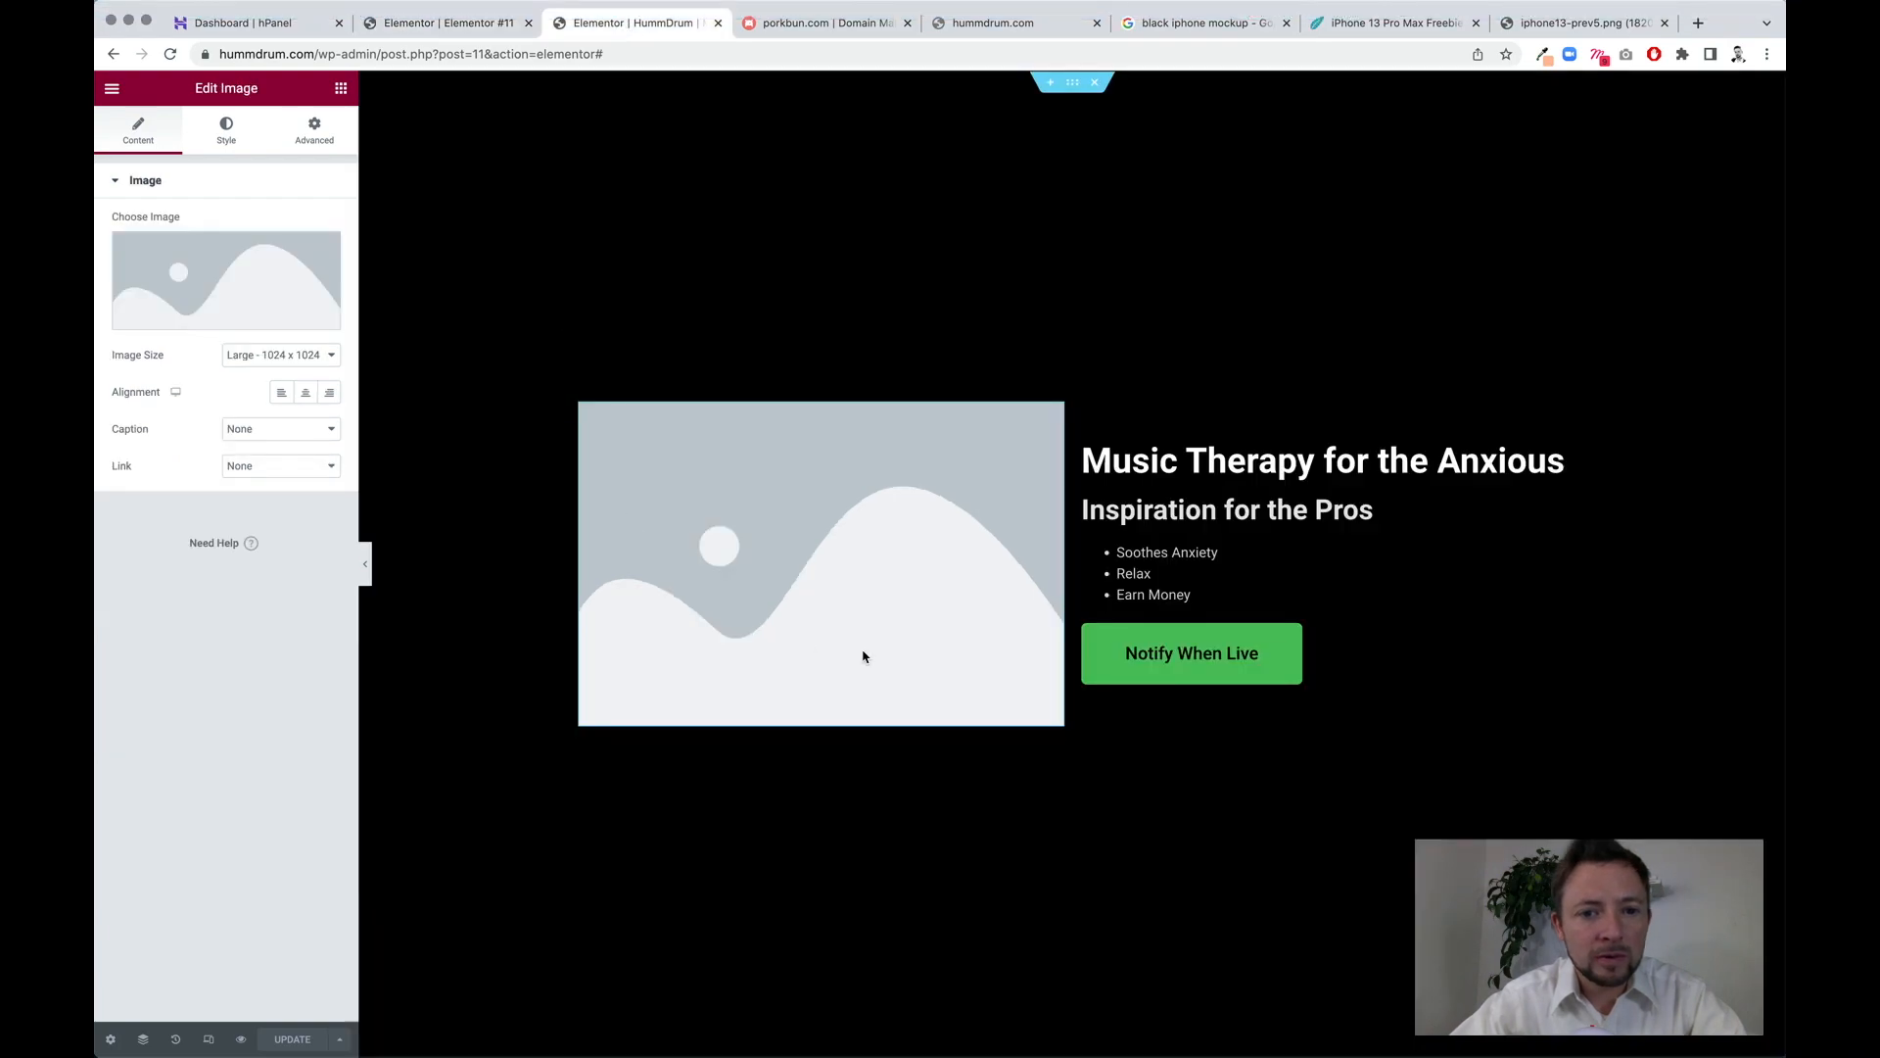
click(528, 23)
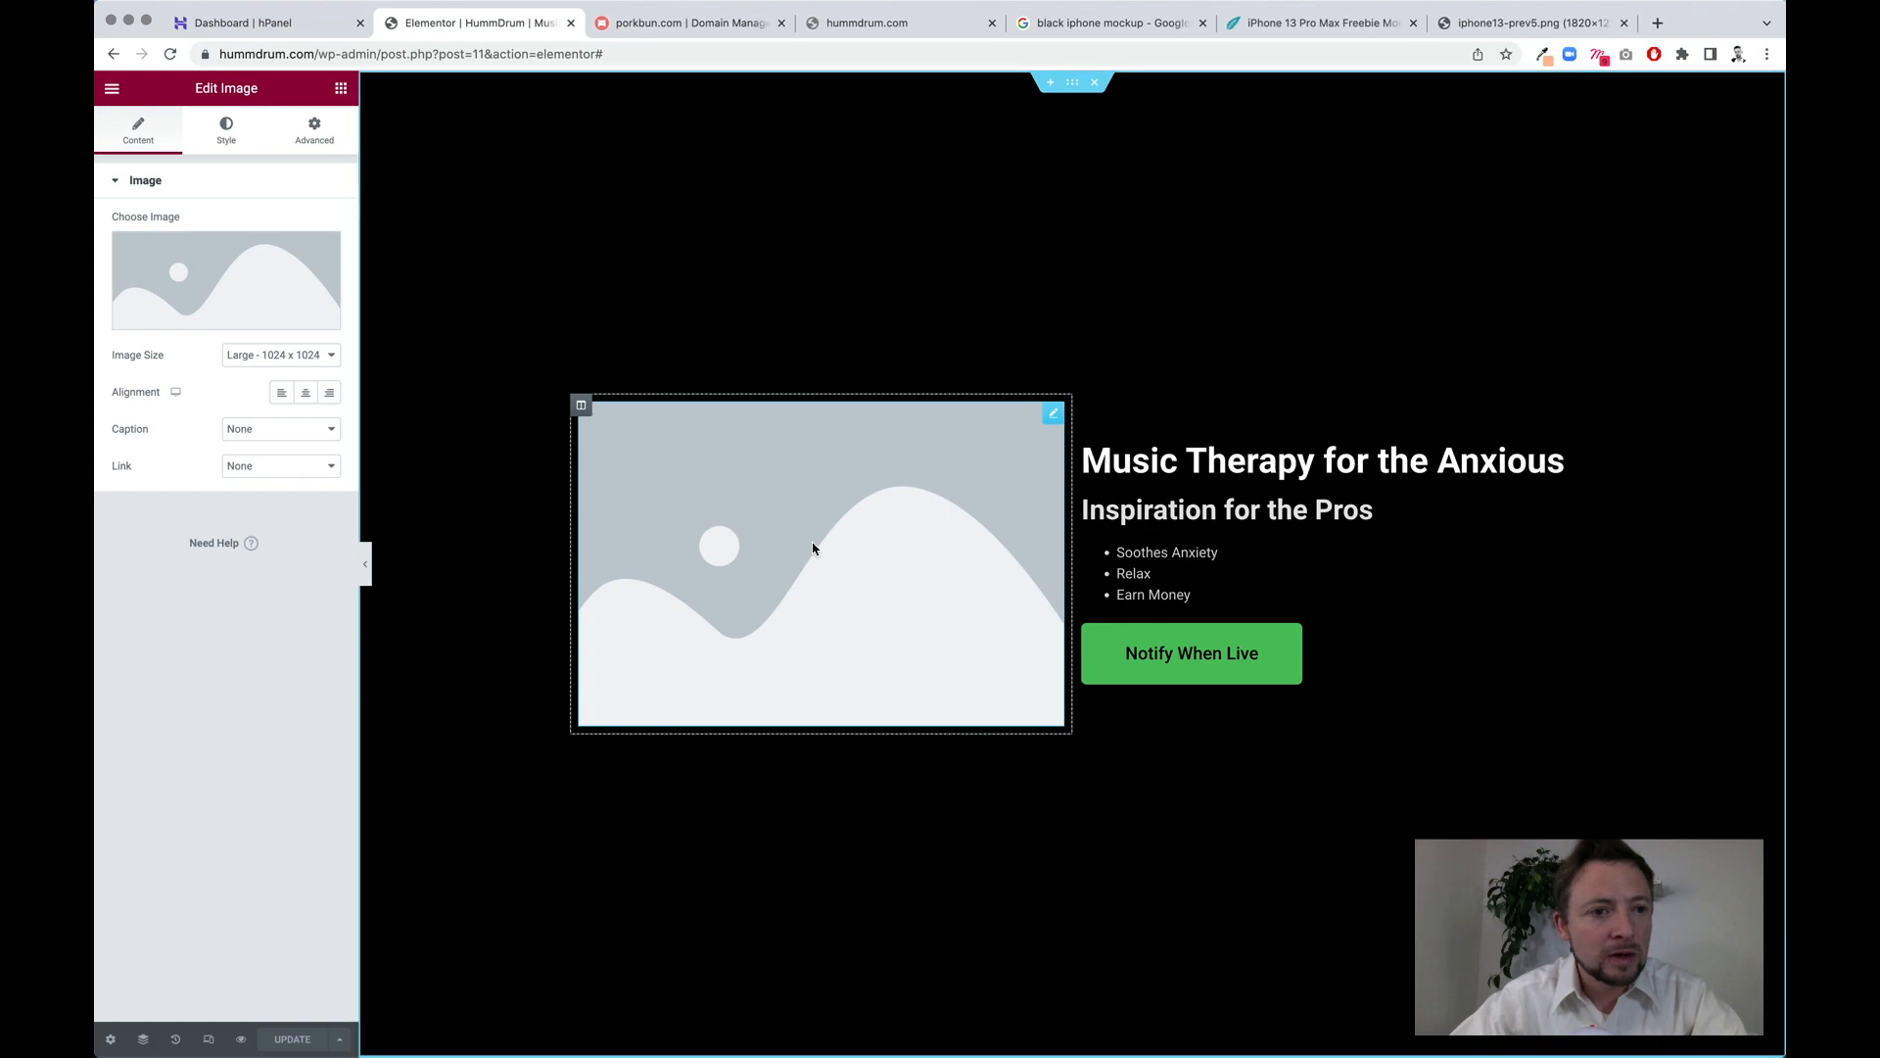
- Replace the hero's placeholder image by inserting the copied iphone13-prev5.png address as a URL, and set the image size to Full
click(193, 289)
click(180, 209)
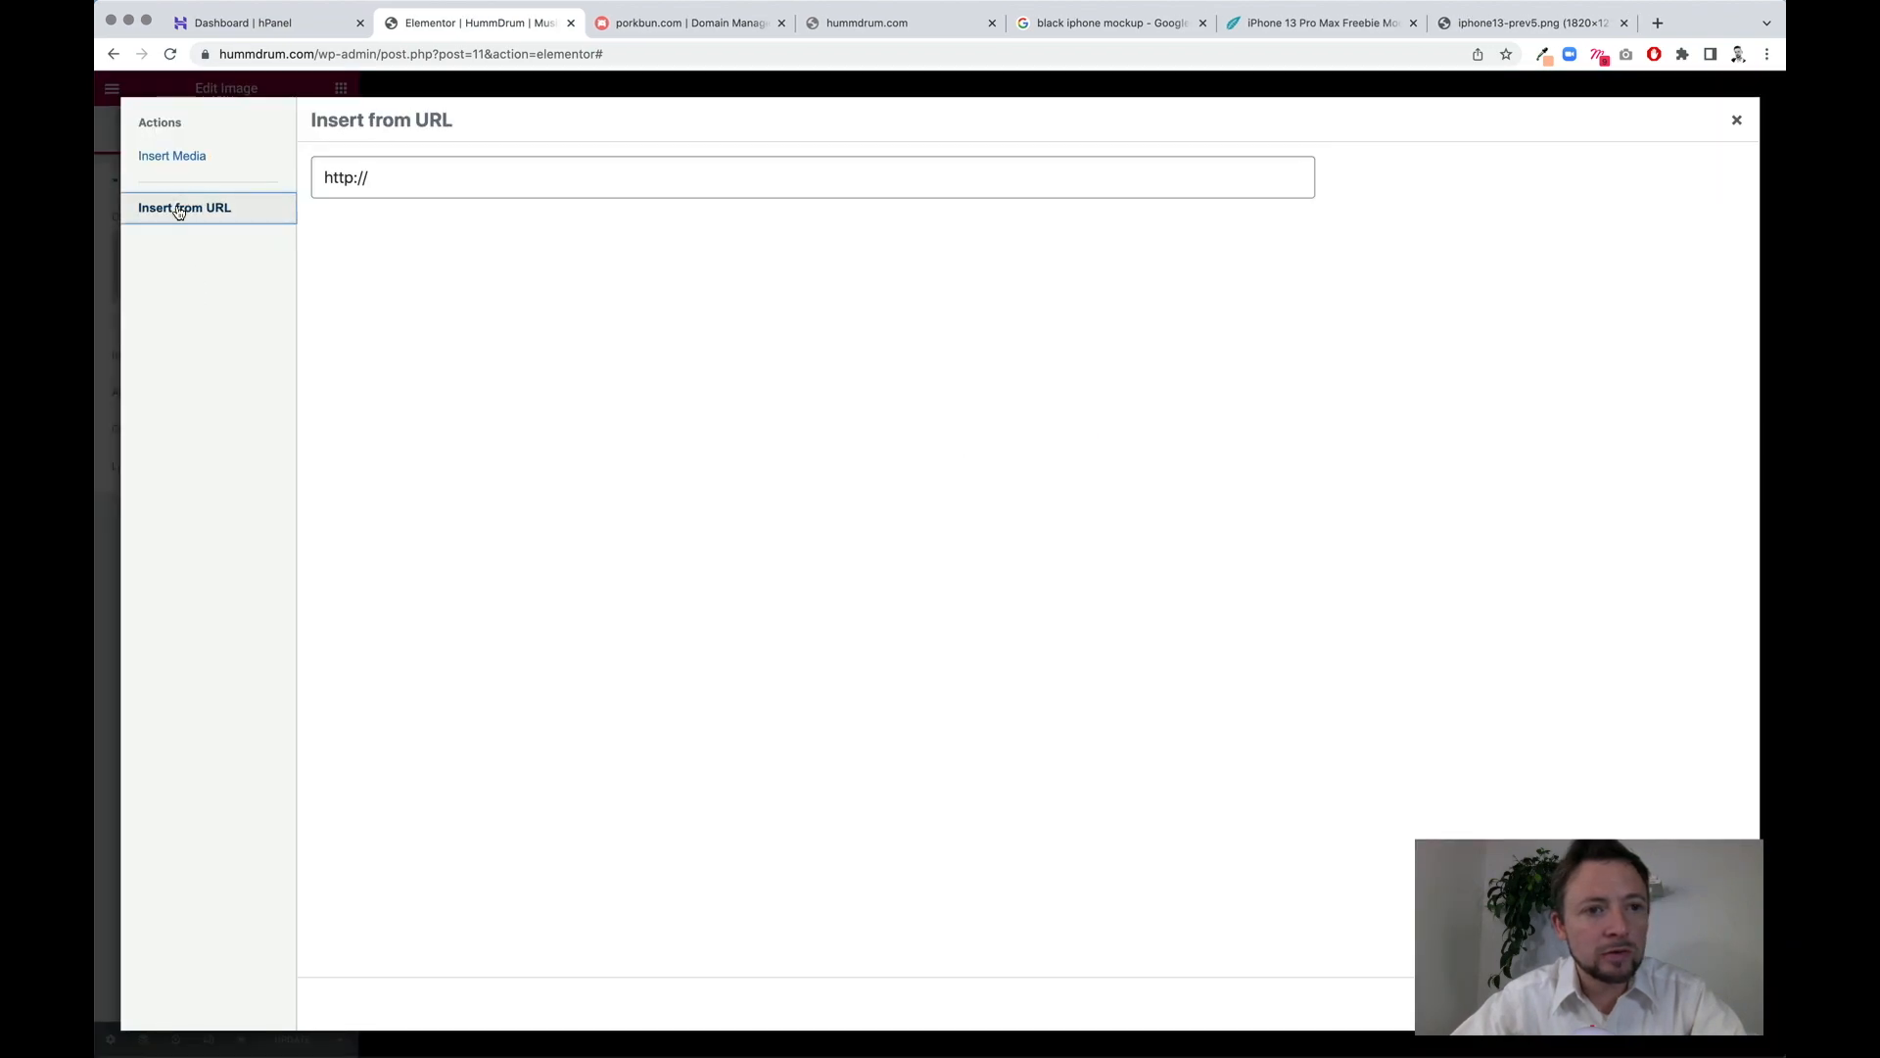
click(443, 177)
key(super+v)
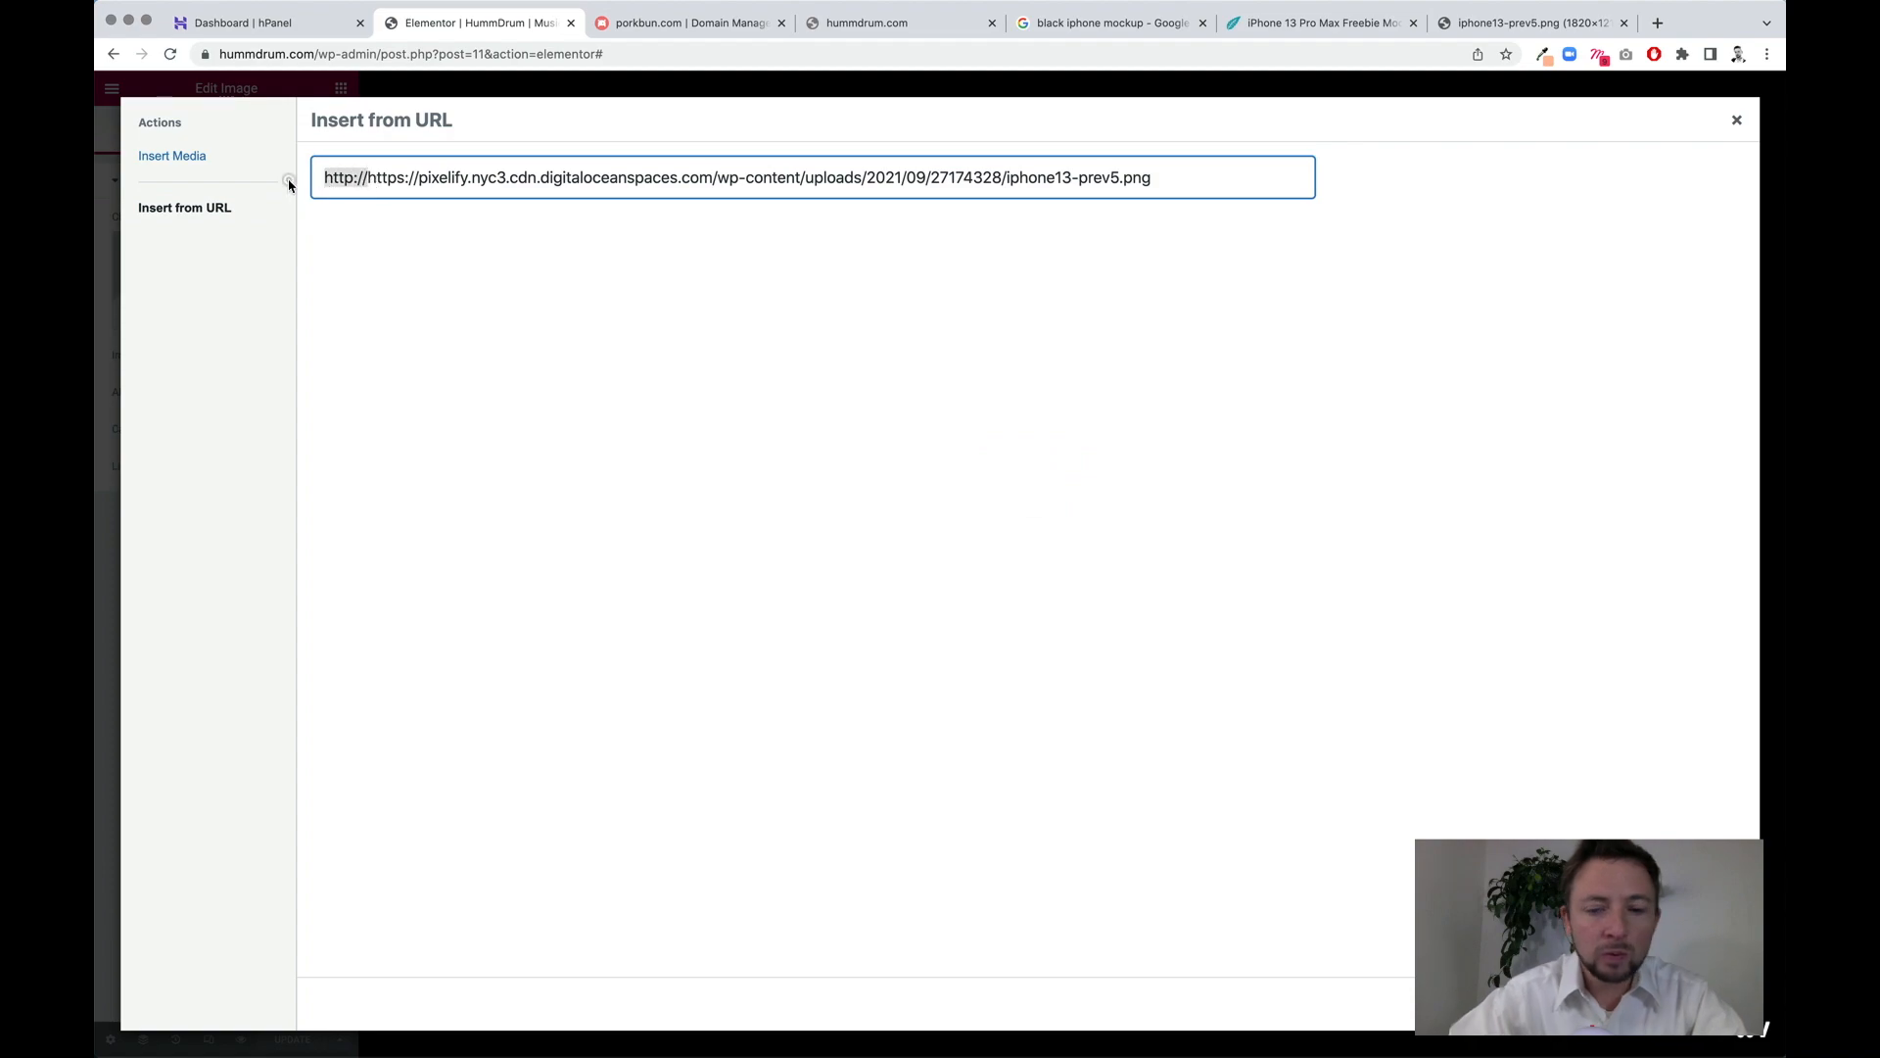
key(BackSpace)
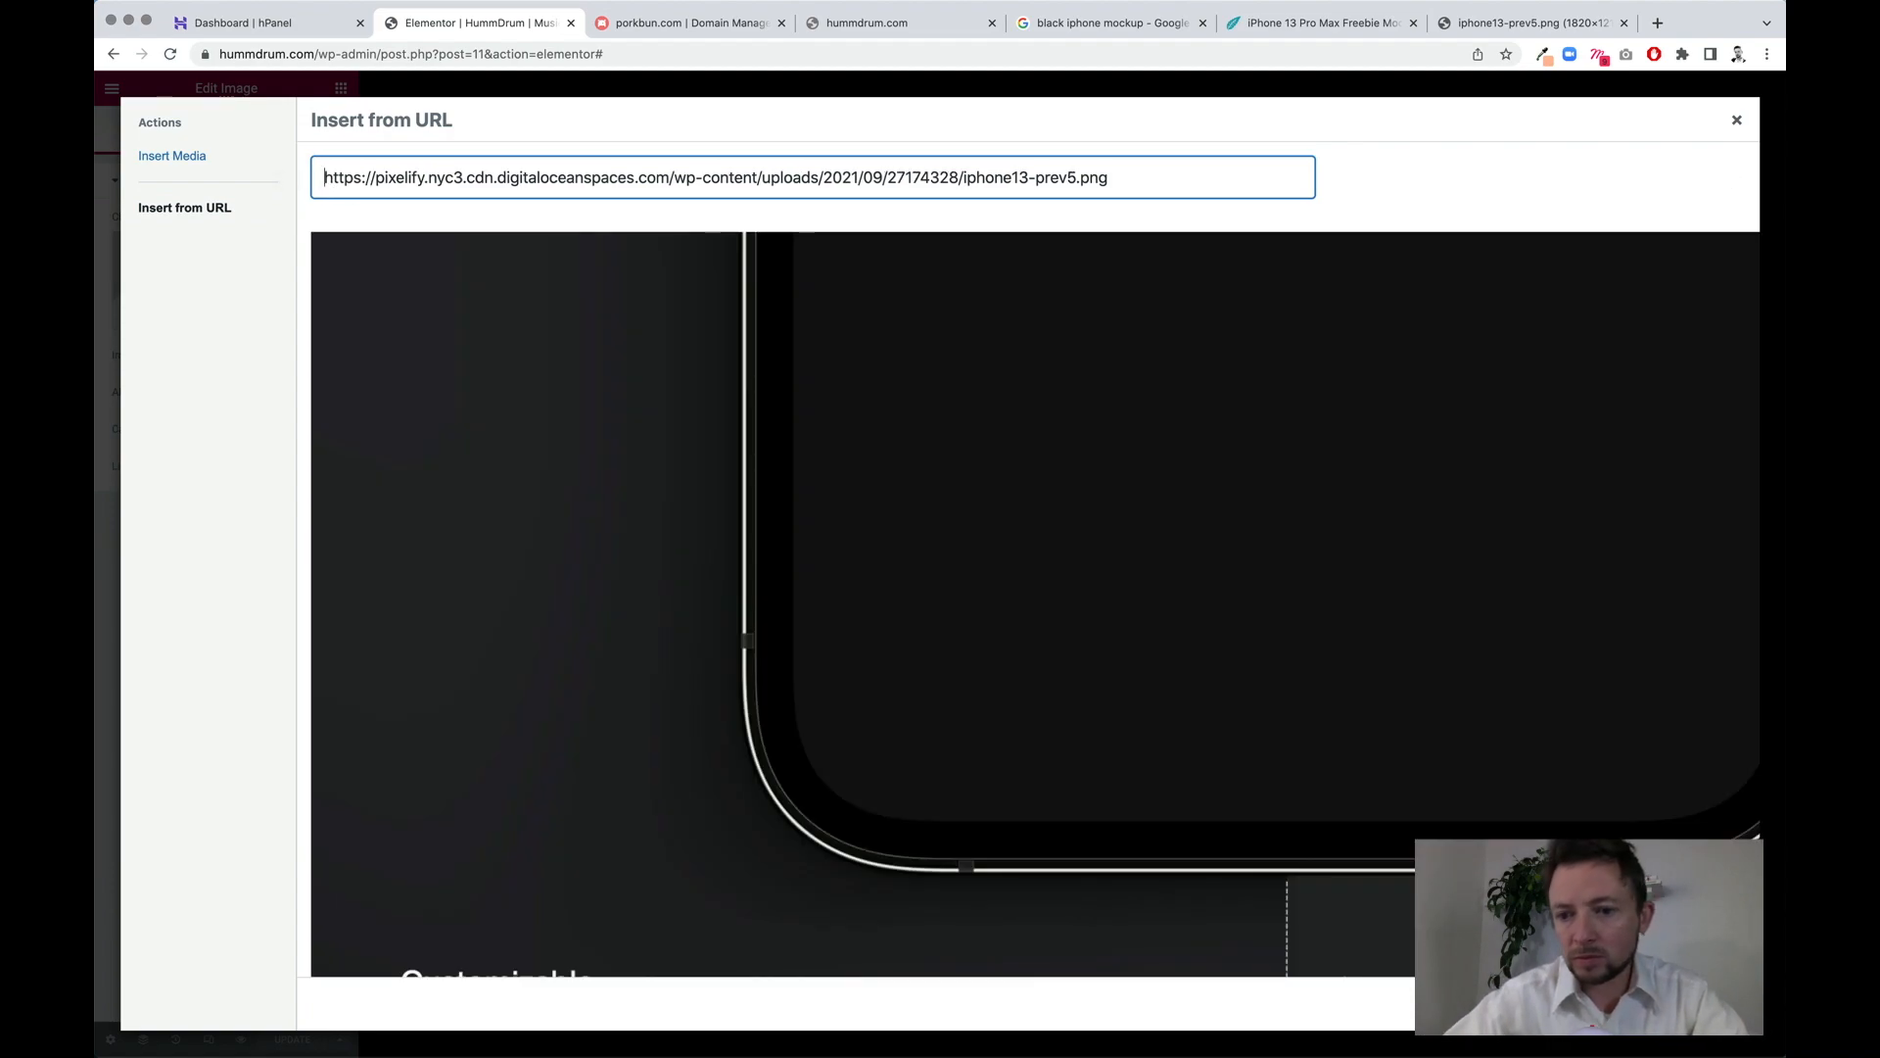
click(1702, 1004)
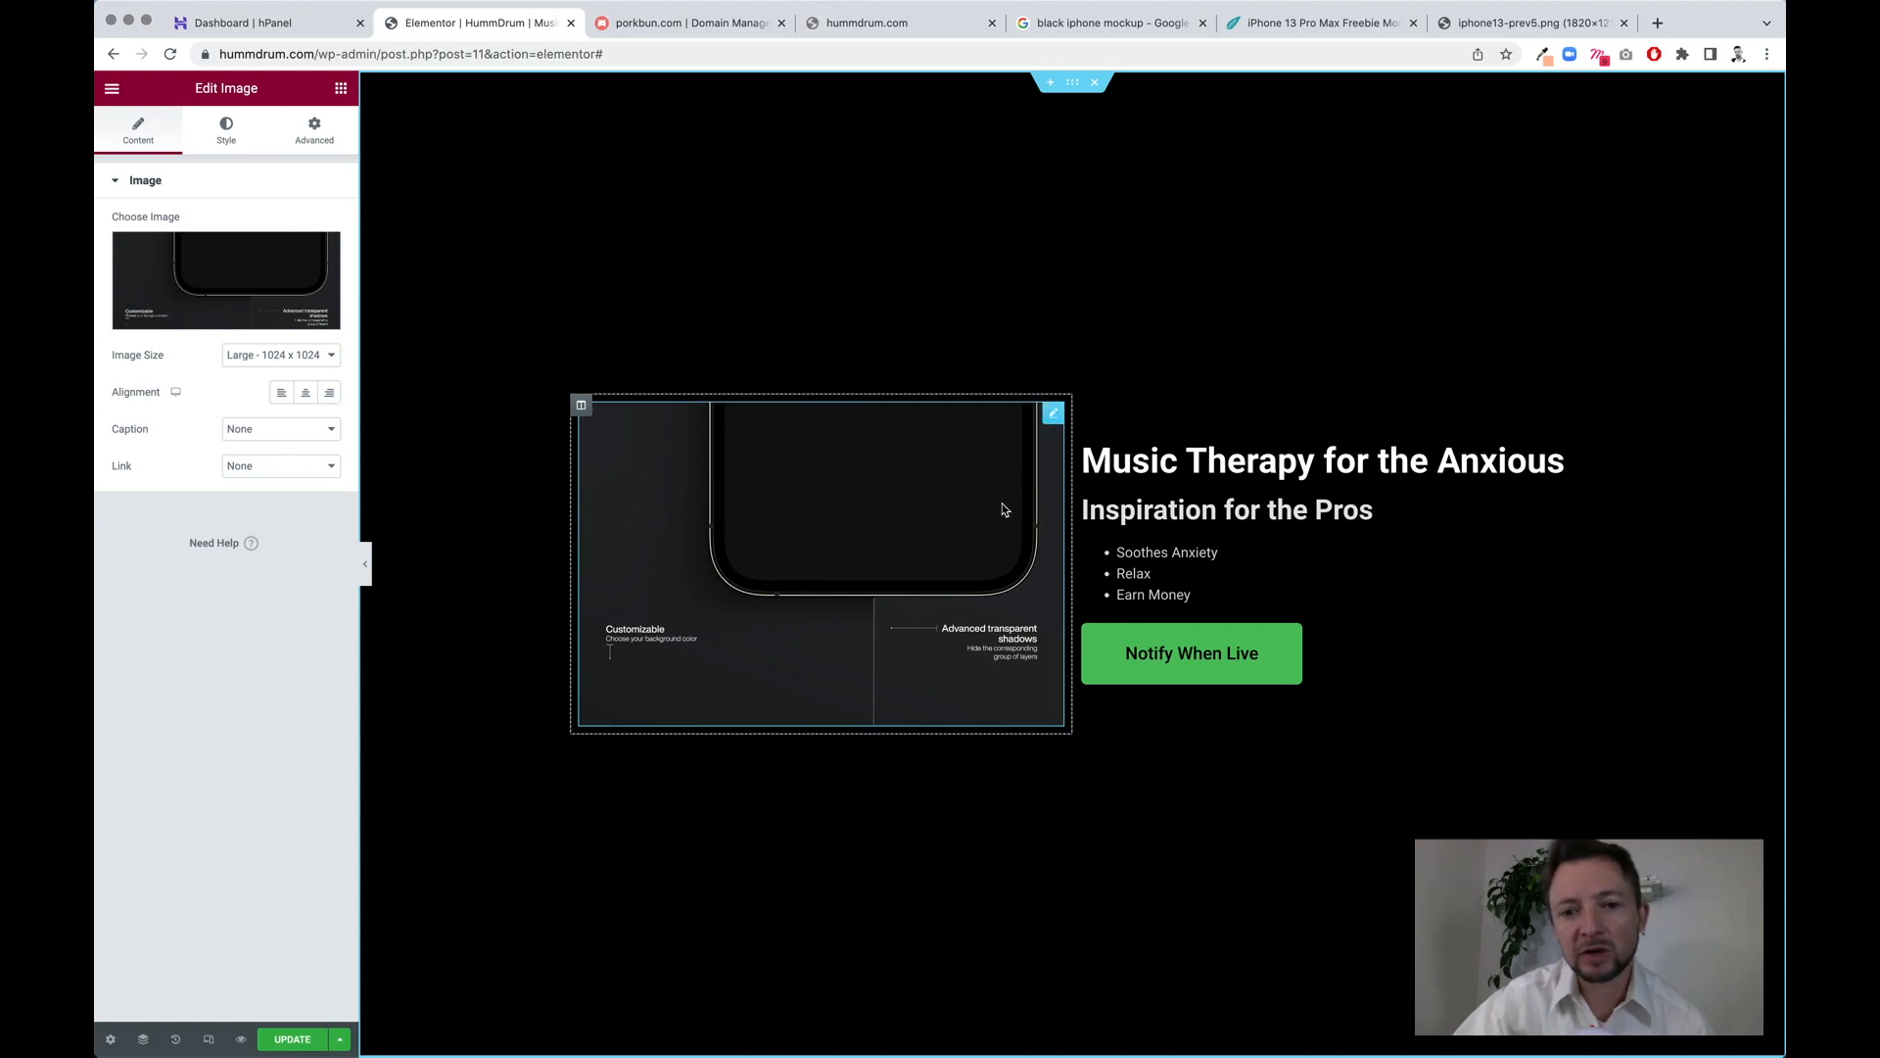
click(293, 355)
click(285, 407)
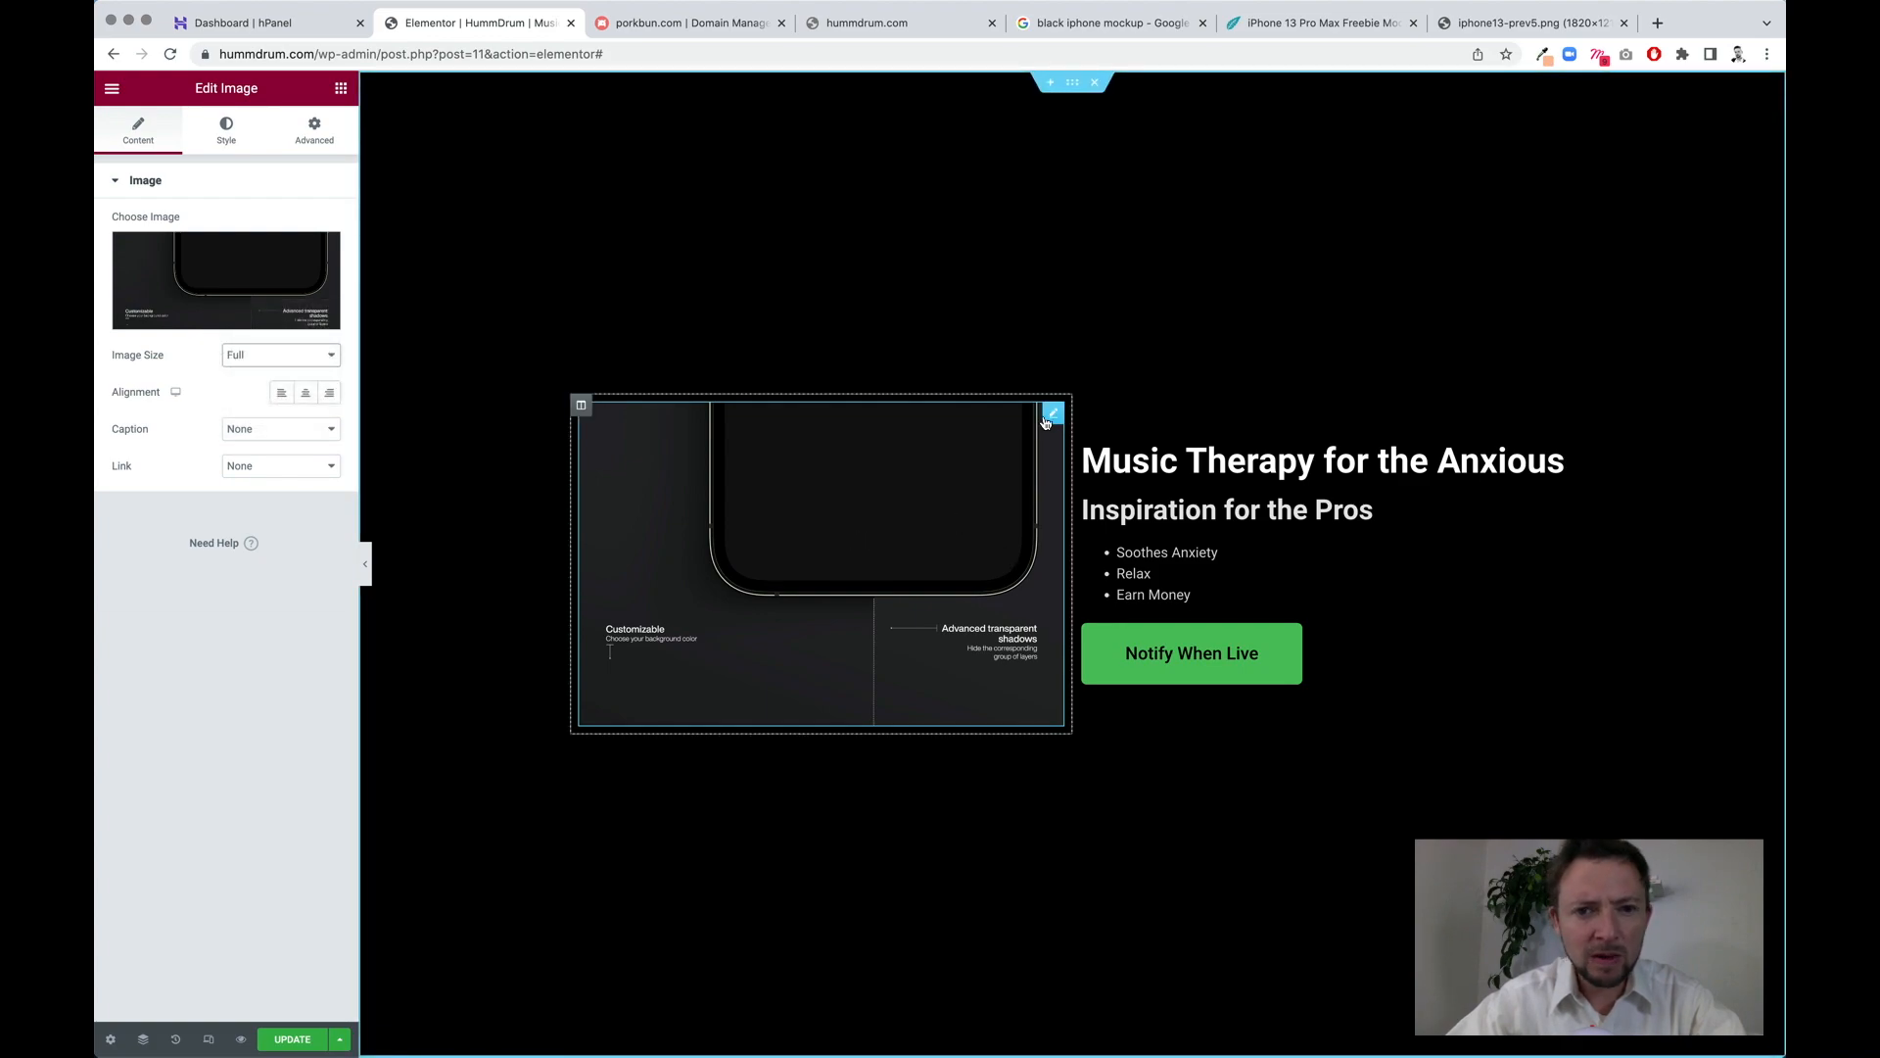
- Set the hero image's object fit to Cover and its height to 100 VH
right_click(1050, 420)
click(1076, 424)
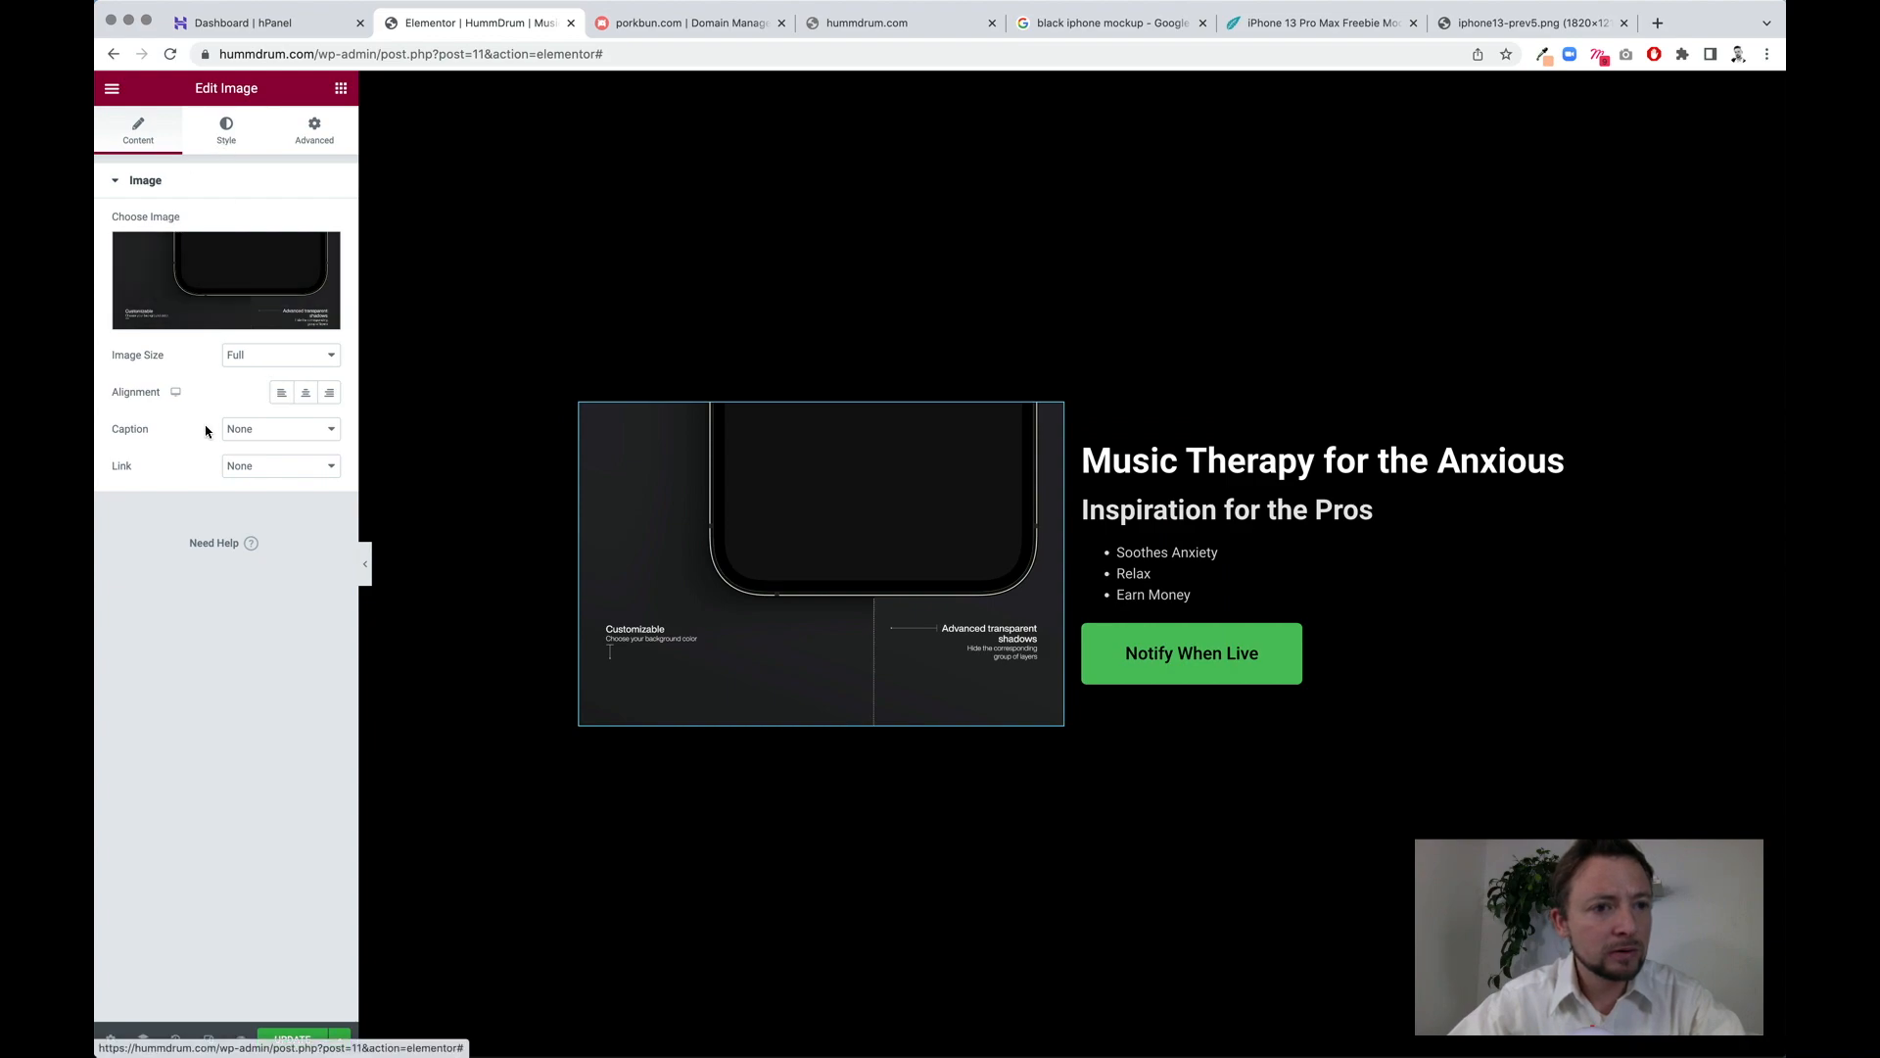
click(243, 133)
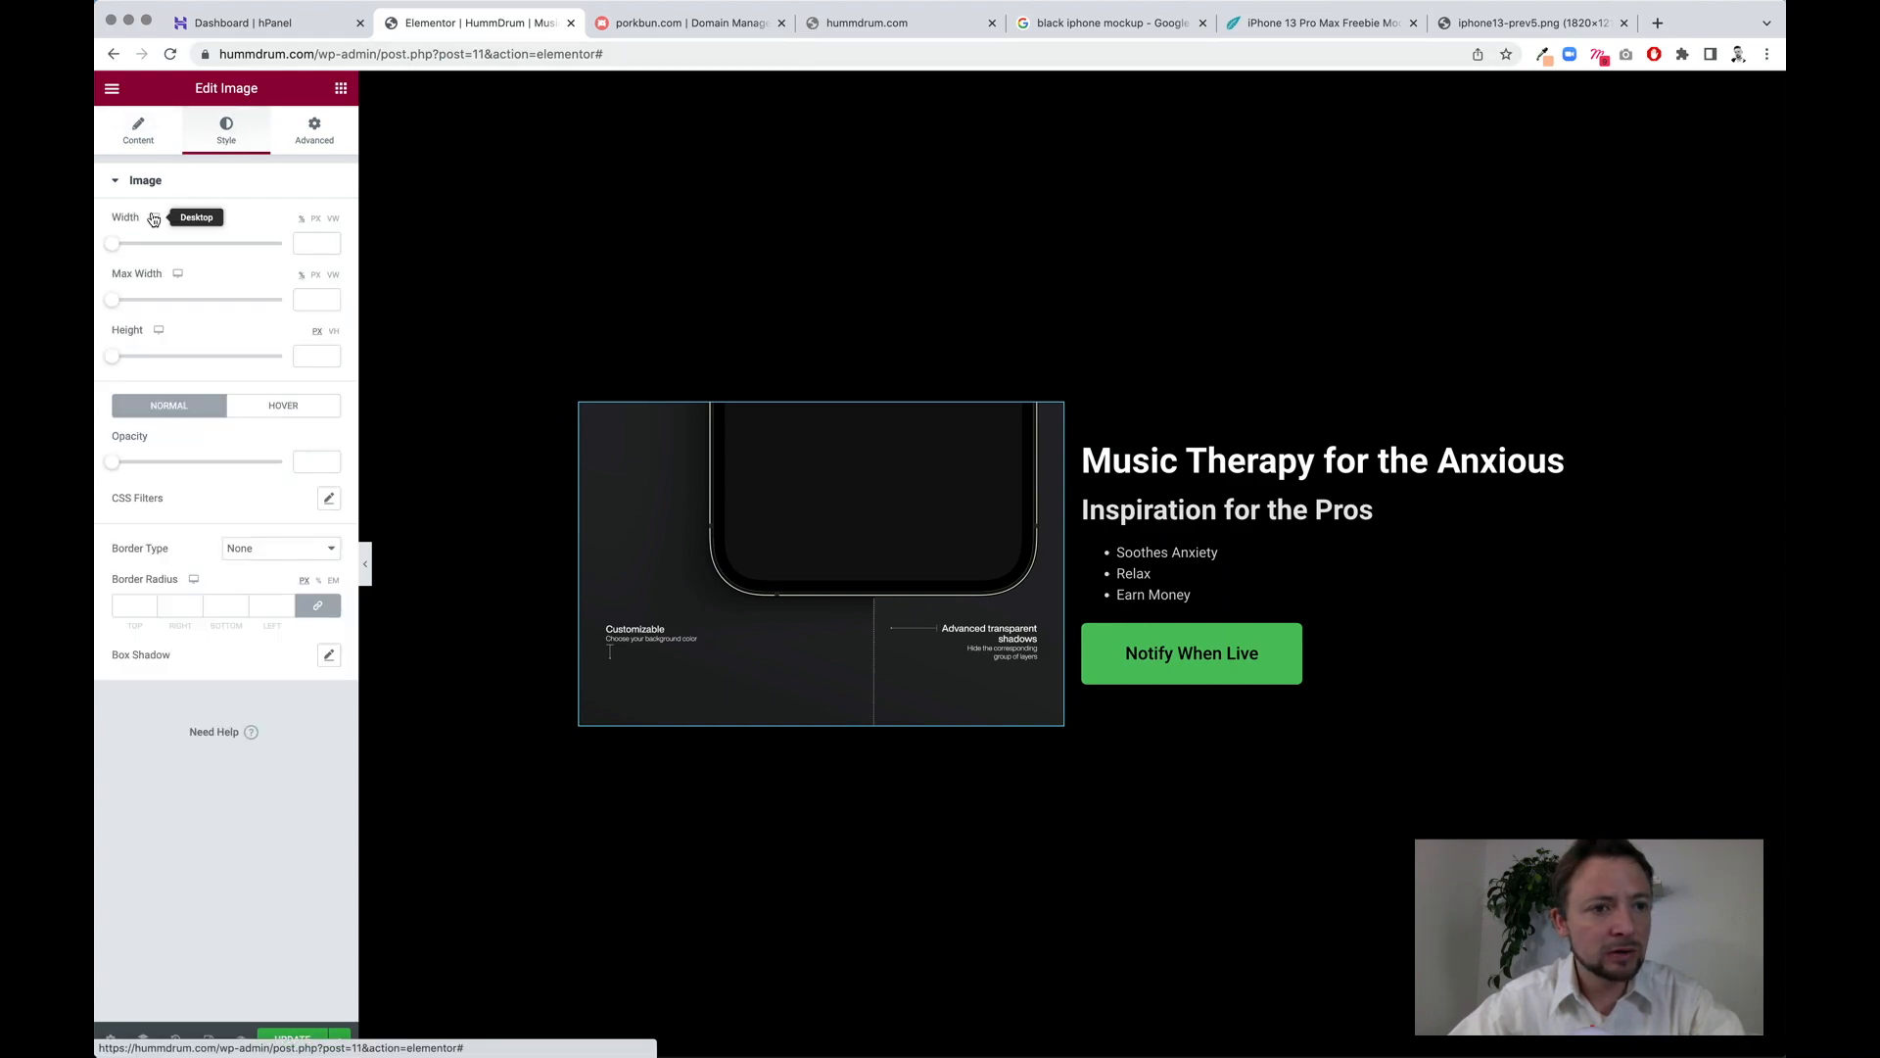
drag(116, 360, 128, 360)
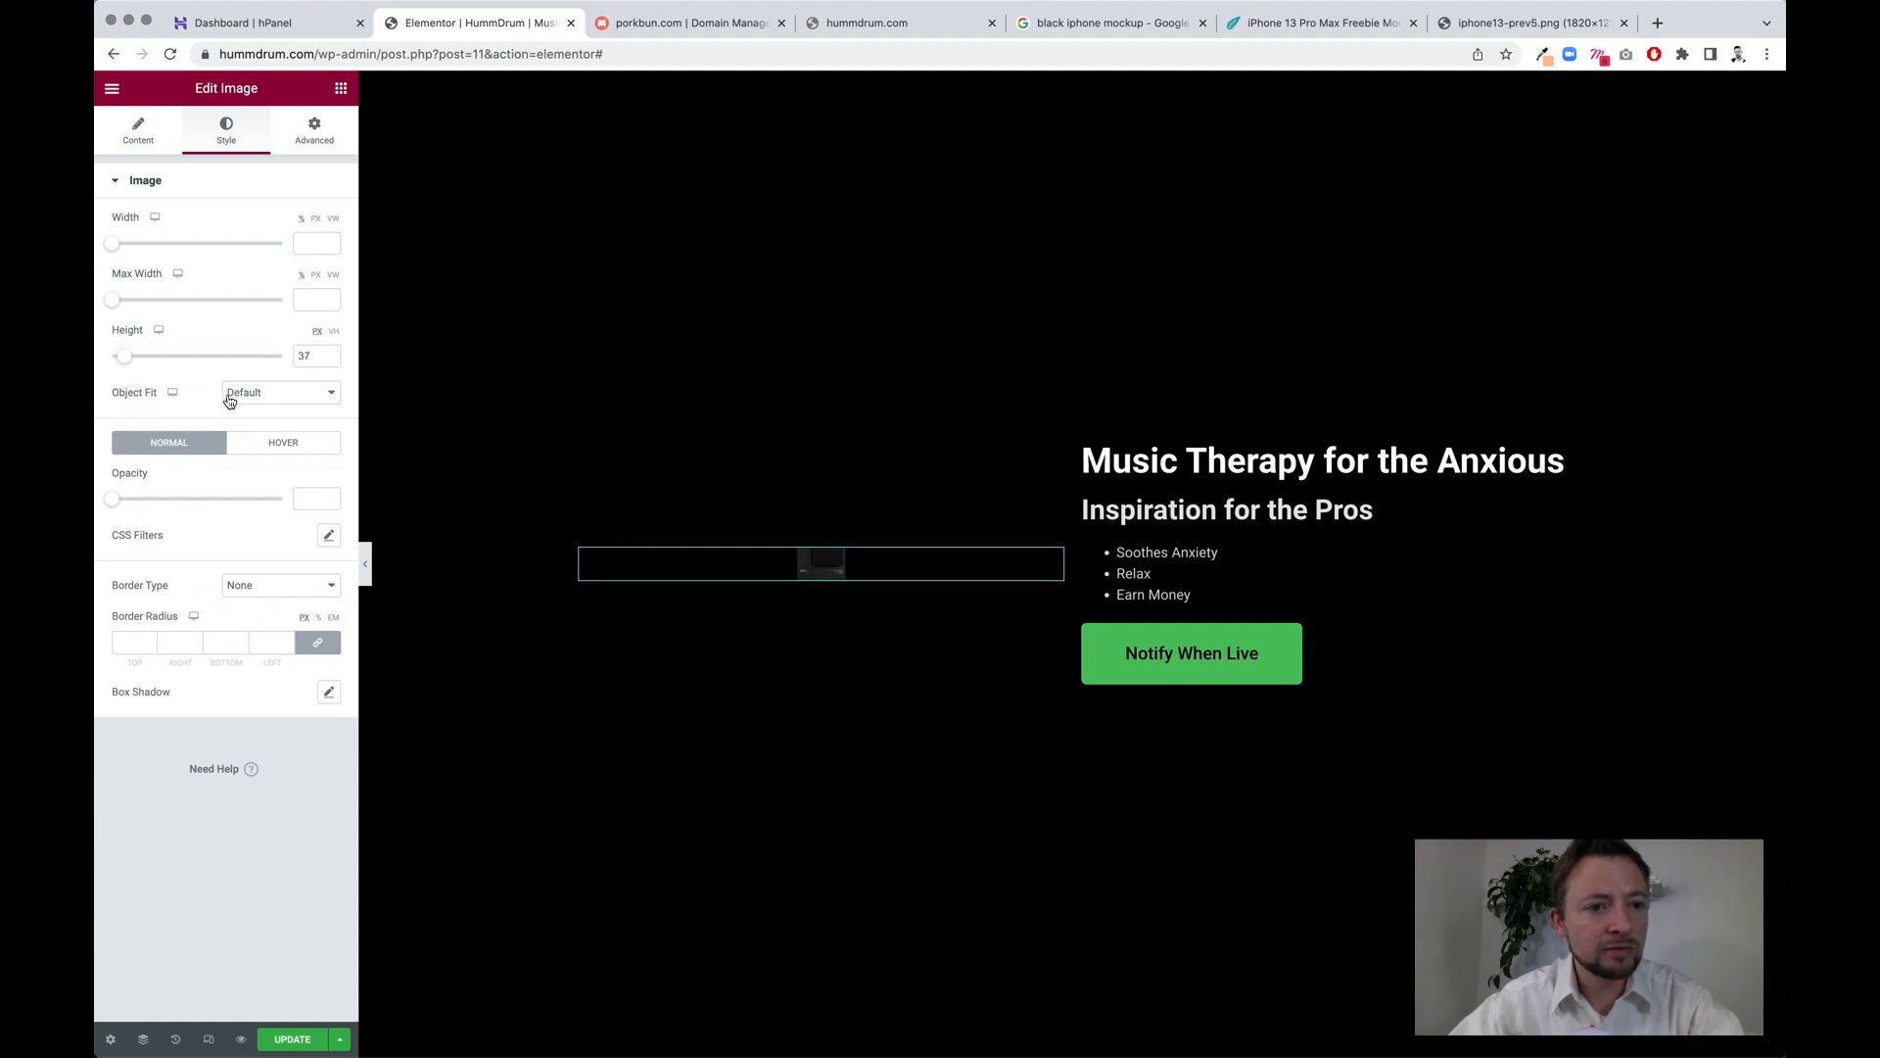
click(229, 400)
click(249, 427)
drag(125, 358, 336, 336)
click(334, 332)
drag(116, 364, 287, 368)
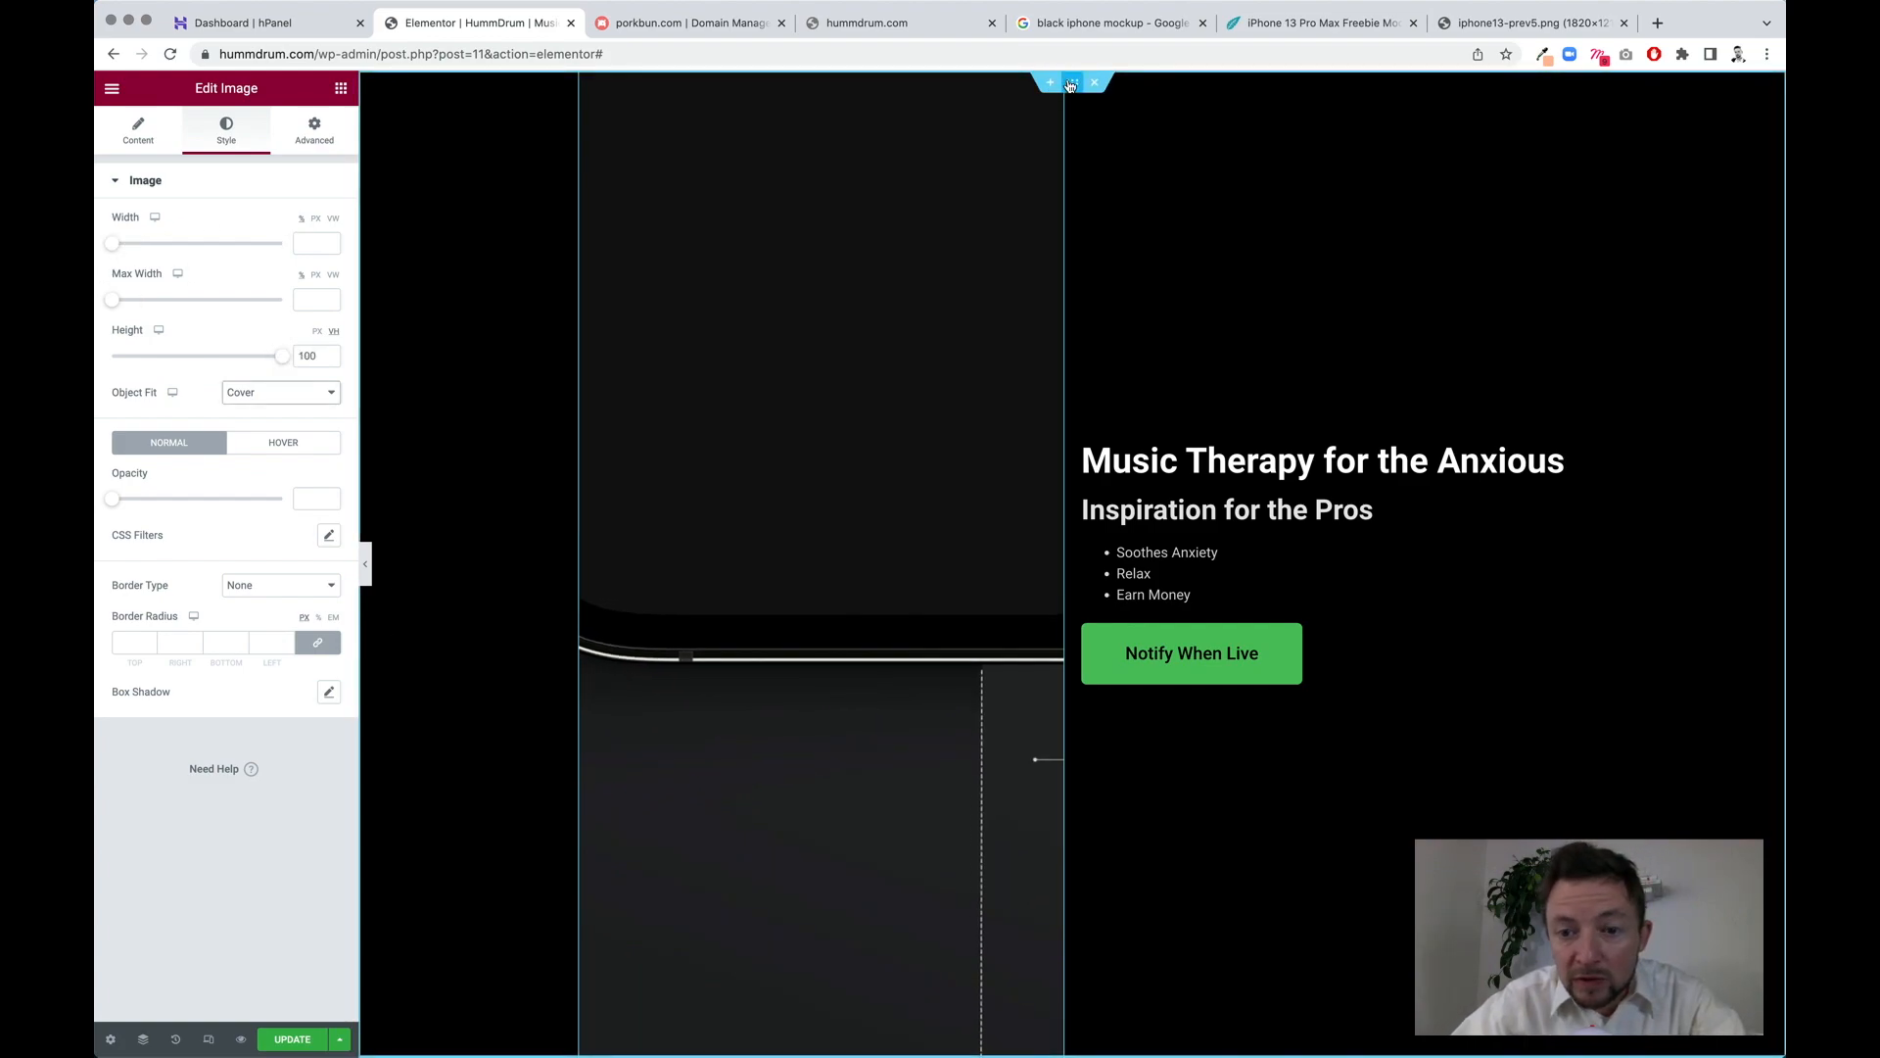
- Set the hero section's content width to Full Width
right_click(1070, 84)
click(1114, 94)
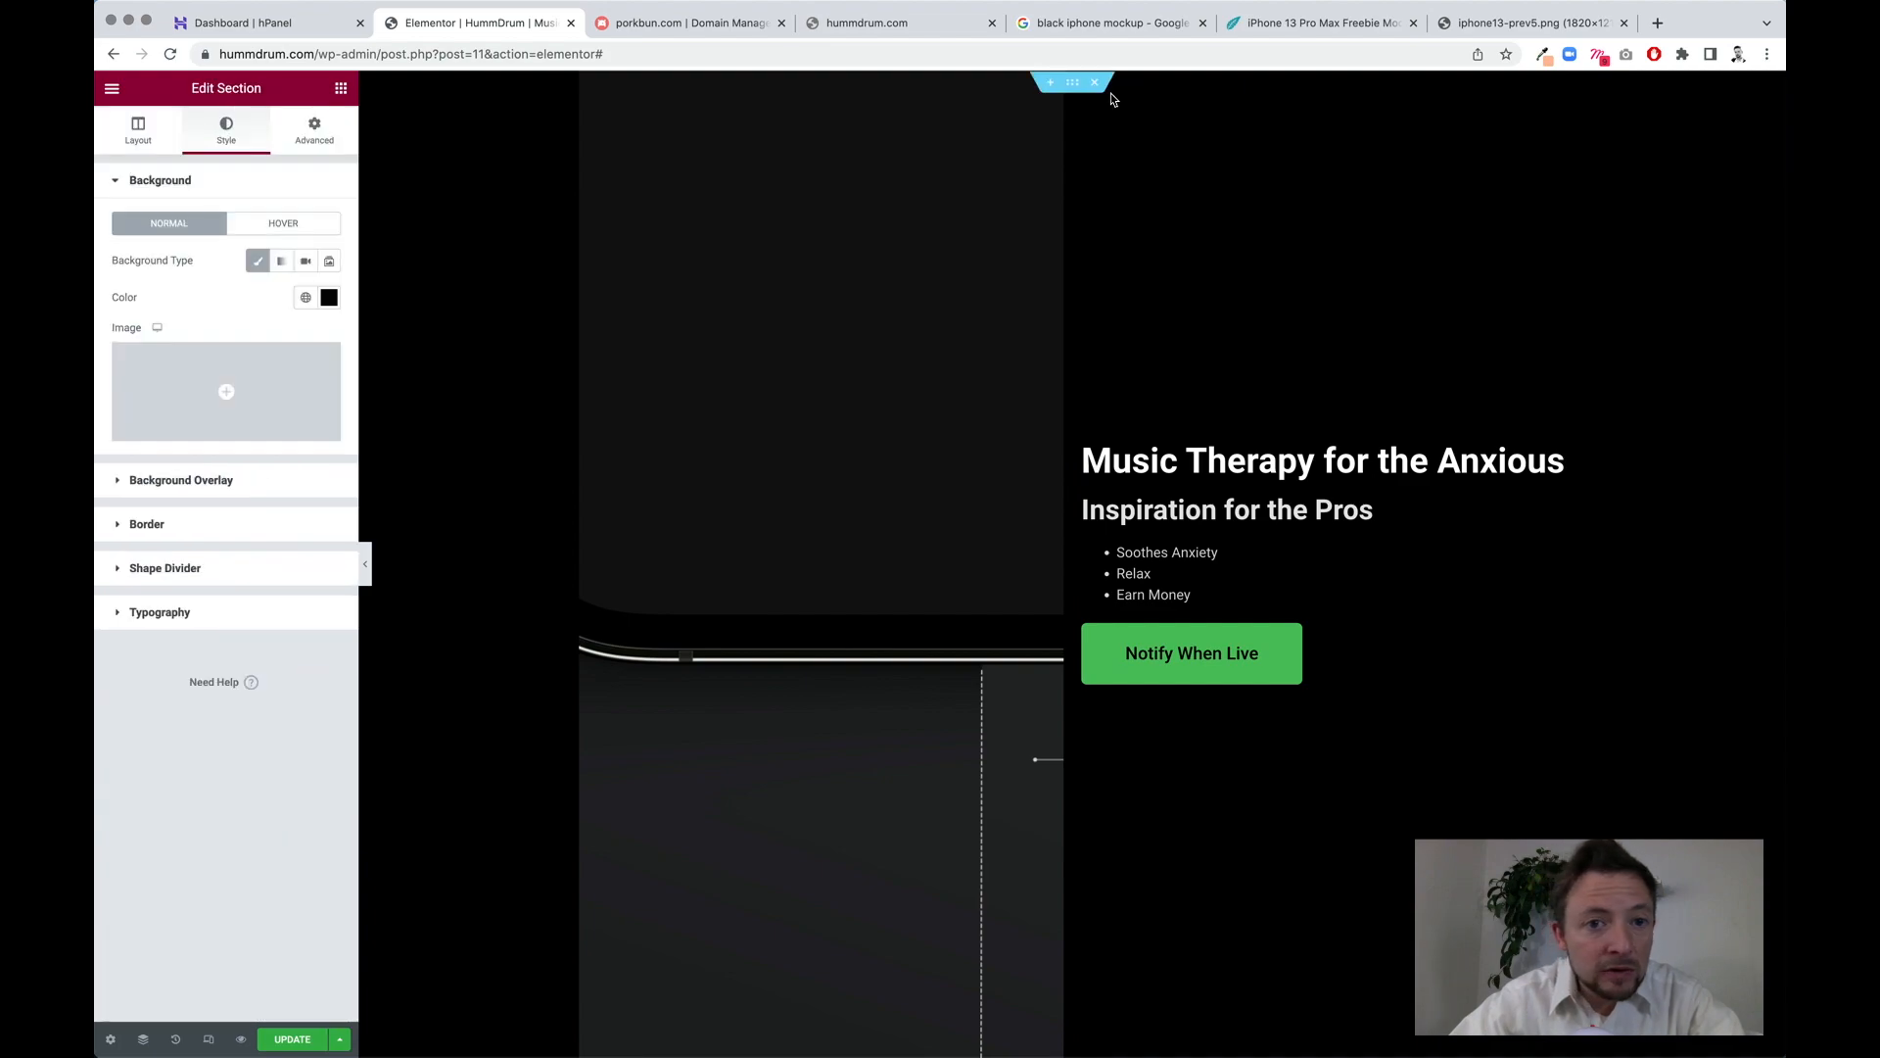
click(155, 140)
click(302, 226)
click(299, 238)
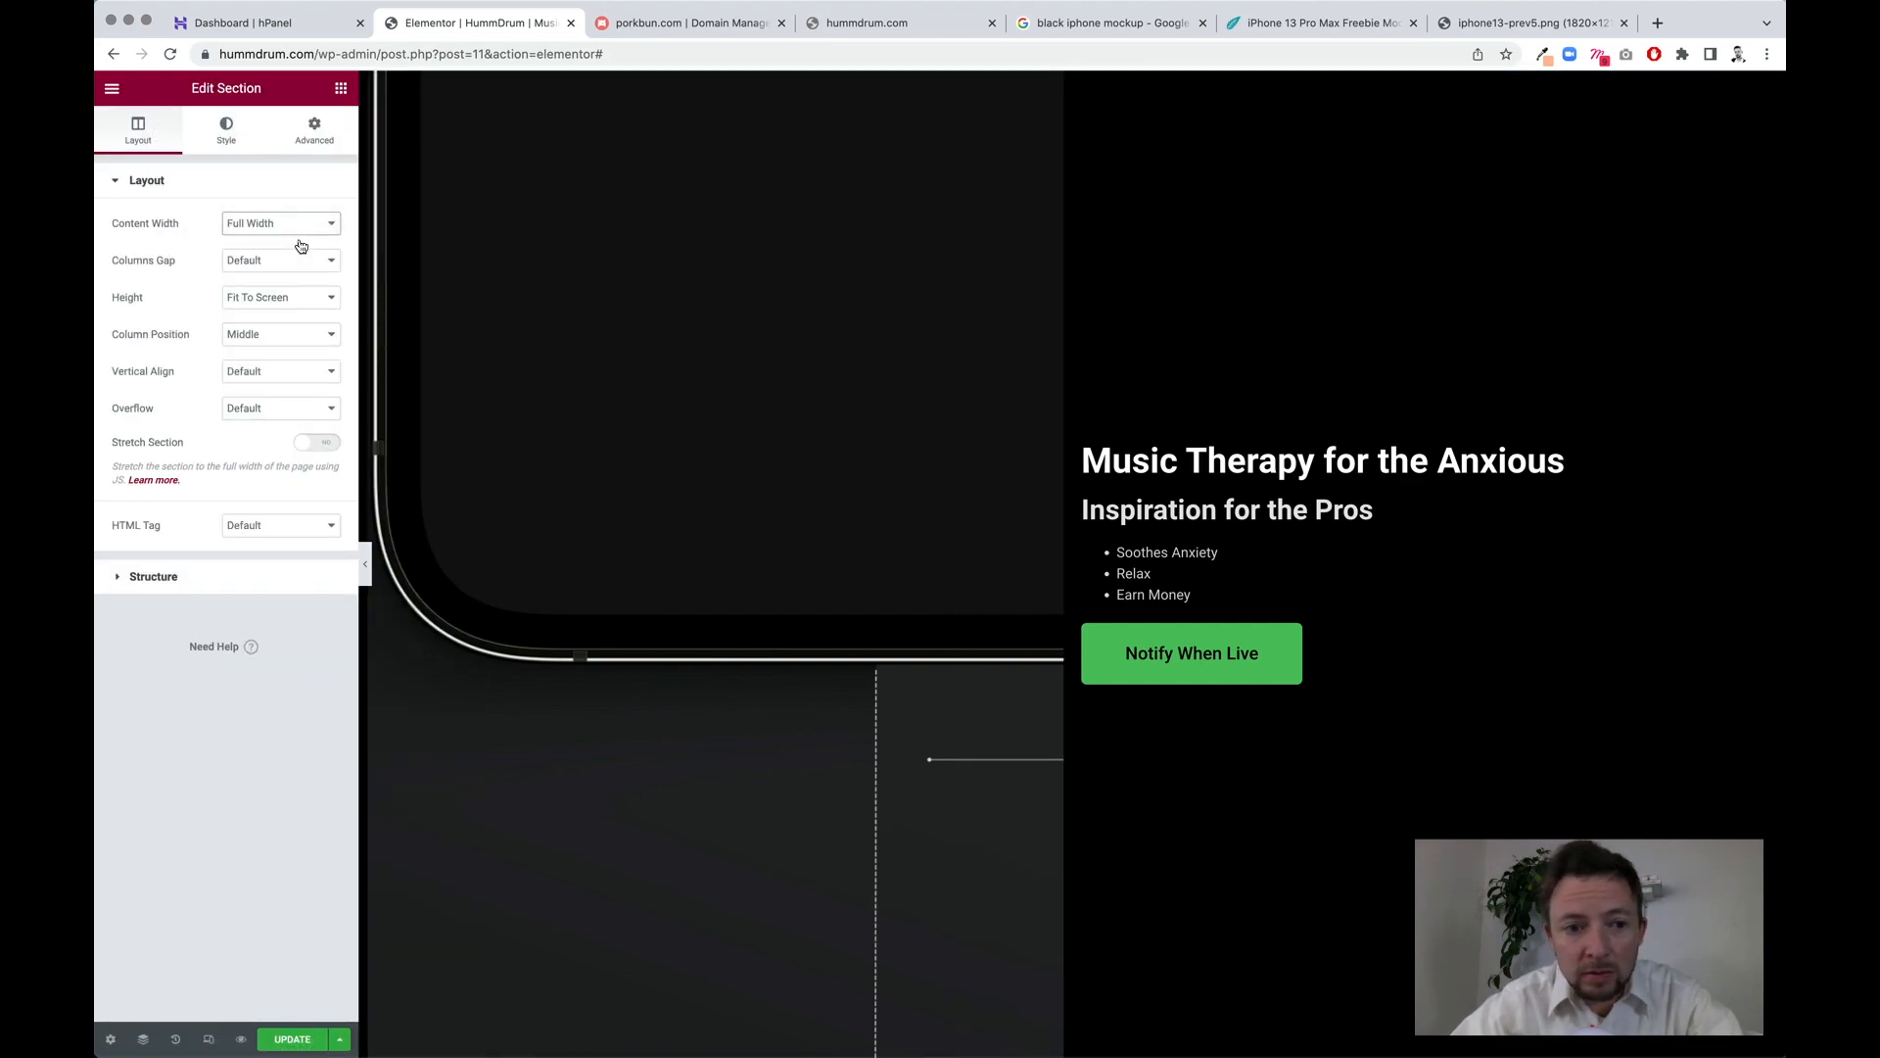